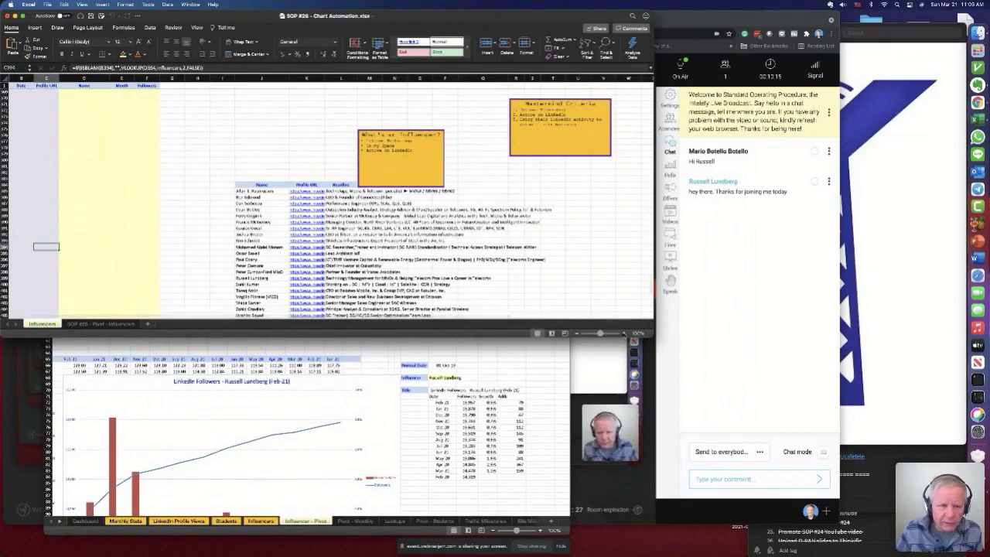
Zoom in on the sheet and make the workbook window taller to show more rows
click(626, 333)
drag(627, 338, 621, 403)
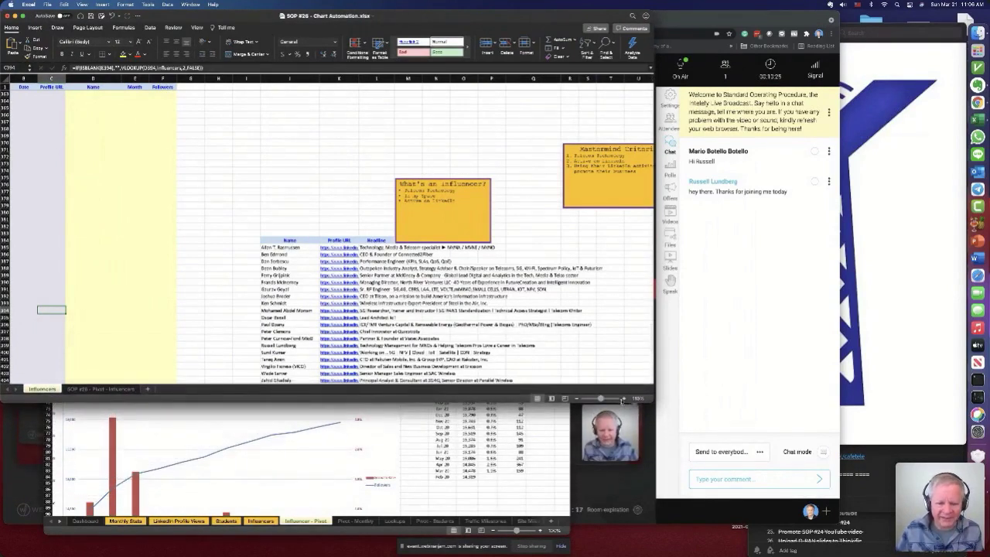
scroll(324, 232, up, 10)
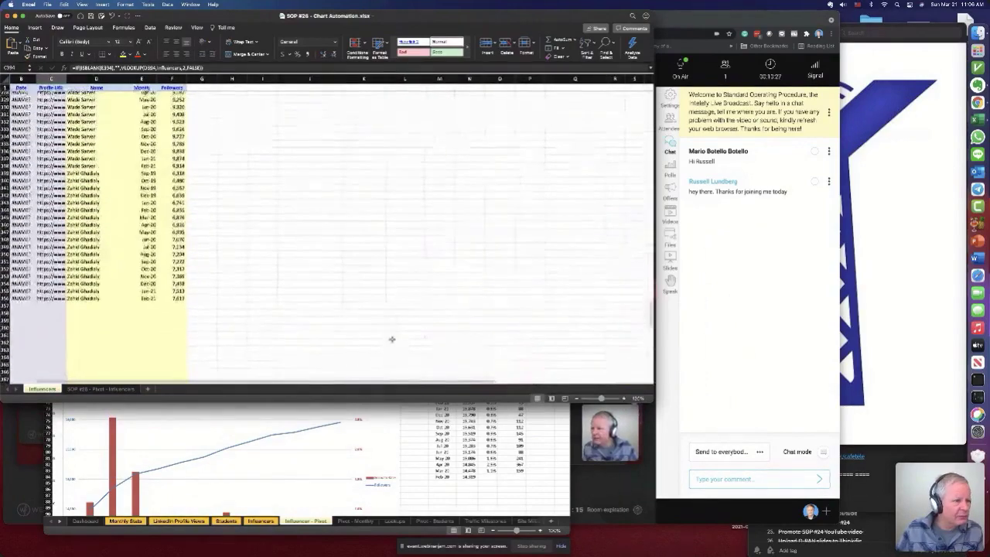
click(624, 398)
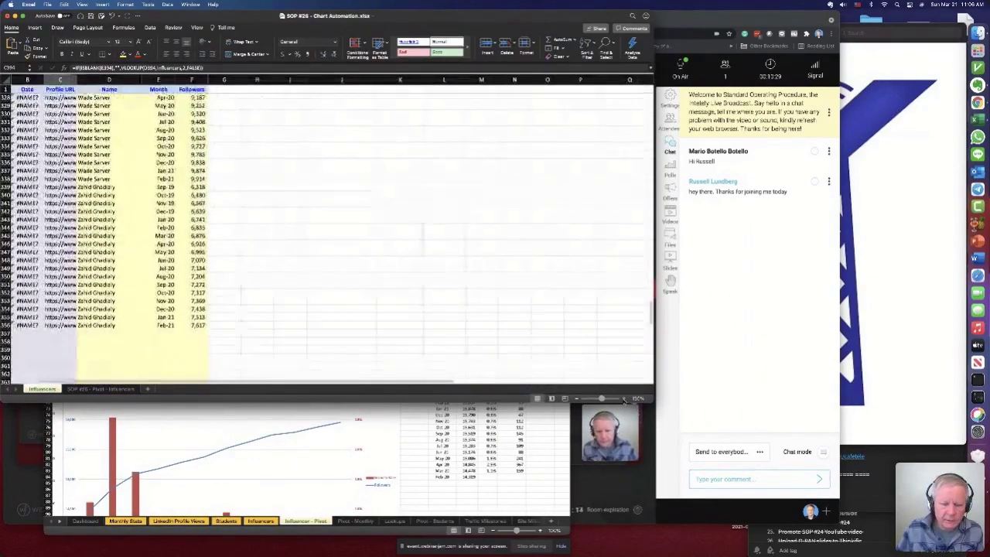
scroll(535, 349, up, 2)
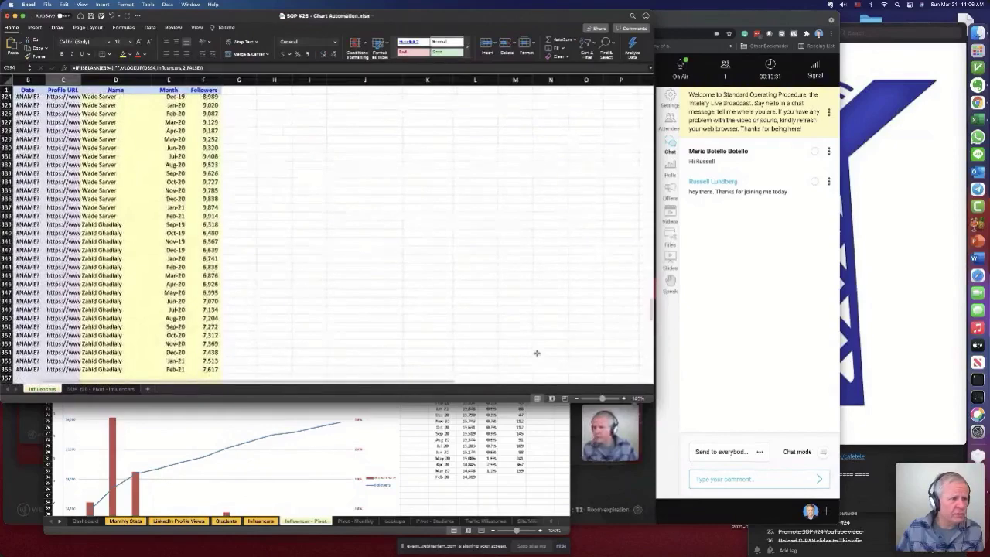
scroll(33, 118, up, 2)
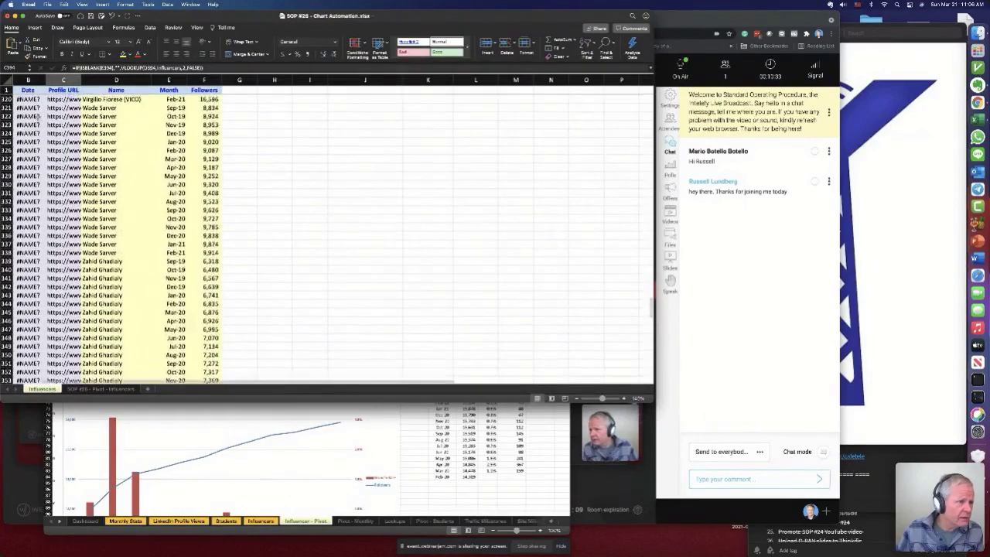
Select the table from the Date header across to Followers and down to the last row
click(22, 90)
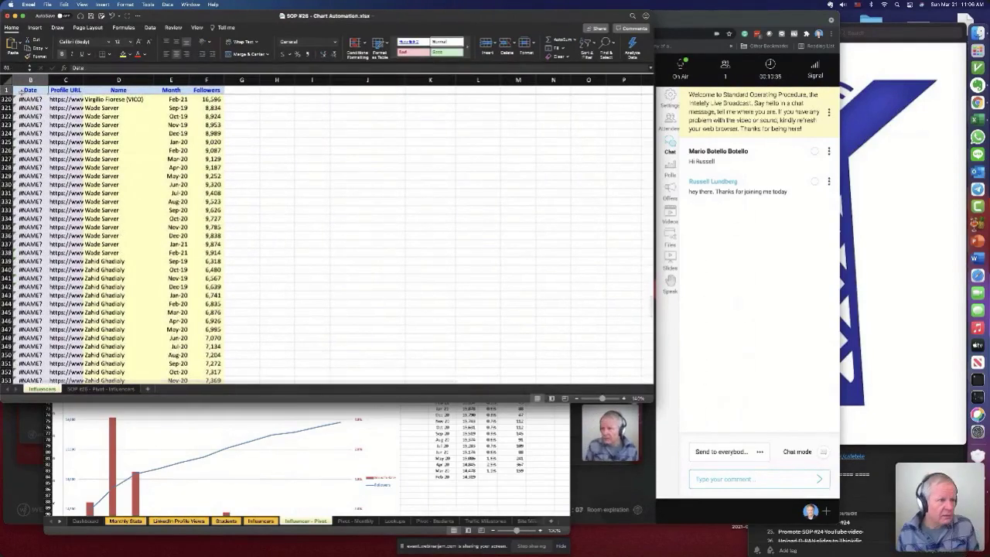
key(shift+super+Right)
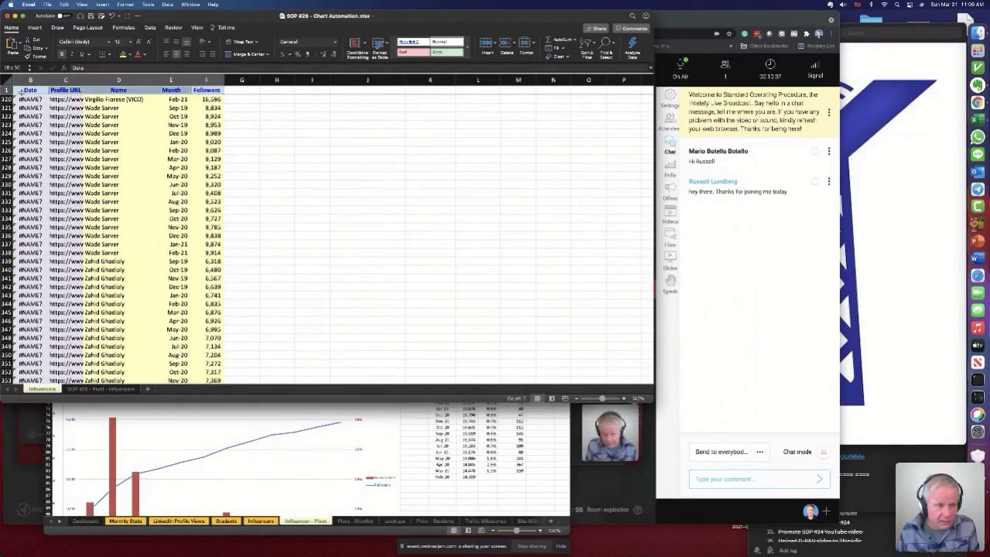
key(shift+super+Down)
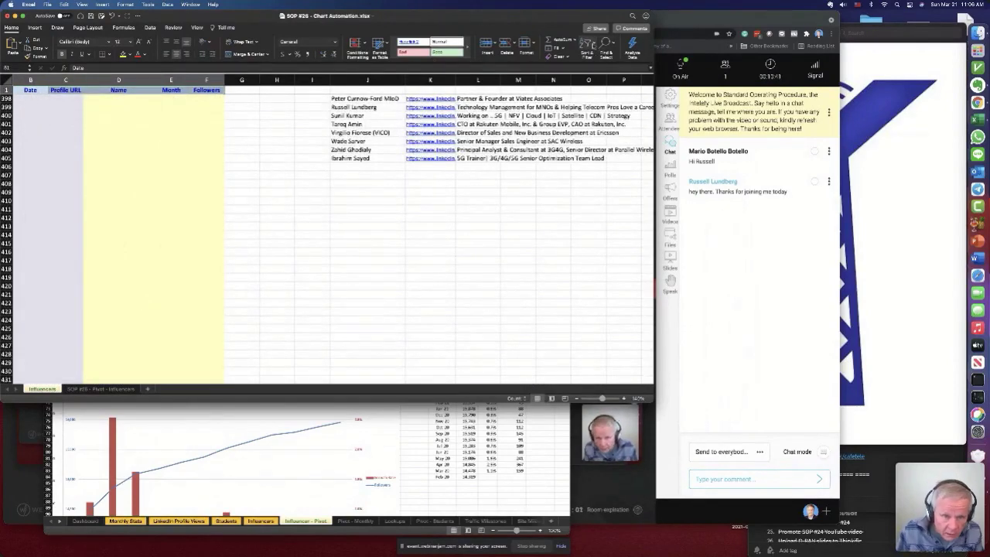
click(588, 43)
click(598, 65)
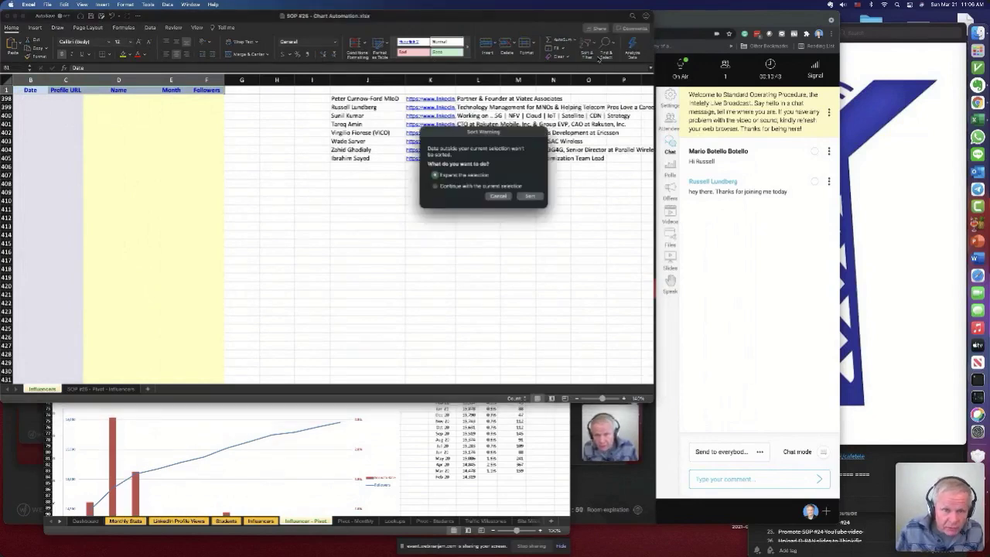
click(499, 197)
click(588, 43)
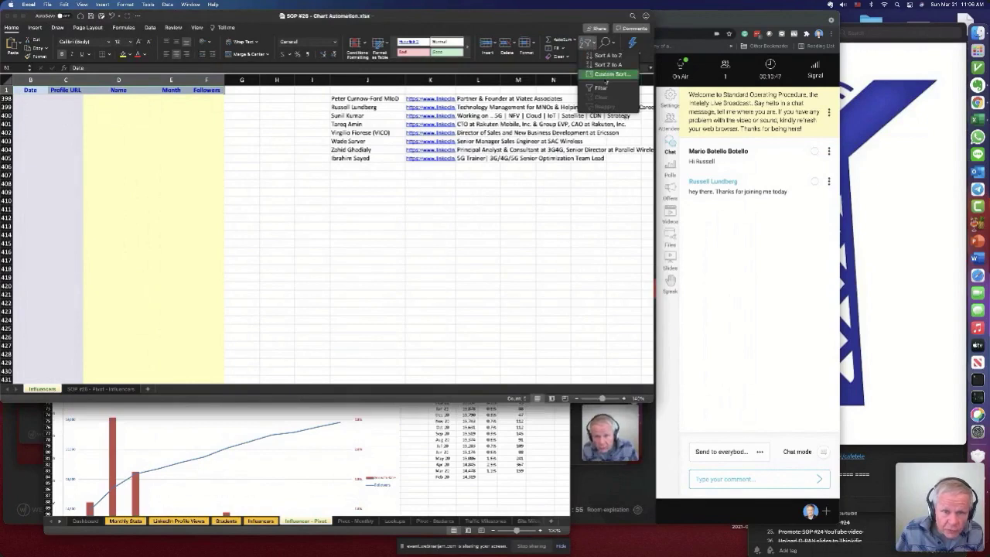
click(605, 75)
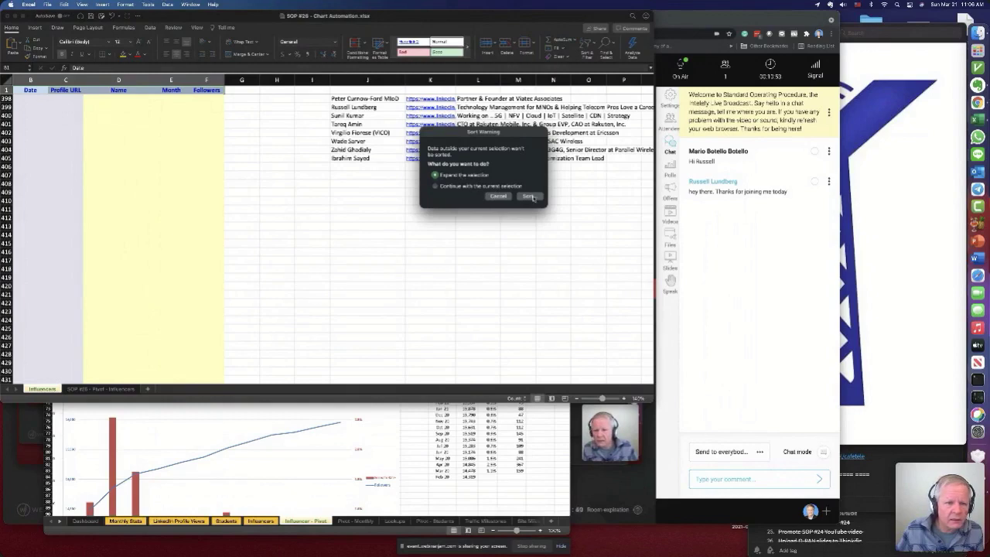
click(533, 198)
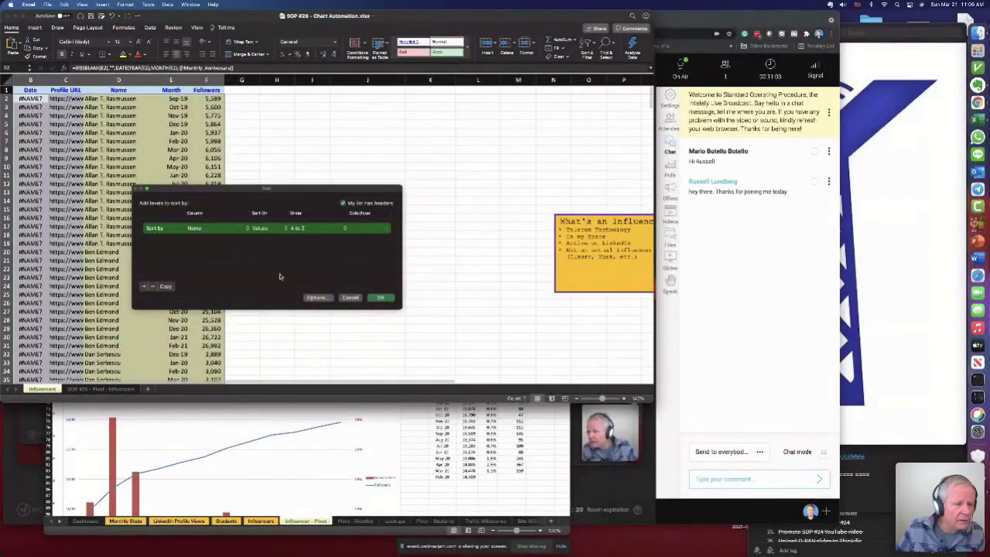
click(354, 299)
click(56, 159)
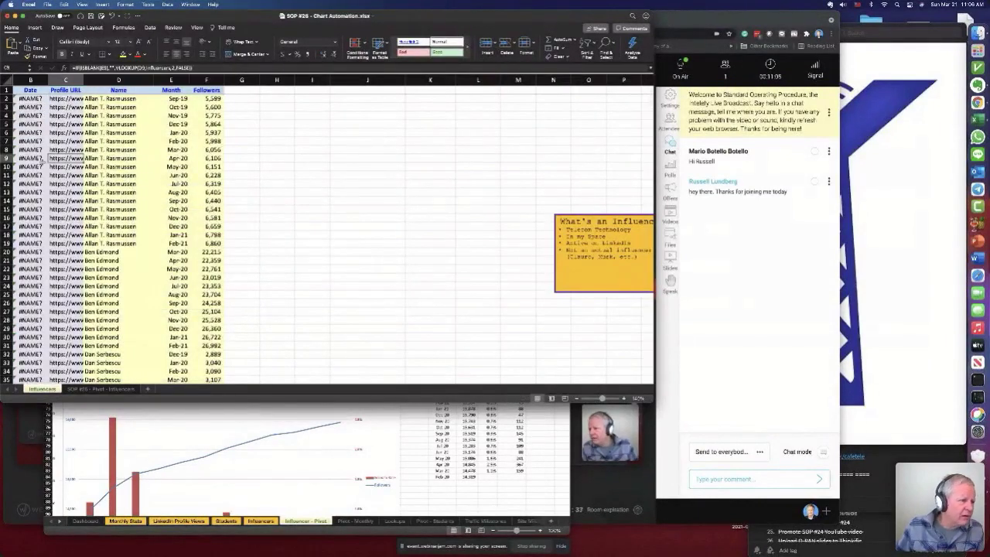
click(35, 131)
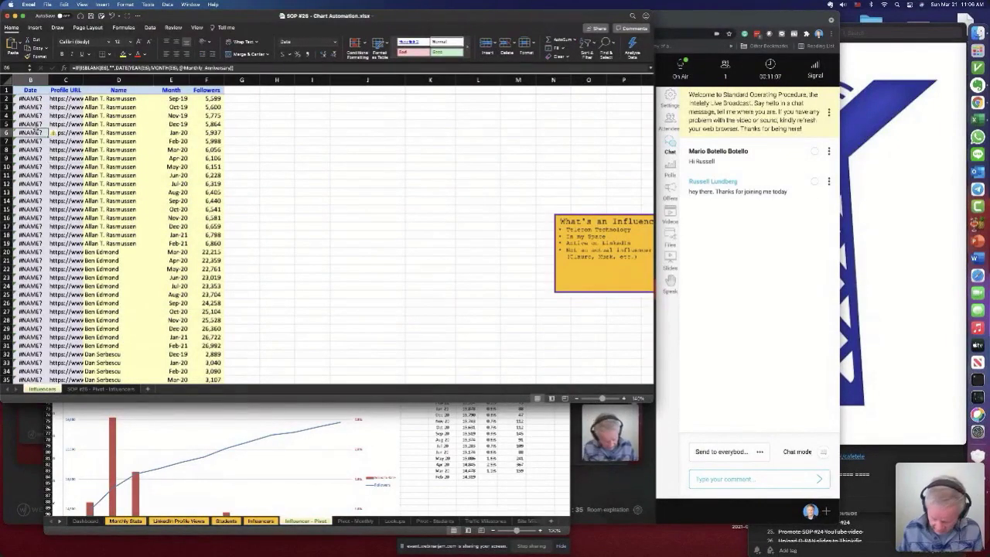
key(ctrl+Up)
key(Down)
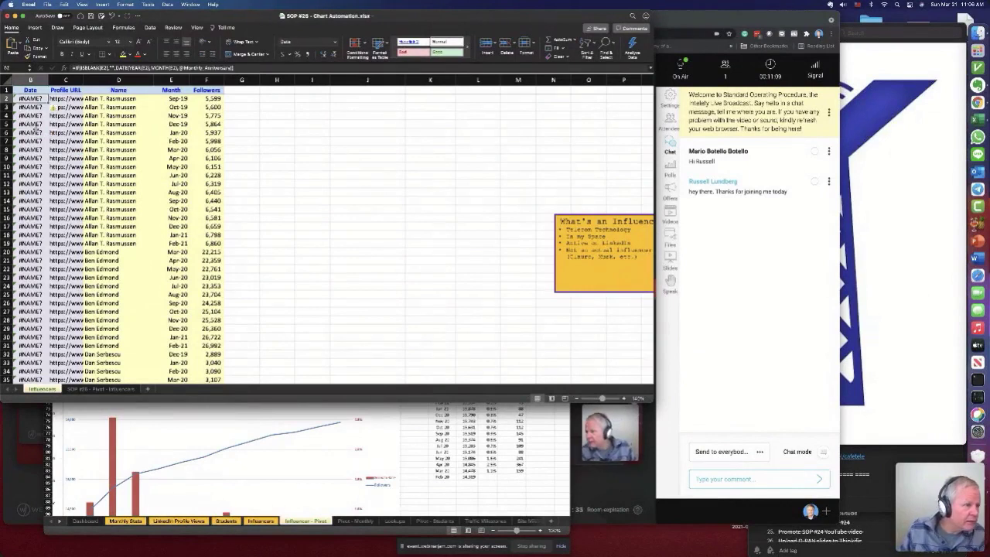
click(179, 68)
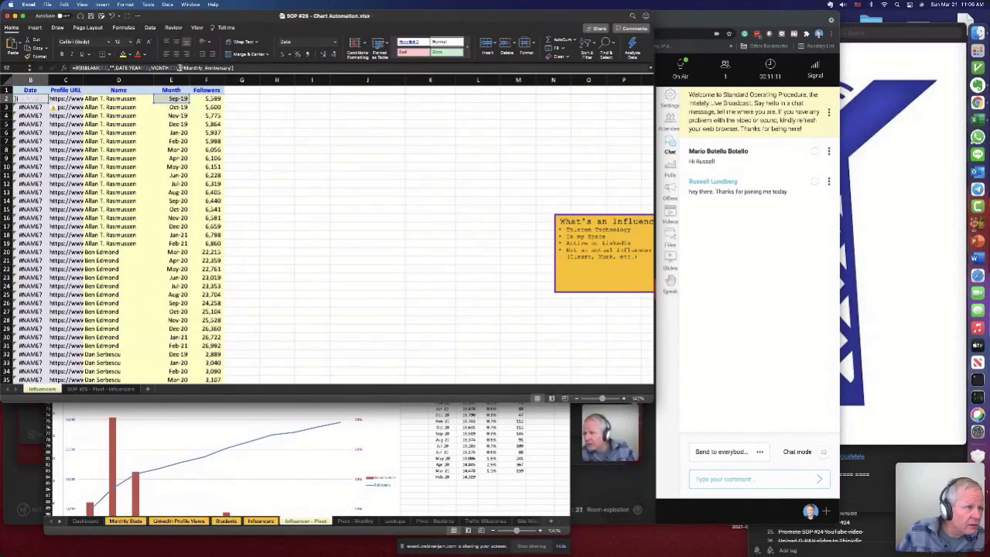
drag(180, 68, 230, 68)
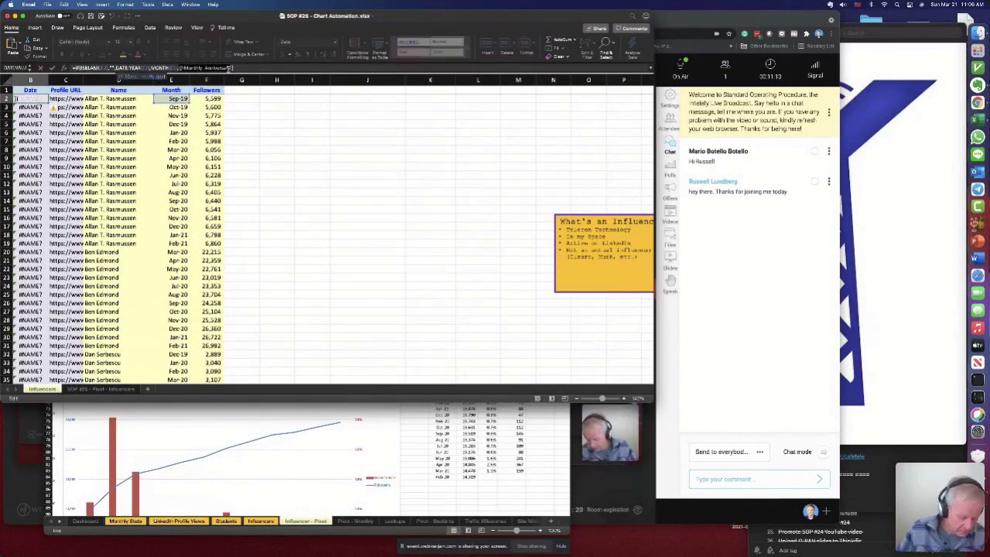
text(1)
key(Return)
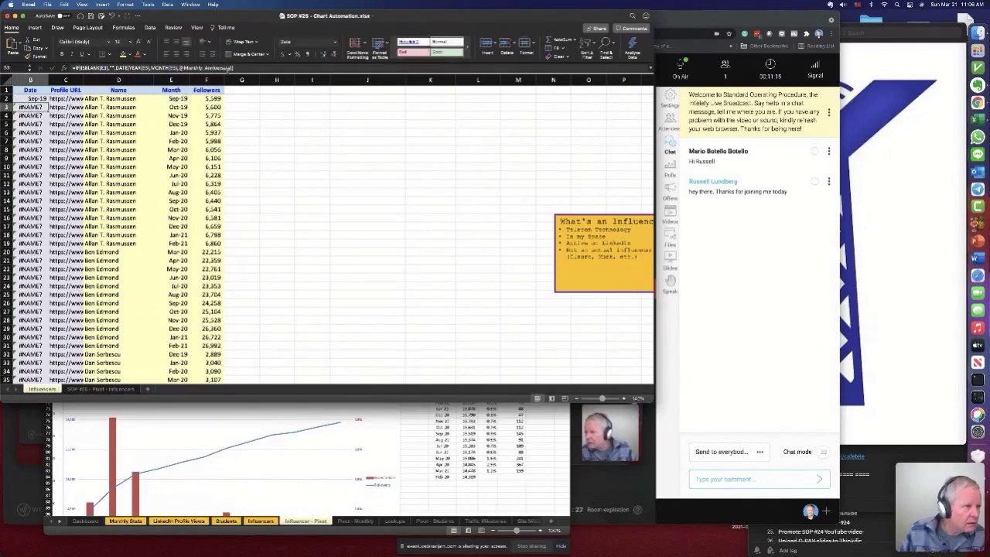
Fill the corrected formula down the Date column and reselect the table from Date to Followers
key(super+shift+Down)
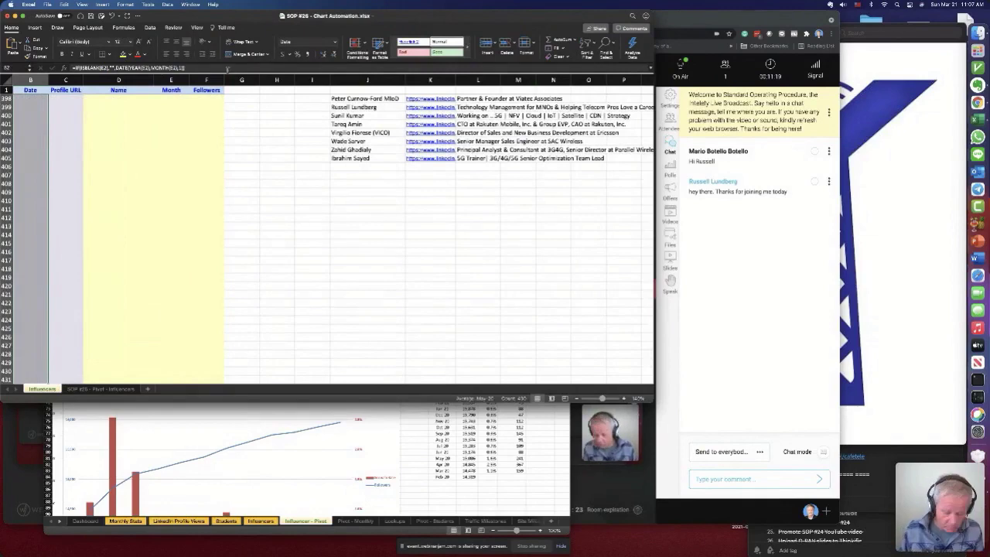
key(super+Up)
key(Down)
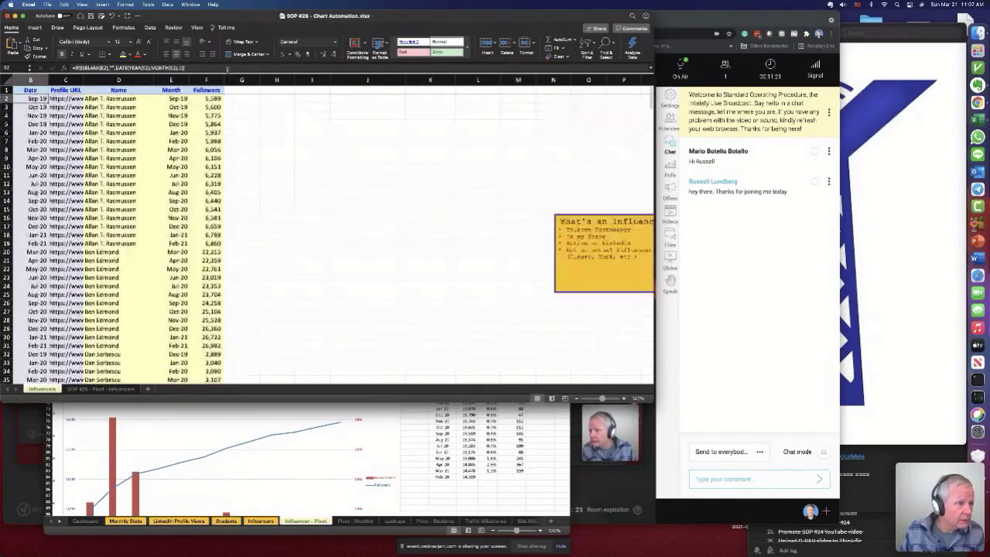
drag(24, 90, 198, 91)
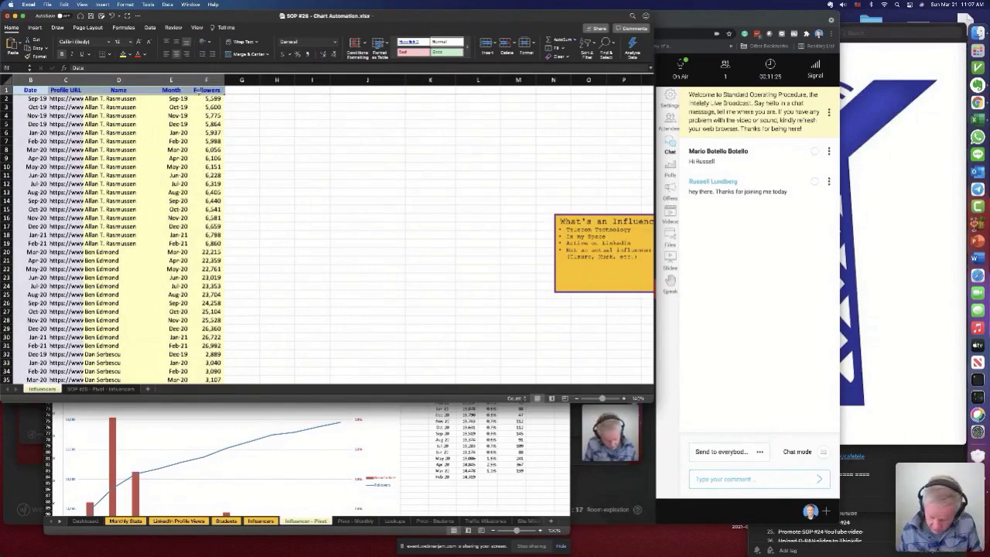
key(shift+super+Down)
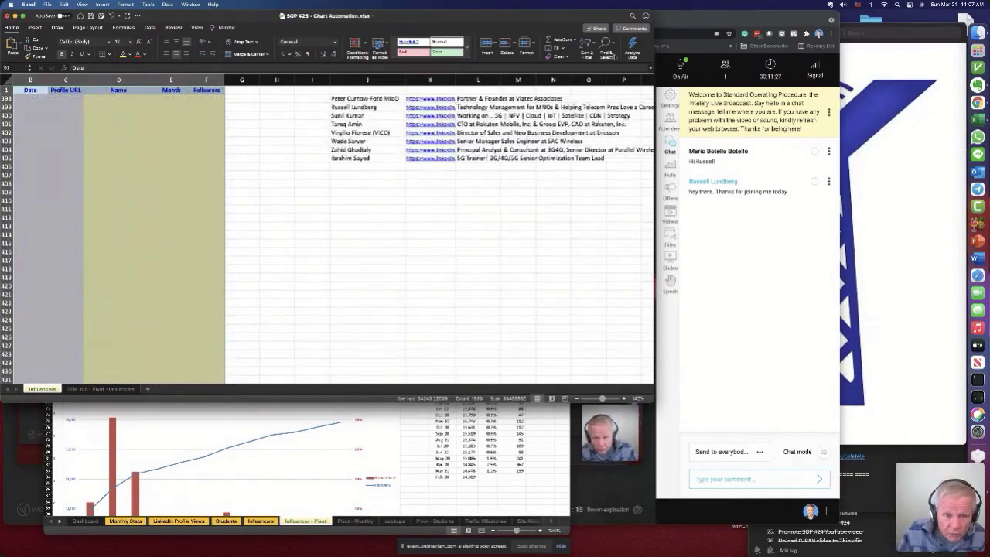
Sort the selected table by date, oldest to newest
click(587, 44)
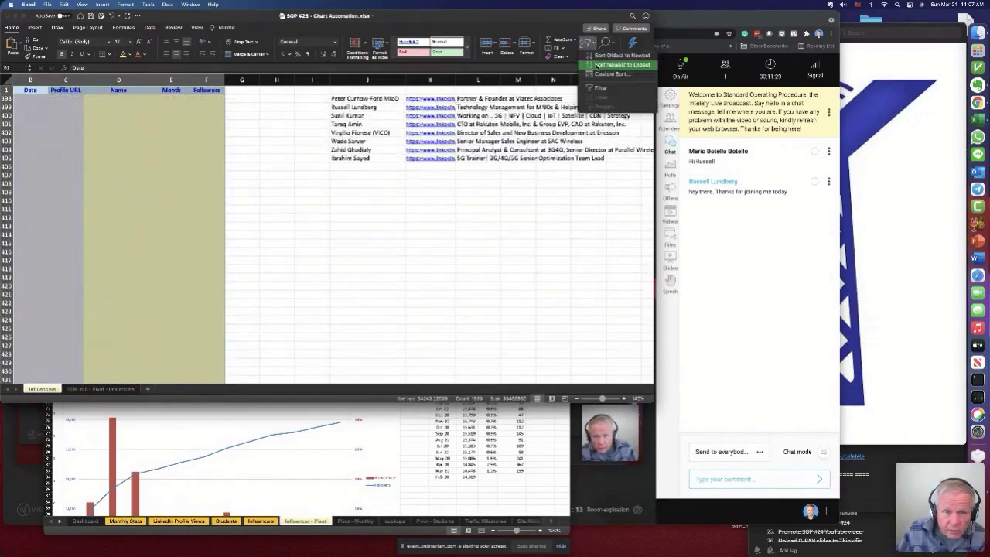
click(598, 56)
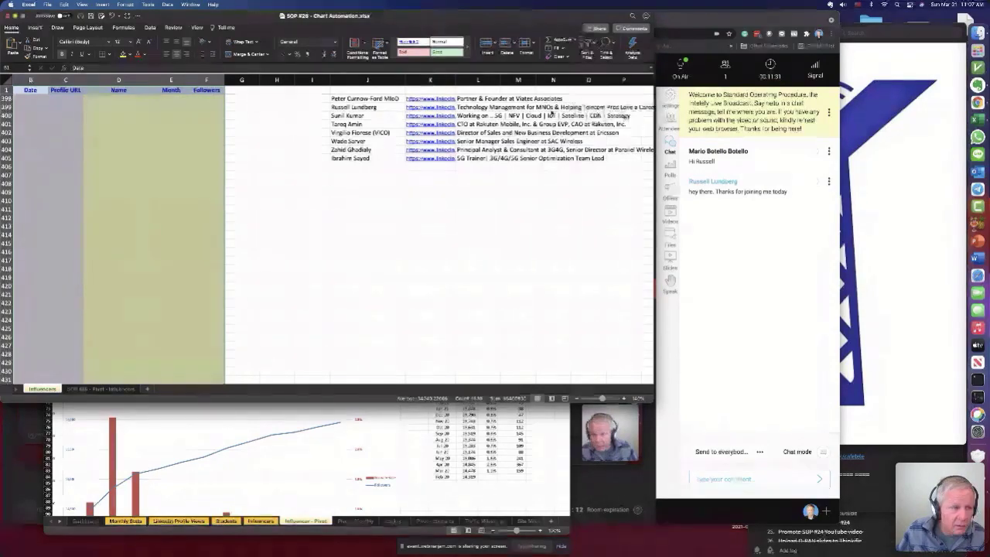
scroll(100, 207, down, 15)
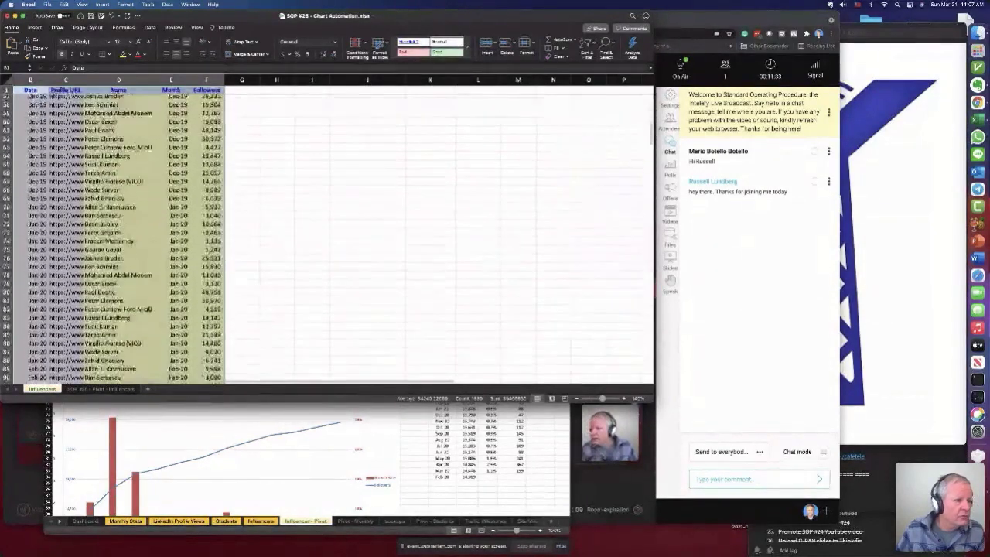
scroll(101, 208, up, 1)
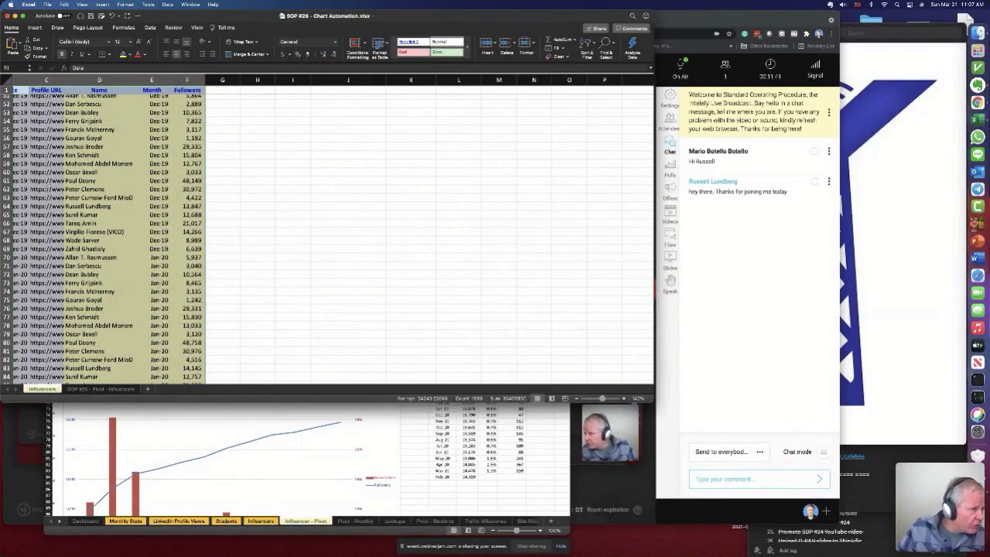
Return to the top and check the first sorted rows' names, months and follower counts
scroll(38, 198, up, 15)
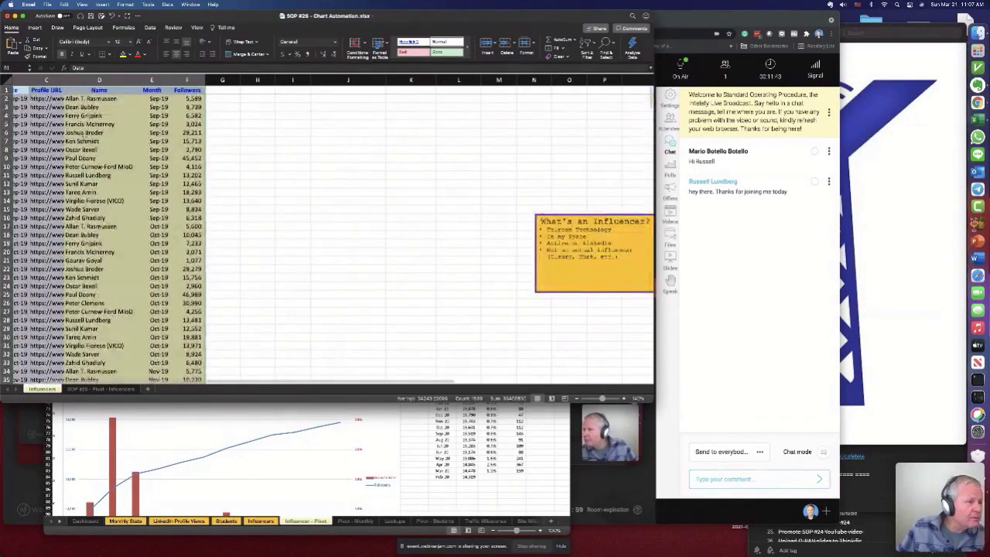
key(Left)
scroll(84, 138, down, 2)
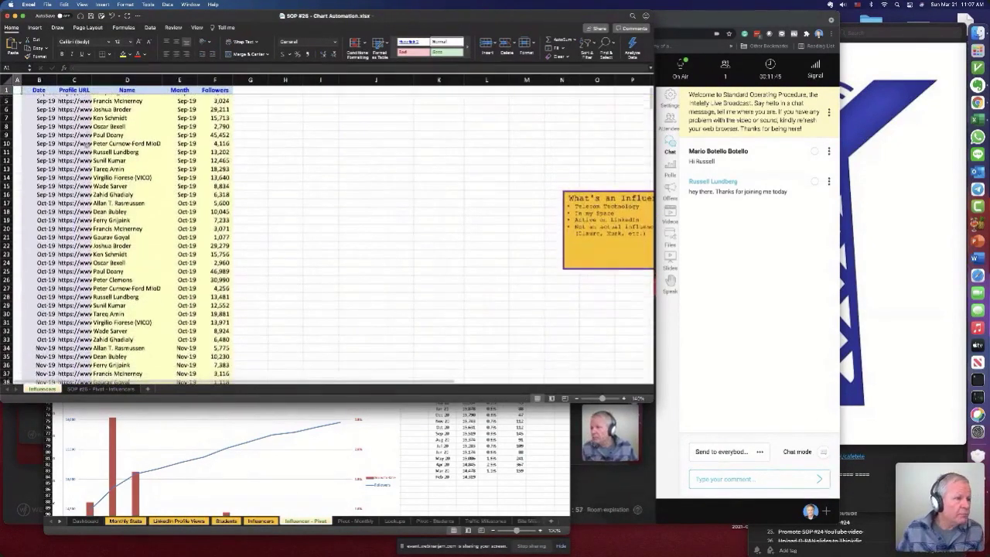
scroll(74, 153, up, 2)
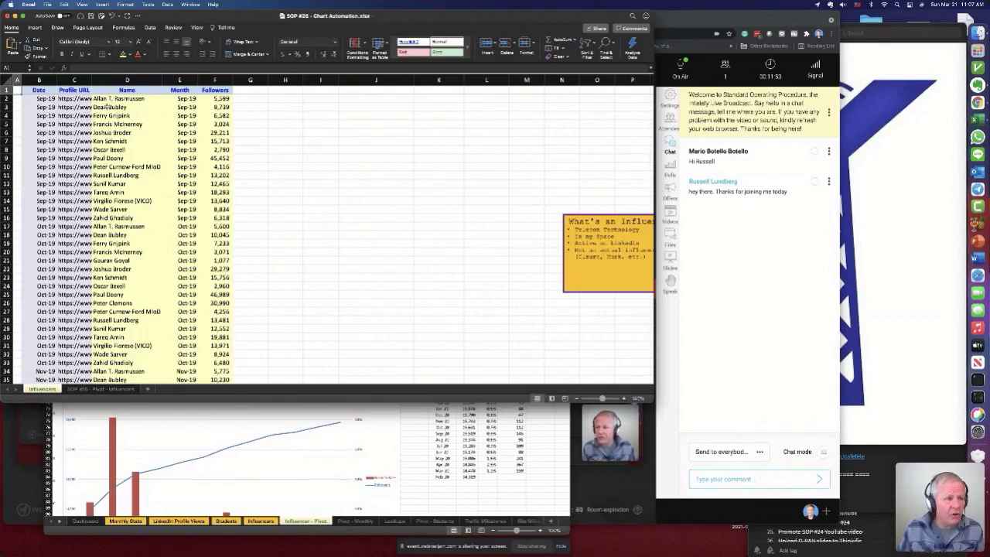
click(222, 99)
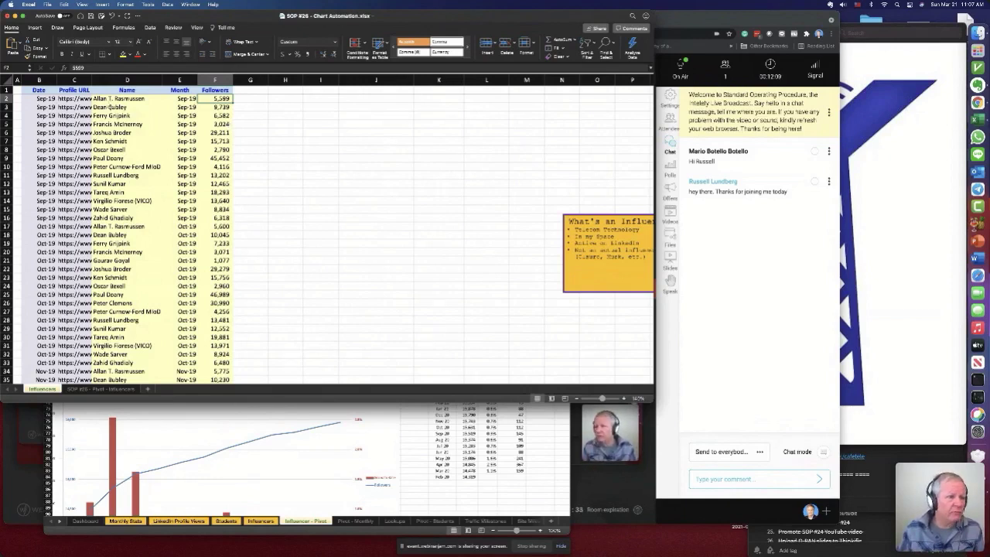
drag(108, 106, 219, 107)
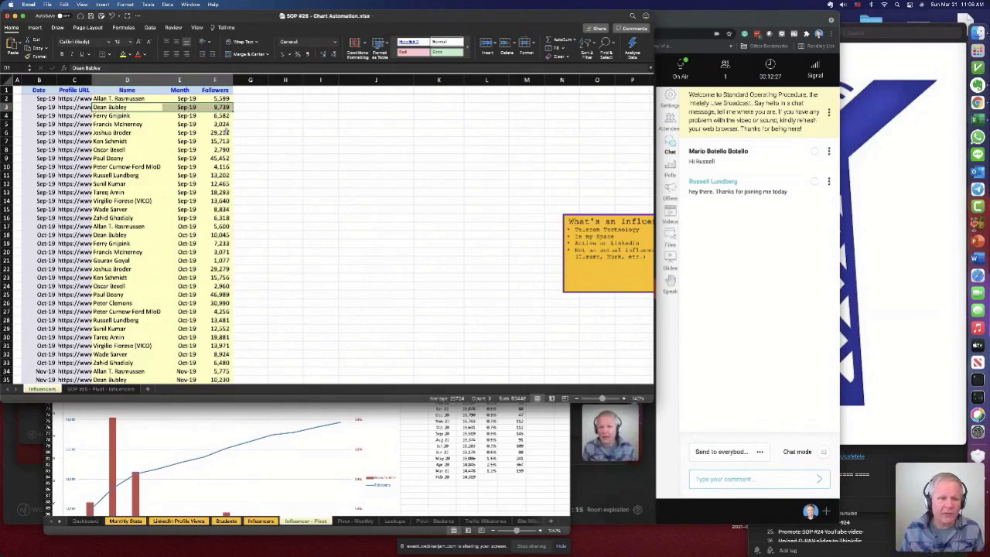
Bring the Engagement Dashboard workbook forward and move its window higher
click(315, 437)
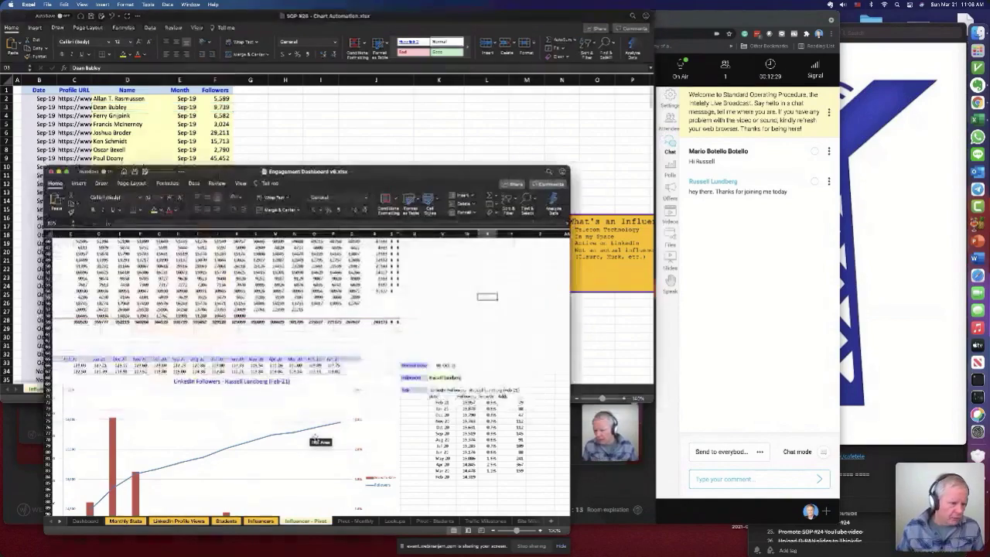
drag(390, 176, 412, 100)
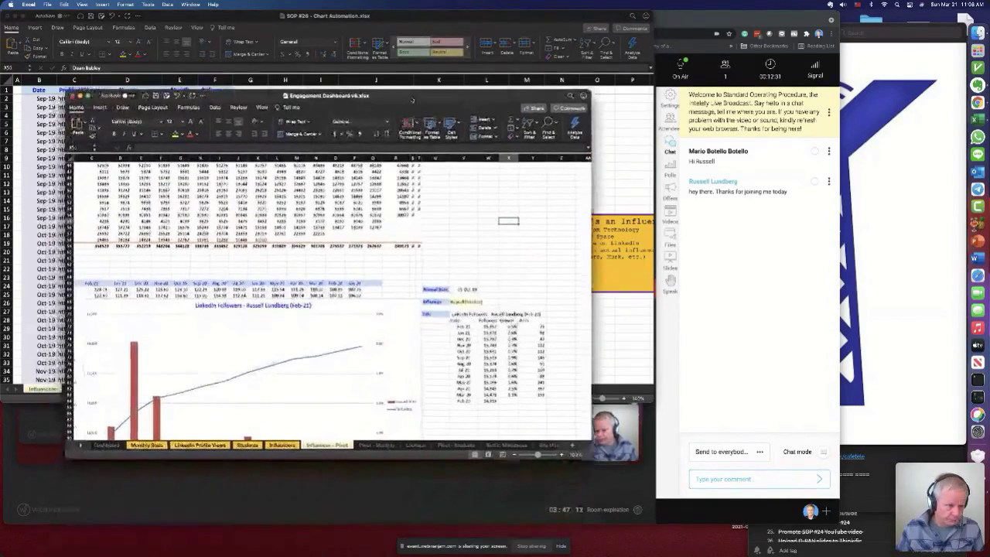
scroll(346, 317, down, 5)
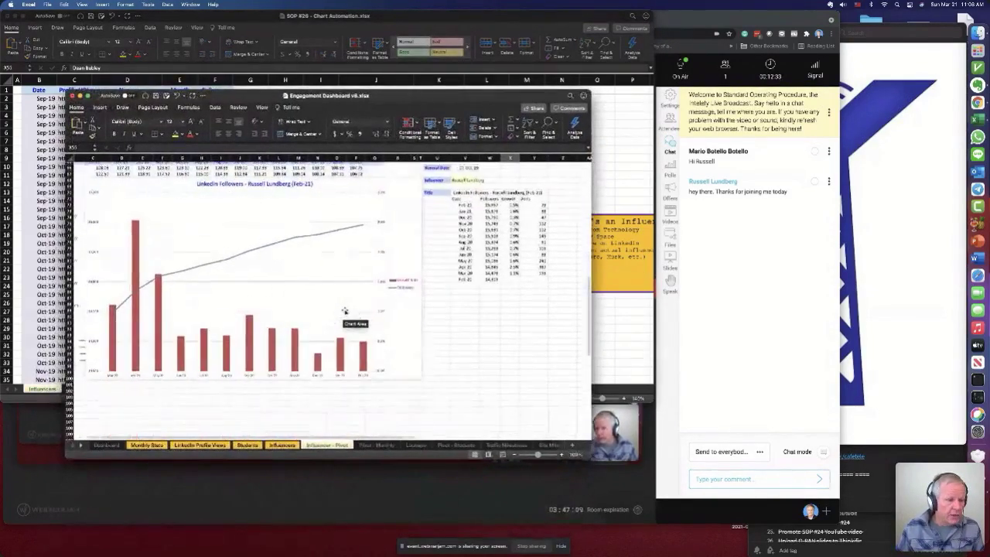
scroll(345, 311, up, 2)
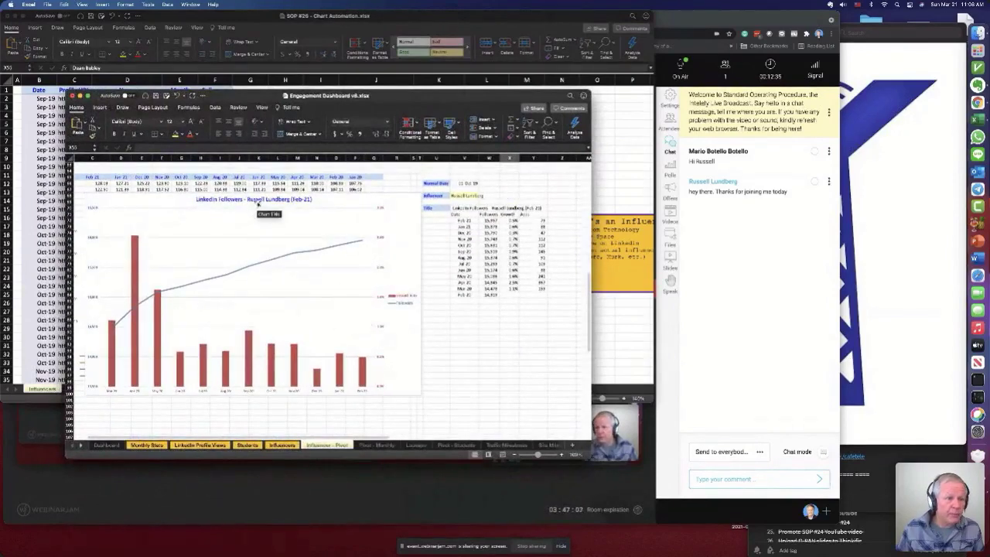
Select the LinkedIn Followers chart's title, plot area and Followers line
click(257, 201)
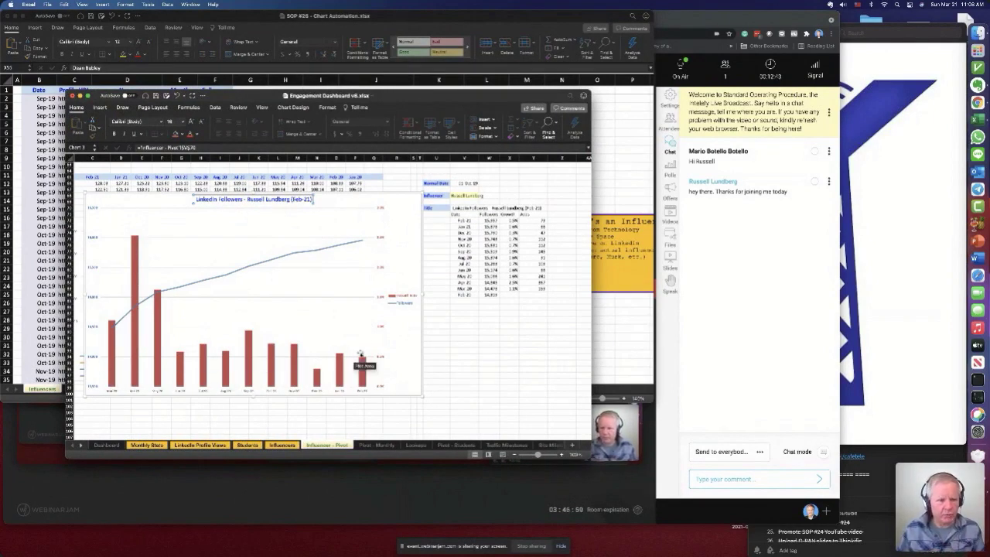
click(383, 308)
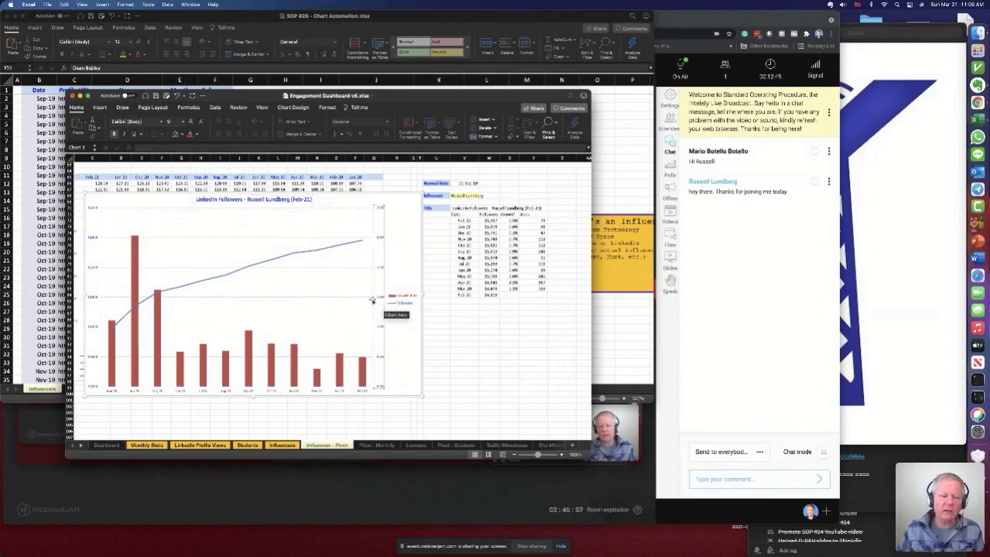
click(249, 267)
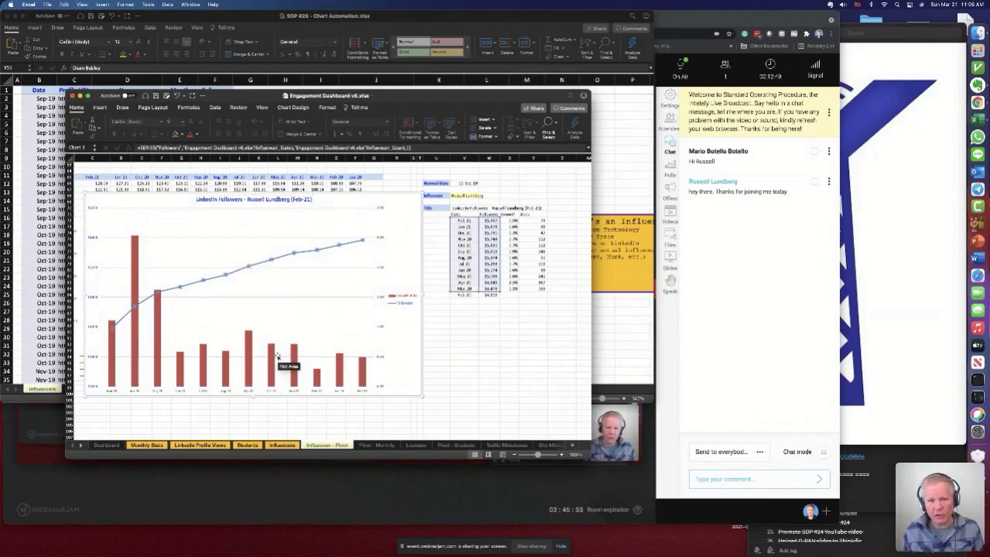
scroll(277, 356, left, 3)
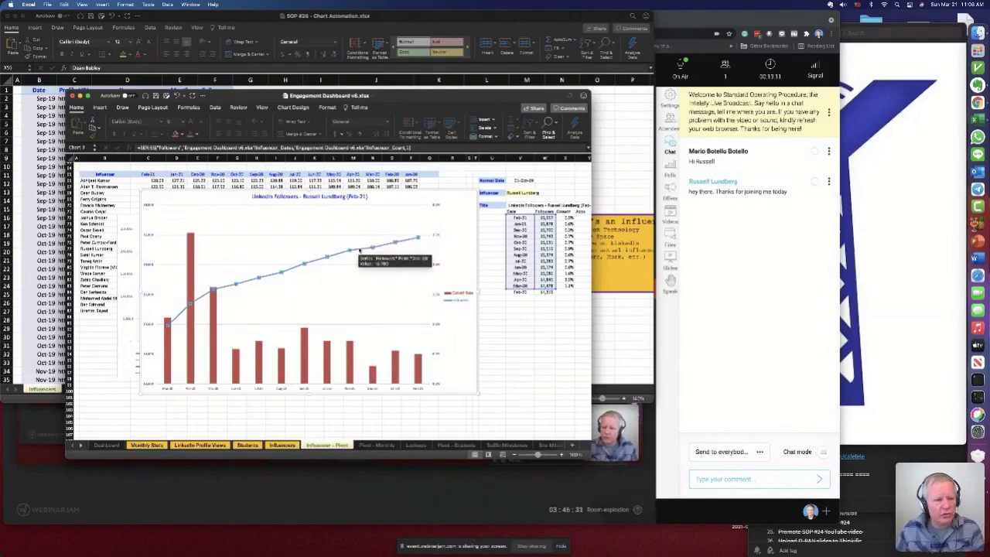
Move the LinkedIn Followers chart aside and delete the duplicate chart hidden behind it
drag(430, 192, 449, 168)
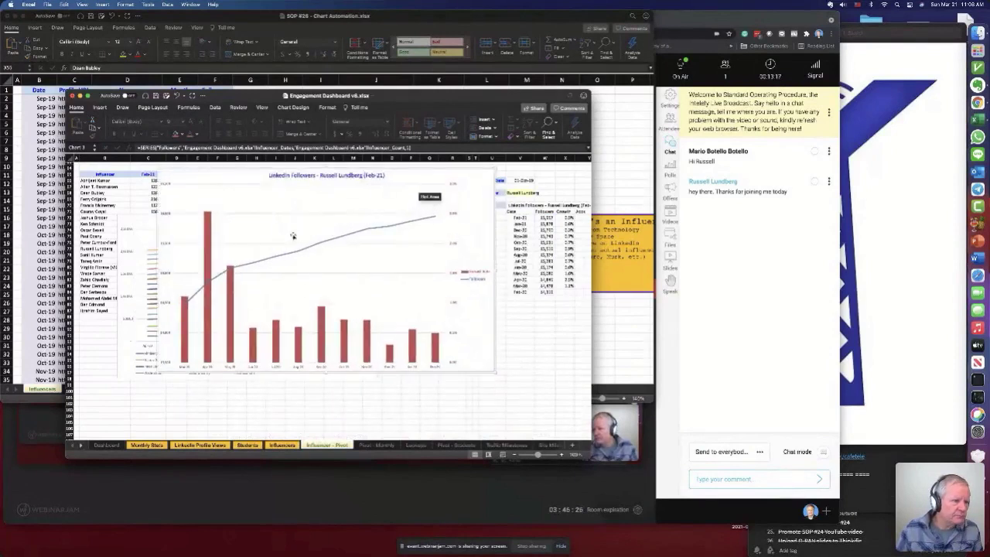
click(145, 219)
key(Delete)
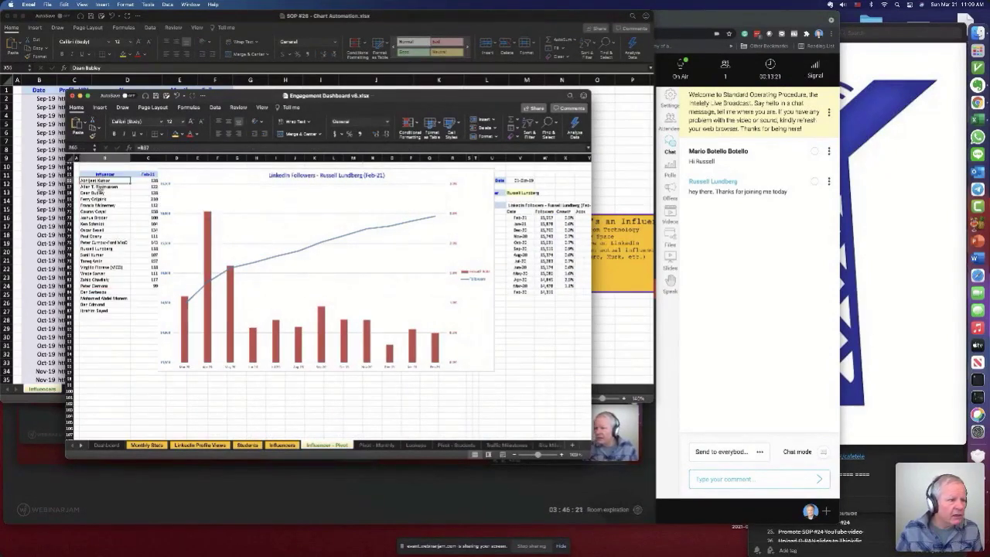
Reposition the LinkedIn Followers chart lower and return to the SOP #26 Chart Automation workbook
drag(103, 193, 99, 306)
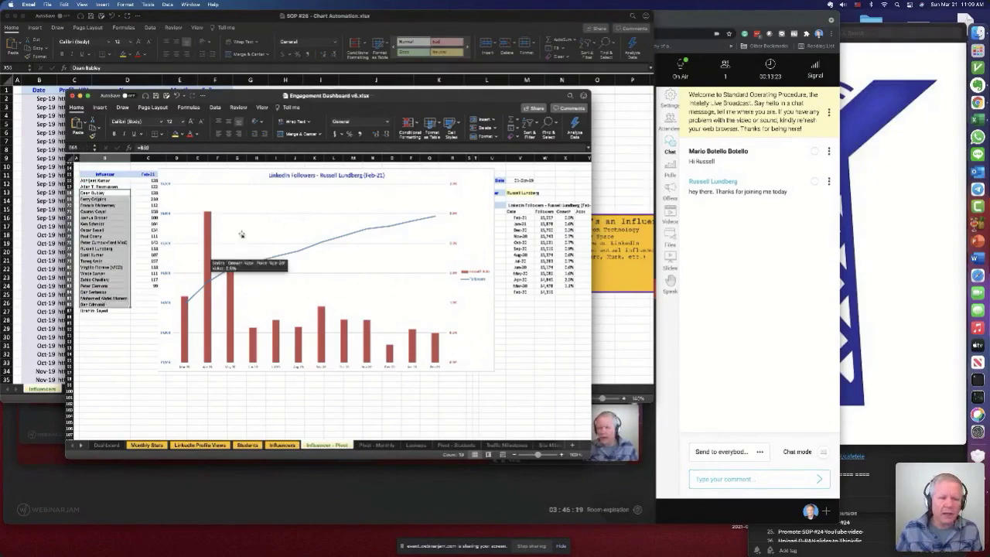
drag(438, 171, 452, 270)
scroll(453, 270, down, 2)
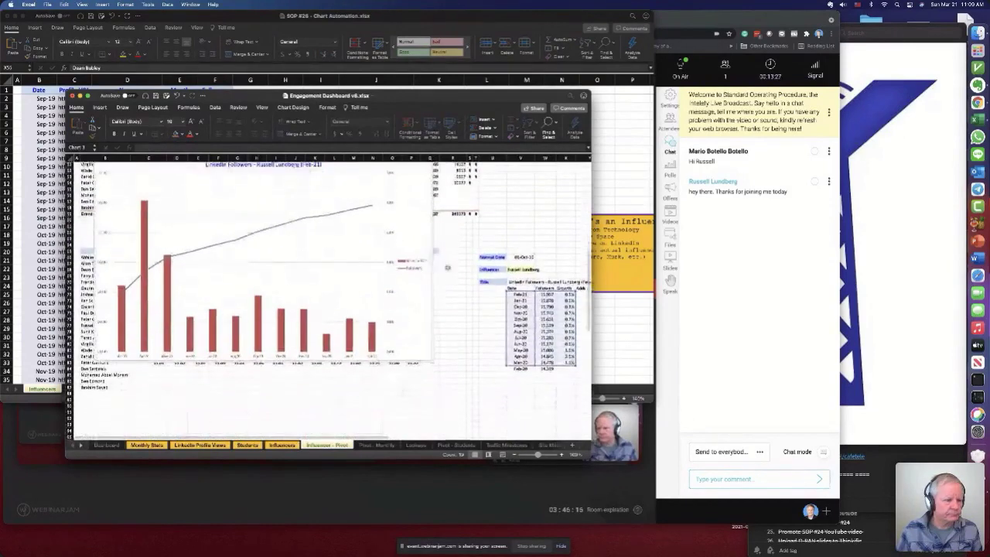
drag(338, 169, 357, 262)
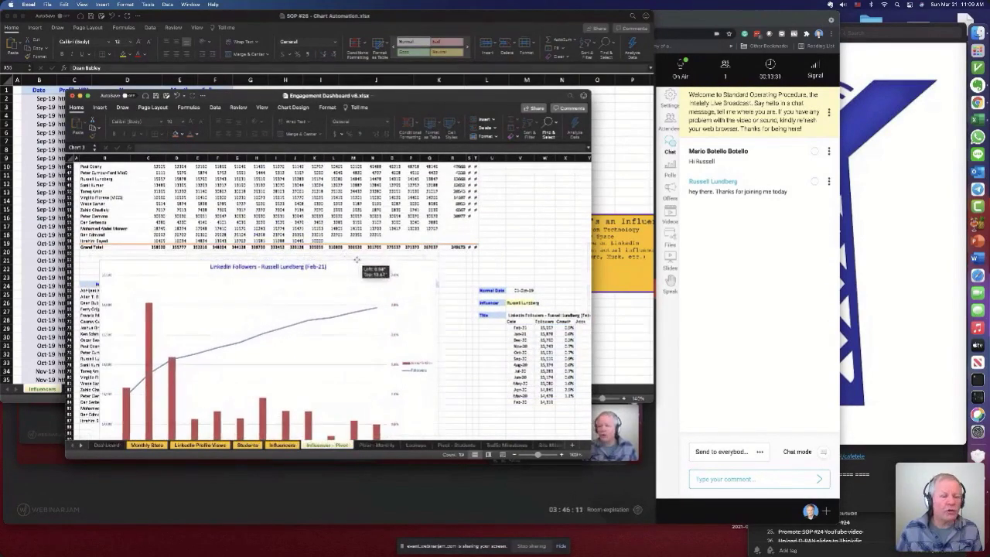
click(28, 317)
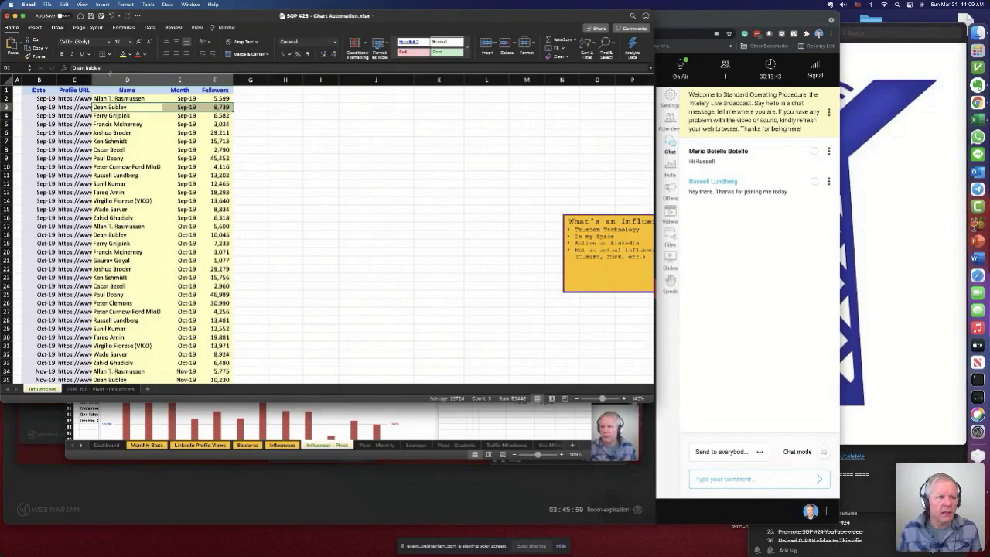
Inspect the formulas in B2, E2 and C2 of the Date and Profile URL columns
drag(80, 78, 44, 79)
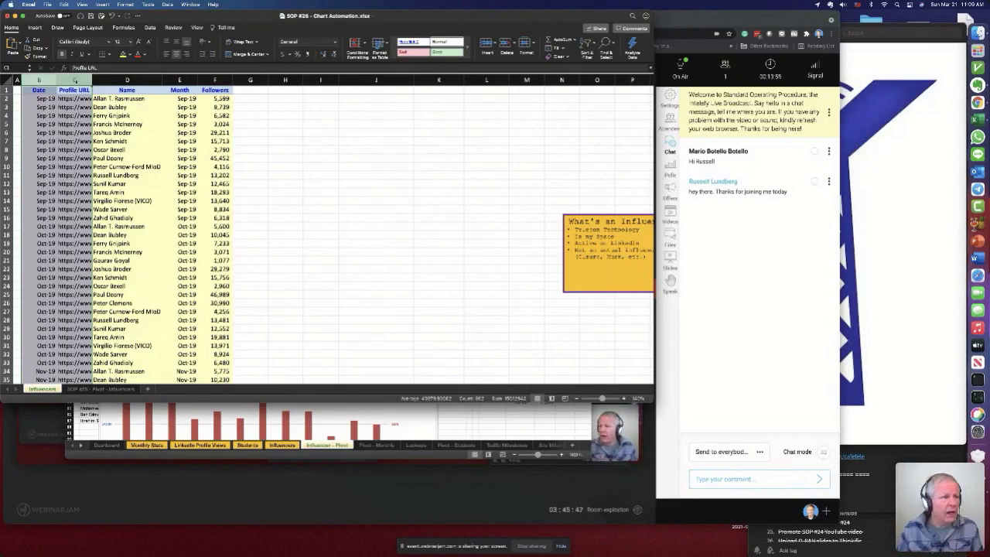
click(50, 98)
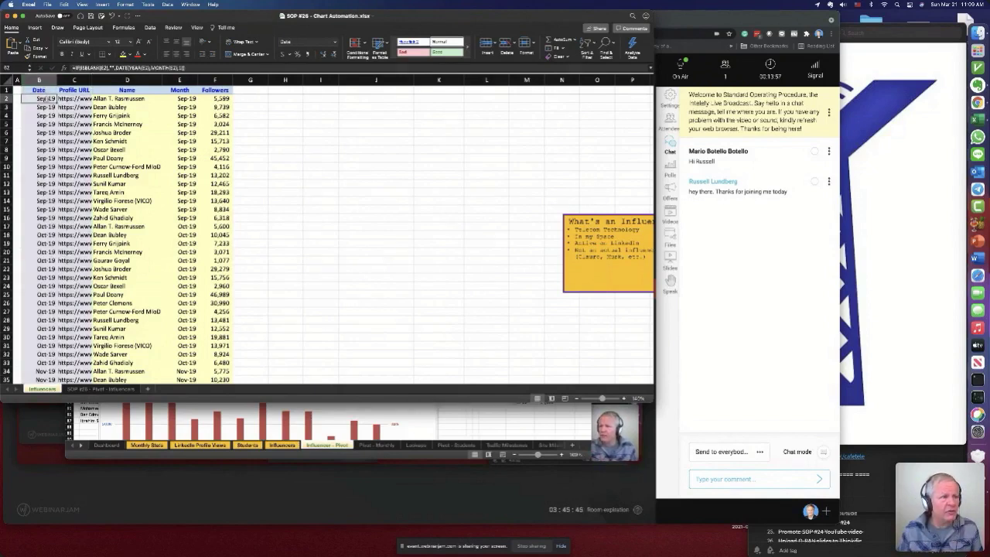
click(188, 99)
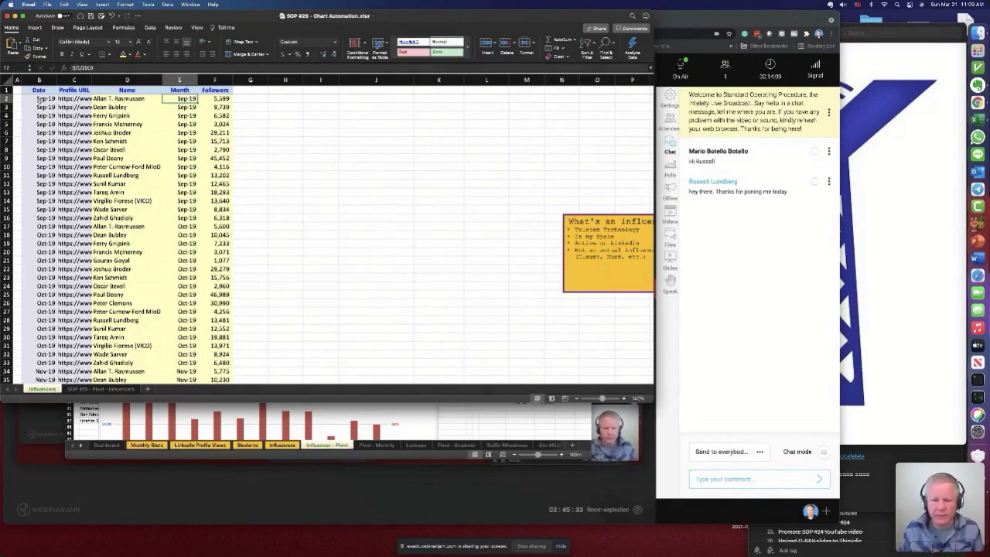
click(73, 100)
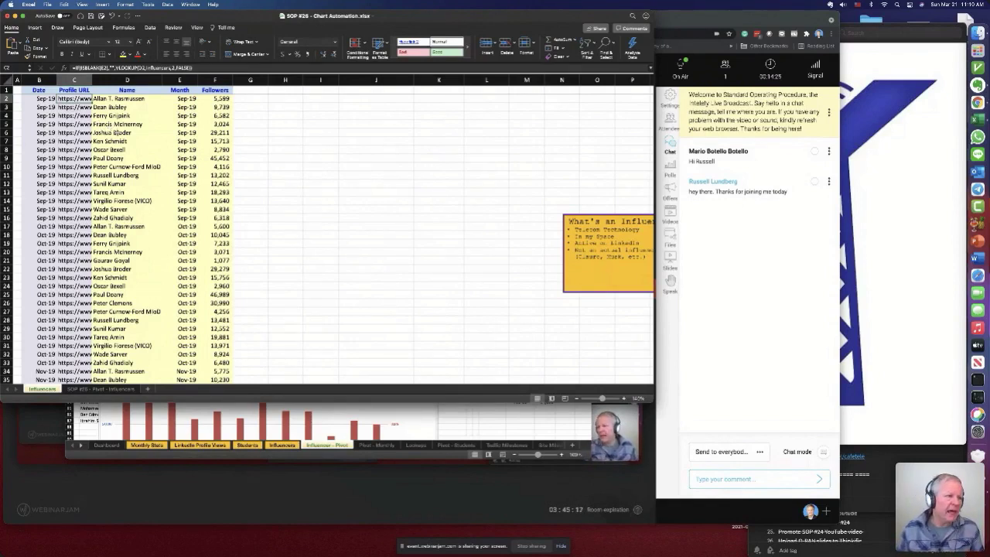
Jump from the Name column to the last data row, row 356
click(114, 133)
key(super+Down)
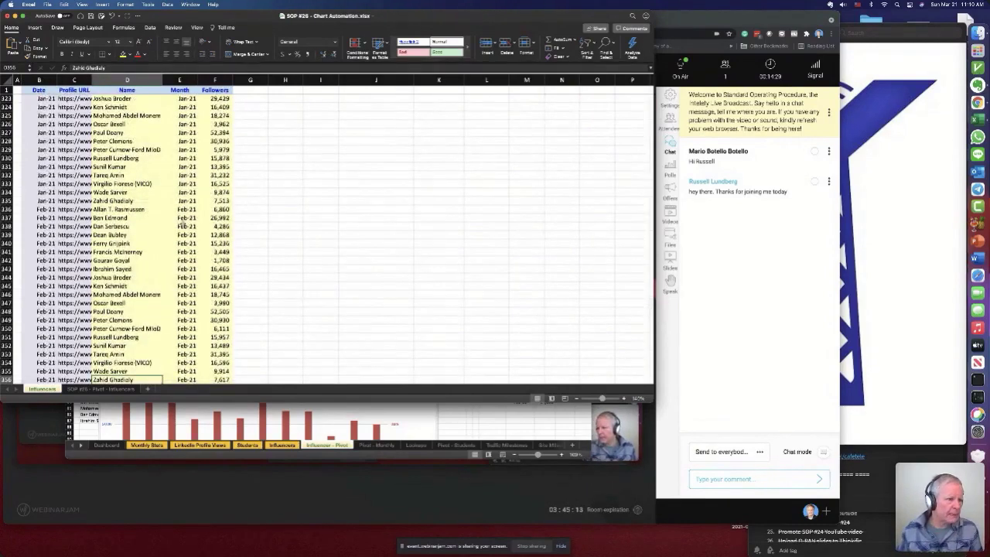
scroll(184, 221, down, 5)
scroll(184, 220, down, 2)
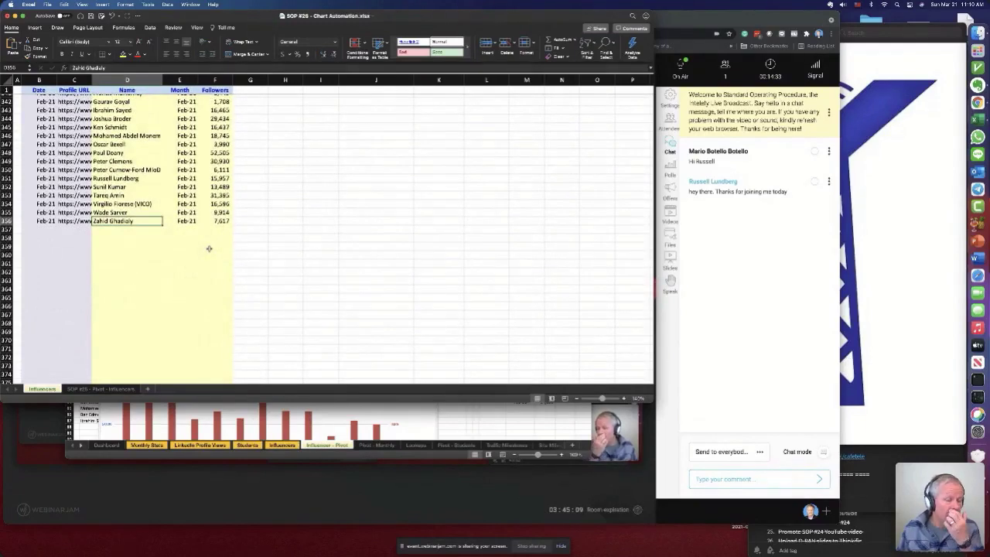
Close the logo image and the SOP #26 preview image windows
click(892, 242)
key(super+w)
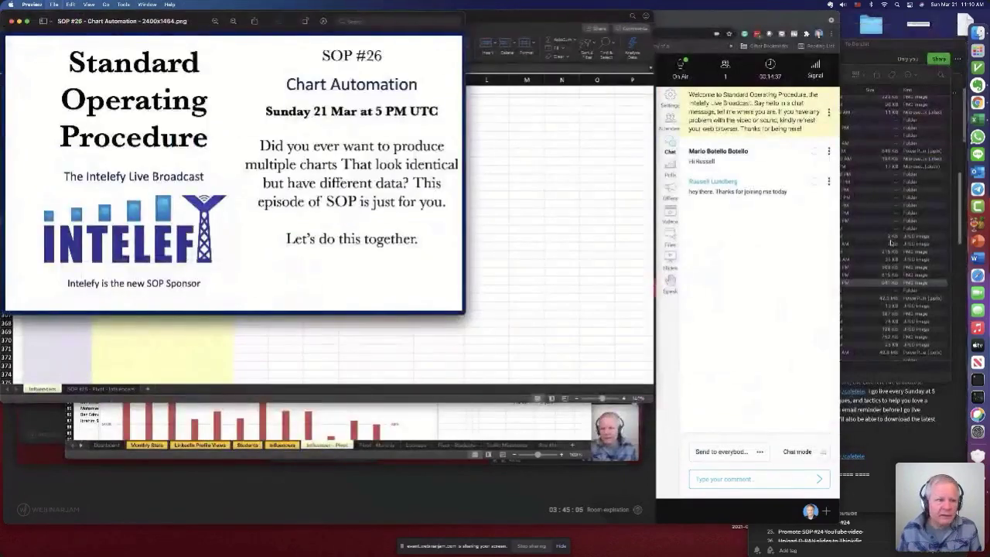
click(538, 194)
key(super+Tab)
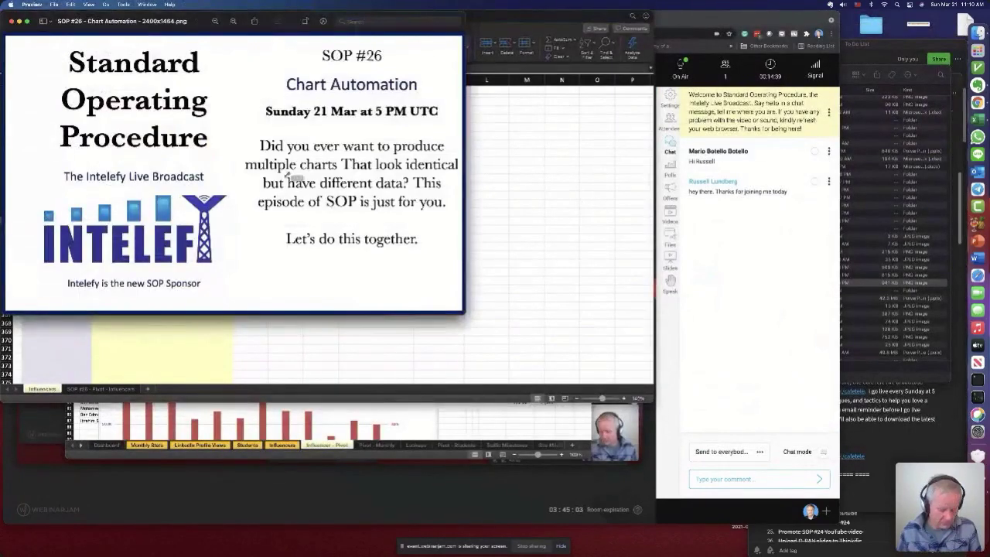
key(super+w)
Switch to Evernote, open the webinar instance note separately, then close it
key(super+Tab)
key(super+Tab)
key(super+Tab)
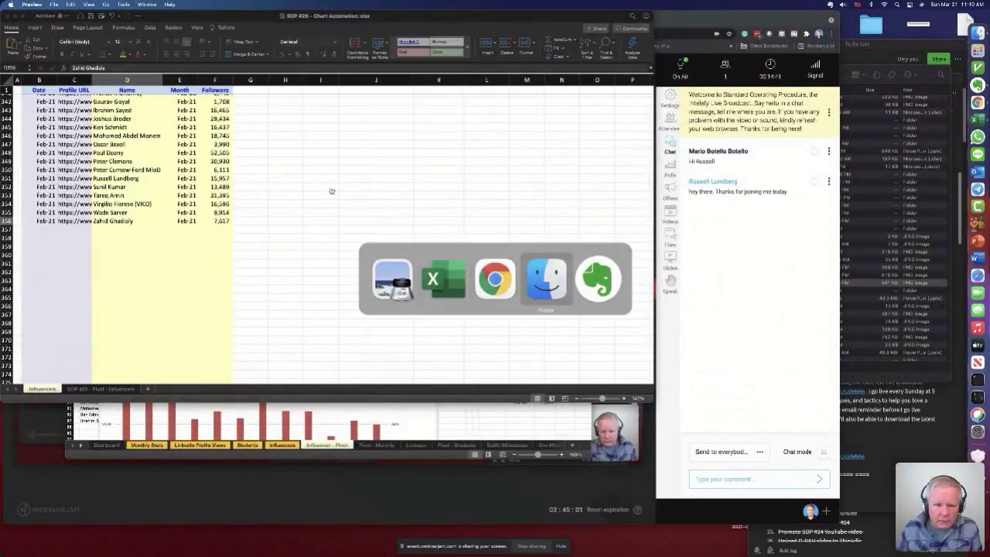
key(super+Tab)
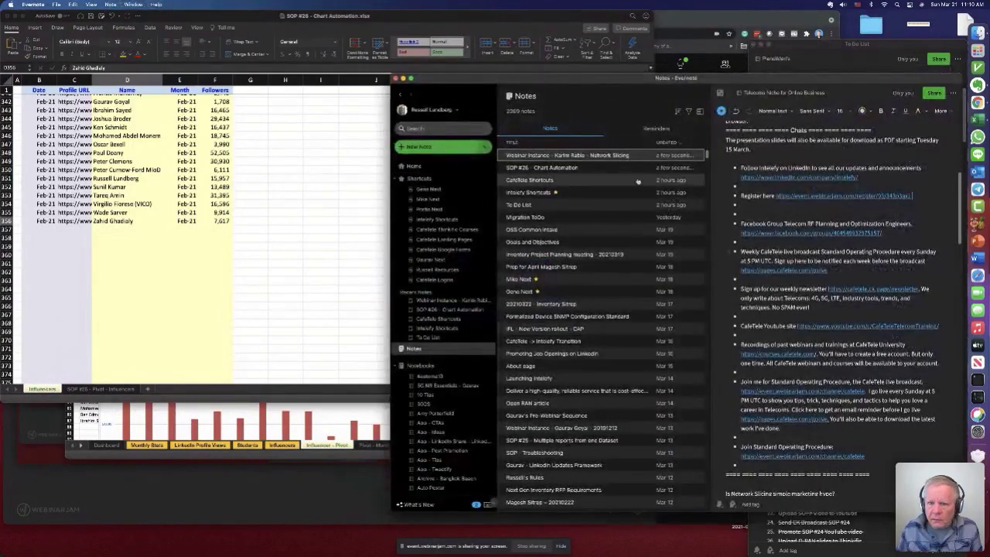
double_click(581, 154)
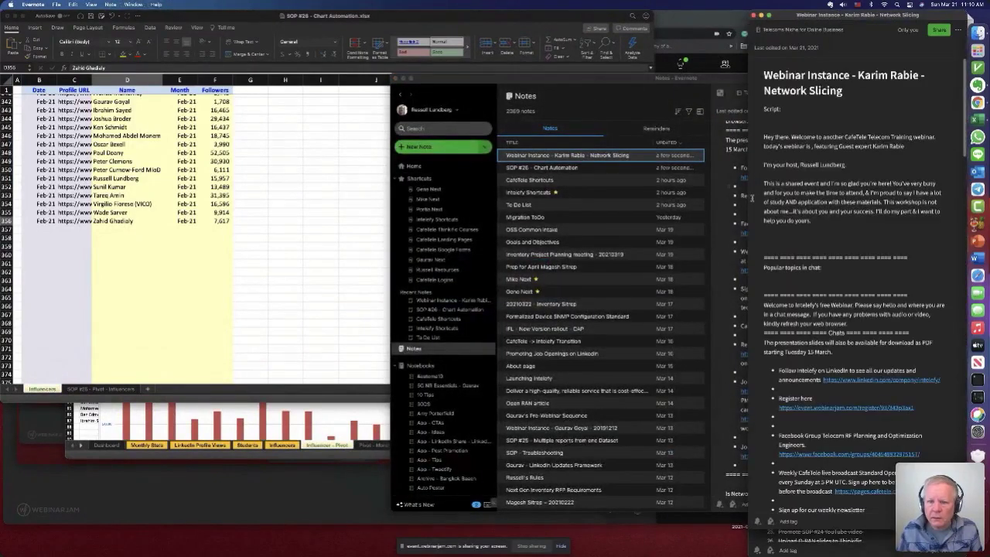
drag(752, 198, 654, 198)
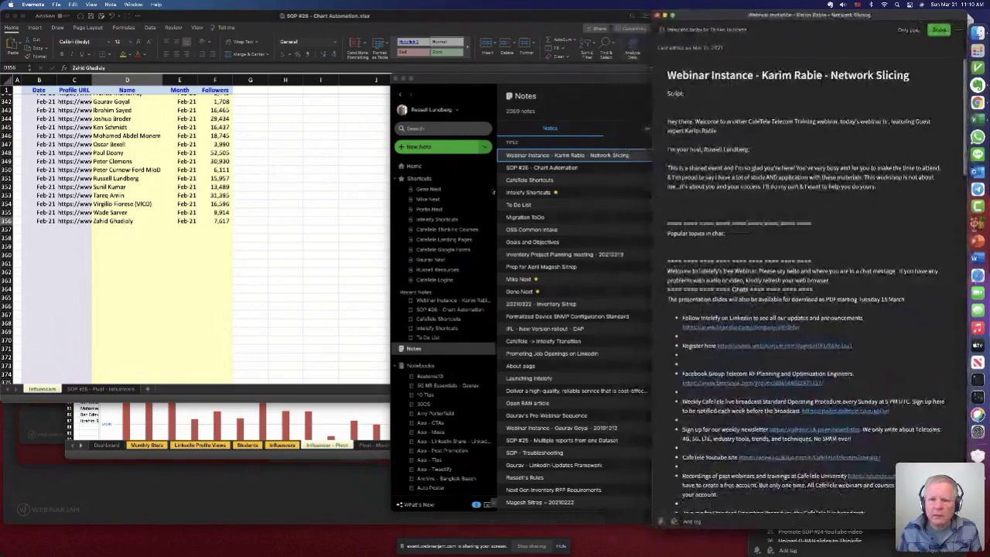
key(super+Tab)
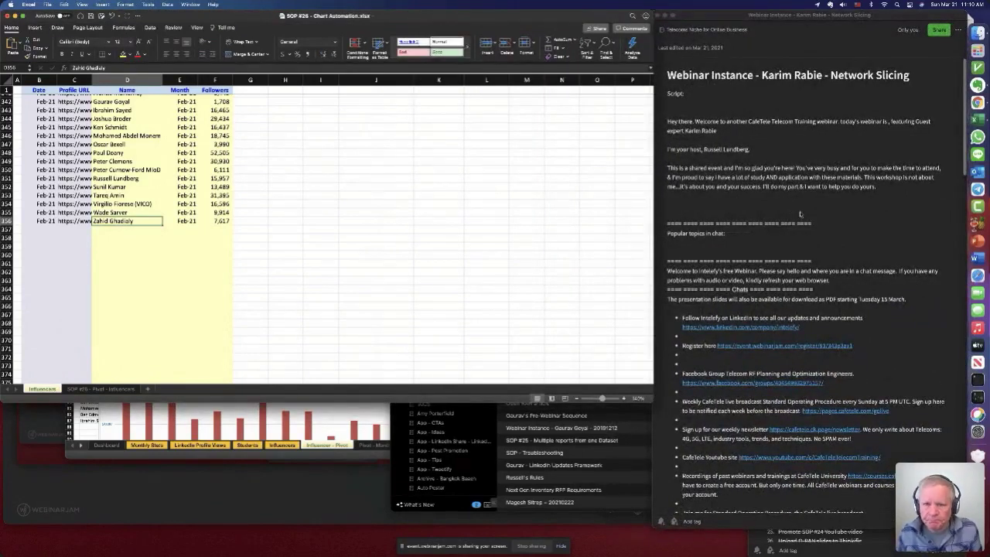
click(815, 150)
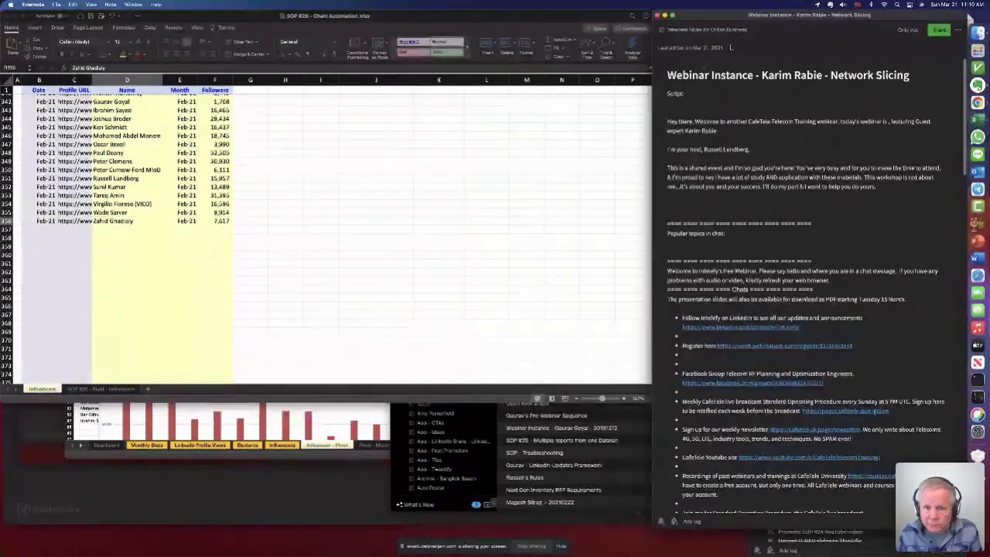
click(657, 14)
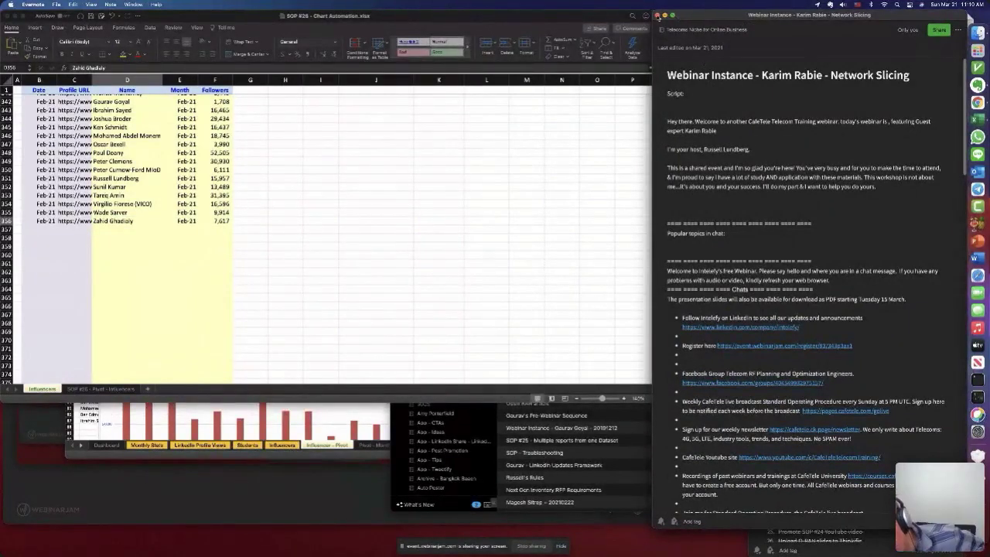
Open the SOP #26 - Chart Automation note in its own window on the right side
double_click(564, 167)
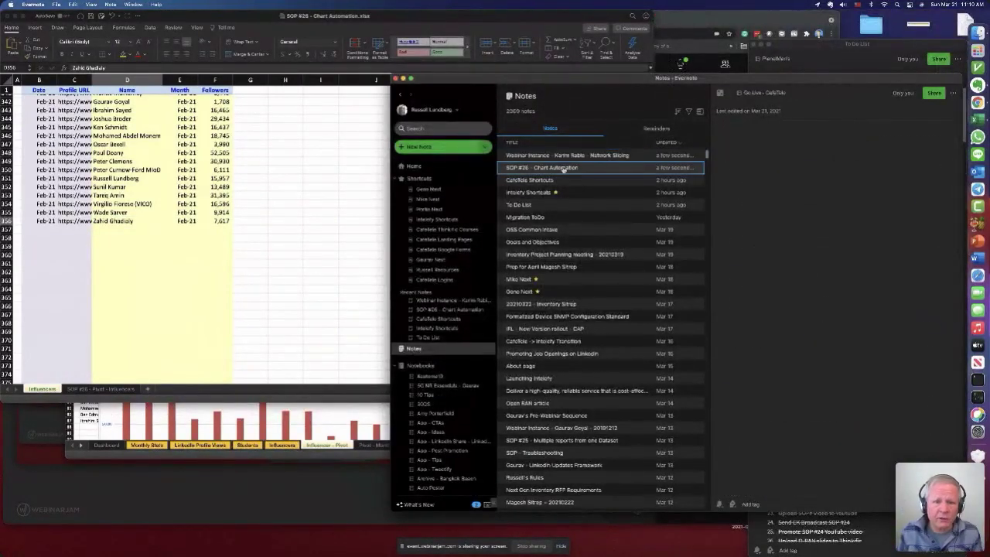
drag(179, 37, 826, 17)
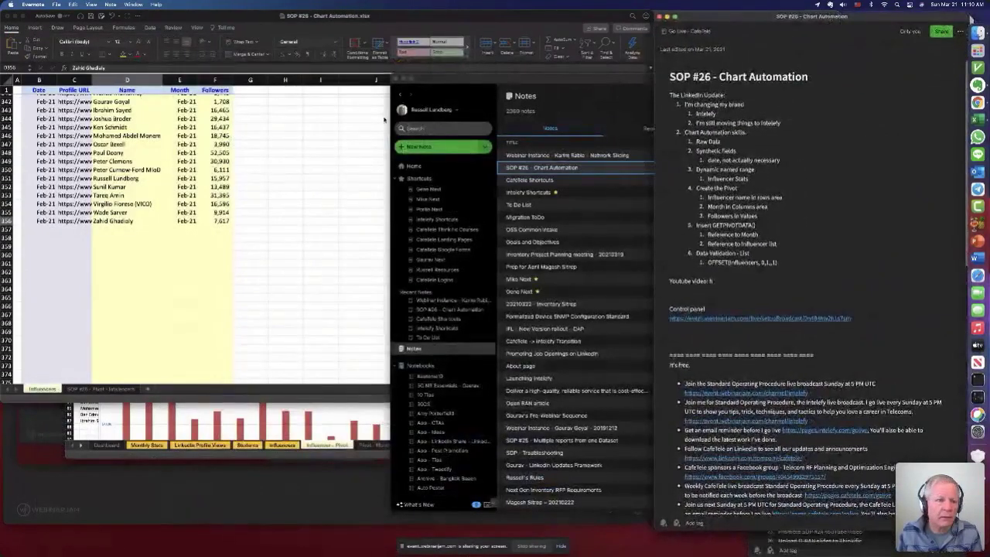
click(477, 132)
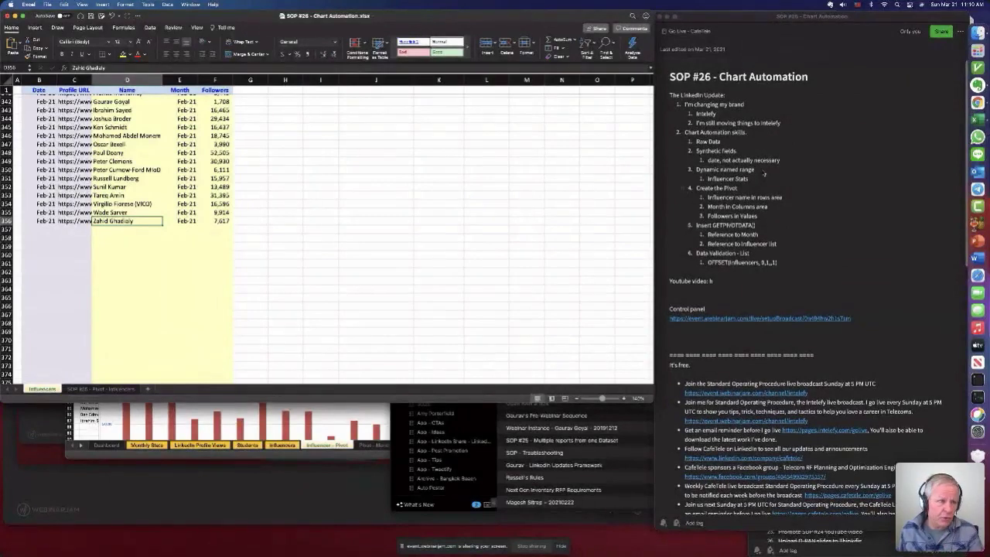
click(84, 128)
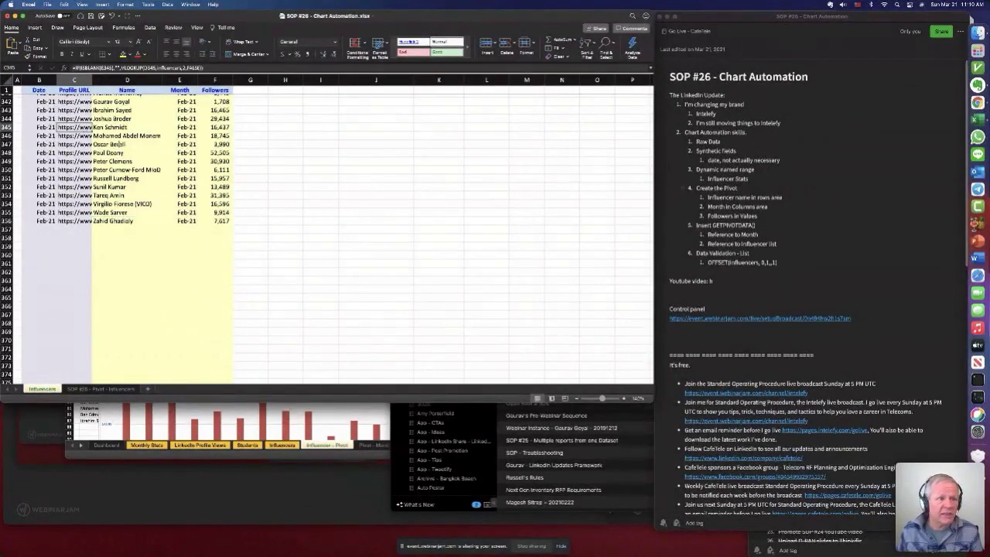
scroll(343, 244, down, 6)
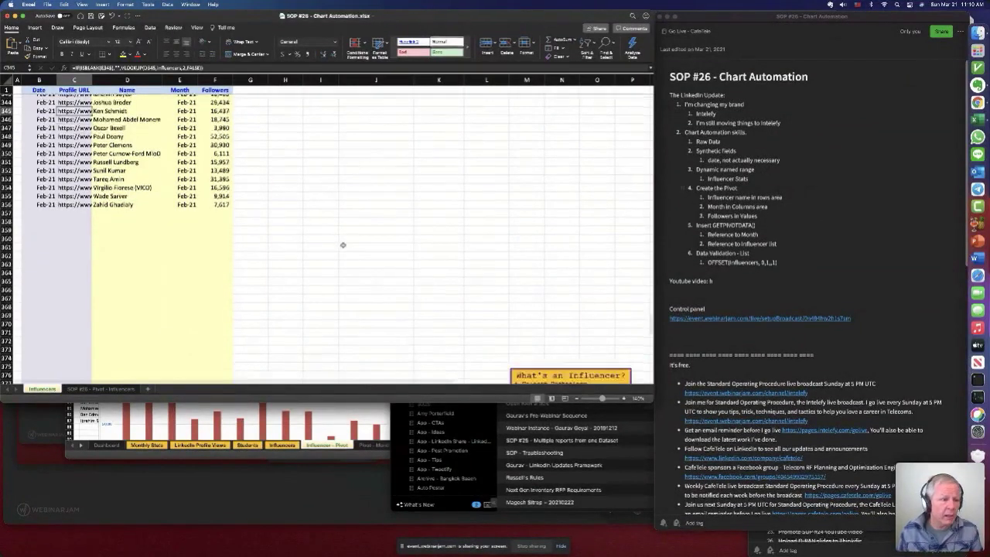
scroll(345, 244, down, 3)
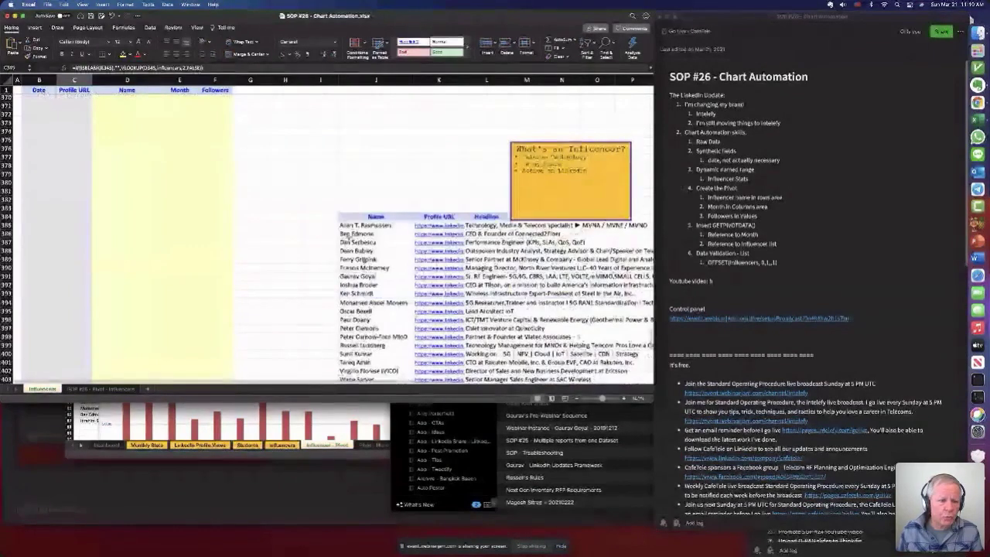
drag(347, 225, 347, 361)
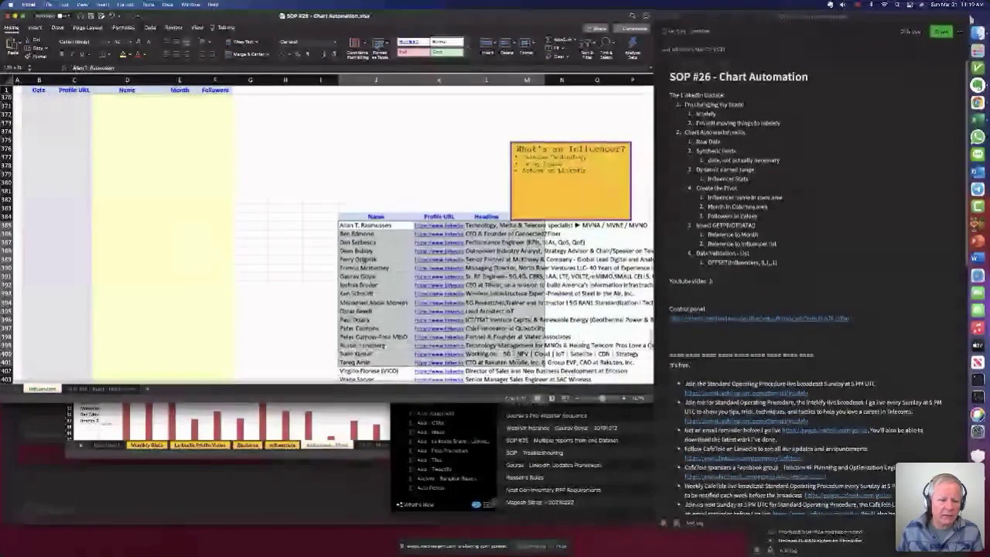
scroll(397, 229, down, 3)
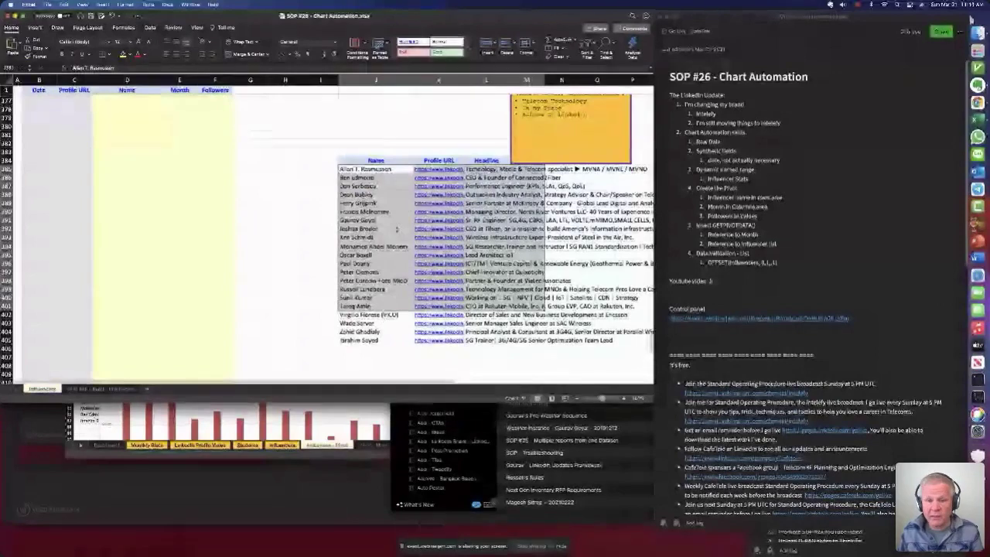
scroll(397, 229, up, 2)
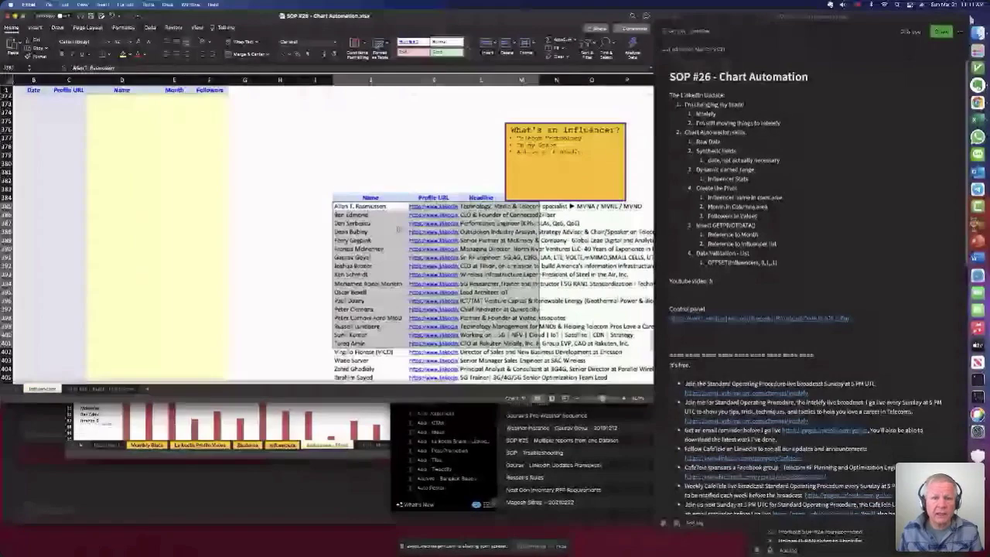
scroll(396, 229, up, 10)
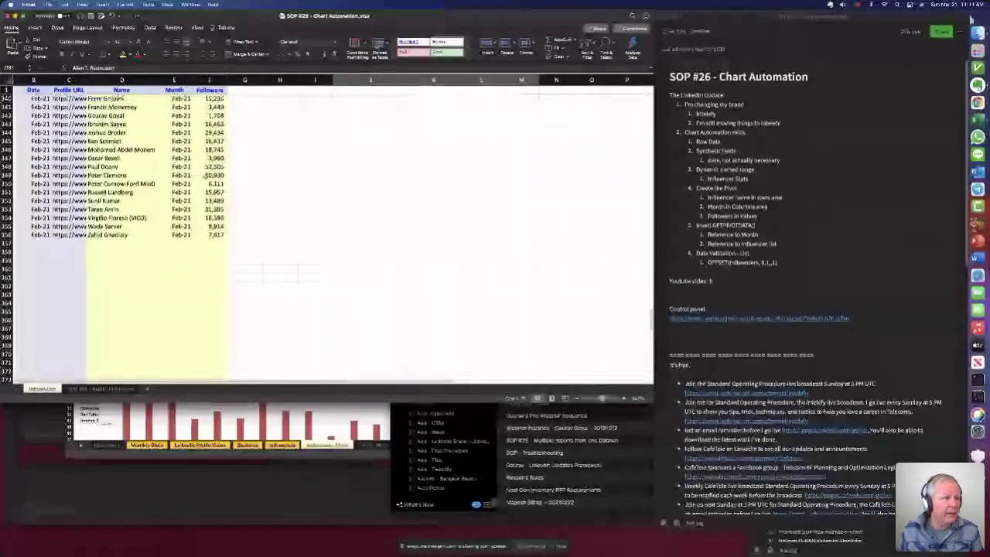
click(68, 141)
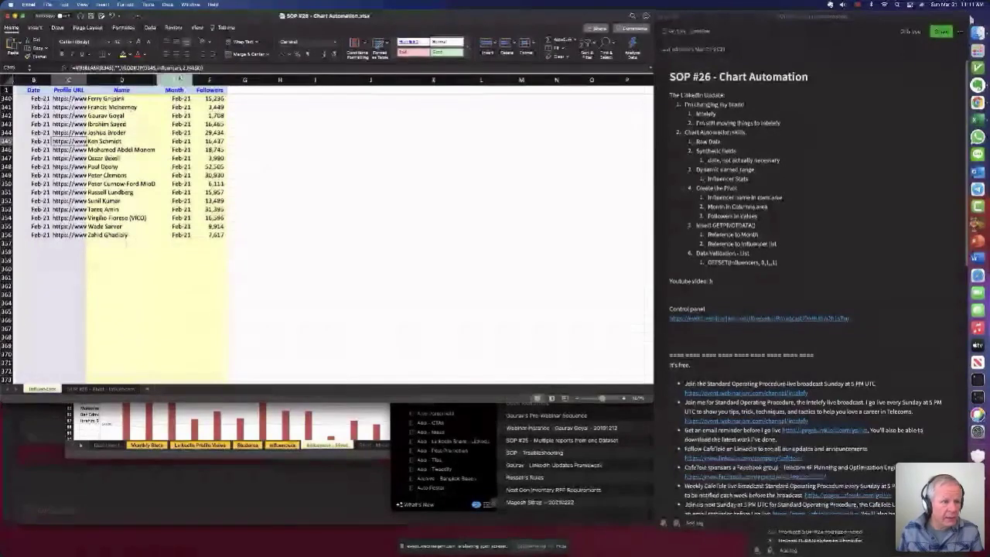
click(170, 67)
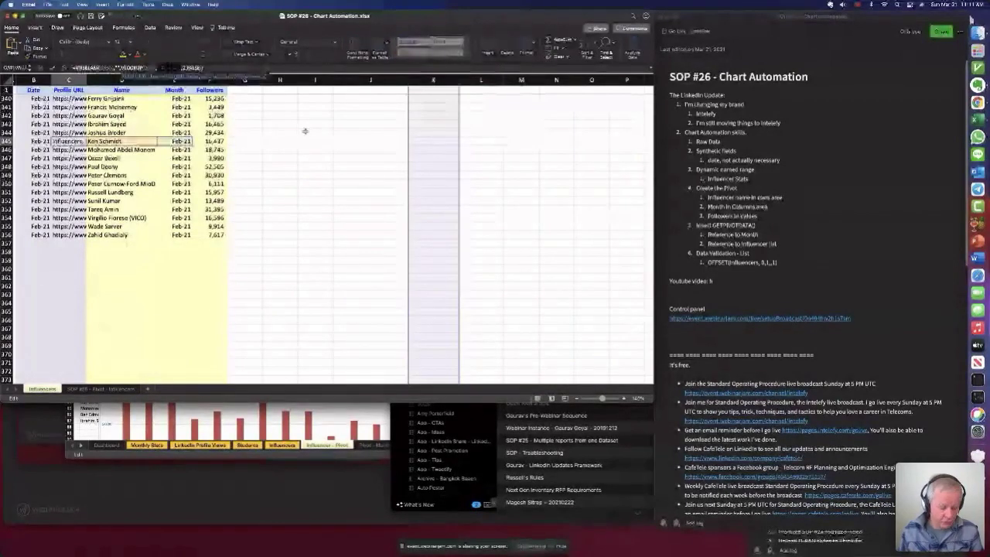
key(Escape)
scroll(364, 147, down, 3)
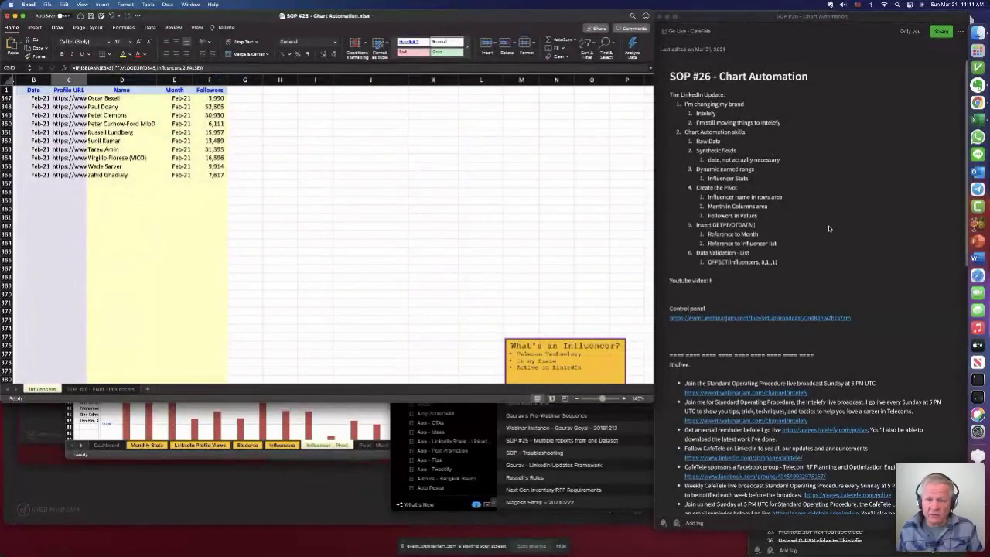
scroll(828, 225, down, 2)
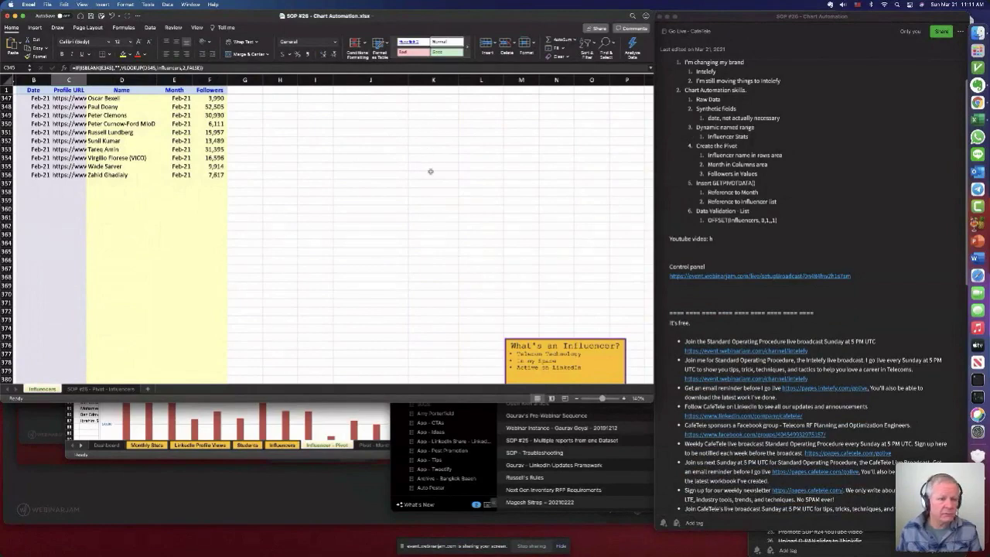
scroll(515, 270, down, 2)
scroll(516, 270, down, 1)
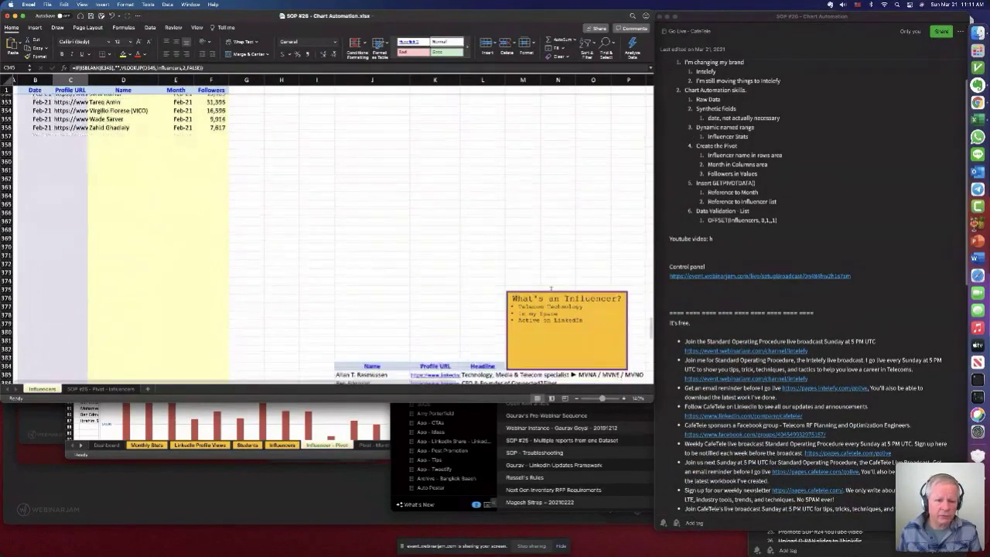
Duplicate the What's an Influencer? note, move the copy up, and delete its three bullet lines
click(551, 292)
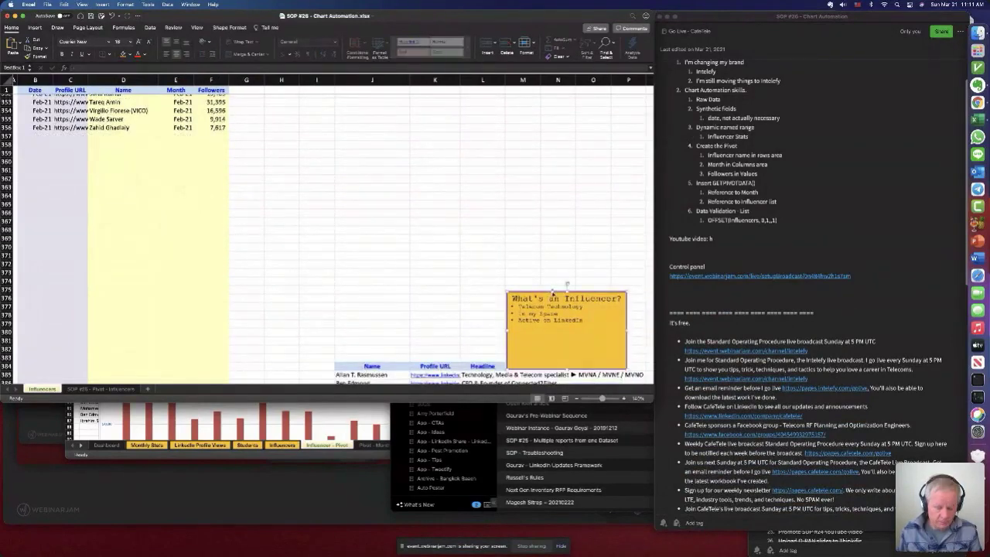
key(super+v)
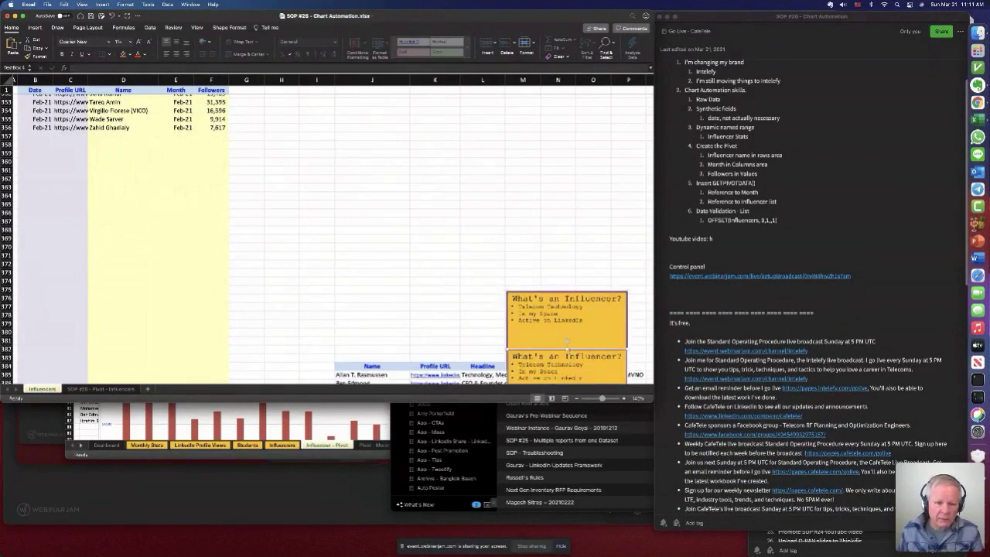
click(585, 363)
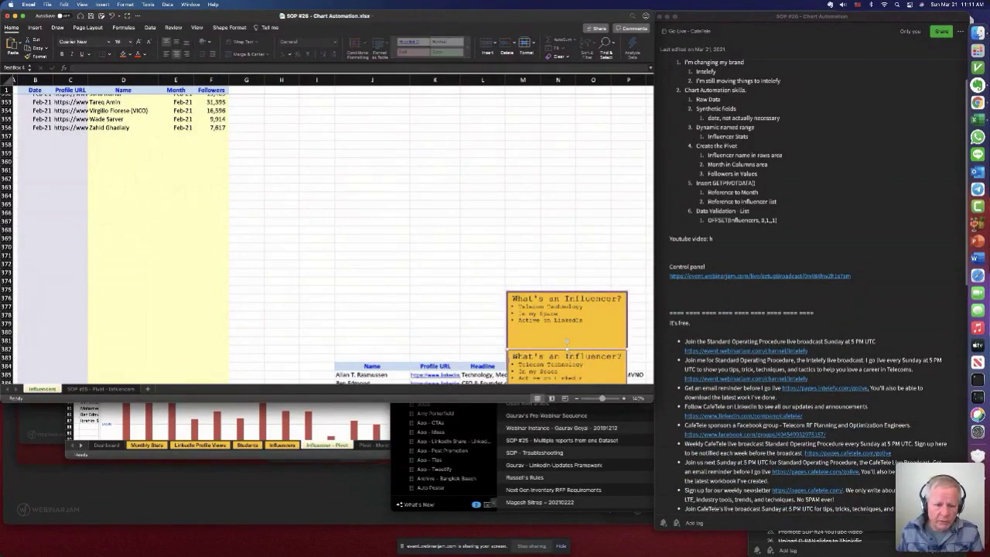
drag(567, 340, 451, 121)
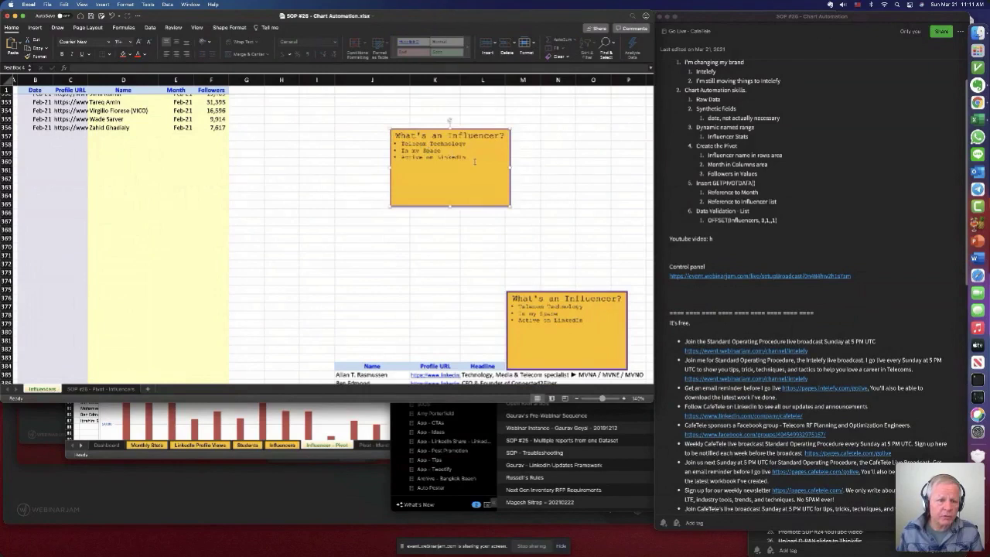
drag(475, 161, 386, 143)
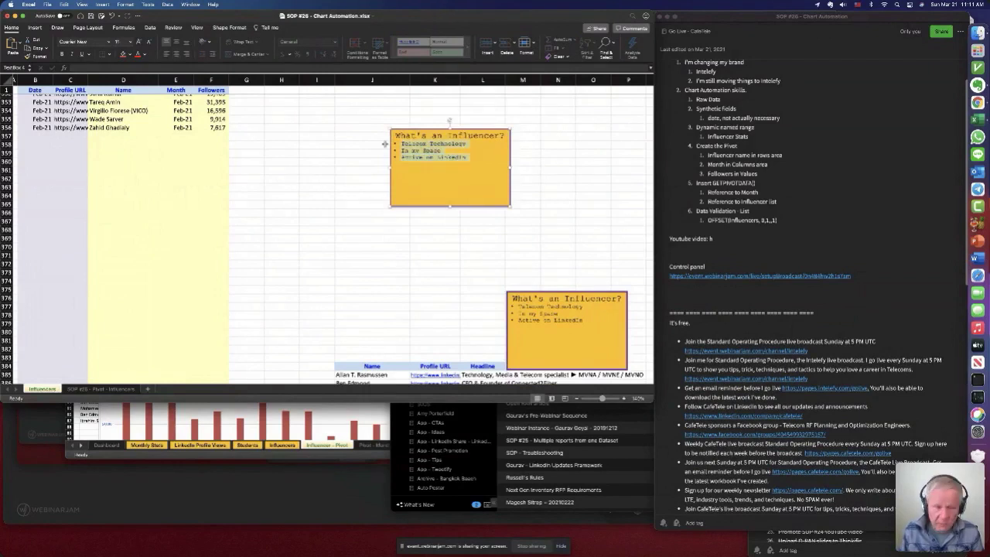
key(BackSpace)
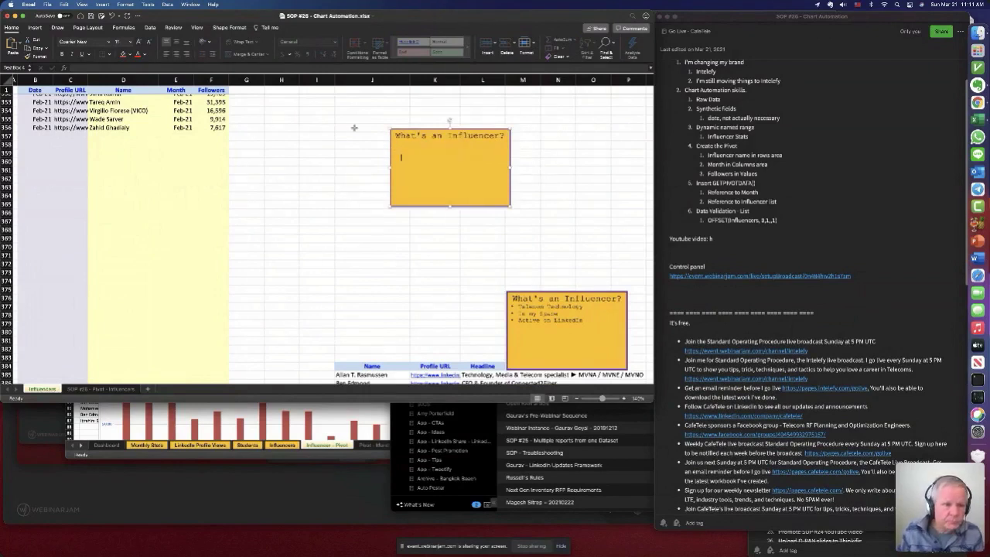
Apply numbered list formatting to the copy via Bullets and Numbering
right_click(409, 156)
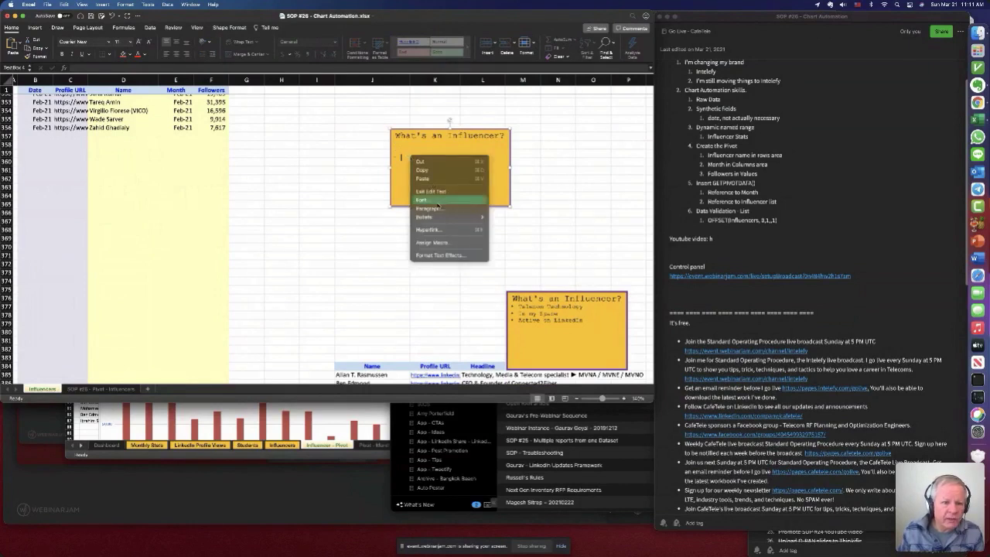
mouse_move(433, 217)
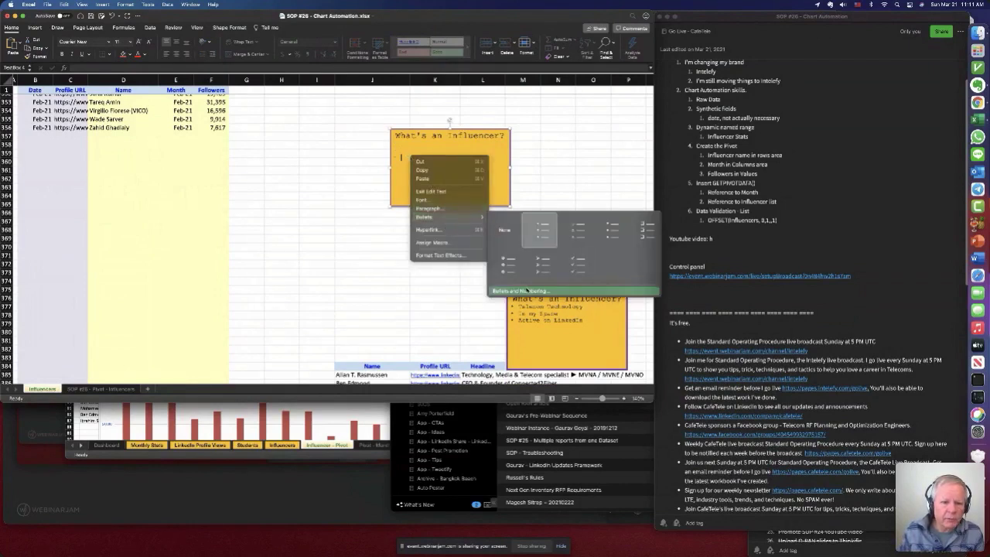
click(529, 292)
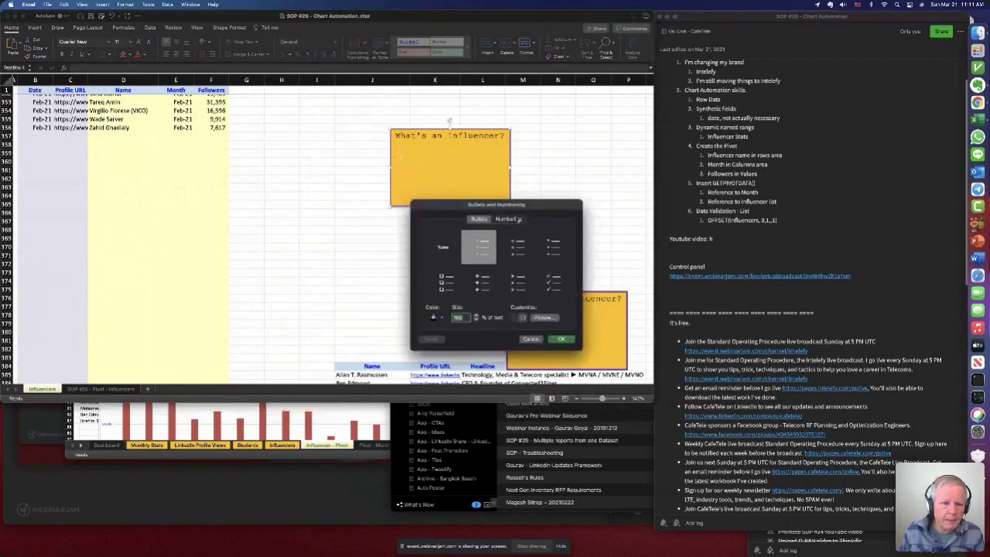
click(508, 219)
click(562, 339)
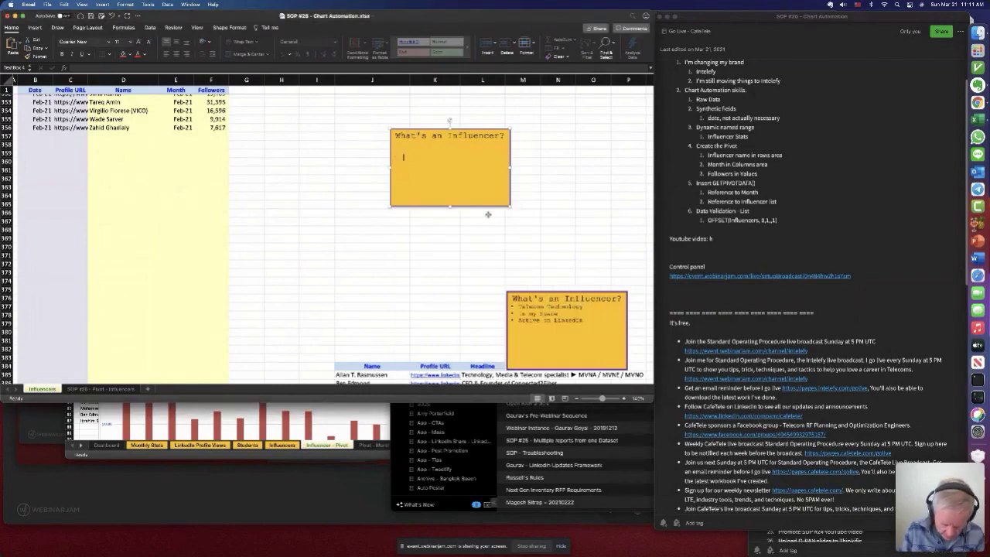
Type steps 'Raw Data' and '2. Add Synthetic Fields', then enlarge the note box and its text
text(Key)
text(Raw )
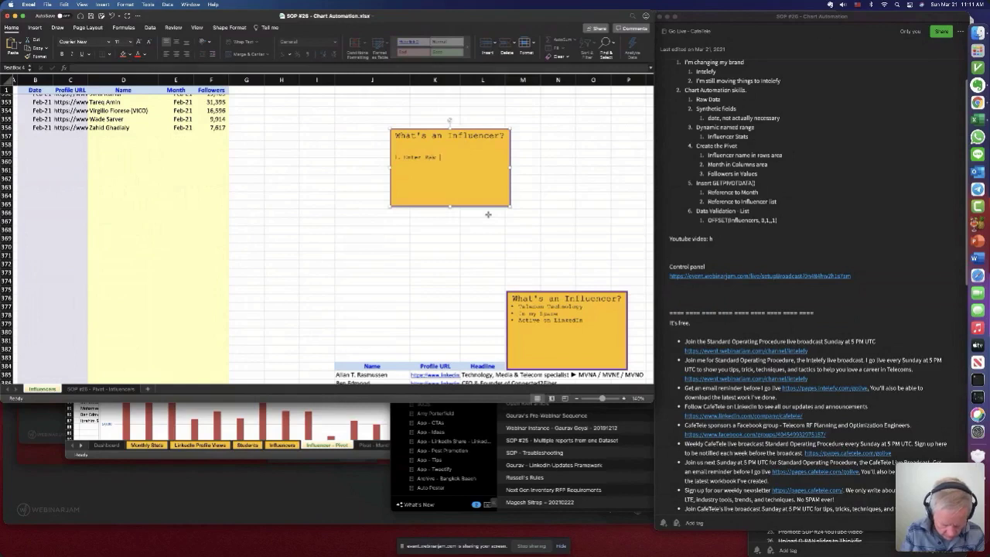
text(Data)
text(2. Add Synthetic)
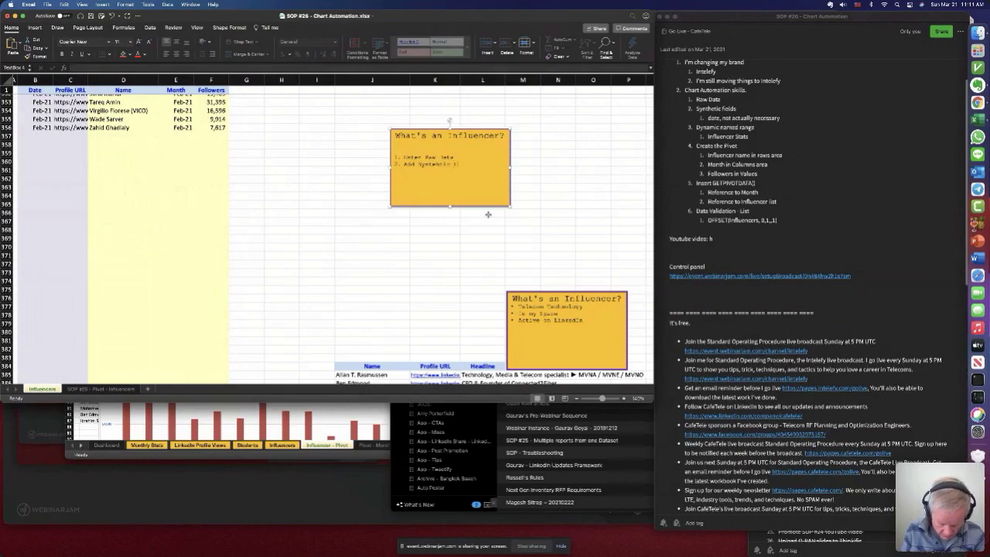
text( Fields)
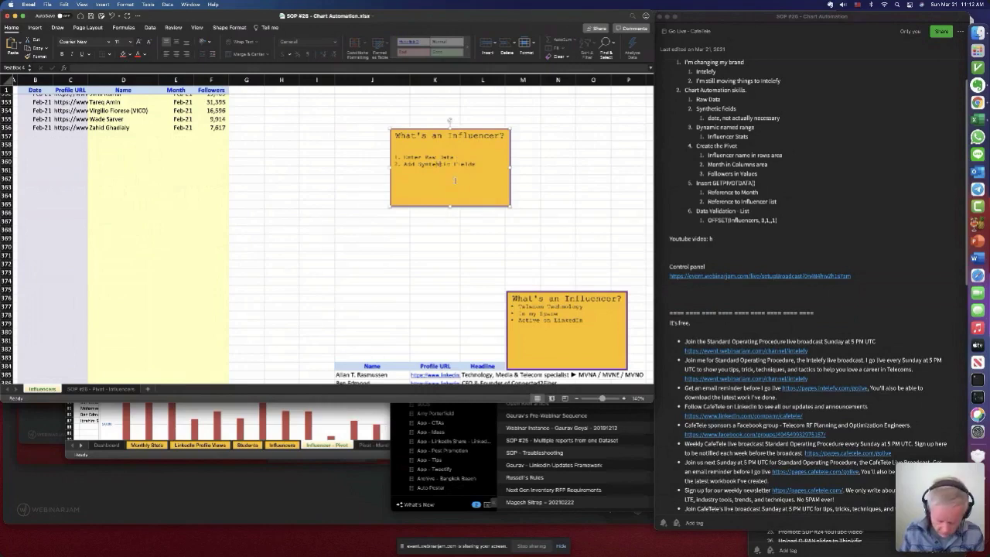
text(e)
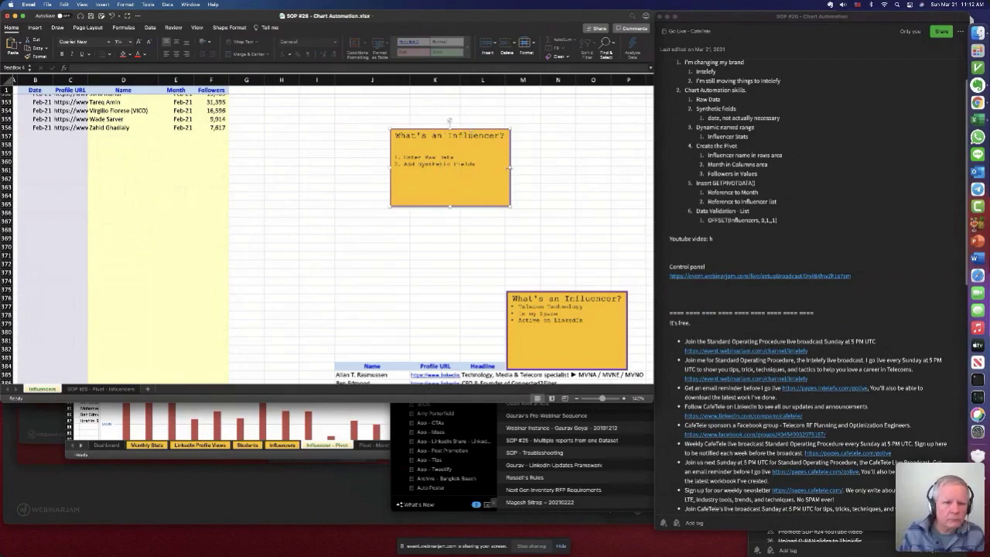
drag(510, 167, 548, 167)
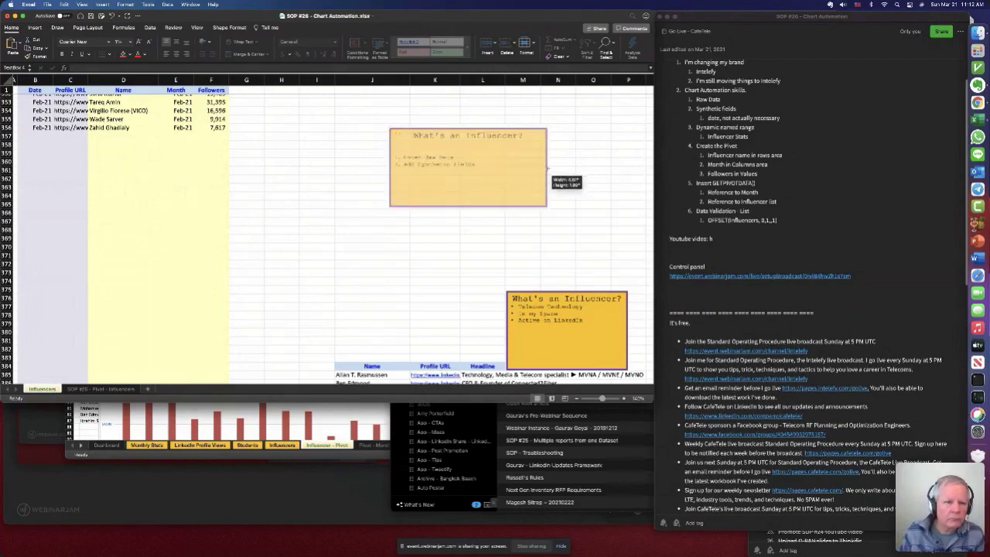
click(140, 41)
click(141, 41)
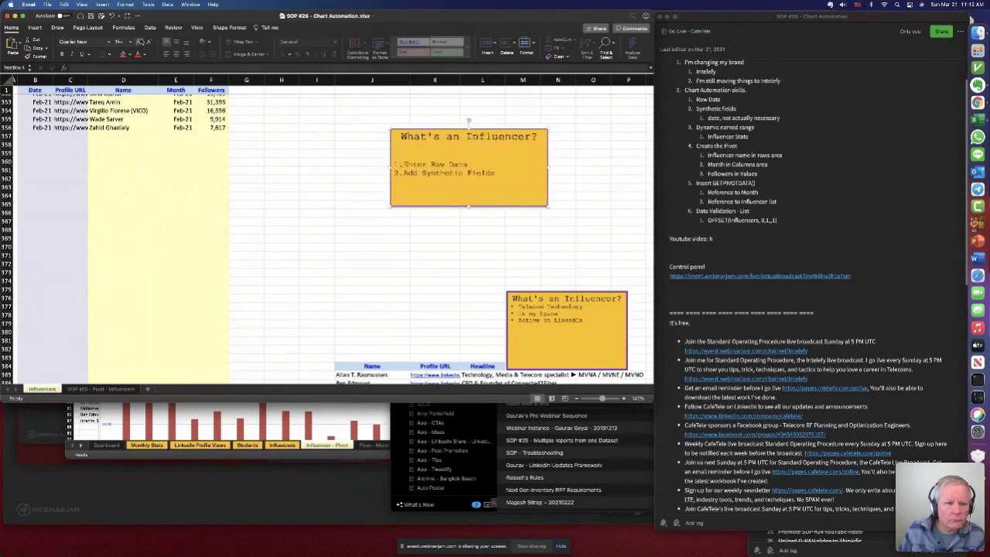
click(141, 41)
drag(470, 205, 470, 252)
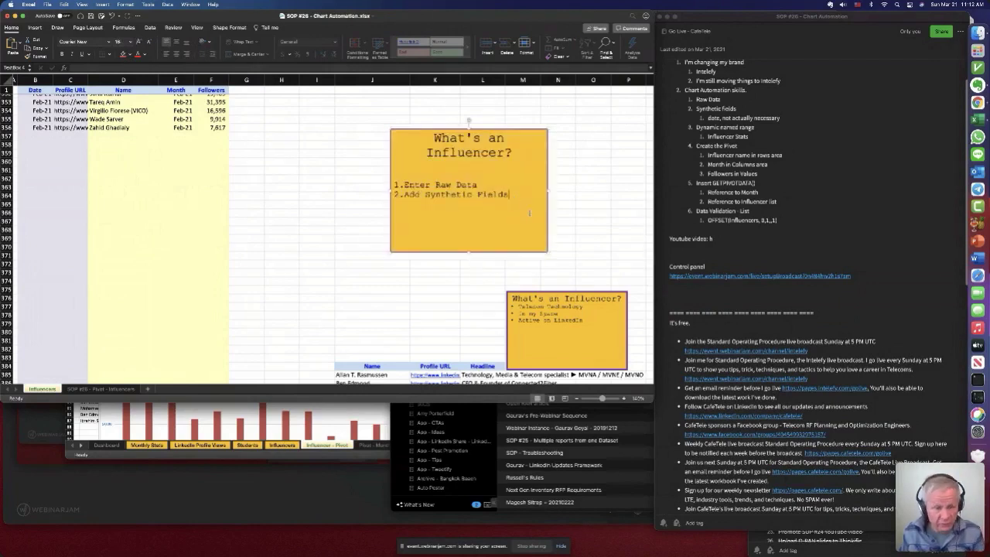
Add step 'Create Dynamic Named Range', fix its typo, and show the Review tab
text(.Cre)
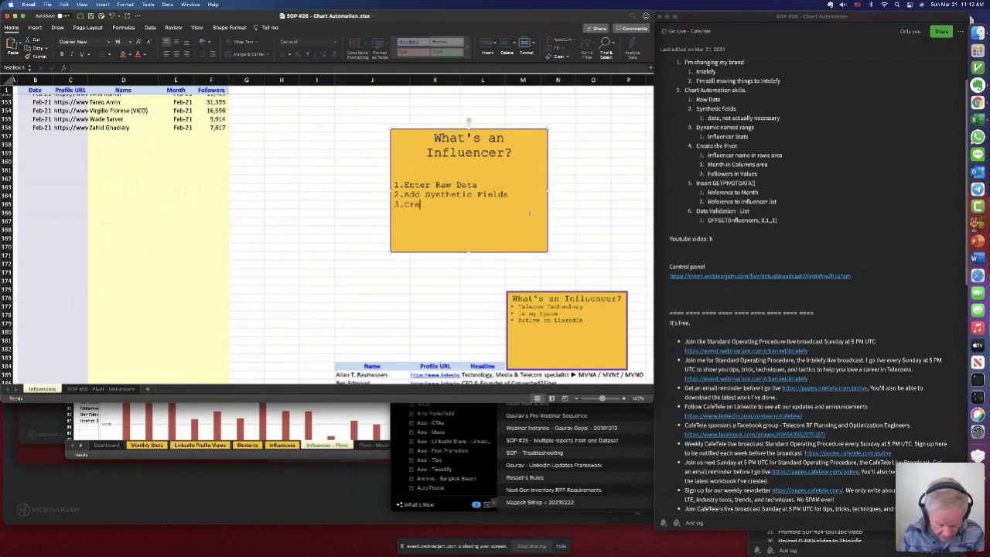
text(ate Pynam)
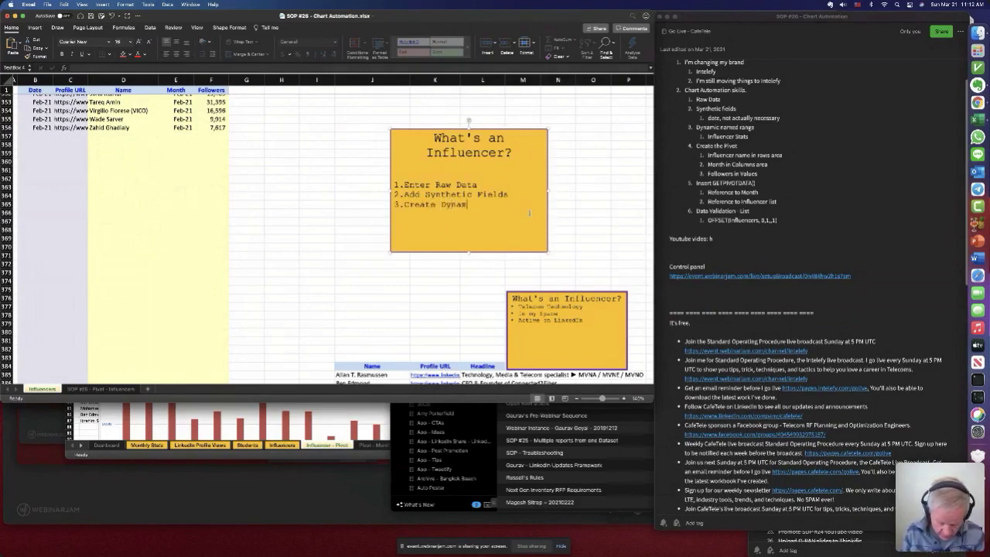
text(ic Named Rabnge)
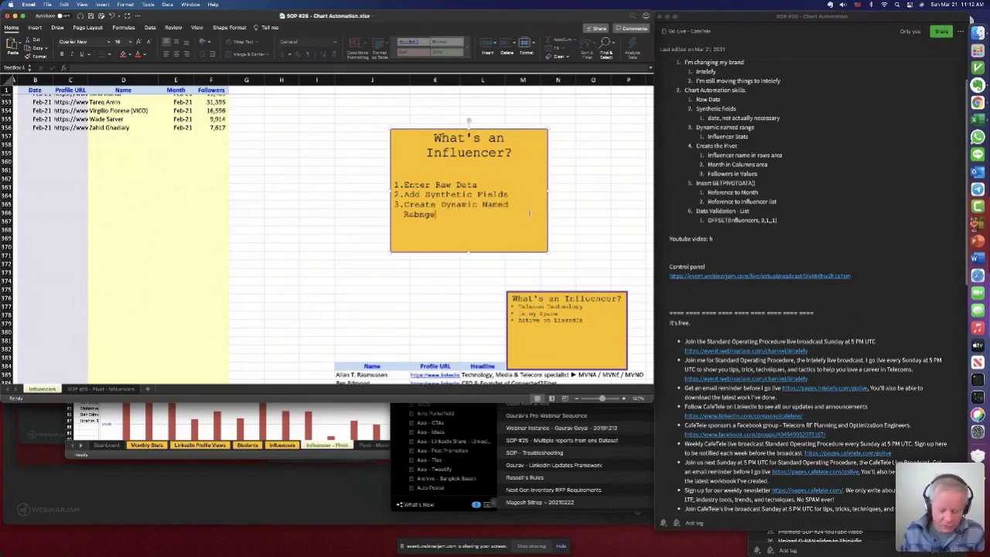
key(Left)
key(Left)
key(Left)
key(Left)
key(BackSpace)
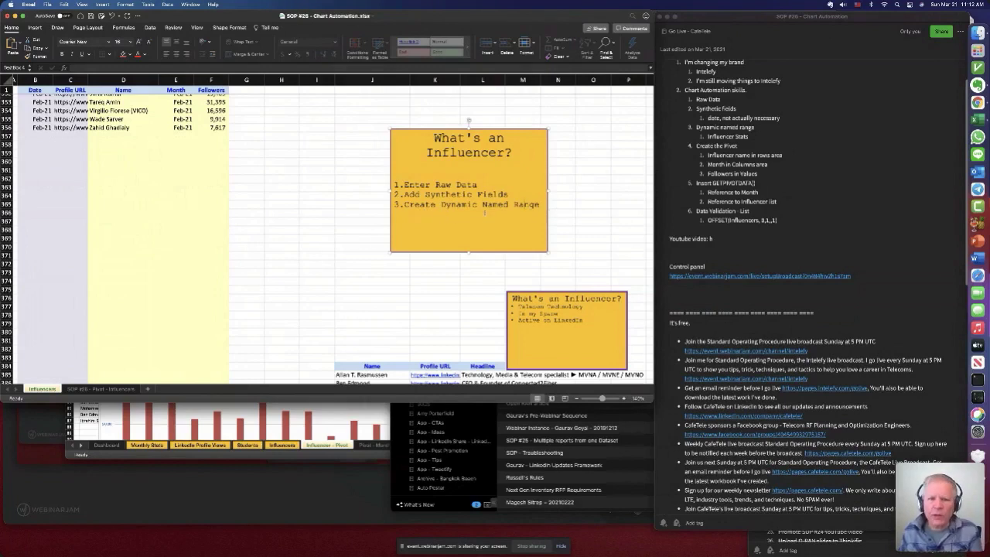
scroll(190, 177, right, 1)
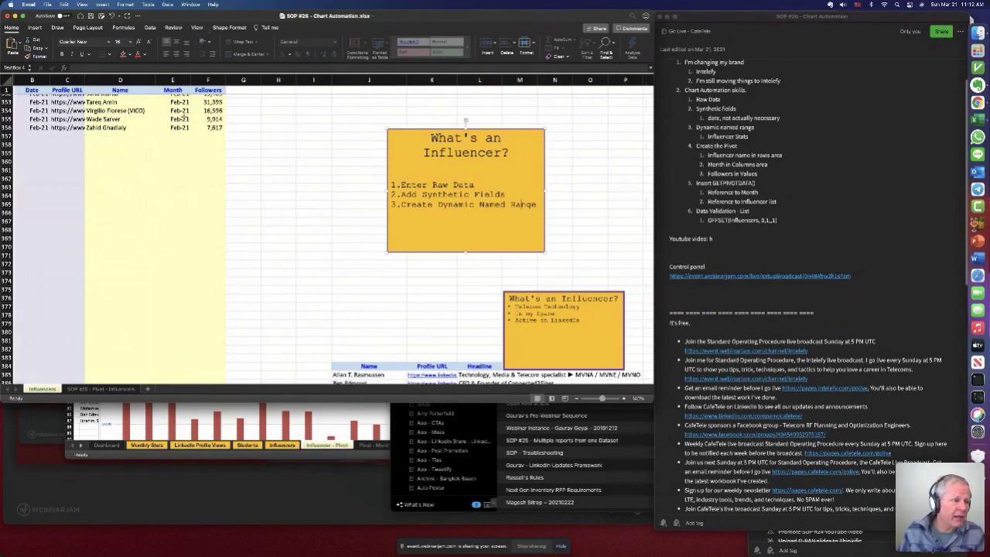
click(174, 29)
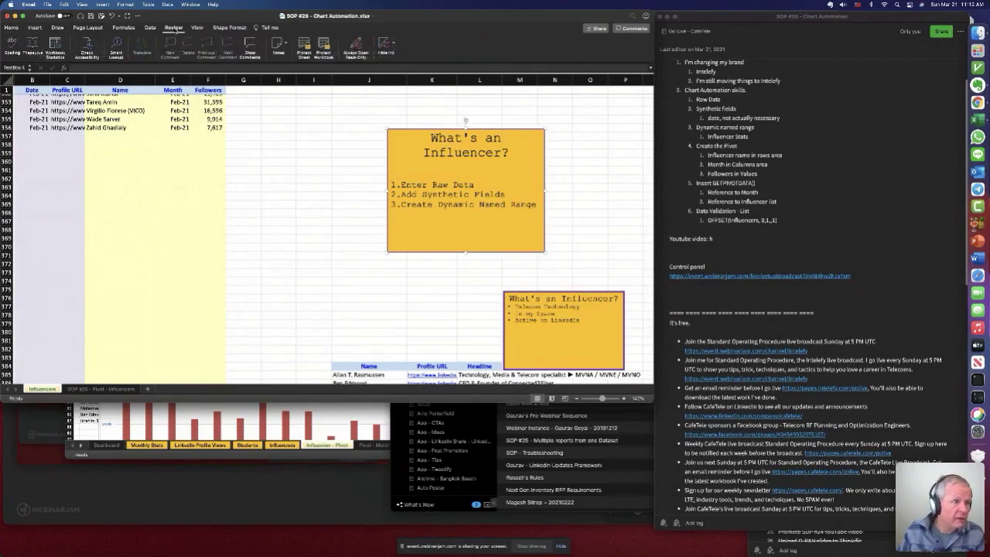
click(124, 27)
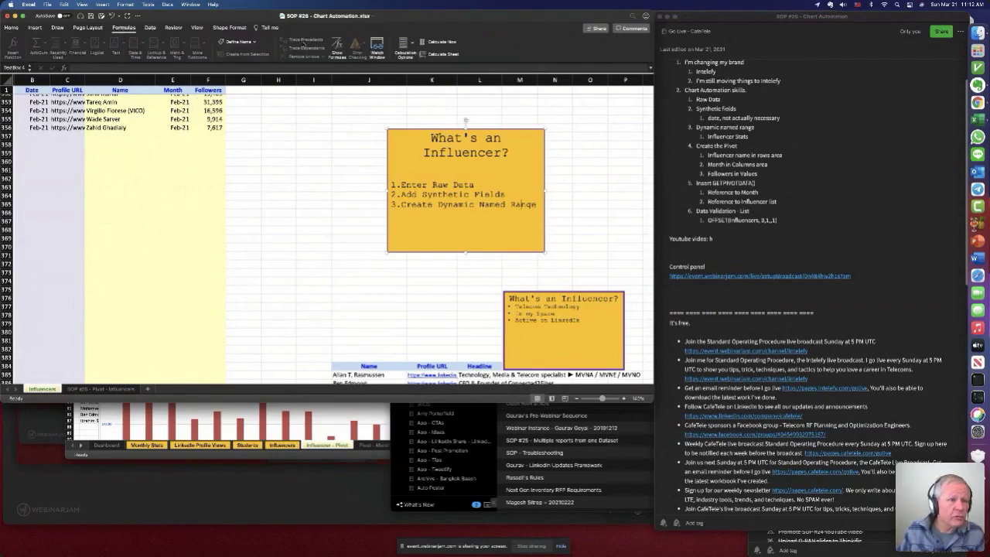
click(259, 53)
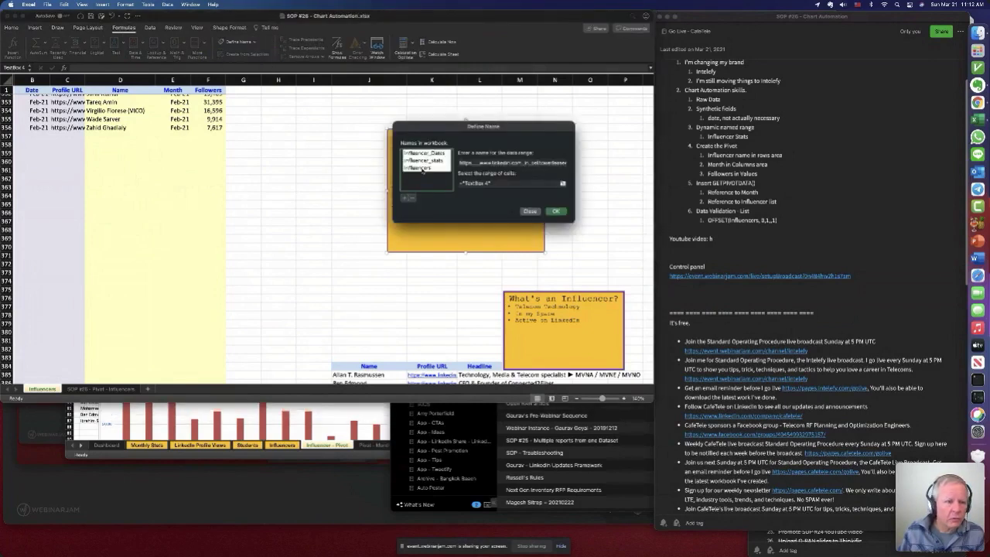
click(423, 160)
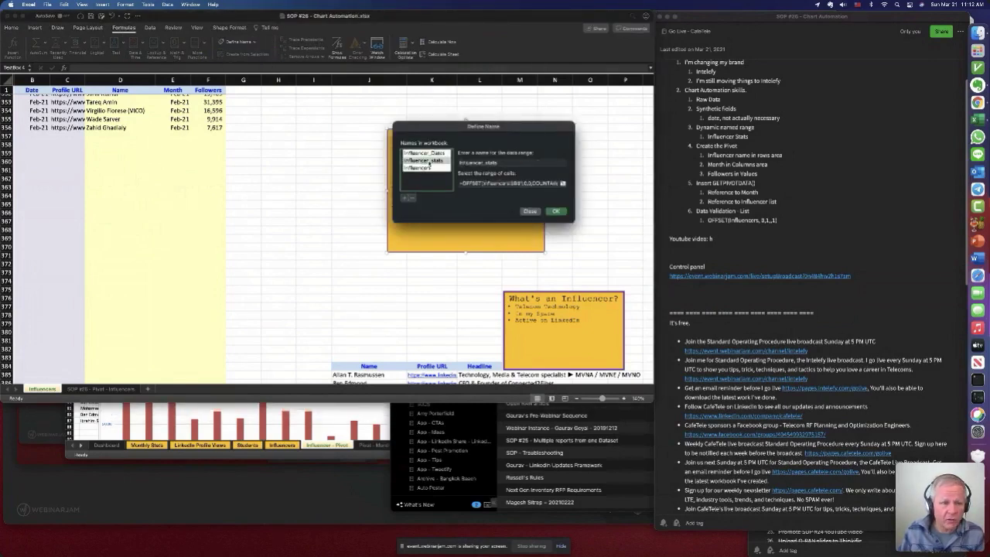
click(532, 182)
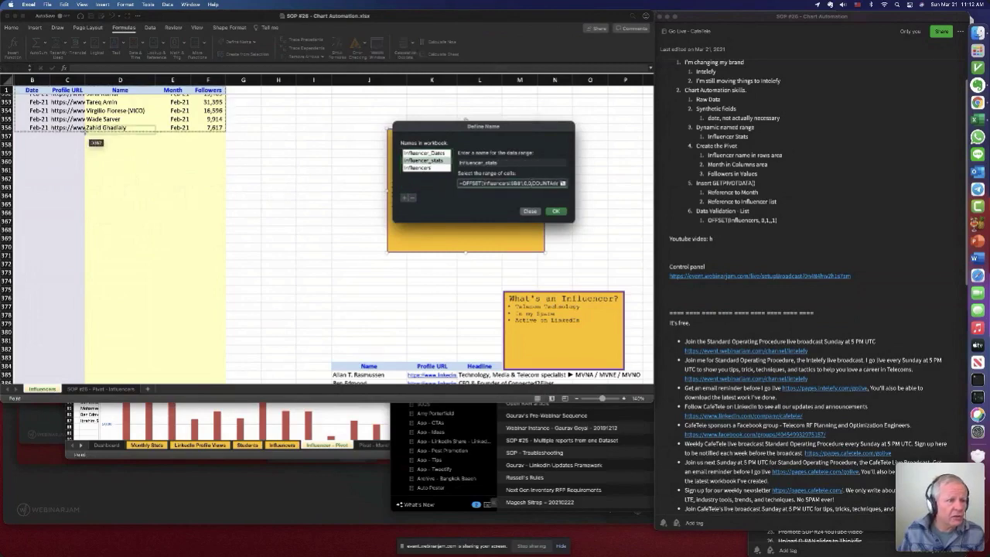
scroll(207, 161, up, 1)
scroll(207, 160, up, 4)
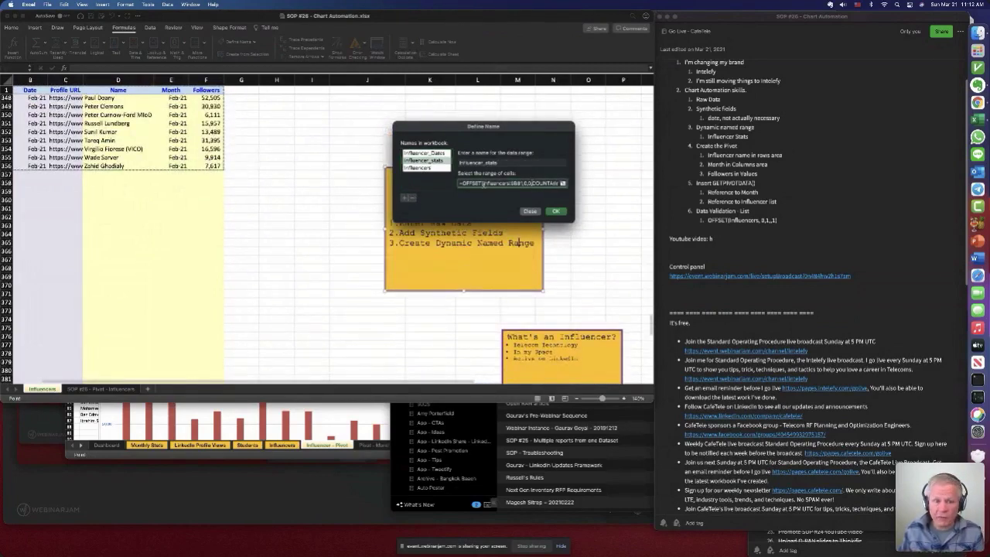
drag(461, 182, 591, 191)
key(super+c)
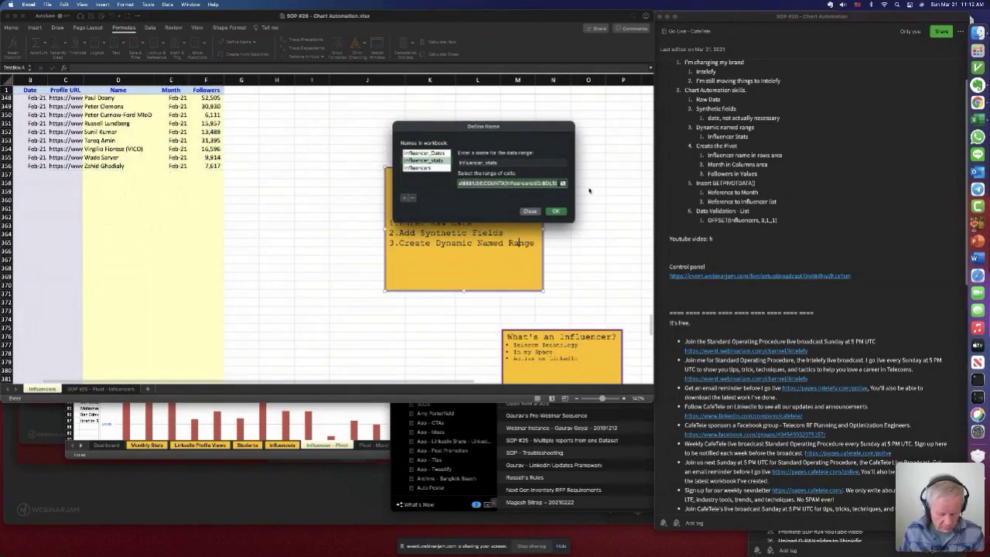
click(530, 211)
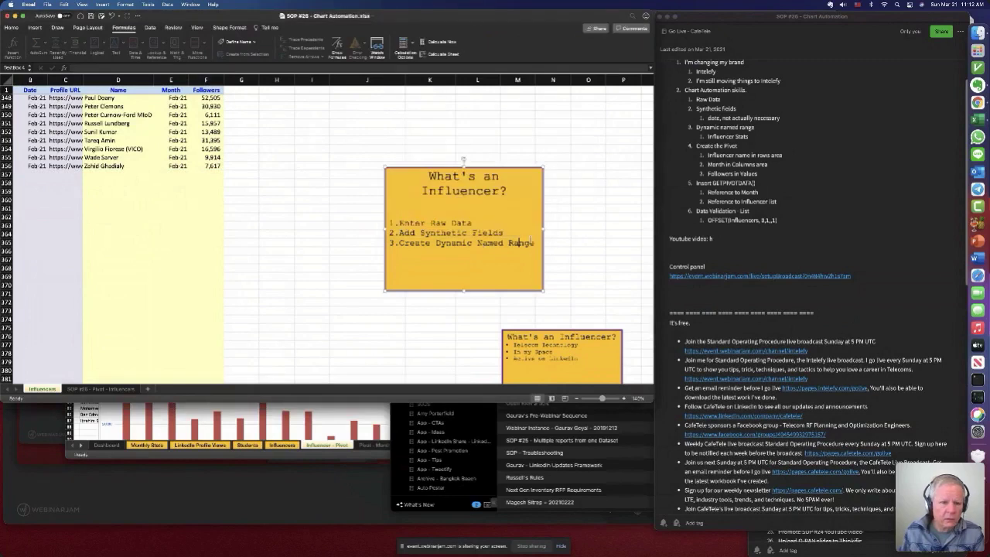
Widen the What's an Influencer? box and paste the OFFSET named-range formula under step 3
drag(543, 234, 638, 236)
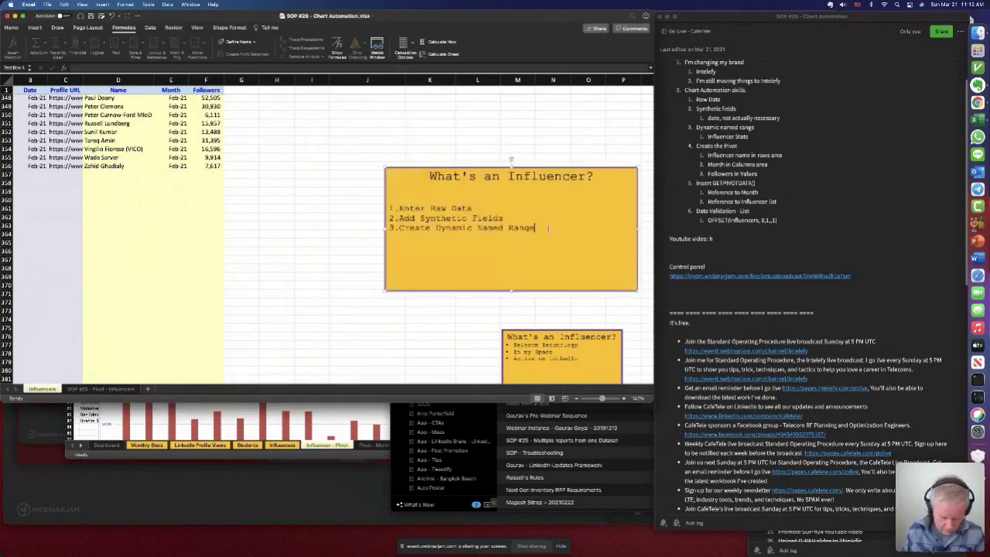
key(super+v)
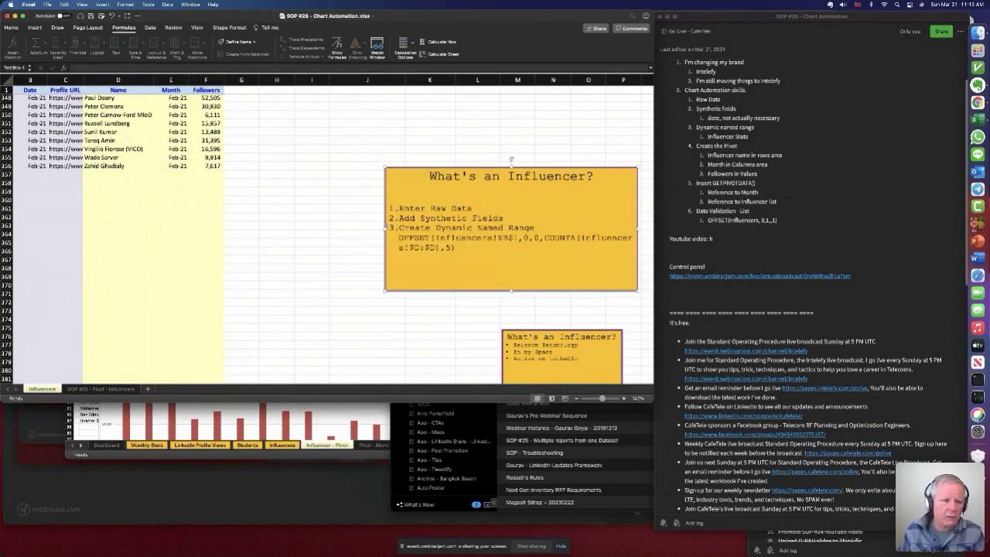
drag(385, 228, 260, 229)
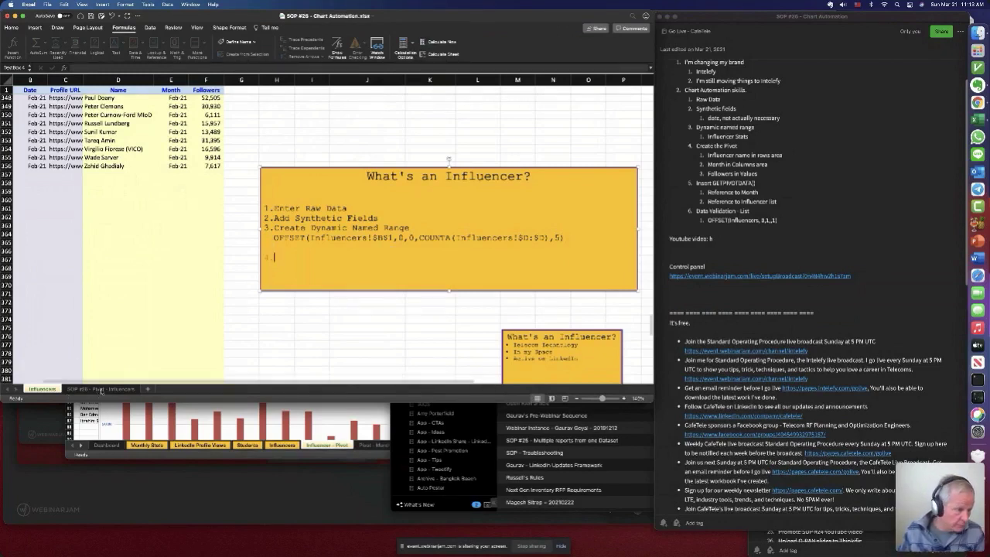
On the SOP #26 - Pivot - Influencers sheet, start a new PivotTable from the Insert ribbon
click(102, 389)
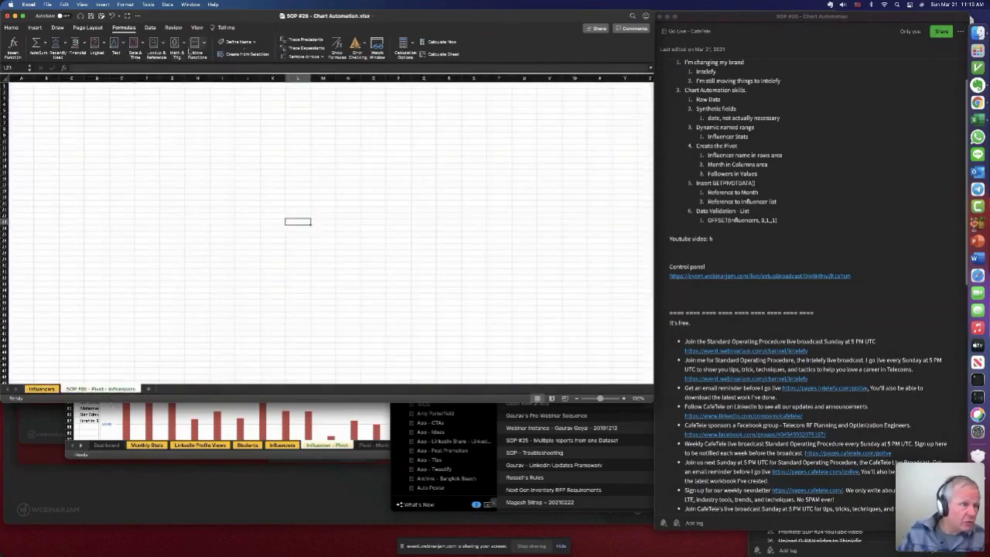
click(178, 44)
click(36, 28)
click(36, 29)
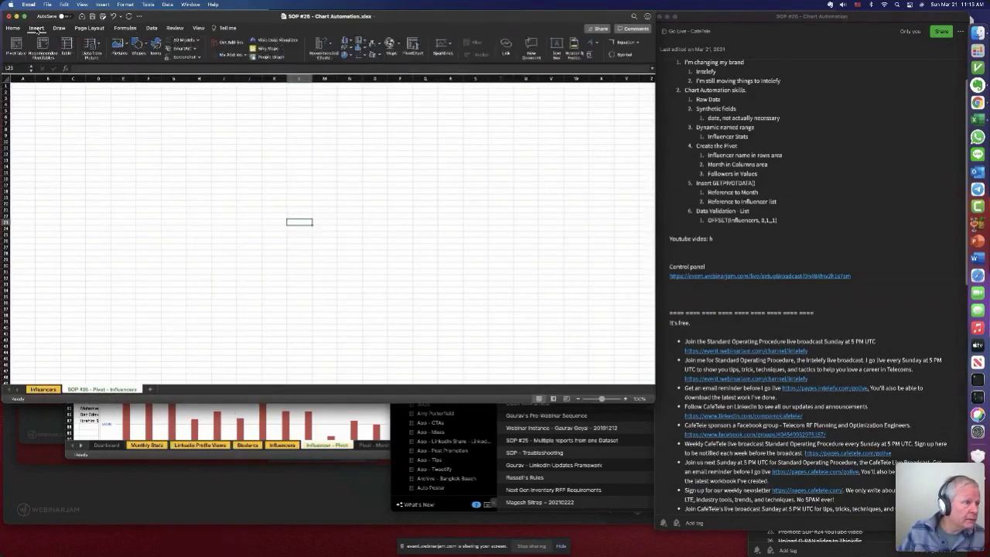
click(36, 29)
click(36, 29)
click(17, 46)
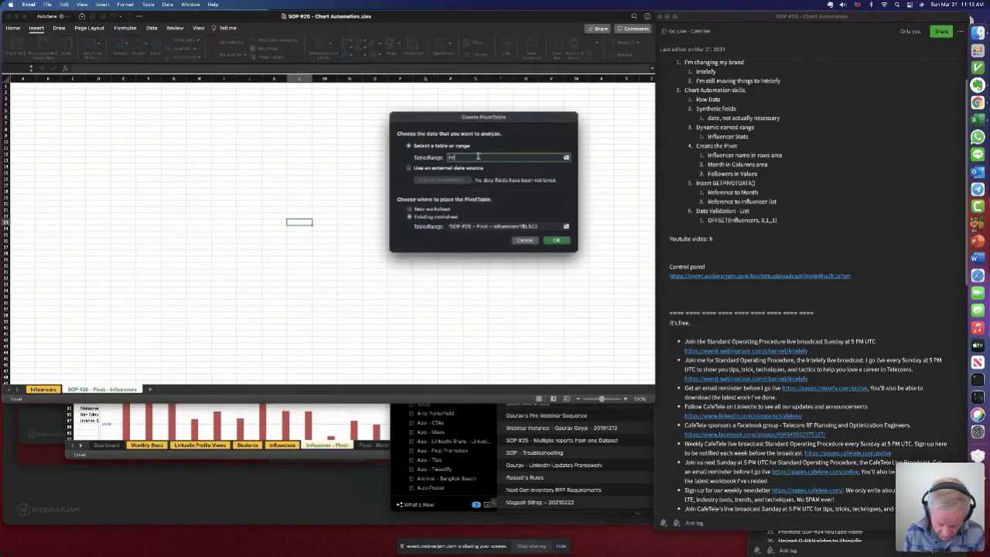
Source the pivot from Influencer_Stats and place it at $A$1 of the existing worksheet
text(Influencer_Stats)
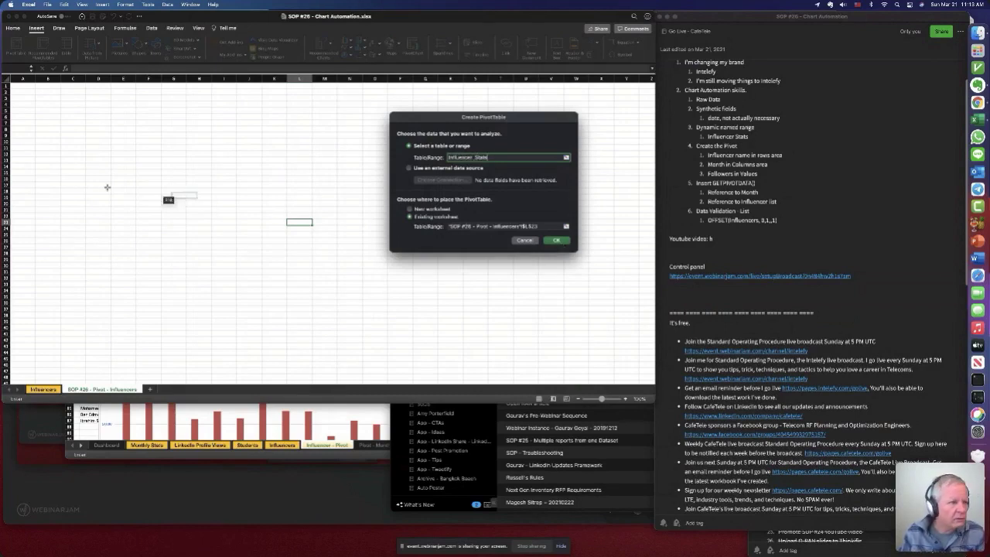
click(31, 87)
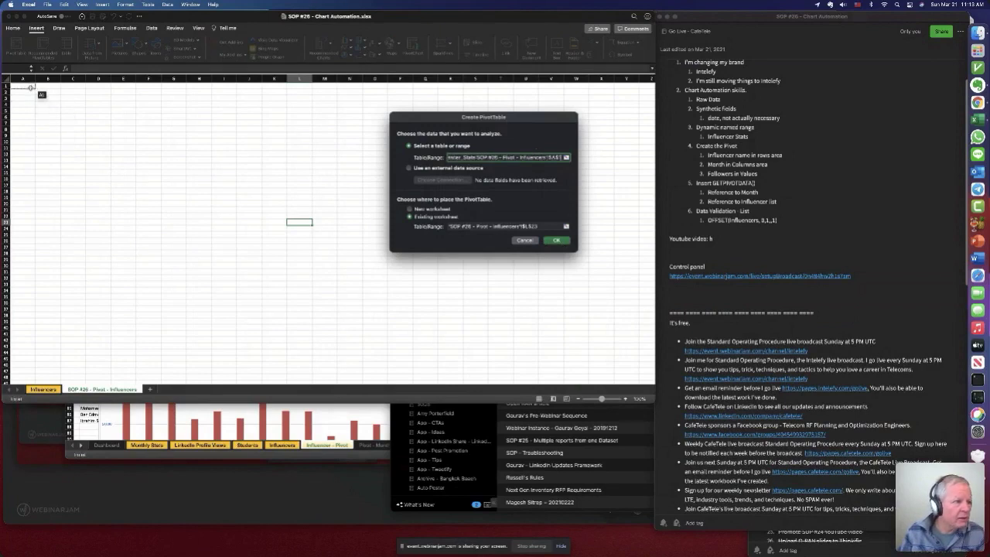
drag(31, 87, 90, 118)
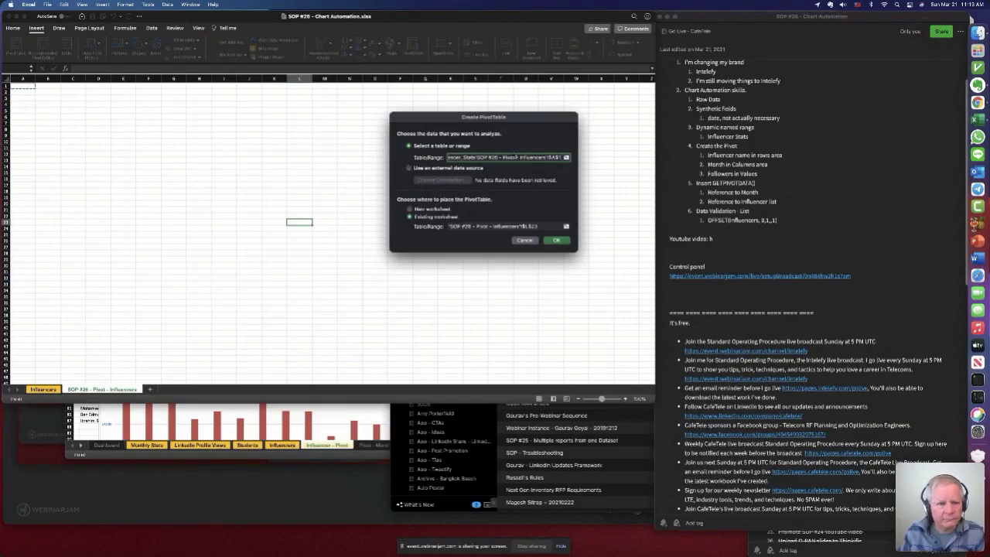
drag(474, 156, 613, 160)
key(BackSpace)
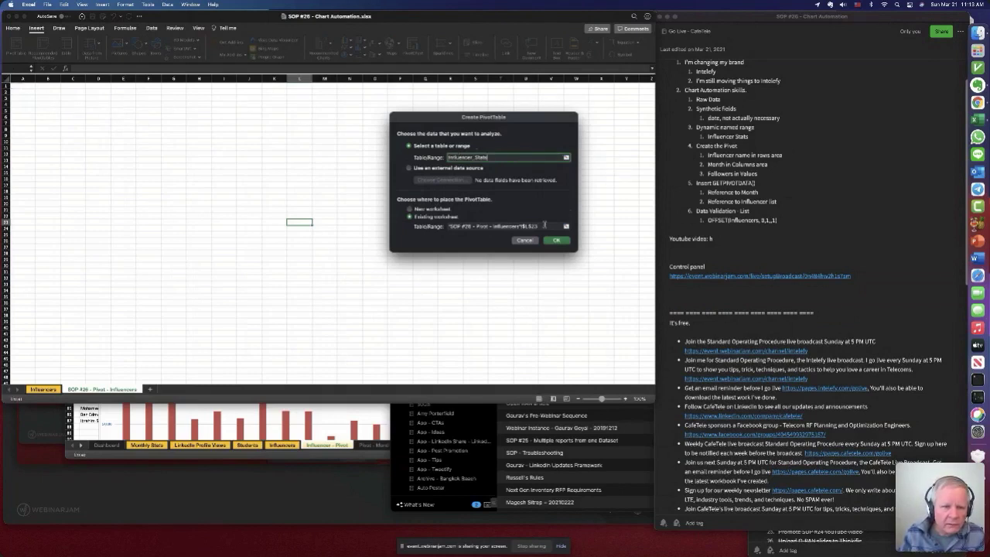
click(545, 225)
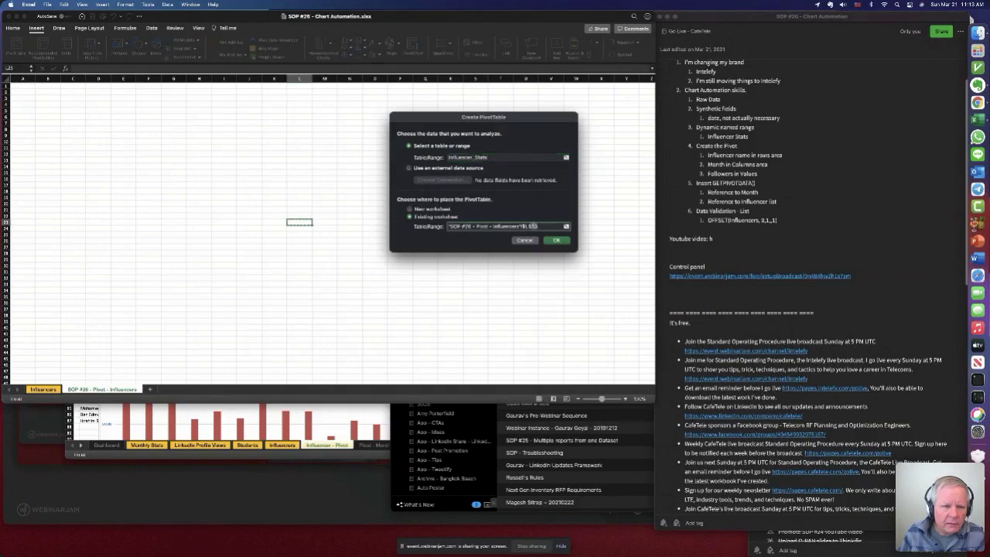
drag(549, 225, 450, 225)
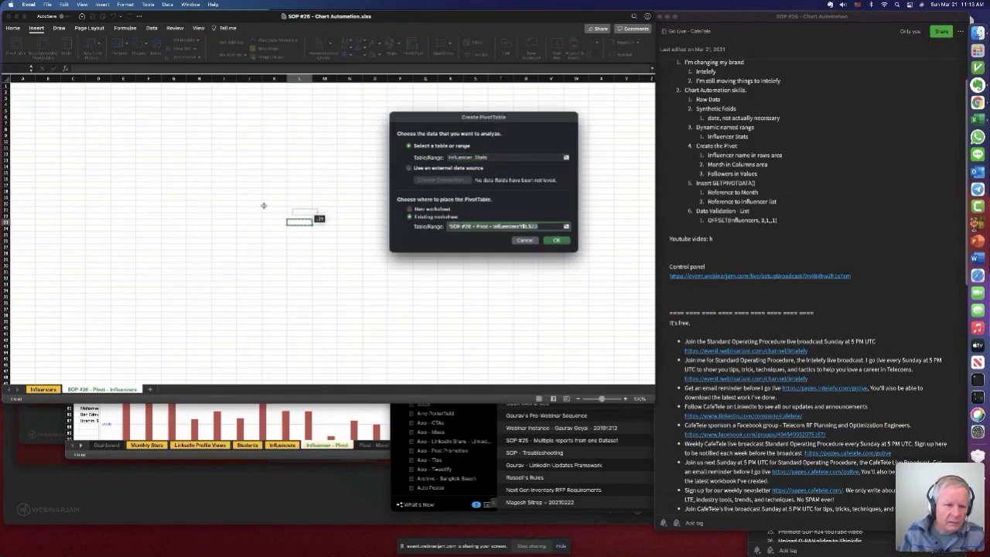
click(27, 86)
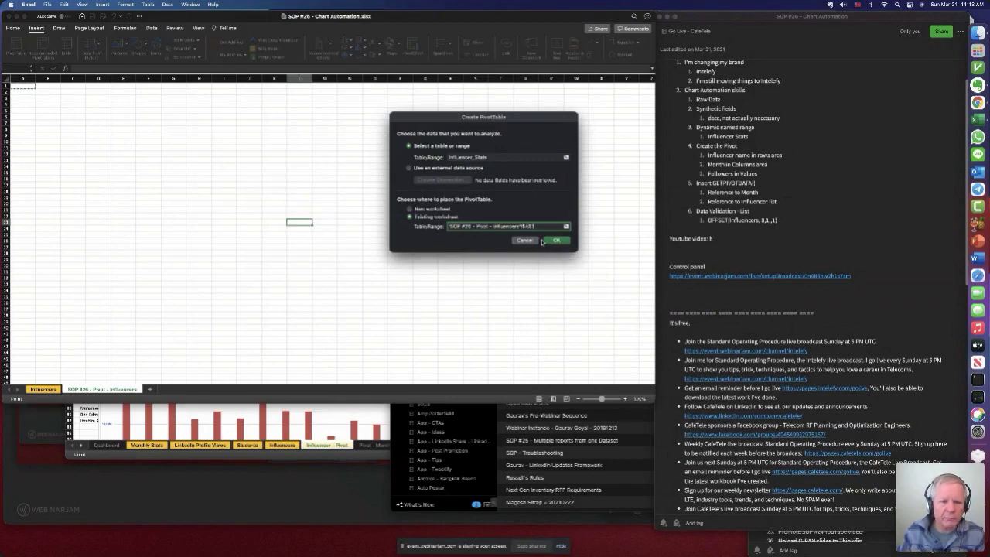
click(557, 241)
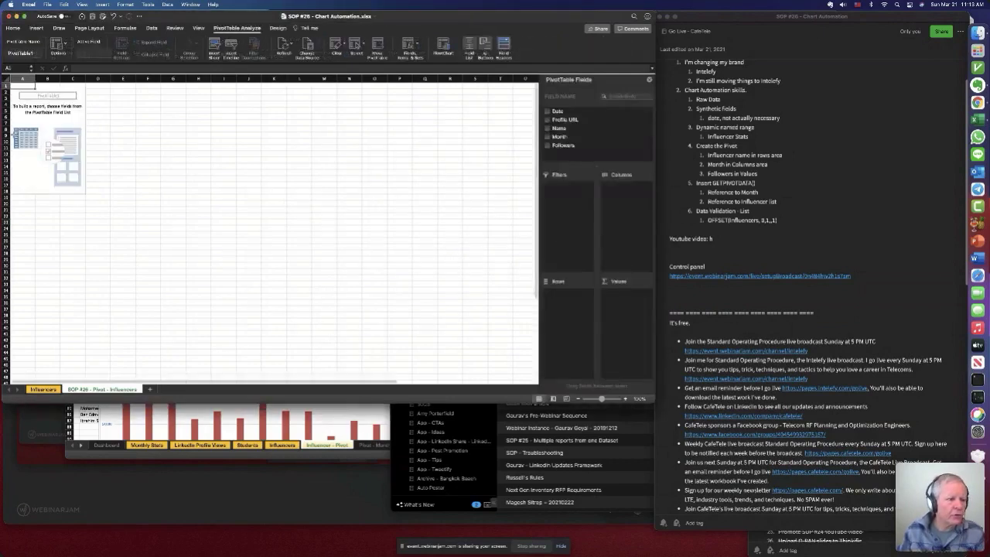
Zoom in, then put Name in Rows, Month in Columns and Sum of Followers in Values
click(626, 398)
click(625, 398)
click(626, 398)
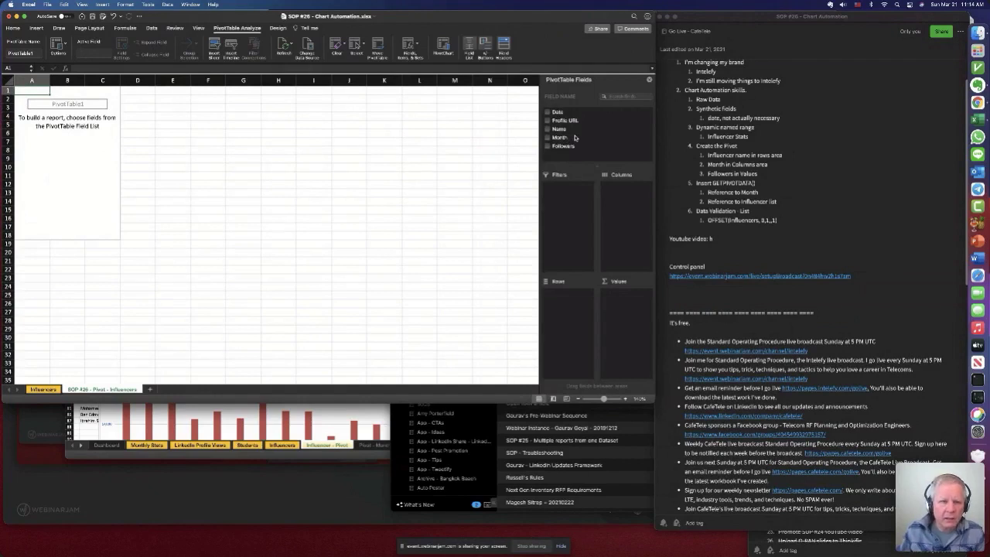
drag(560, 129, 575, 309)
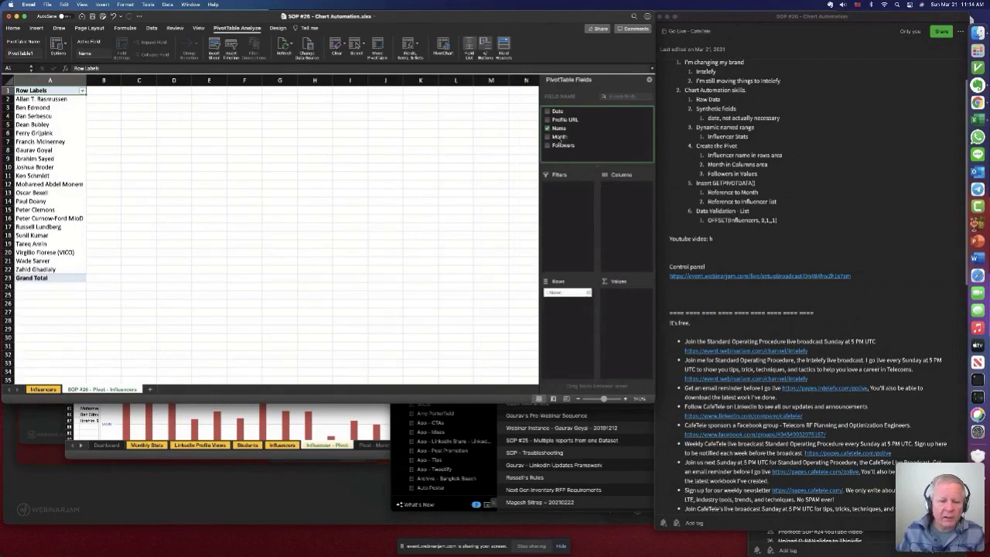
drag(559, 136, 627, 199)
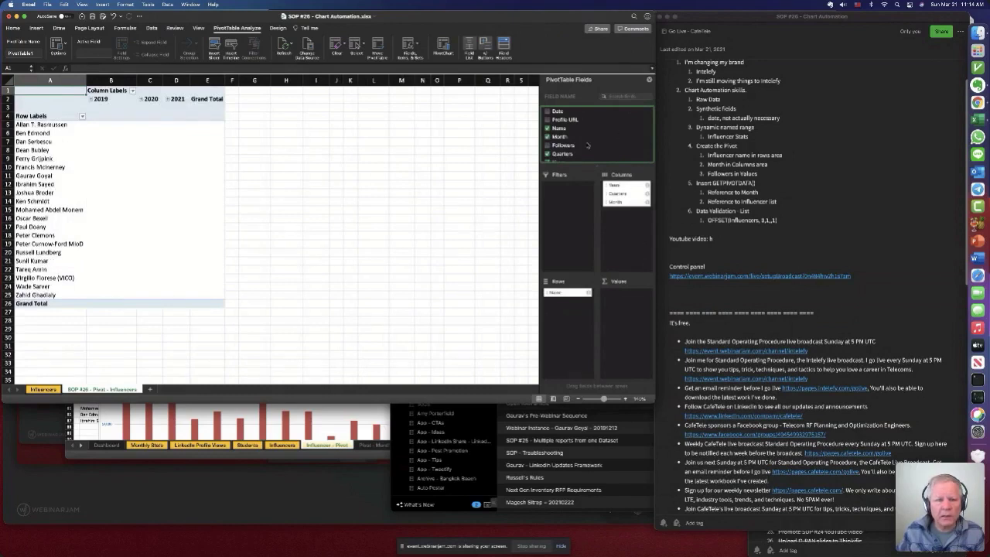
drag(565, 145, 636, 313)
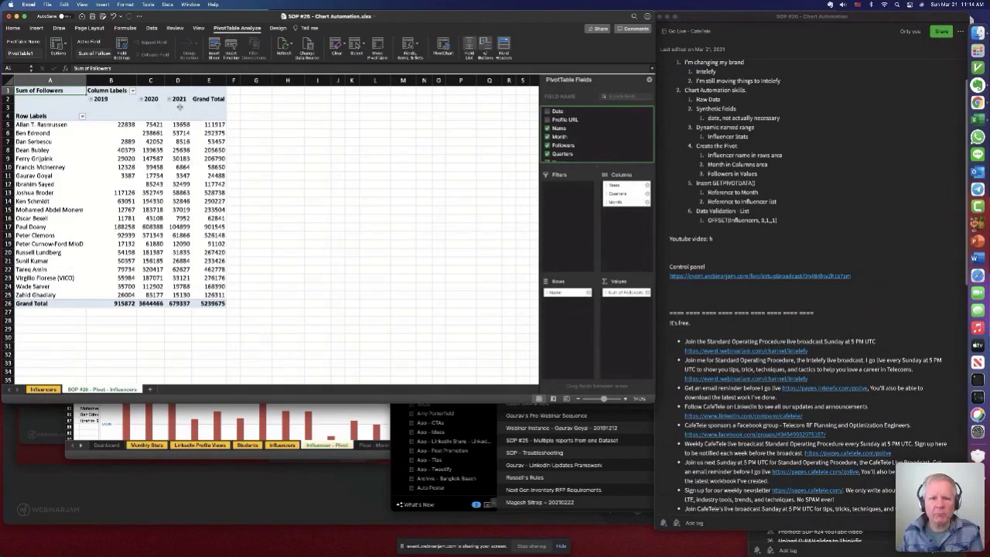
scroll(180, 107, right, 2)
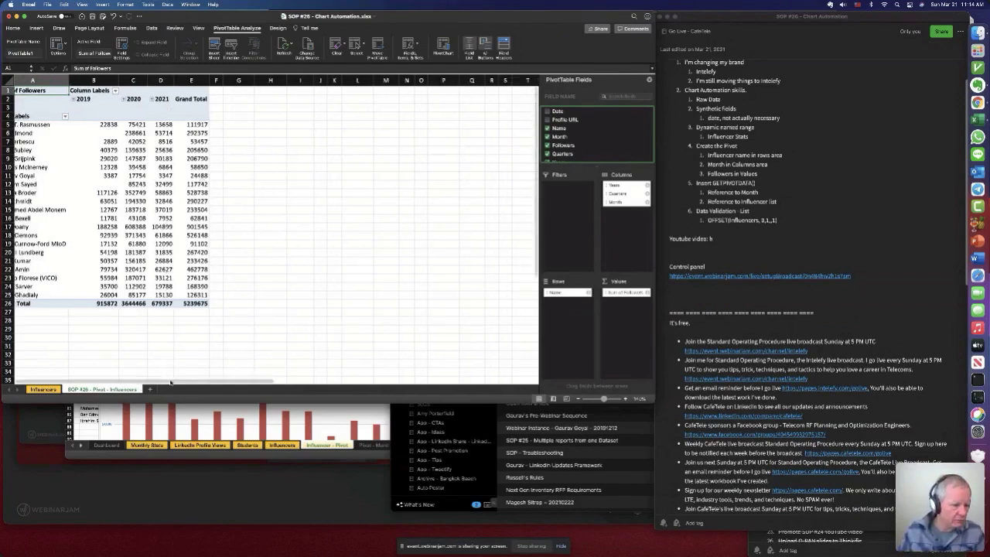
Ungroup the 2019–2021 year grouping so the pivot columns show individual months from Sep-19
click(51, 331)
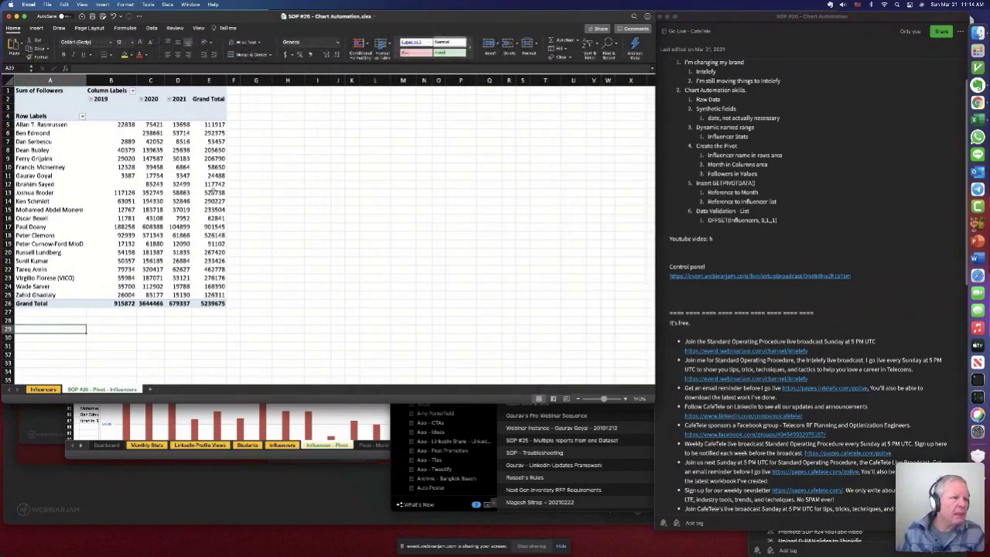
click(109, 141)
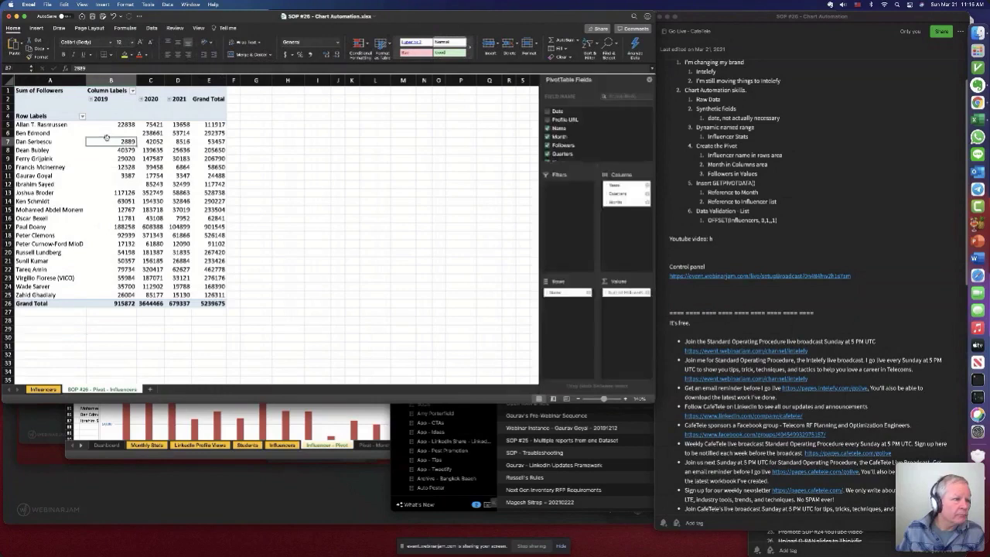
click(237, 29)
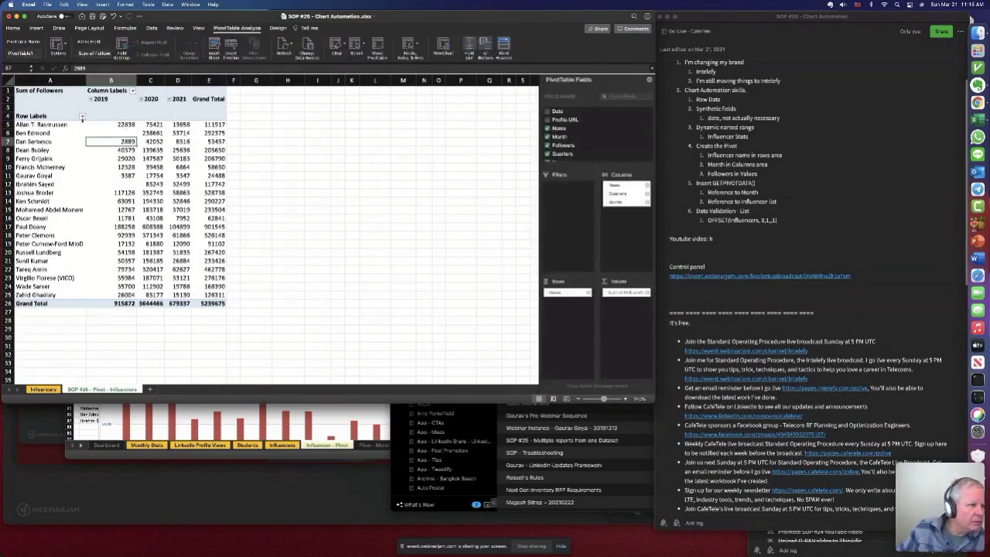
click(113, 101)
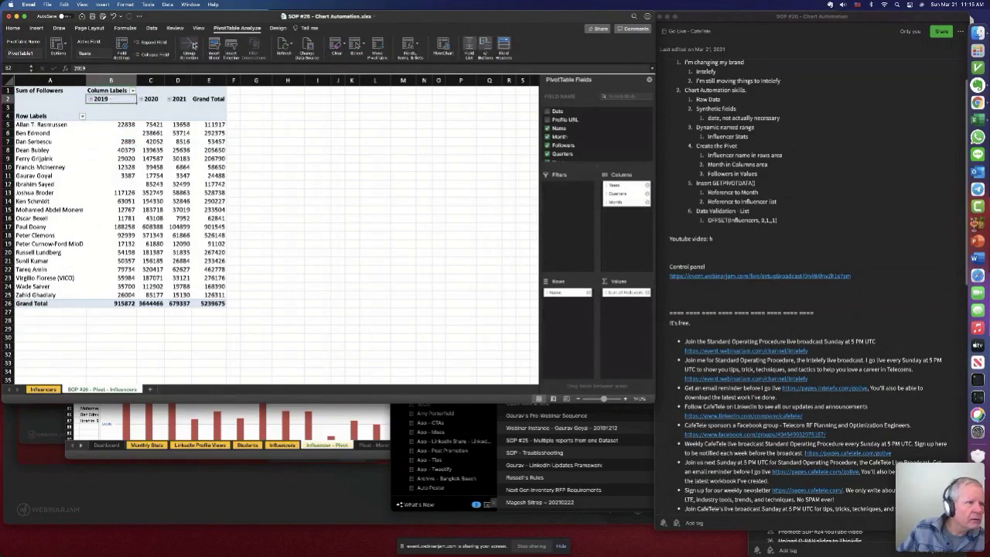
click(191, 47)
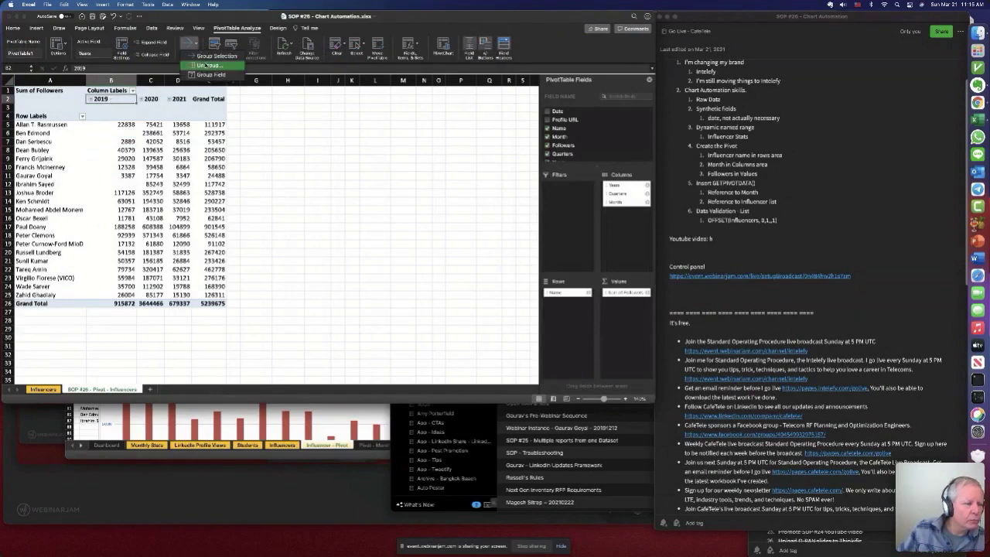
click(207, 66)
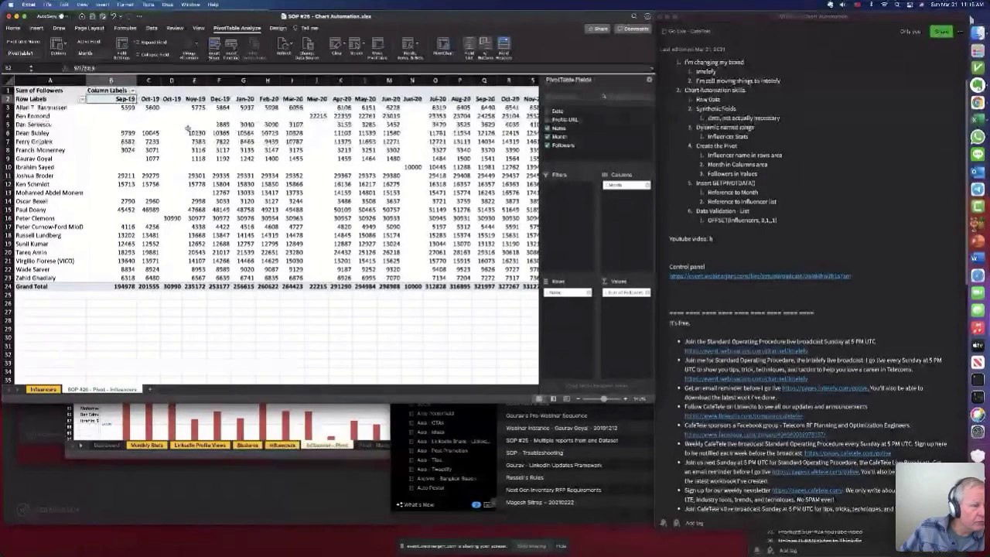
click(150, 98)
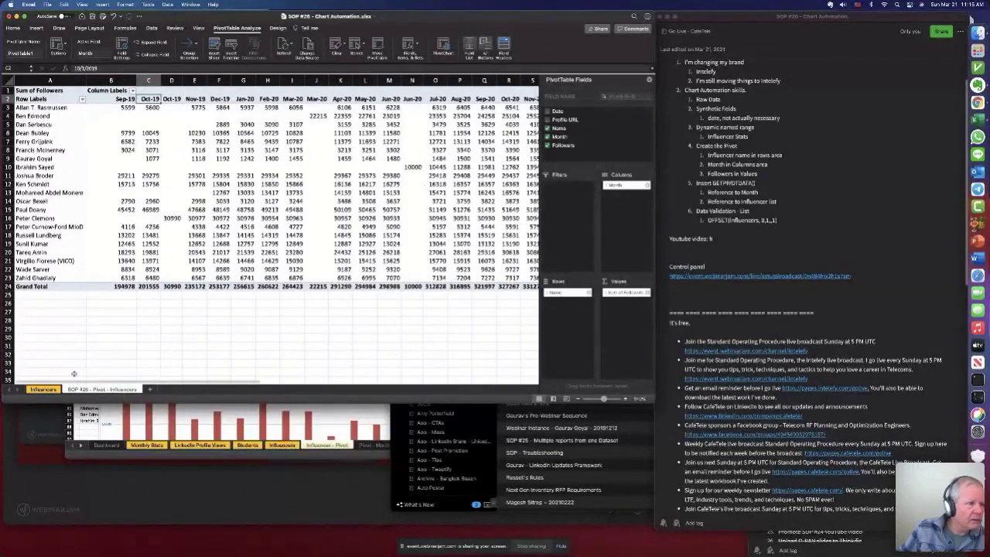
click(43, 389)
scroll(93, 353, up, 20)
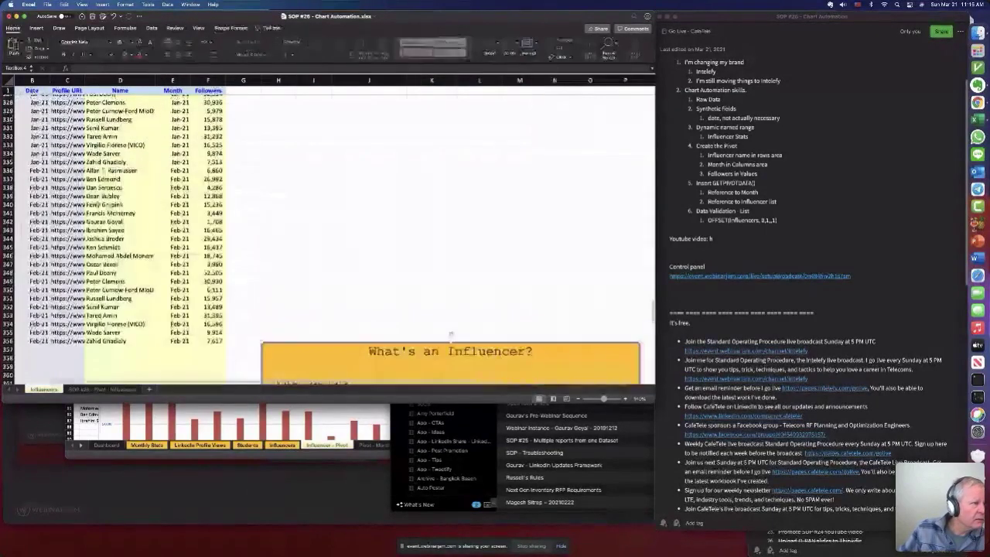
scroll(93, 240, up, 20)
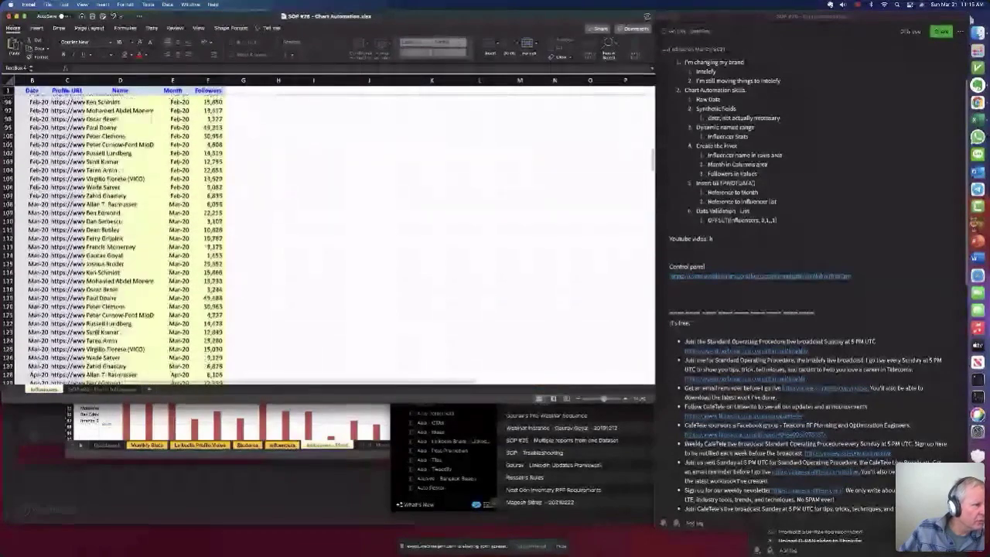
scroll(70, 200, up, 10)
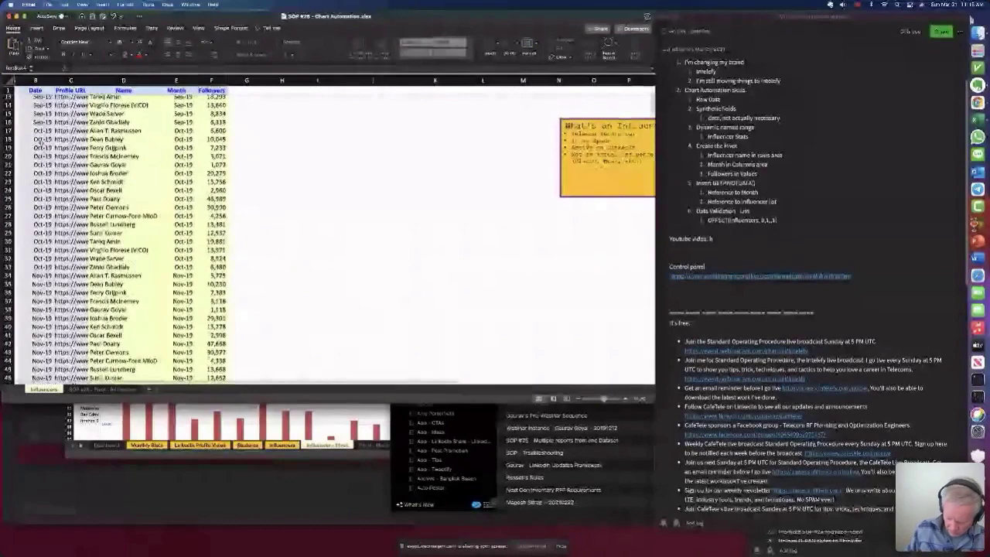
click(42, 140)
key(Up)
key(Up)
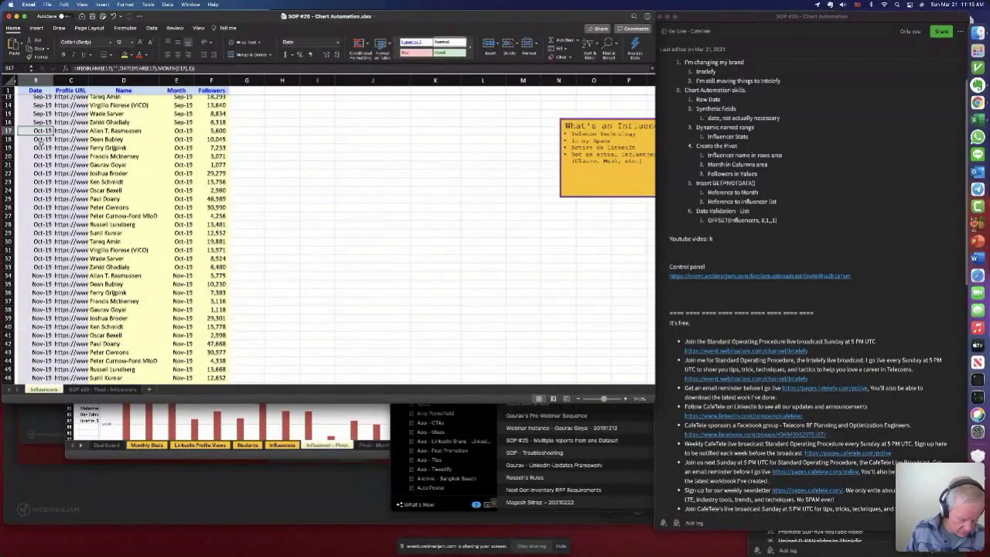
key(Down)
key(Down)
key(Down)
key(Down)
key(Down)
key(Down)
key(Down)
key(Down)
key(Down)
key(Down)
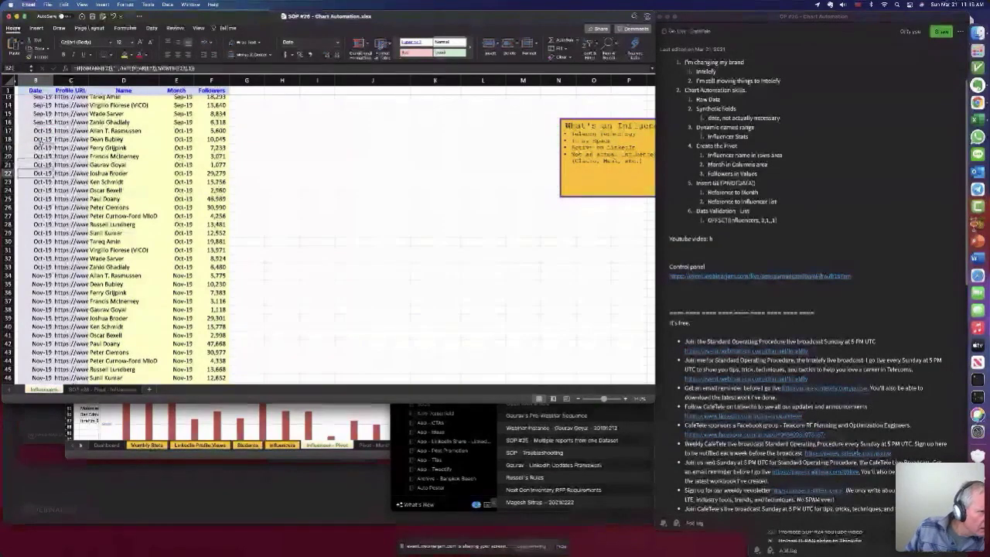
key(Down)
key(Down)
key(Down)
key(Down)
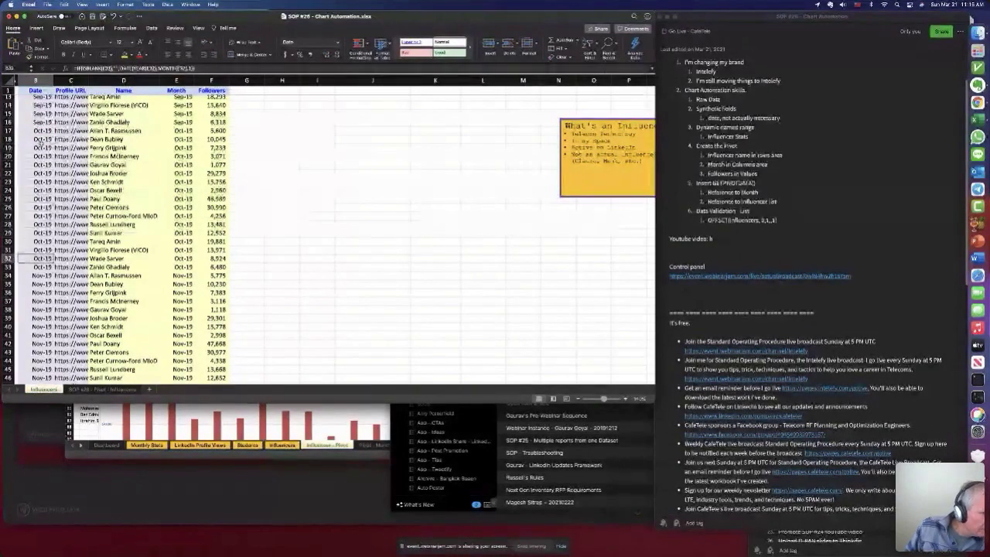
key(Up)
key(Up)
key(Up)
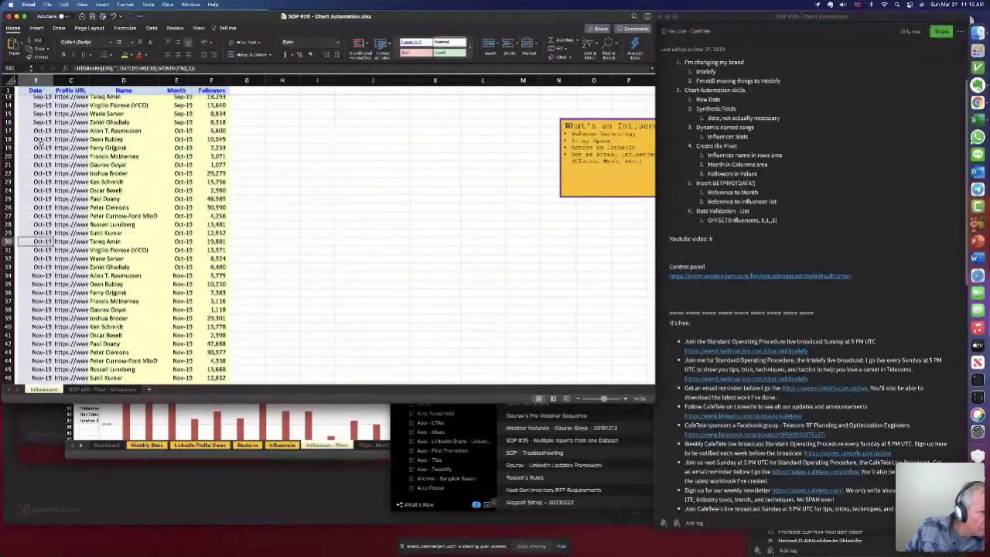
key(Up)
key(Up)
key(Up)
key(Up)
key(Up)
key(Up)
key(Up)
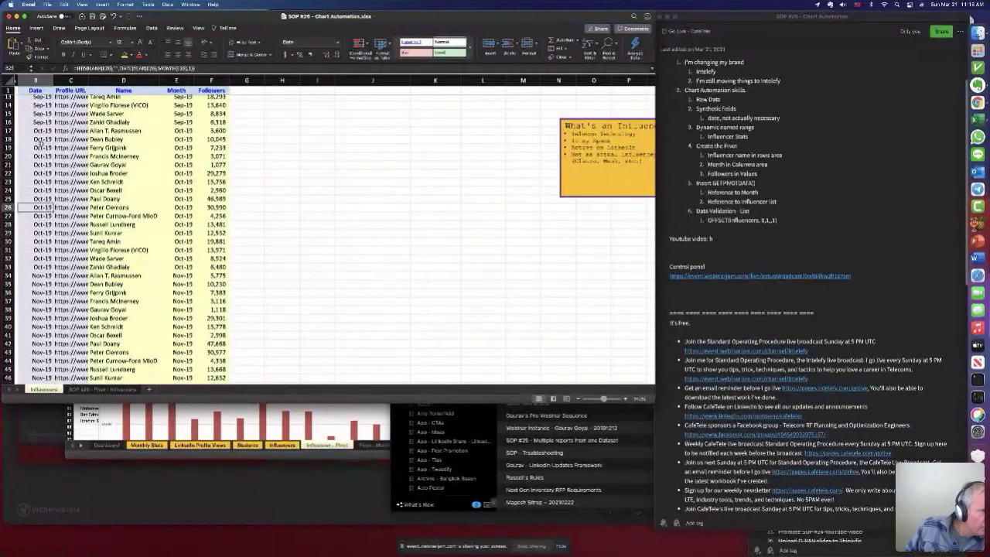
key(Up)
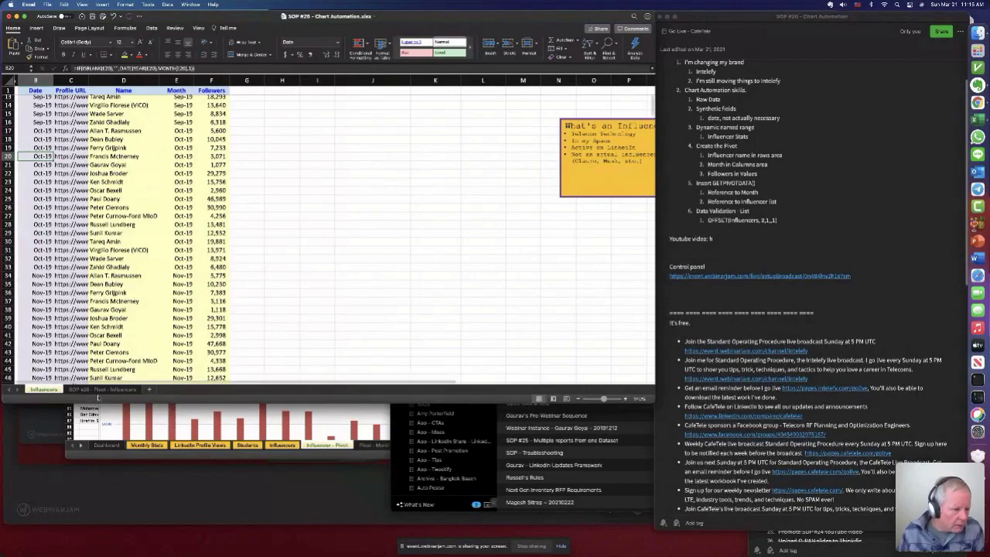
click(103, 390)
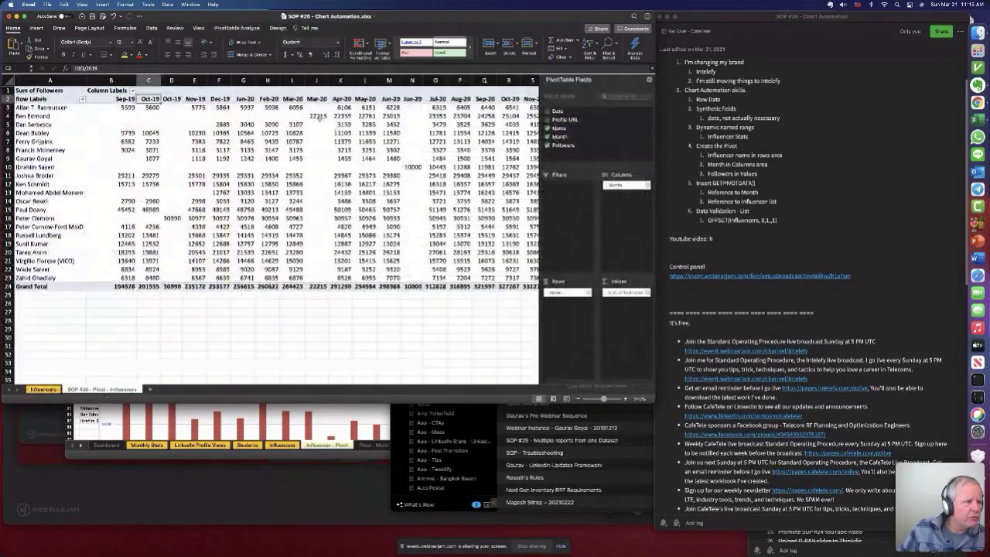
Drill into the pivot's 30990 value to list its source row on a new Sheet1, then return to Influencers
click(174, 218)
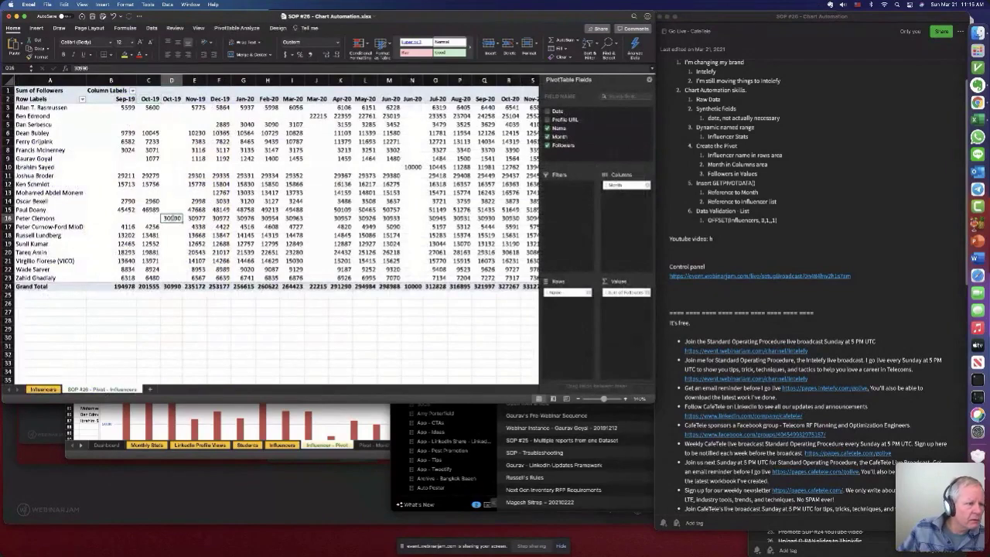
double_click(173, 219)
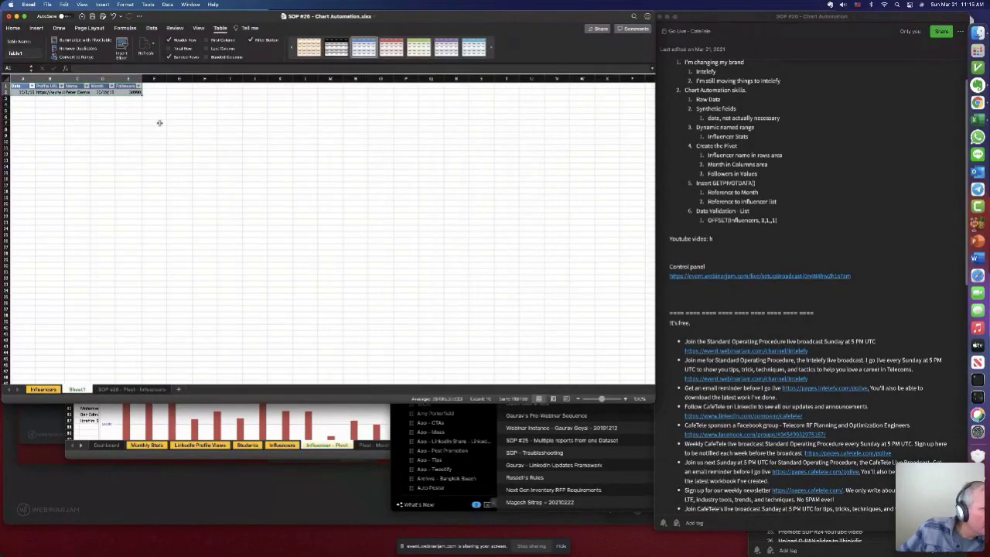
click(26, 93)
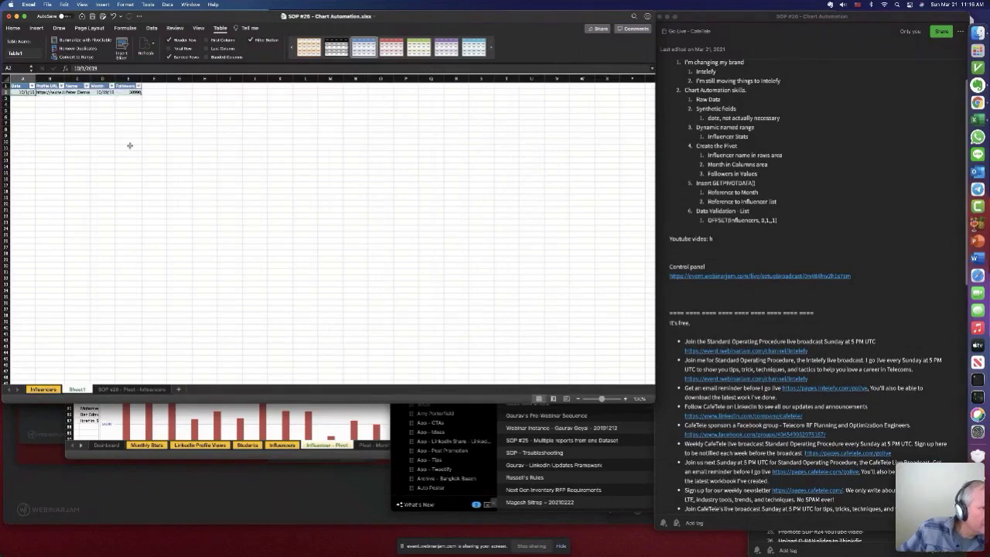
click(44, 390)
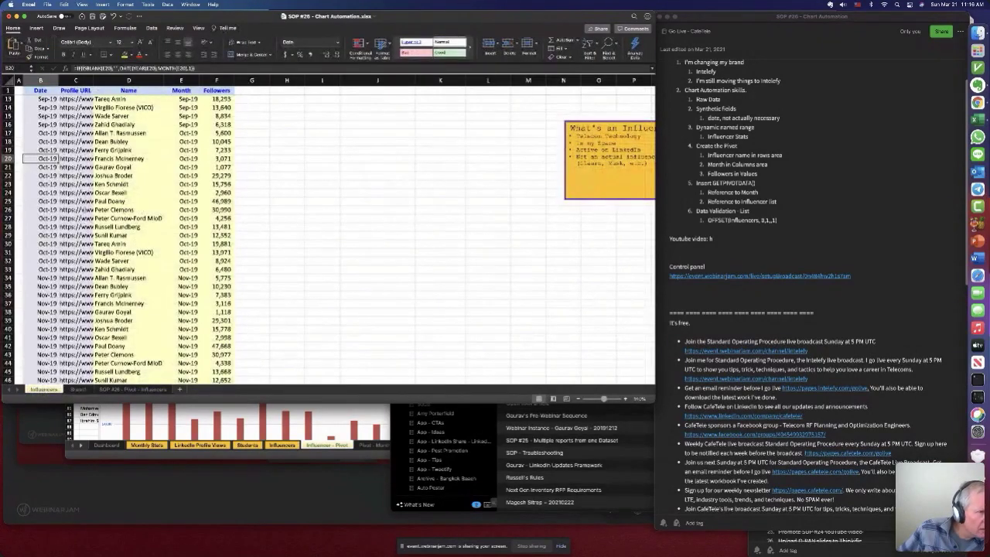
Compare the dates behind the pivot's duplicate Oct-19 columns and the Mar-20 column
click(47, 209)
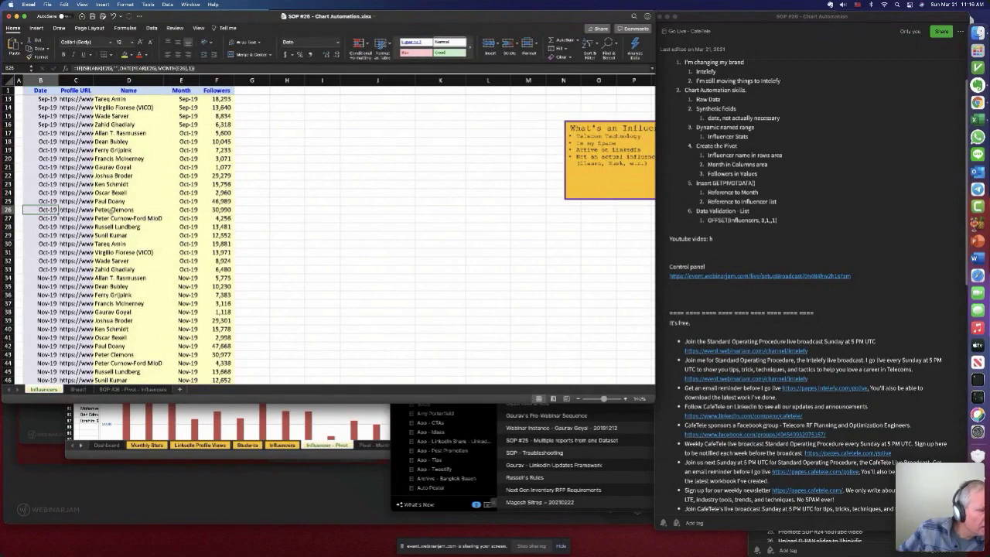
click(133, 389)
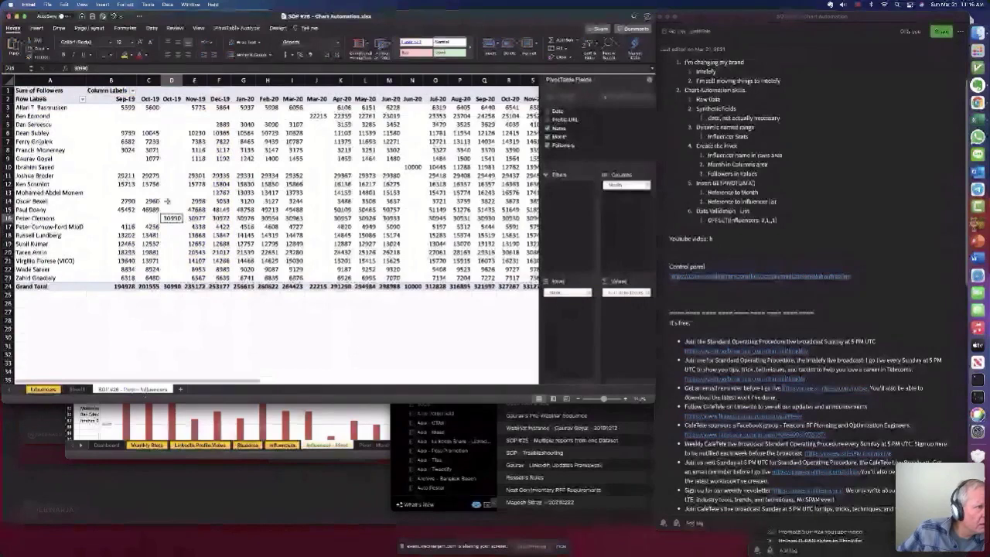
click(159, 94)
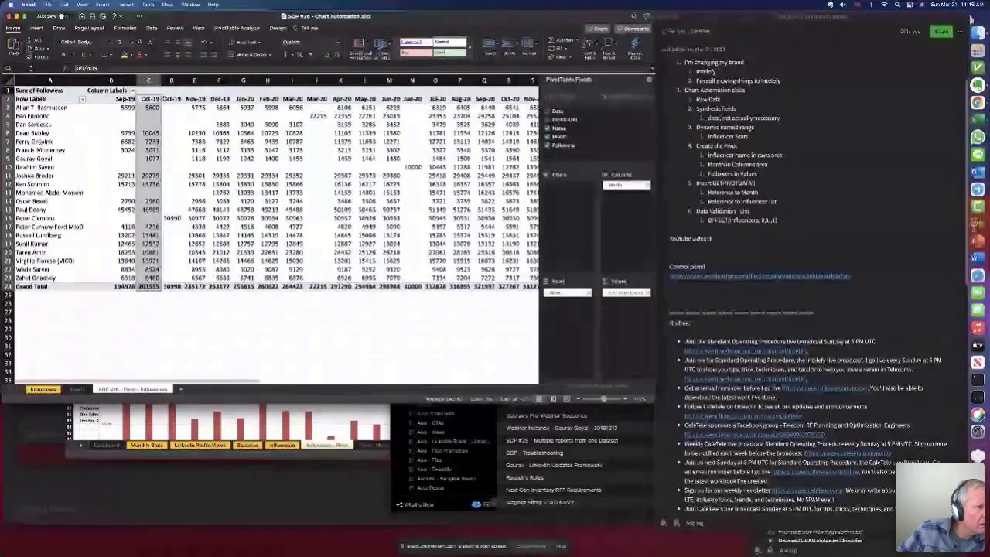
click(149, 218)
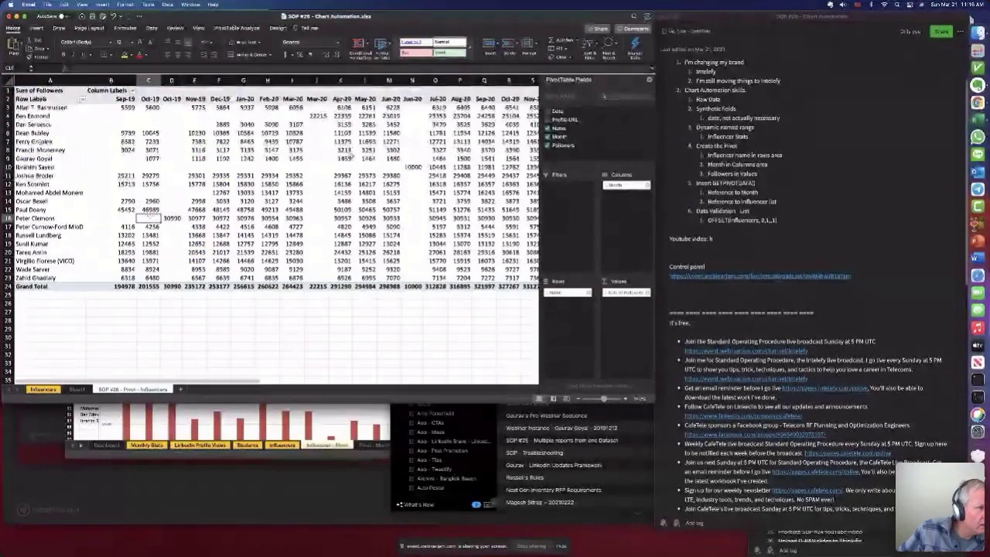
click(318, 116)
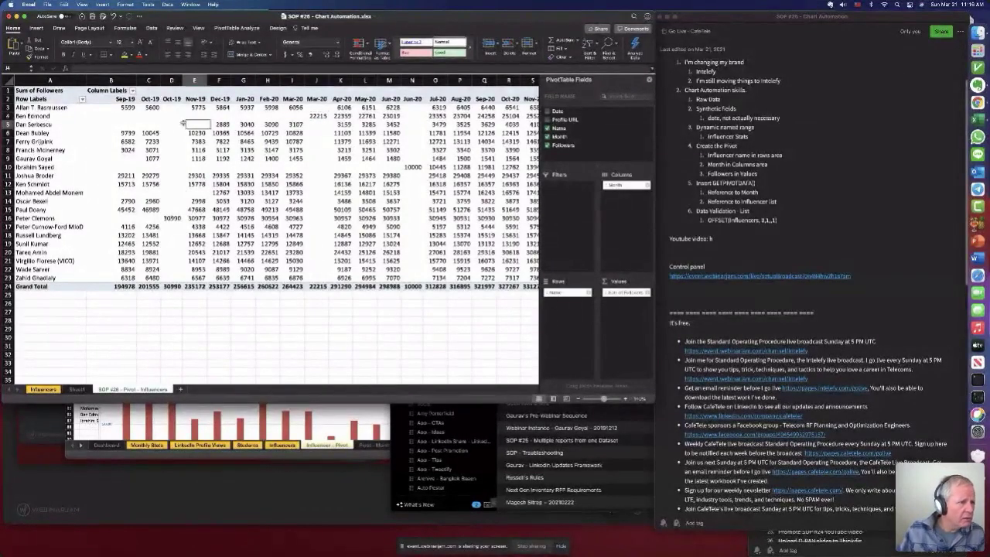
click(172, 99)
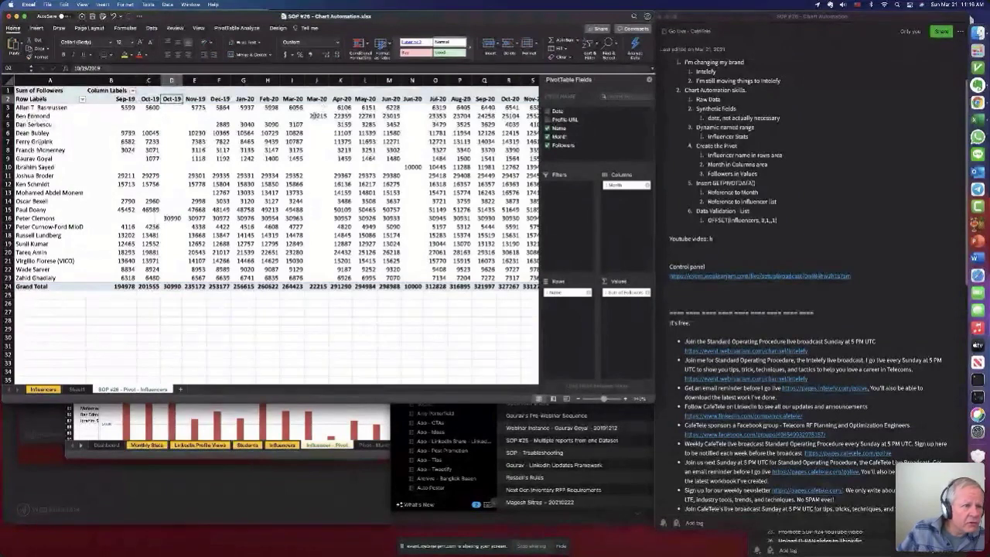
click(317, 99)
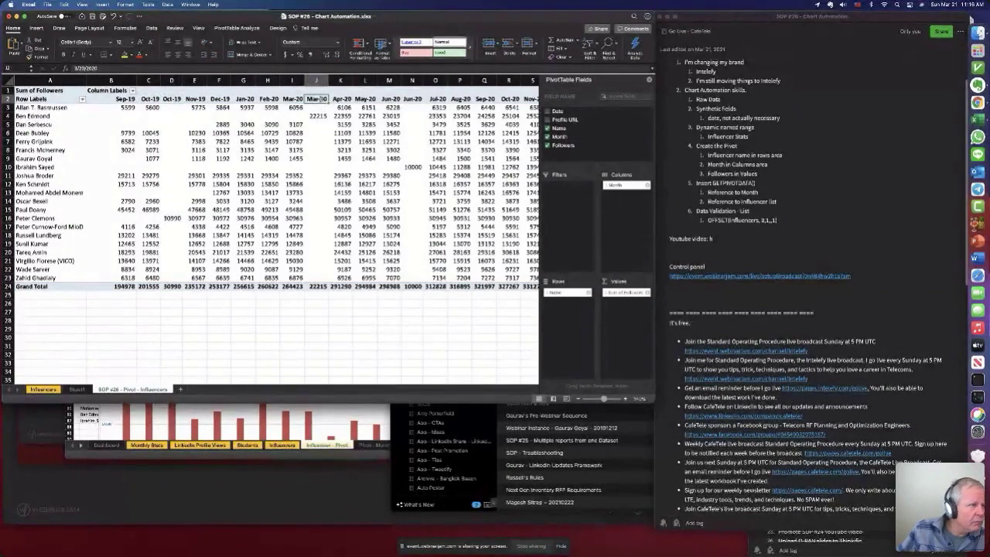
Enter 10/1 as the row 26 month in E26 on the Influencers sheet, making it Oct-21
click(44, 389)
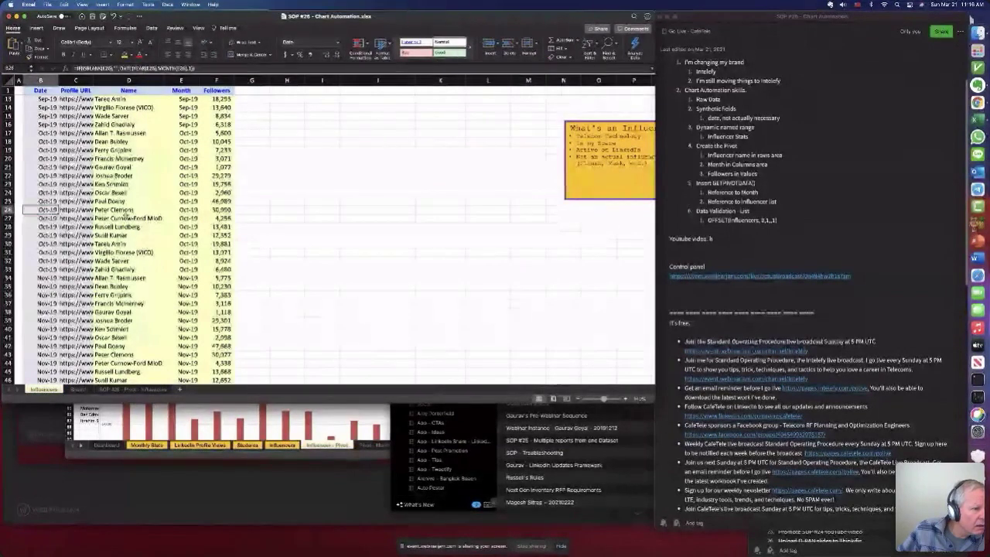
click(192, 210)
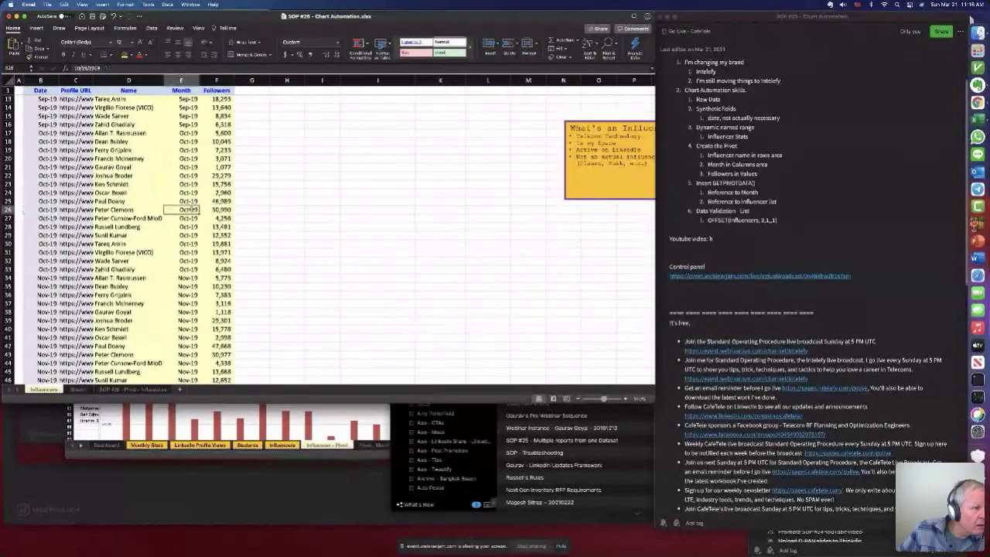
key(Up)
click(193, 209)
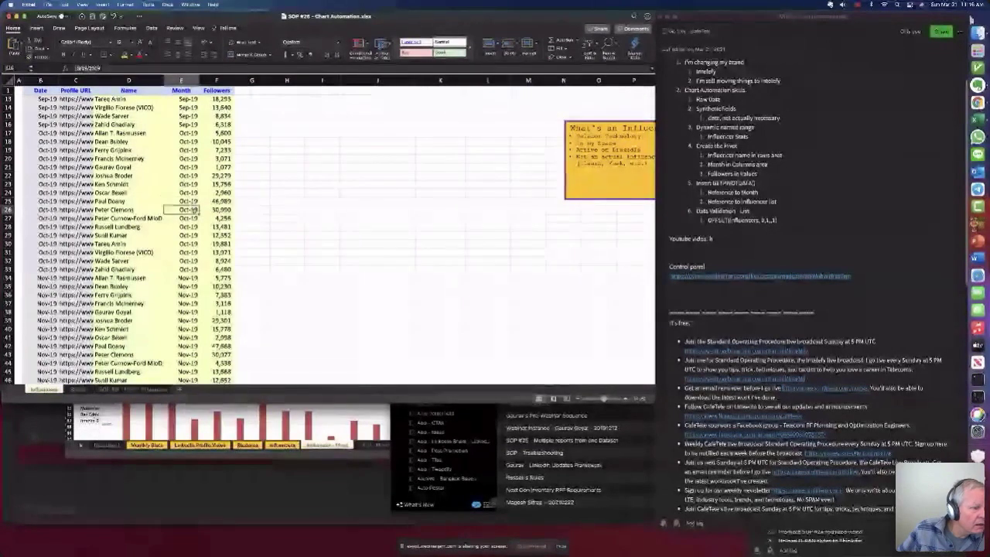
text(10/1)
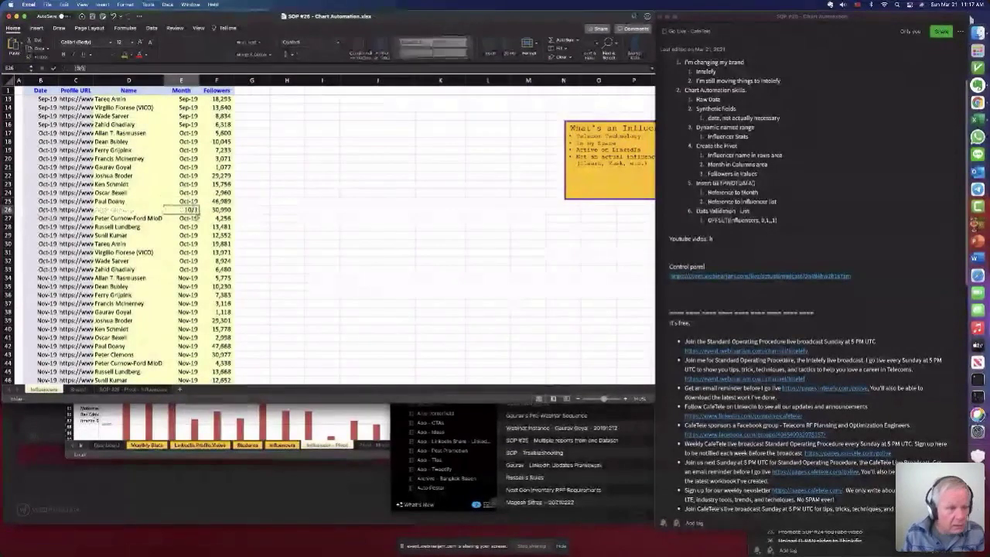
key(Return)
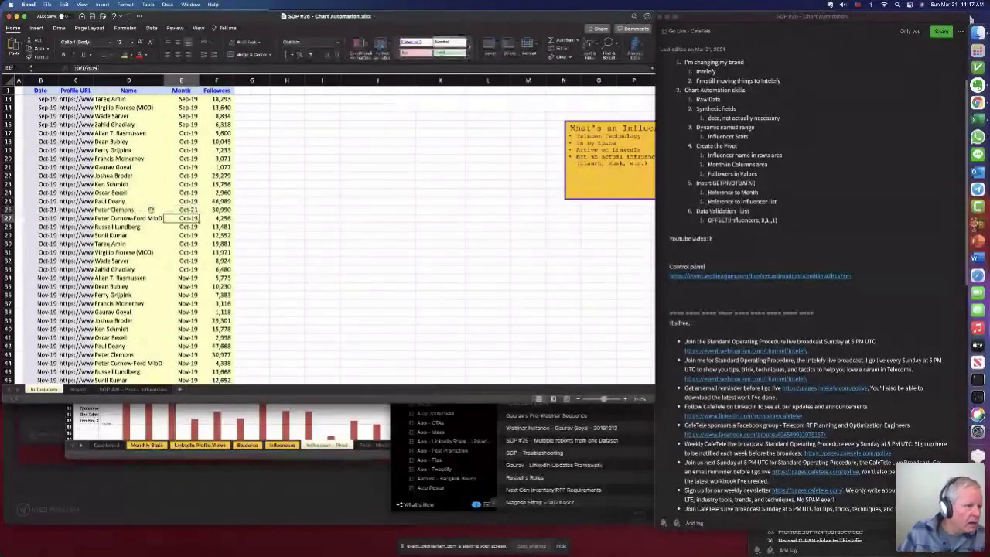
click(49, 209)
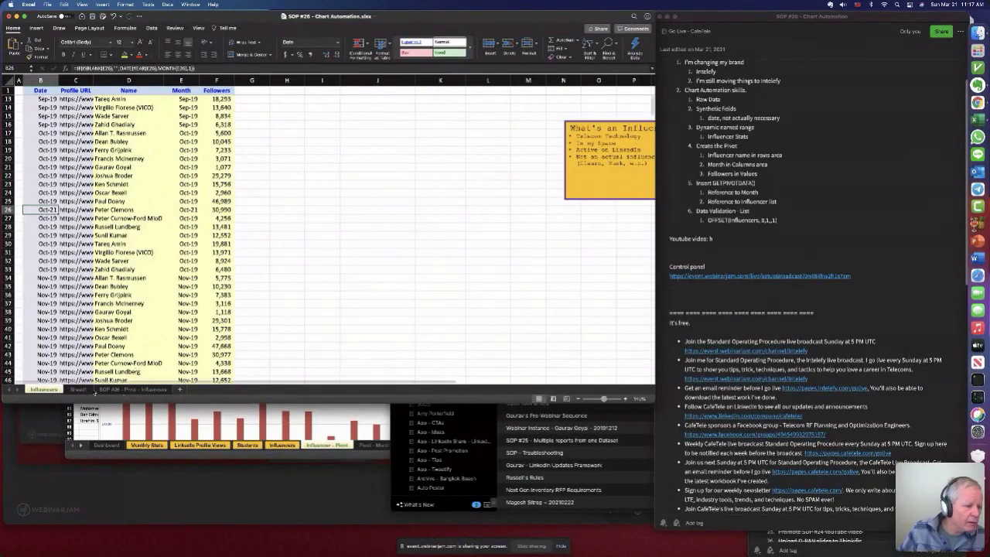
click(79, 390)
Delete the drill-down Sheet1
right_click(83, 391)
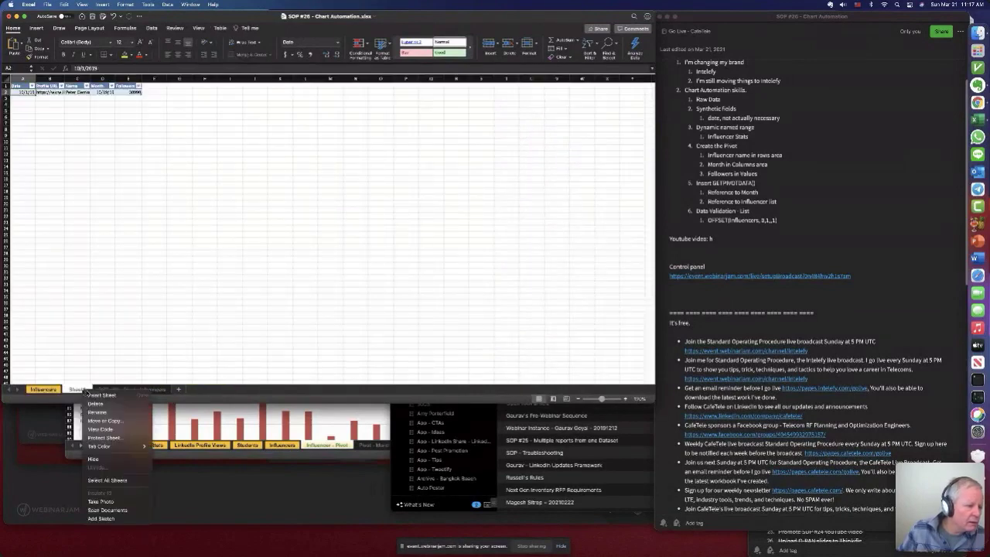
click(99, 403)
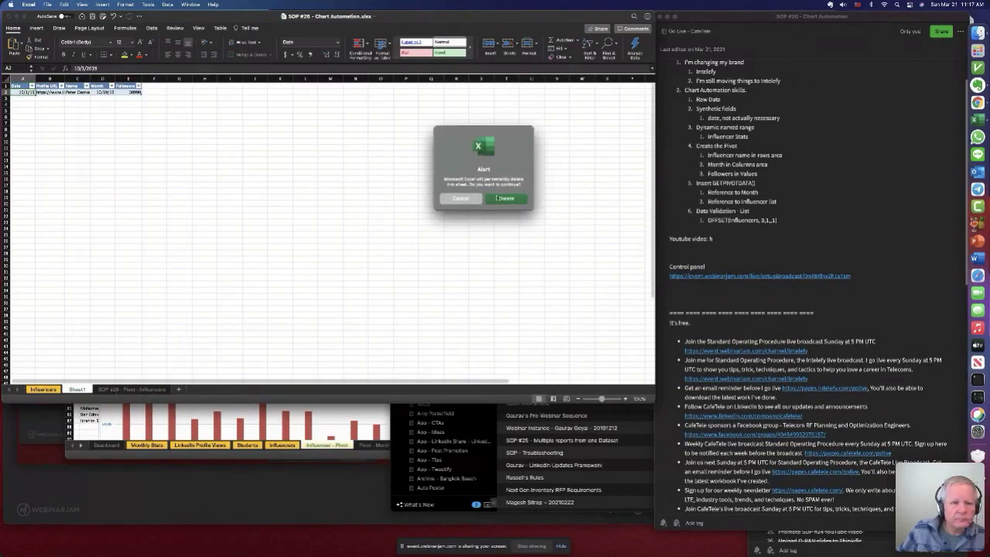
click(503, 198)
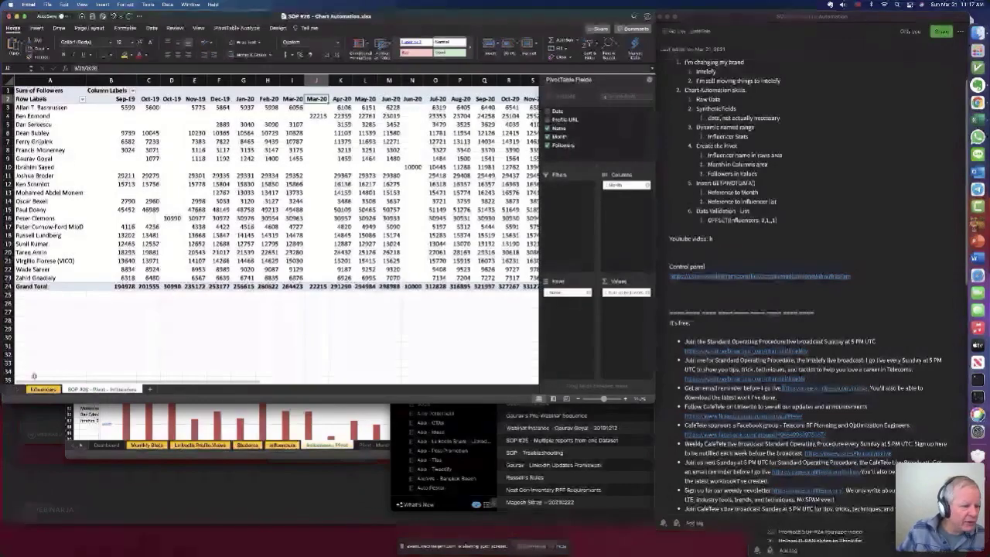
Re-enter the row 26 month in E26 as 10/1/2019 on the Influencers sheet
click(42, 389)
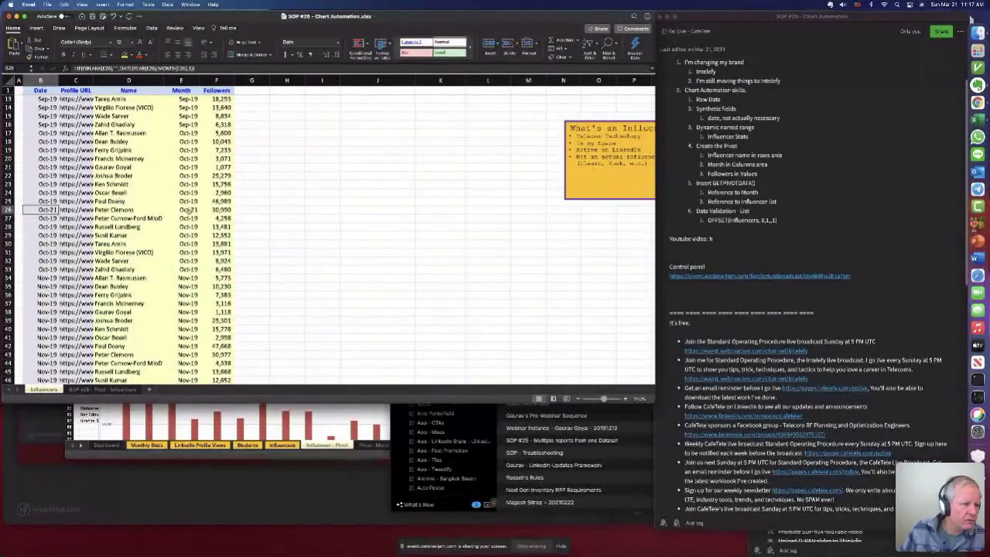
click(191, 210)
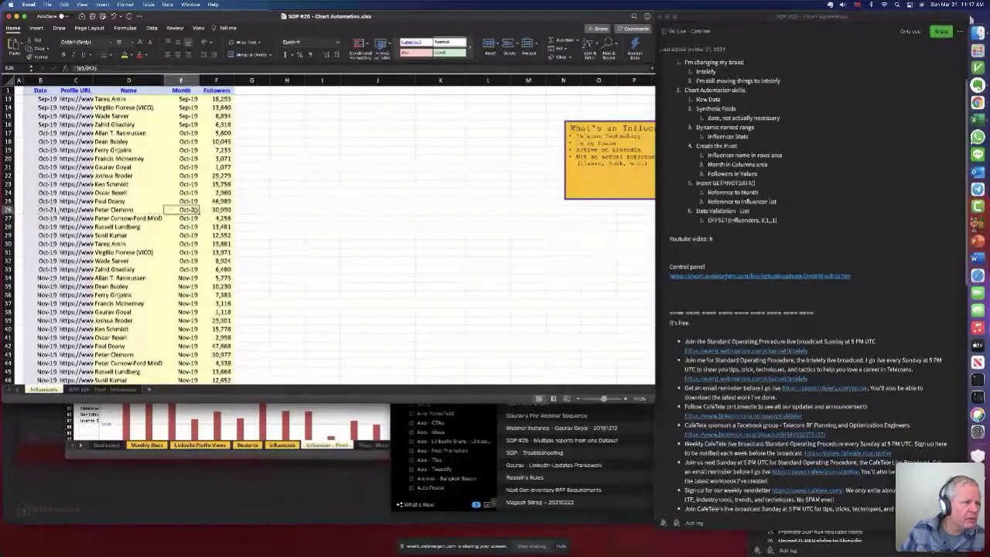
click(48, 210)
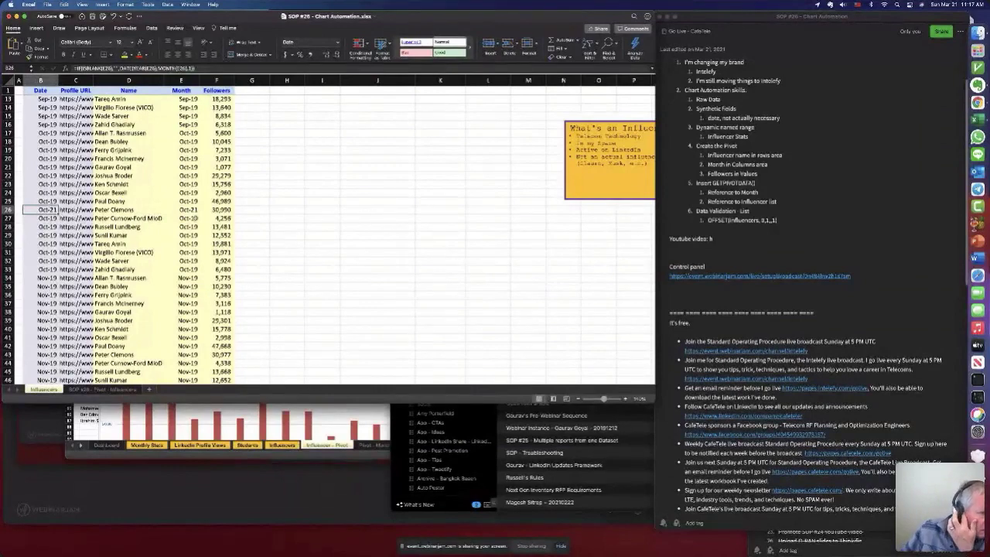
click(191, 210)
text(10)
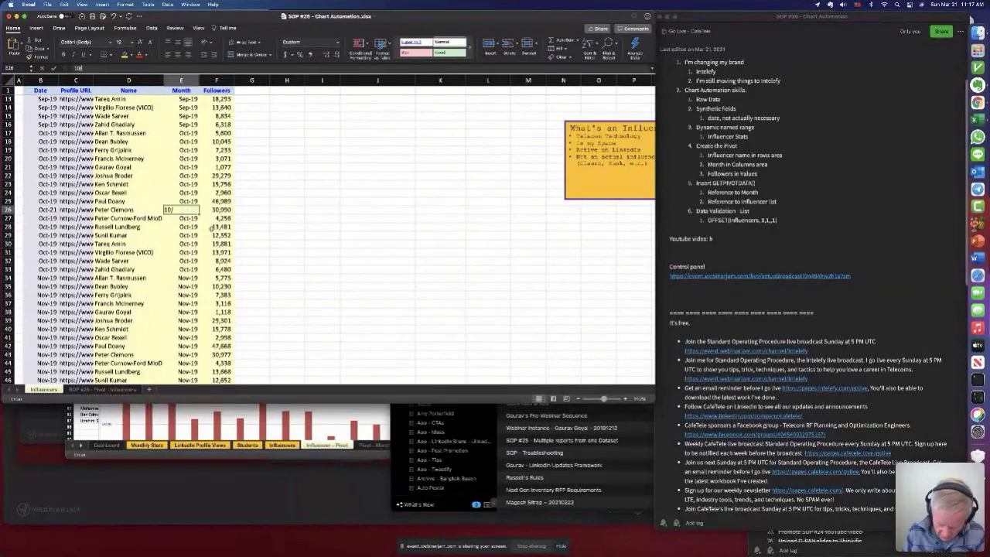
text(/1/2019)
key(Return)
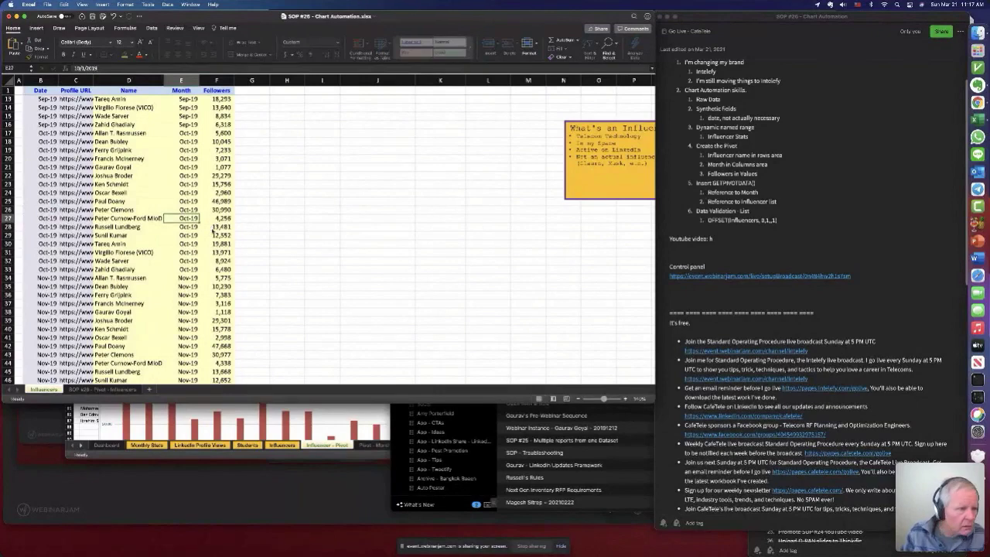
scroll(218, 226, down, 10)
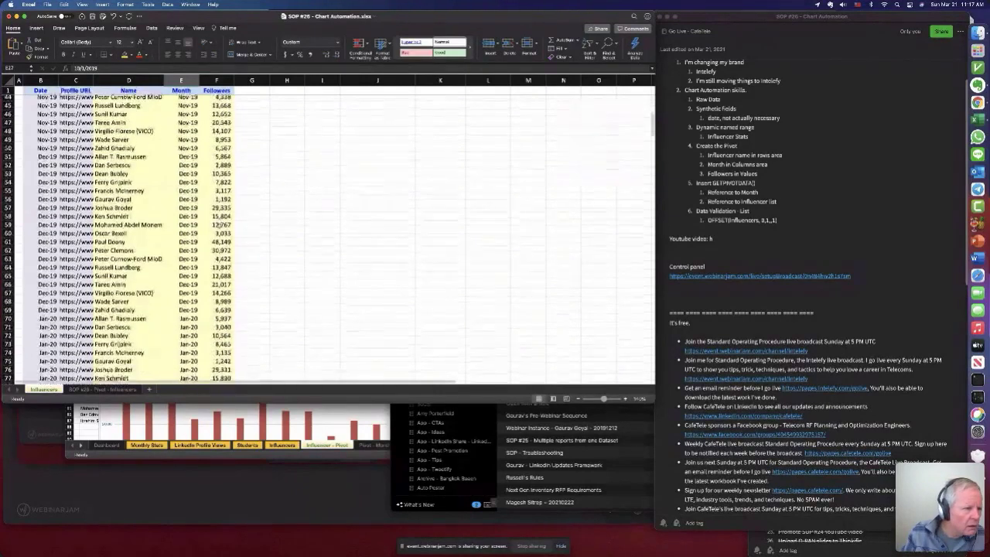
scroll(218, 227, down, 18)
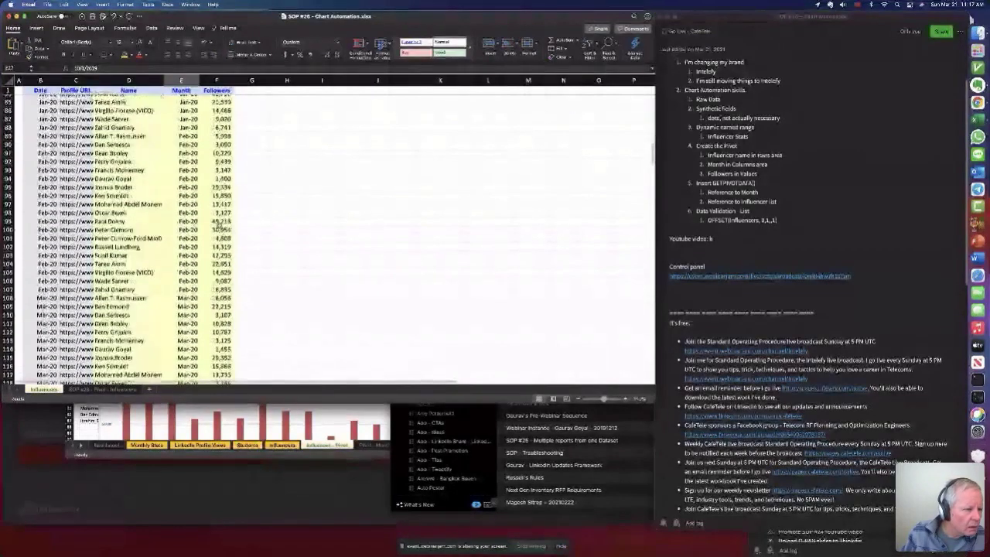
scroll(95, 236, down, 8)
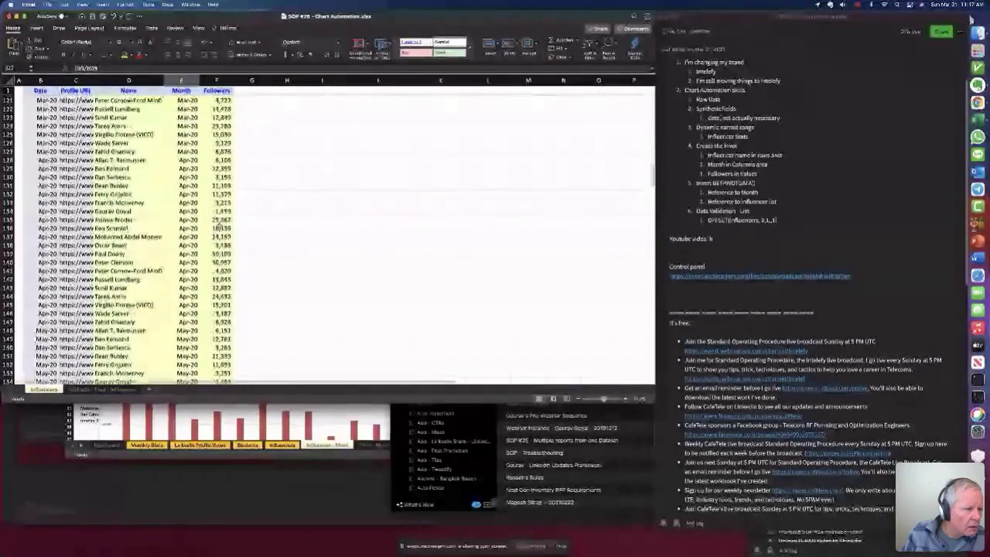
Refresh the pivot and compare the dates behind its two Mar-20 columns
click(111, 389)
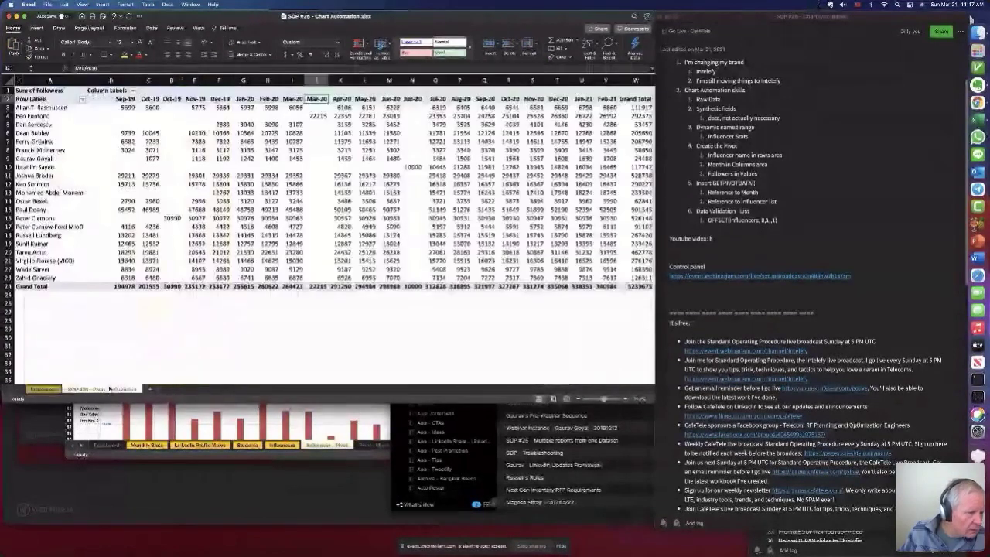
right_click(215, 167)
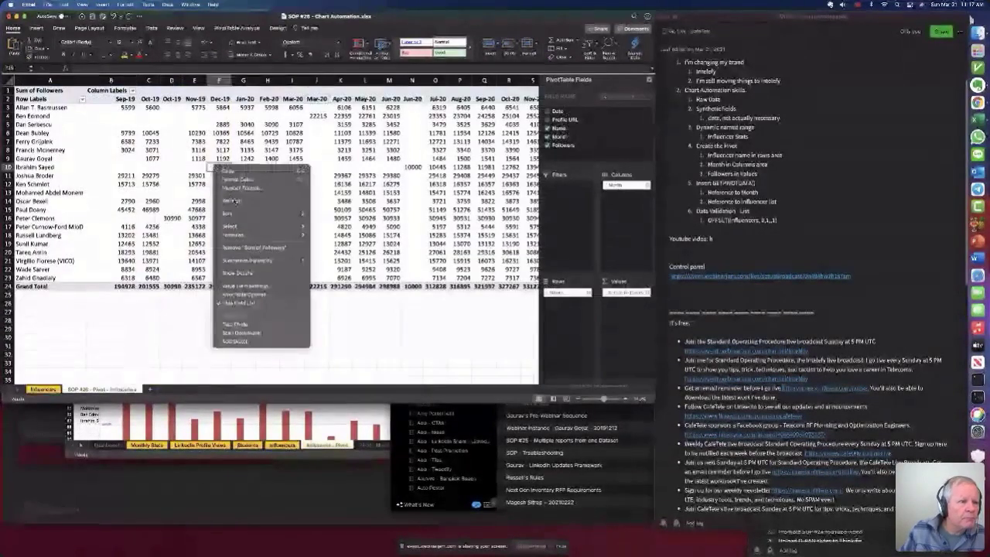
click(231, 200)
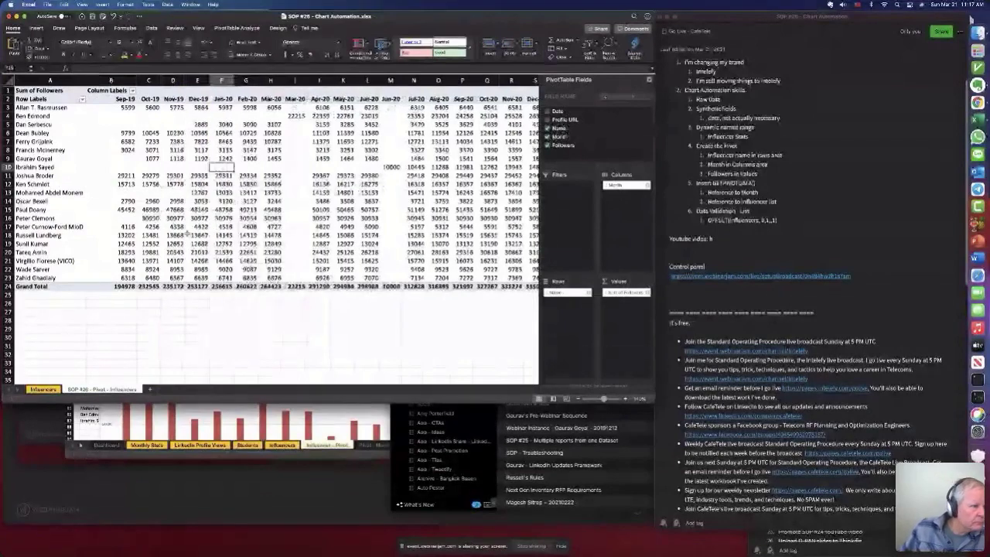
click(298, 116)
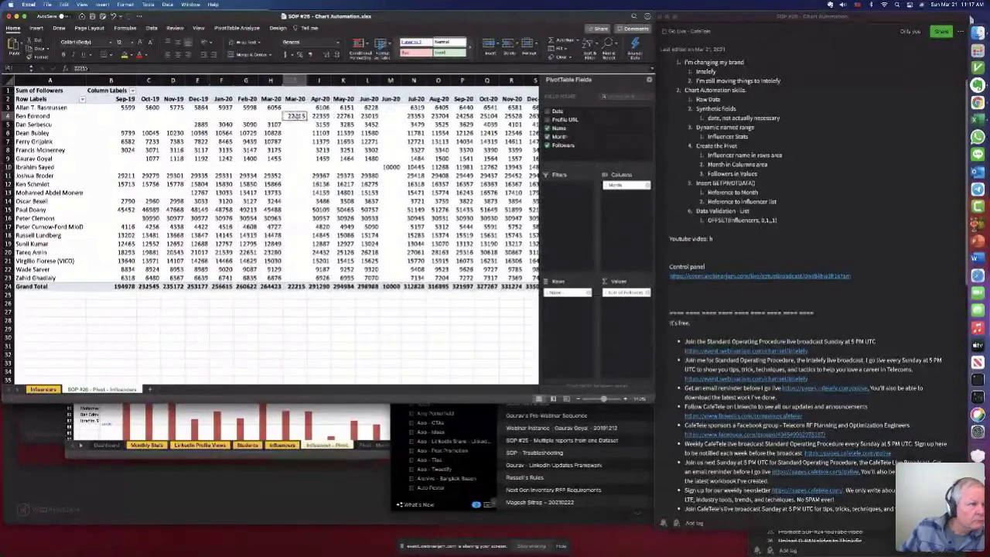
click(295, 99)
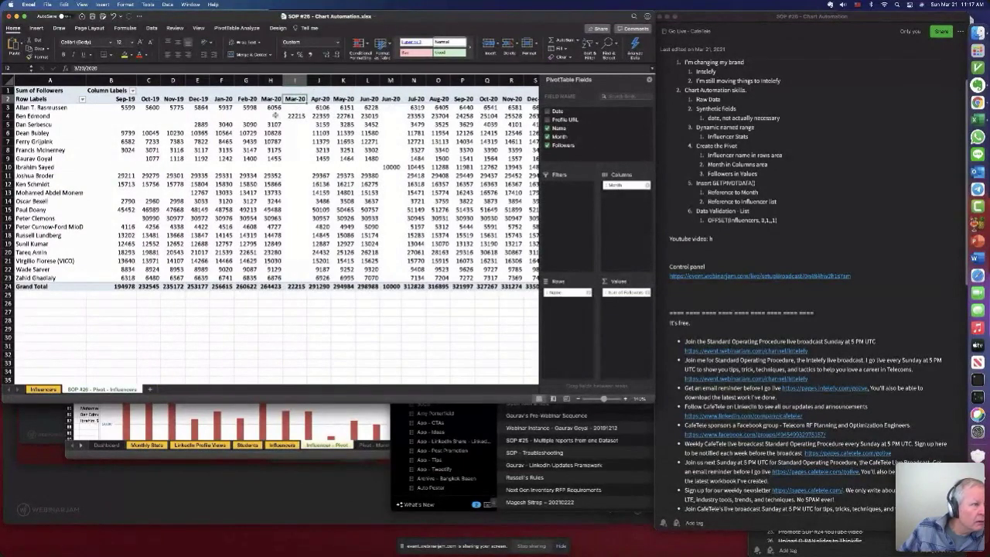
click(275, 115)
click(275, 97)
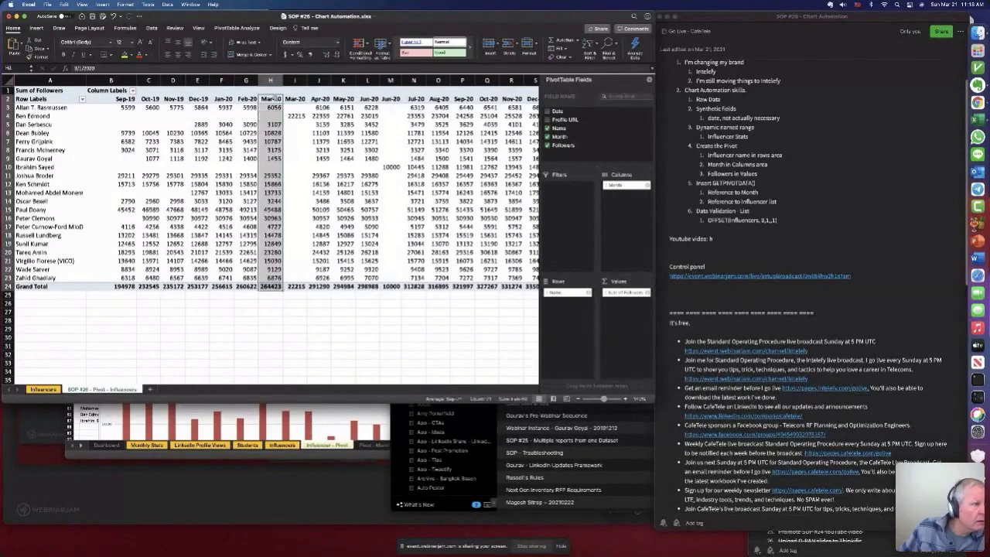
click(295, 99)
click(297, 116)
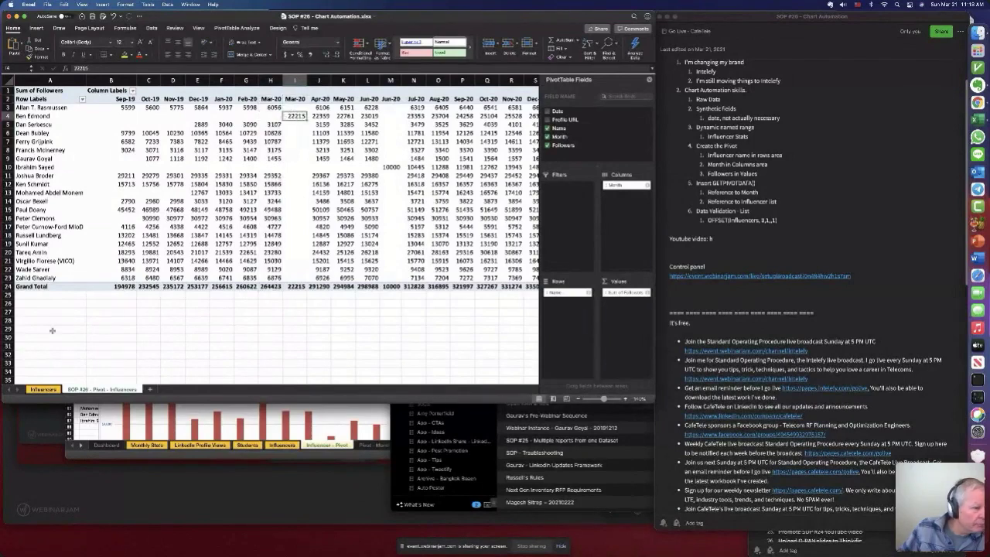
Change the E109 month from 3/20/2020 to 3/1/2020 on the Influencers sheet
click(43, 389)
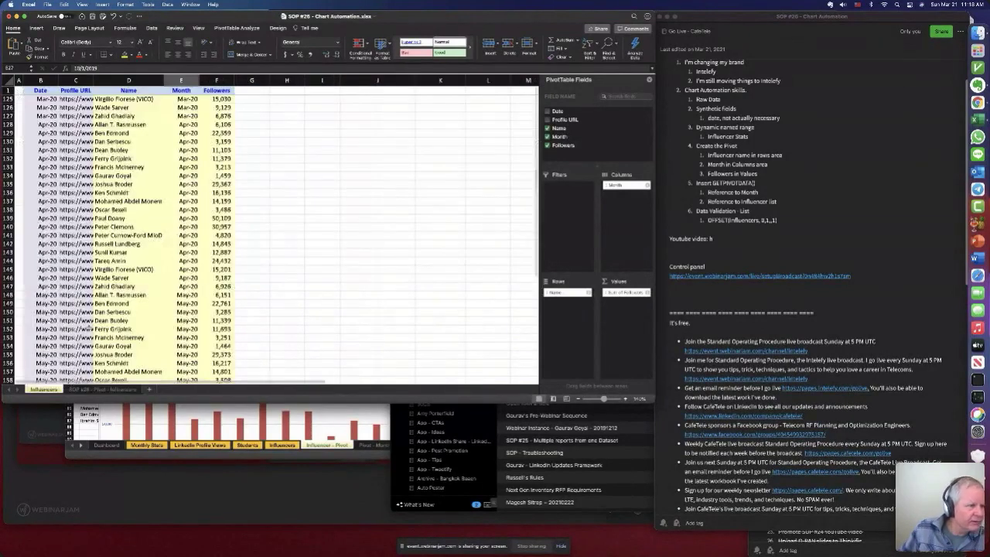
scroll(133, 244, up, 7)
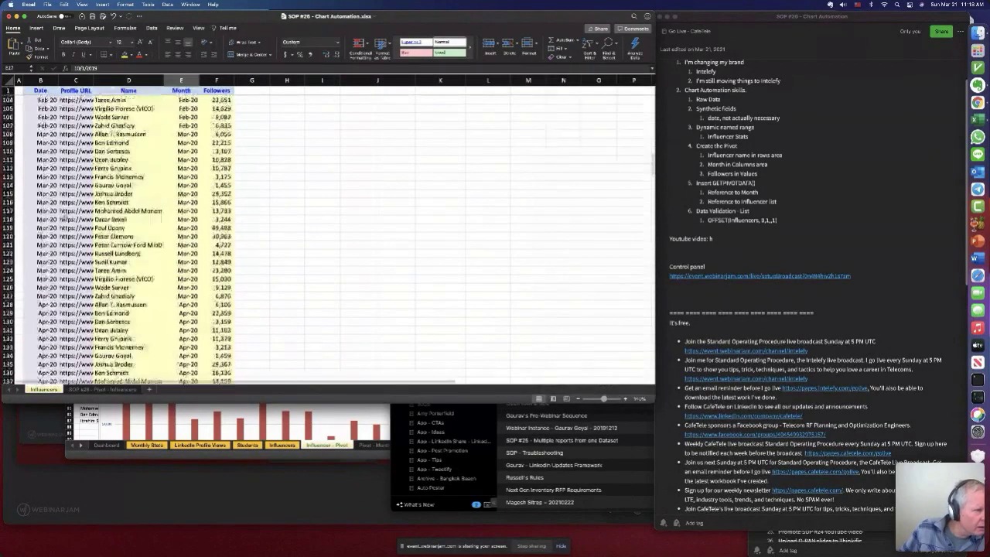
click(190, 143)
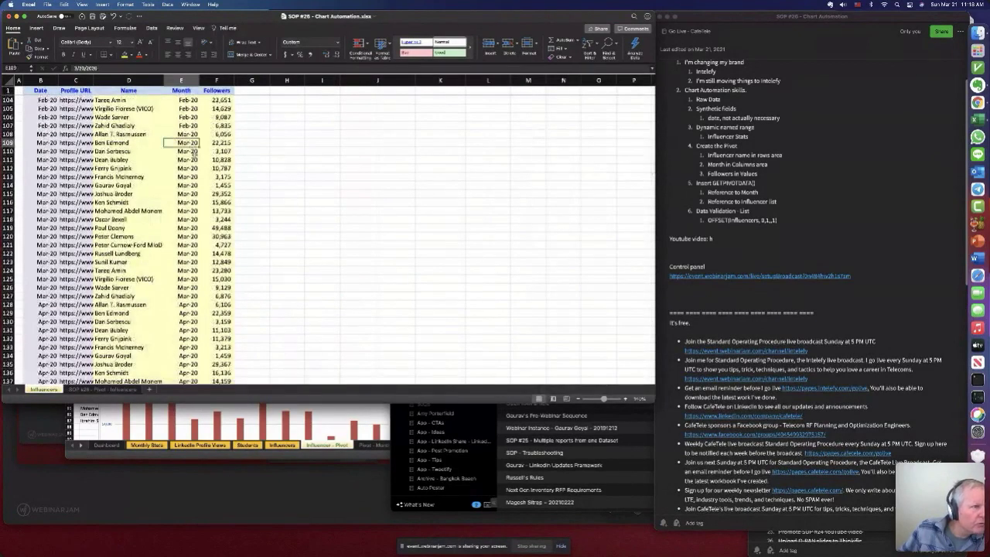
text(3/)
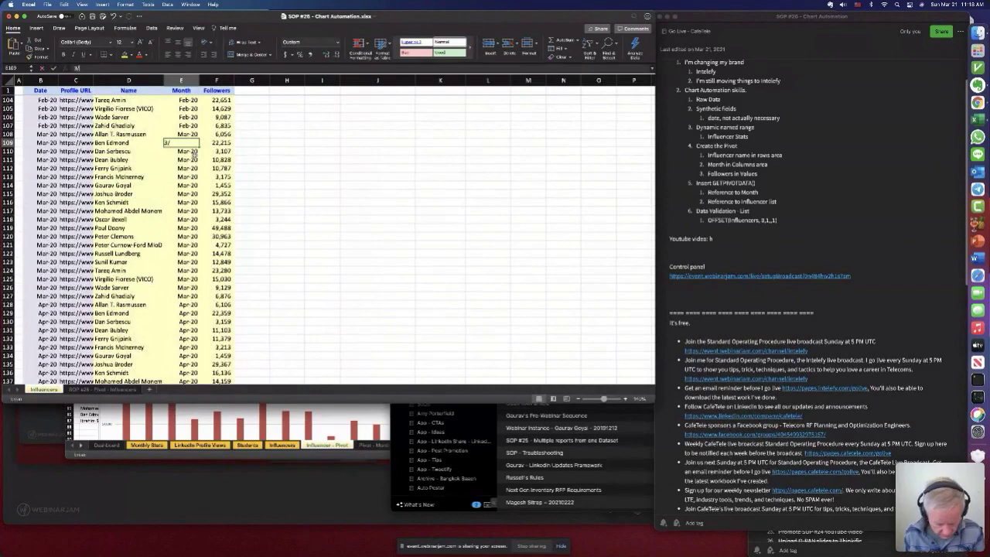
text(1/2020)
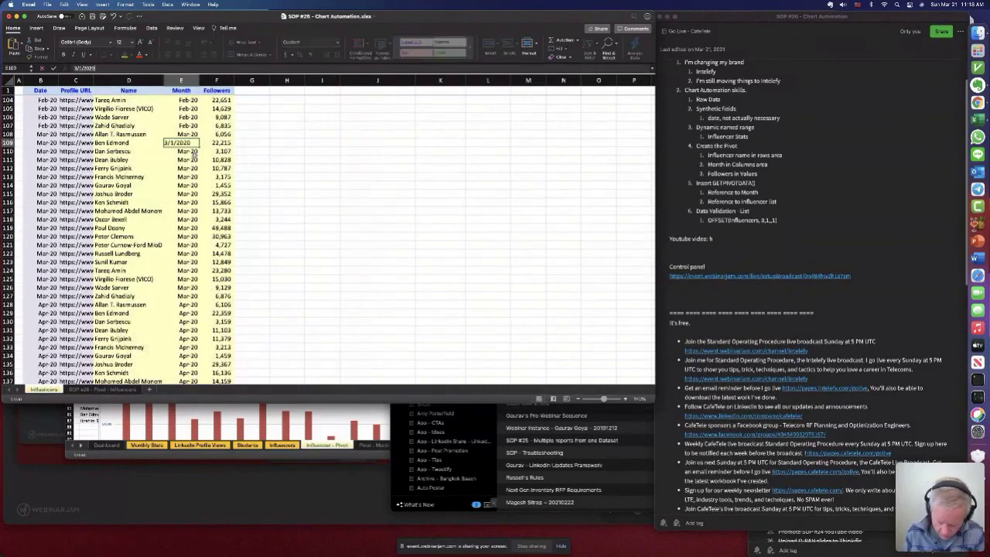
key(Return)
scroll(123, 363, down, 1)
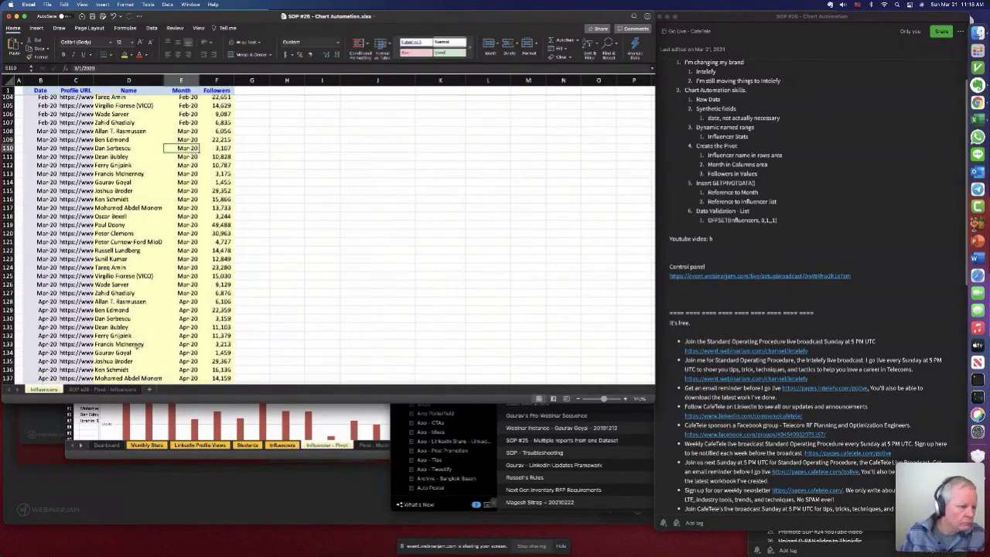
click(119, 390)
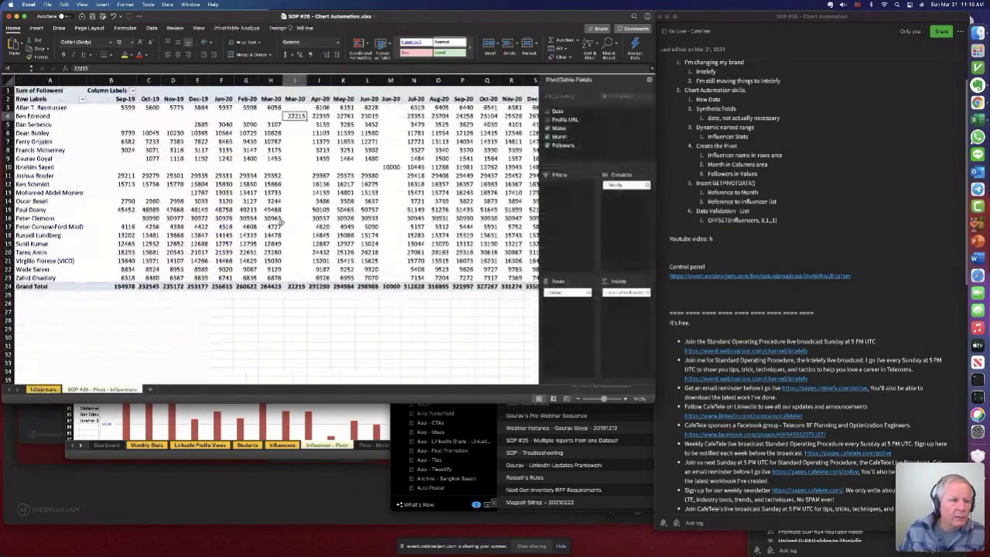
Refresh the pivot to merge March into one Mar-20 column, then review the Jun-20 rows in Influencers
right_click(285, 115)
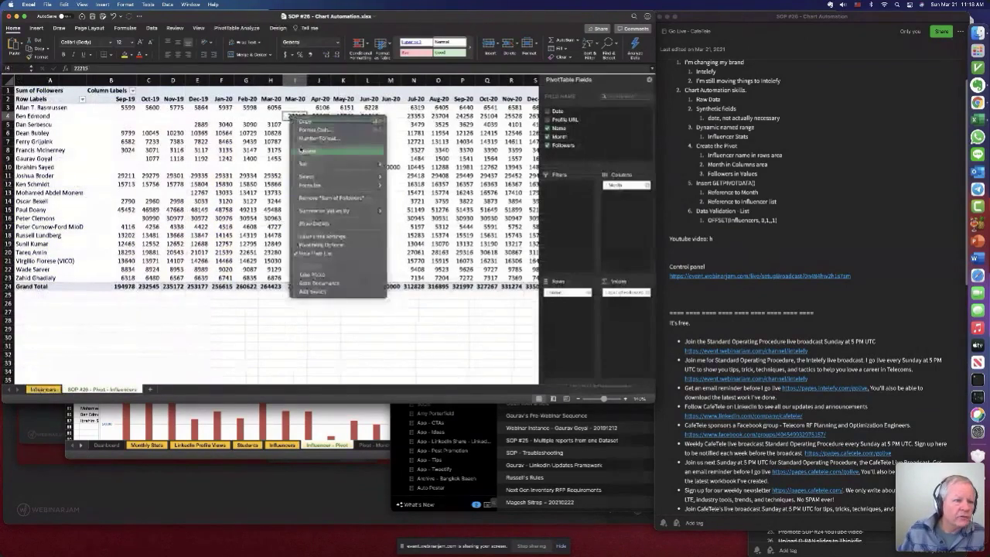
click(304, 153)
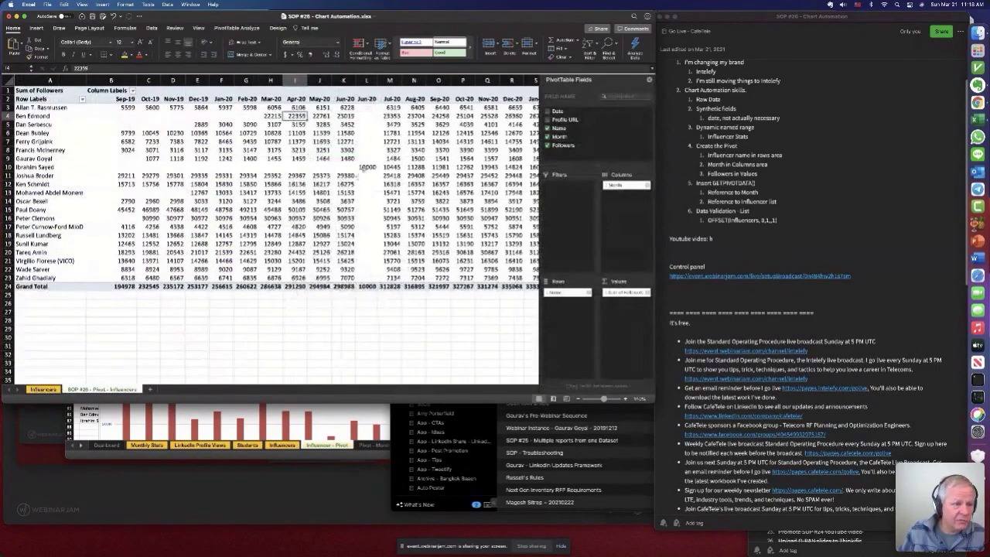
click(369, 99)
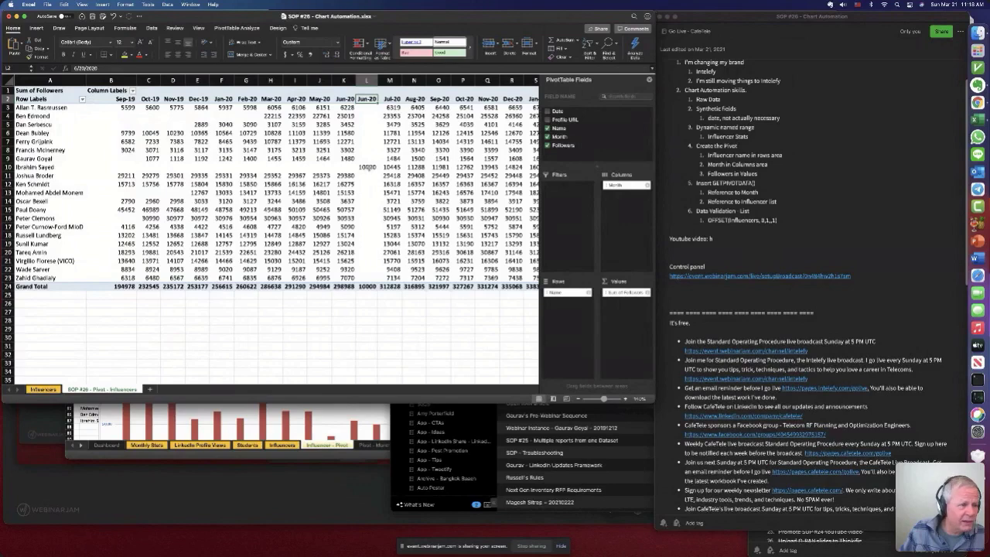
click(43, 389)
scroll(115, 338, down, 15)
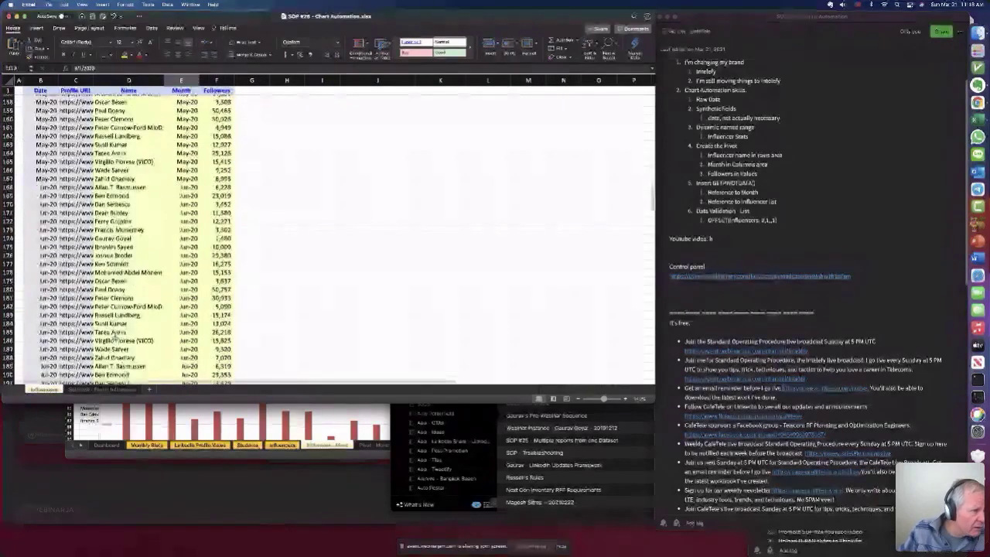
scroll(115, 338, down, 4)
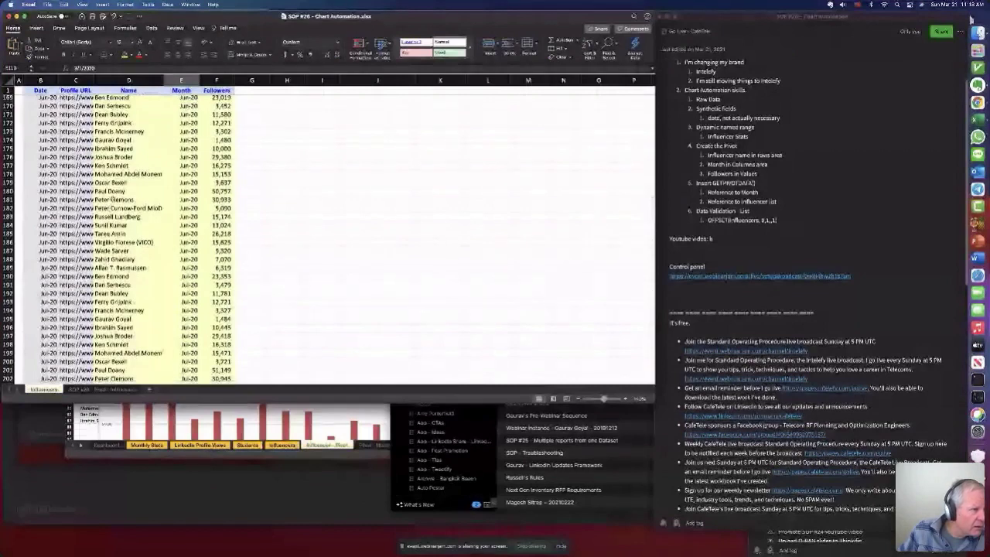
Change the E175 month to 6/1/2020 and refresh the pivot so Jun-20 appears once
click(185, 149)
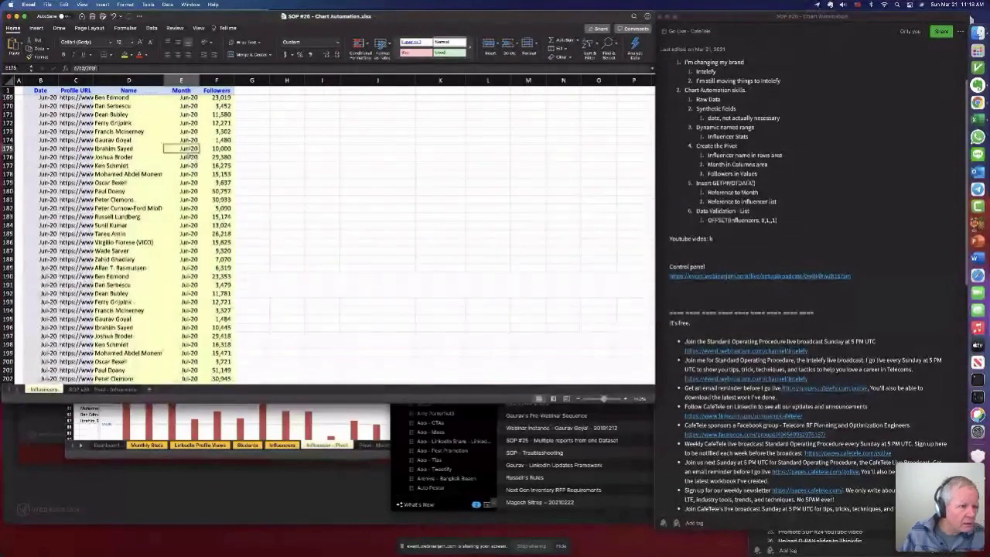
text(6/1)
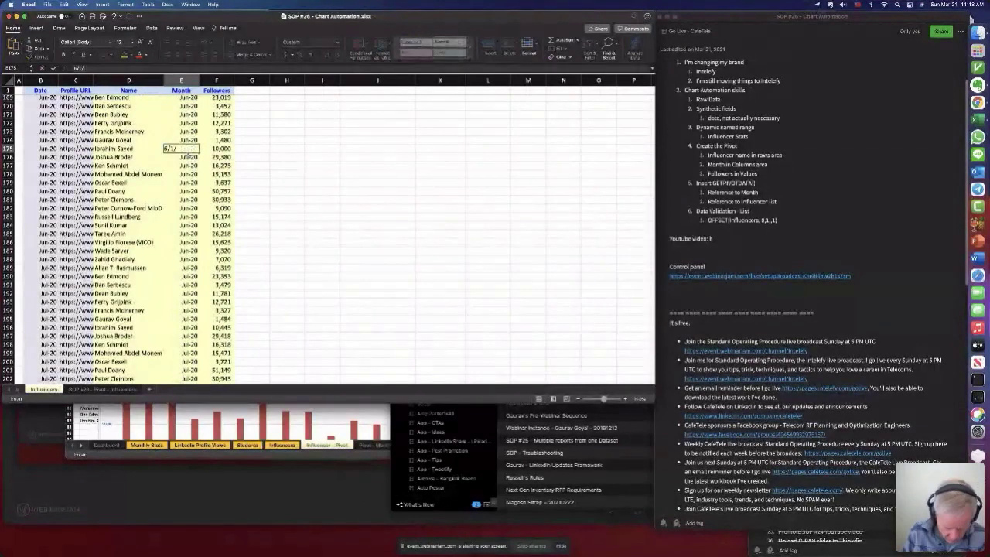
text(/2020)
key(Return)
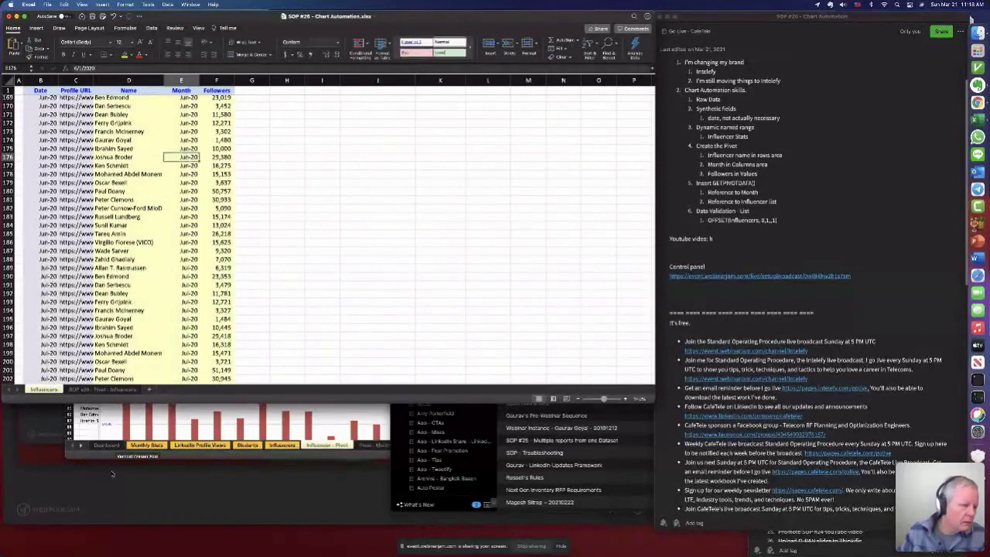
click(109, 390)
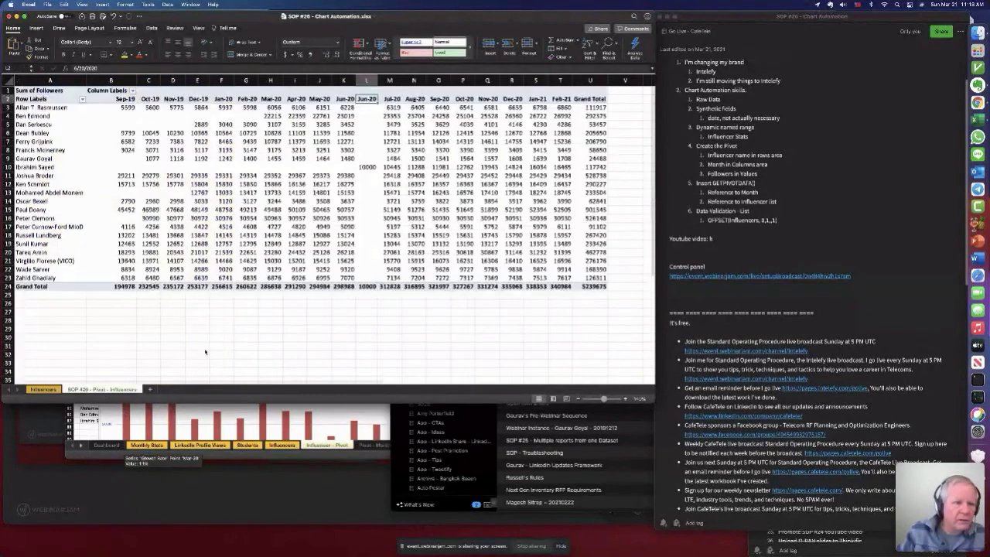
right_click(369, 185)
click(385, 219)
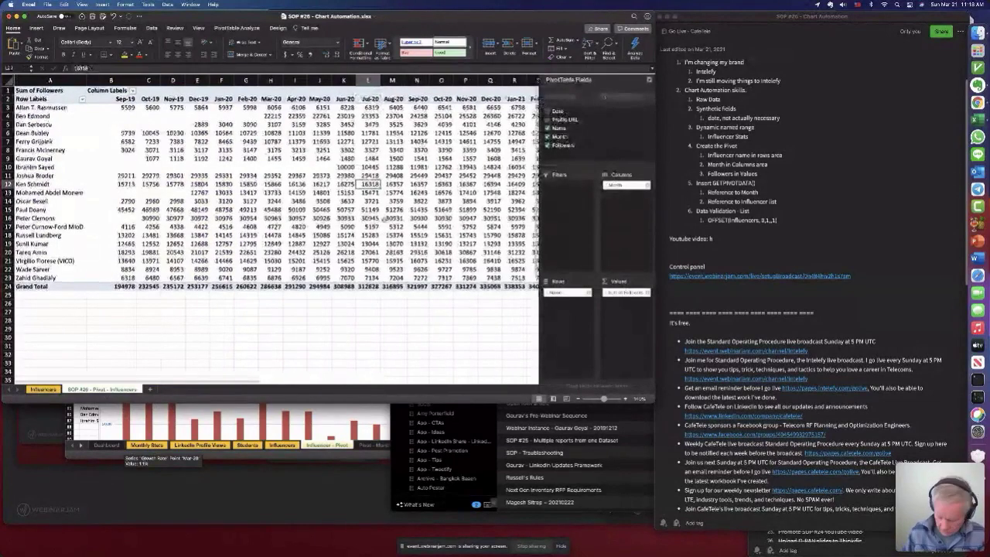
key(Right)
key(Right)
key(Right)
key(Right)
key(Right)
key(Right)
key(Right)
key(Right)
key(Right)
key(Right)
key(Right)
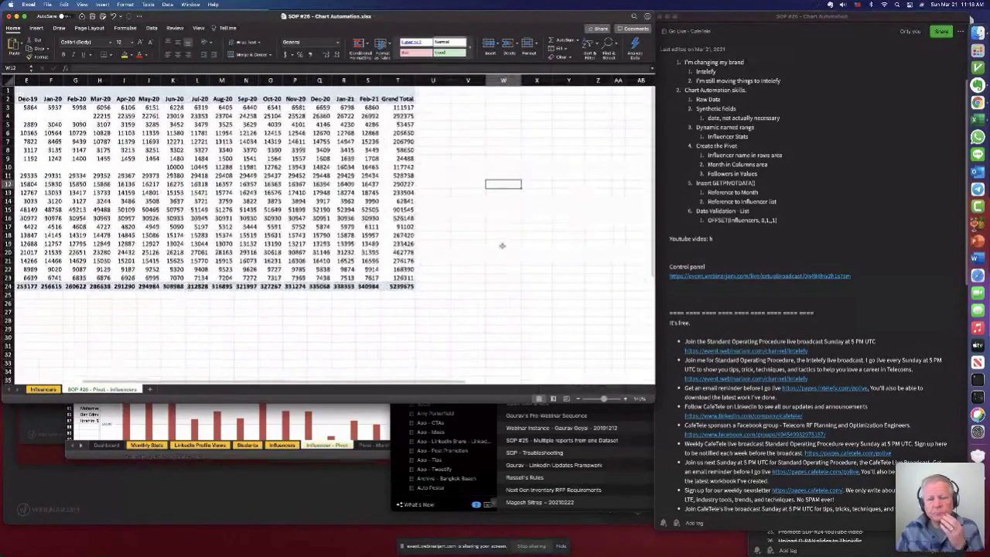
Briefly bring up Evernote, return to Excel, then switch over to the browser
click(865, 174)
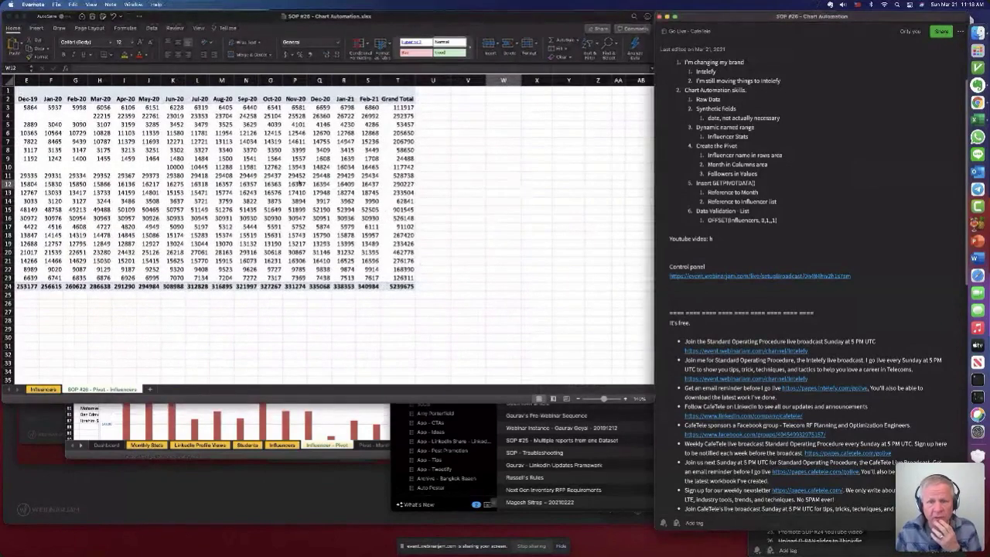
click(455, 170)
click(341, 167)
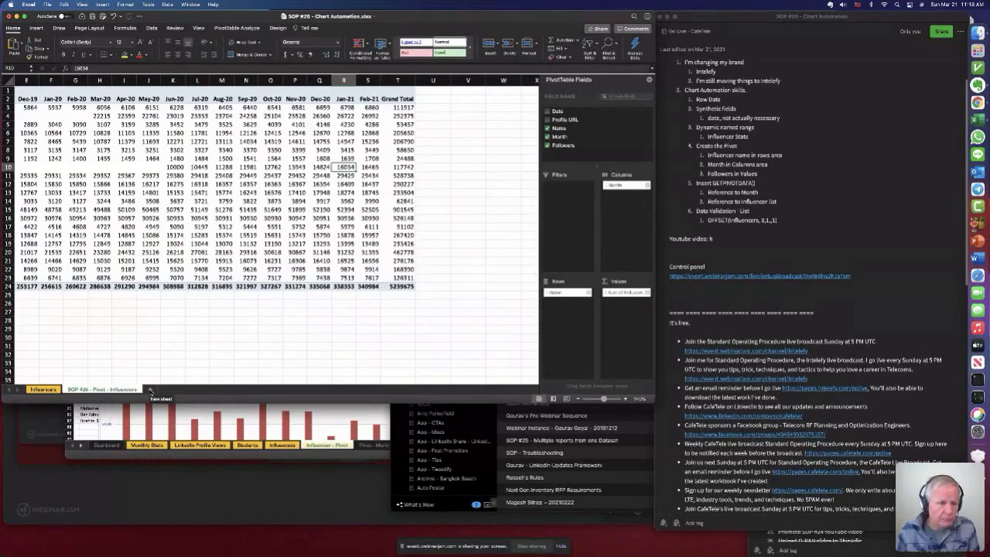
key(super+Tab)
key(super+Tab)
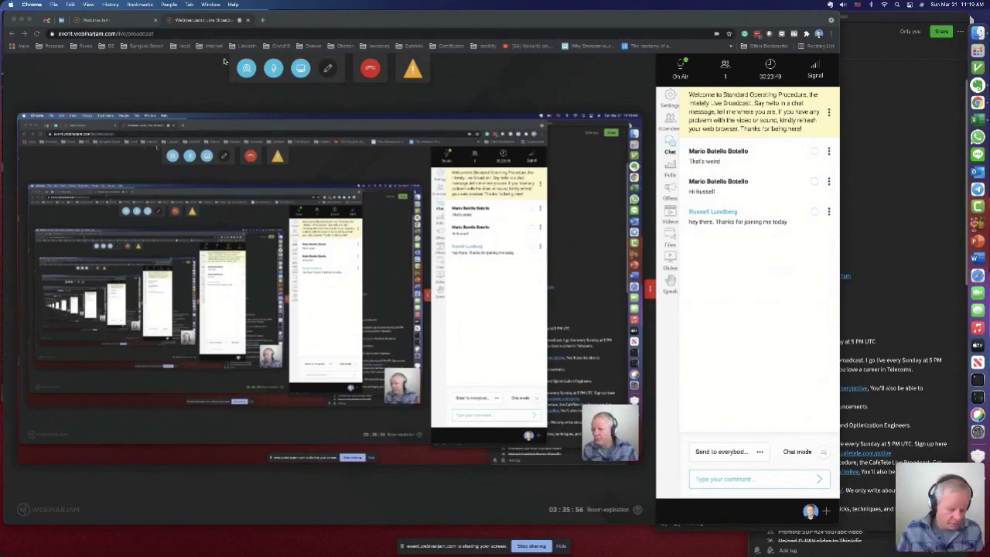
Switch from the WebinarJam broadcast back to the Excel influencer pivot
key(super+Tab)
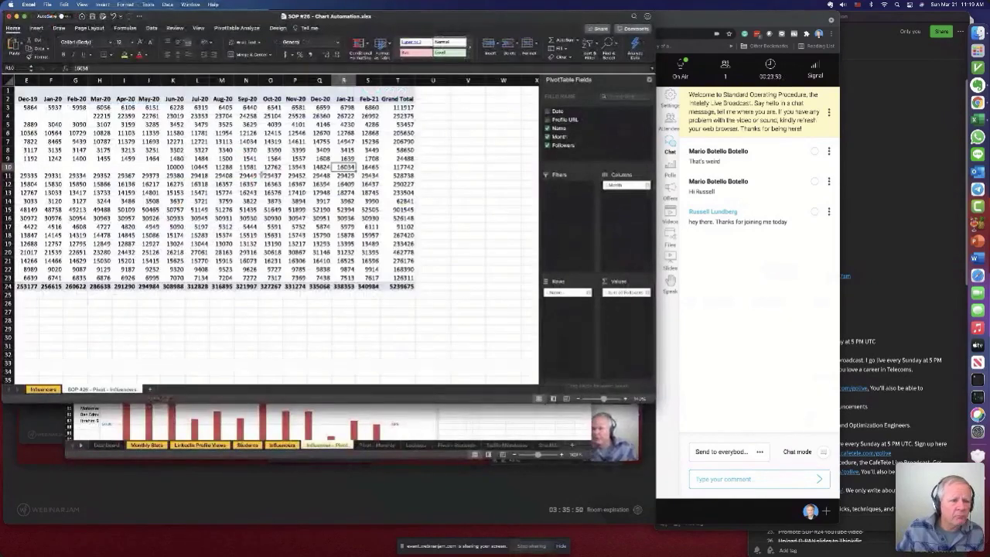
Add a new worksheet named 'Chart Data' and shrink column A to a thin margin
click(150, 388)
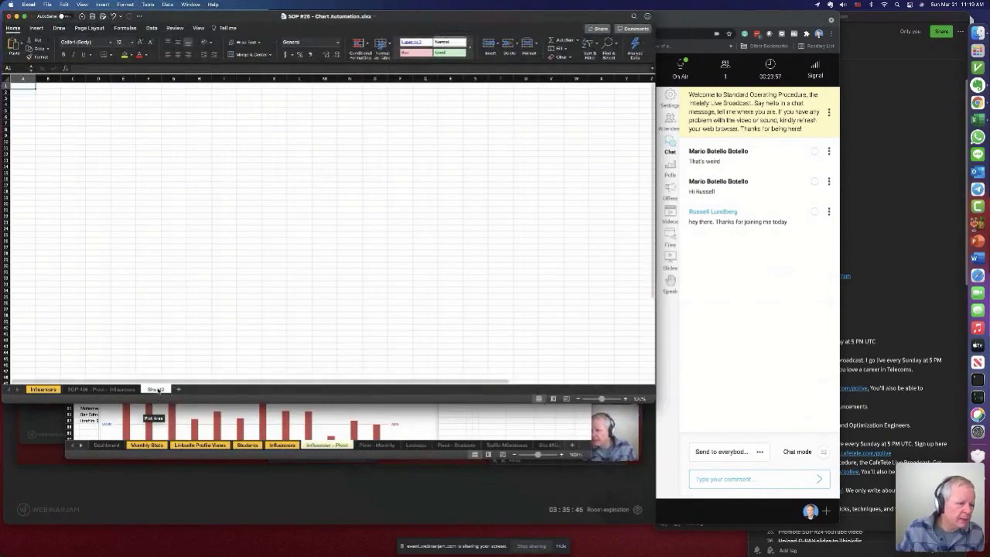
double_click(155, 389)
text(Chart Data)
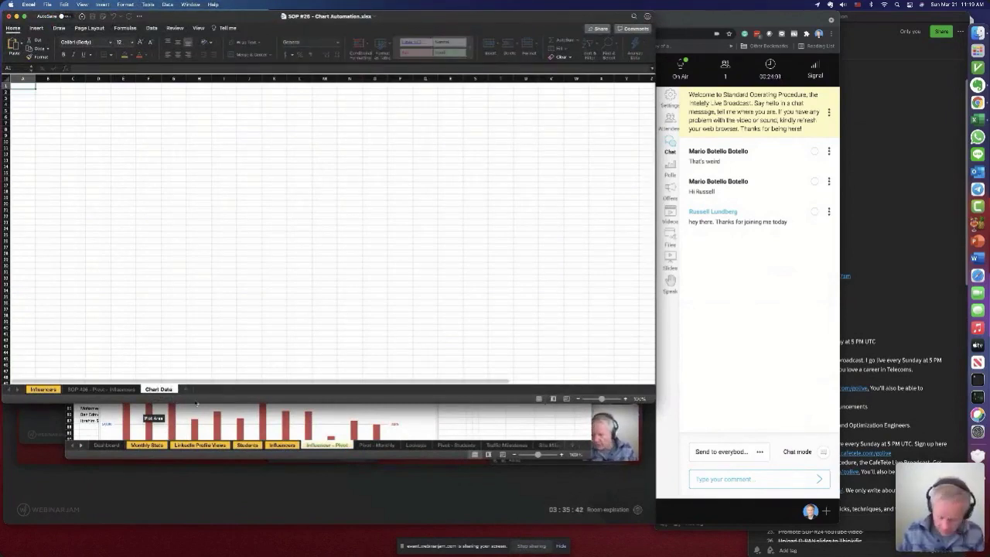
key(Return)
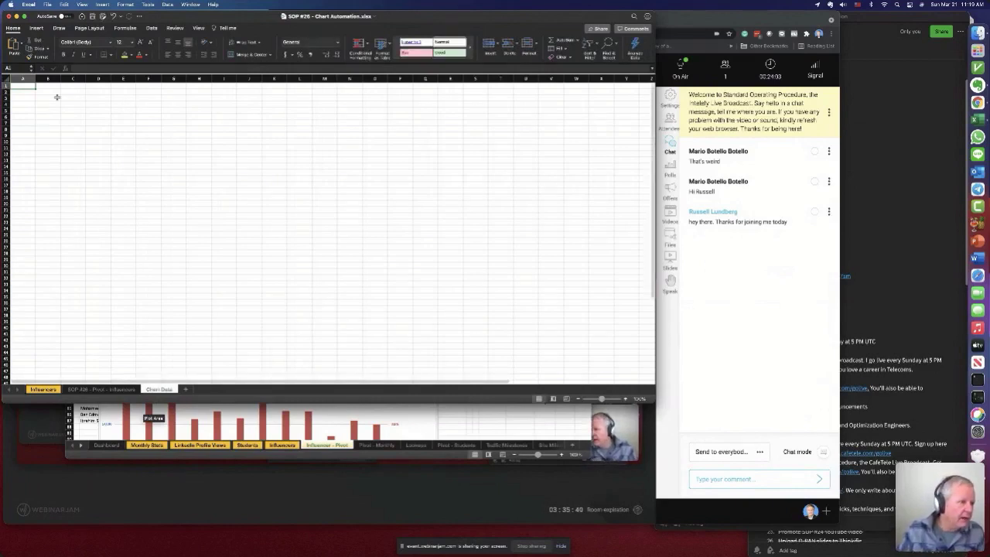
click(54, 86)
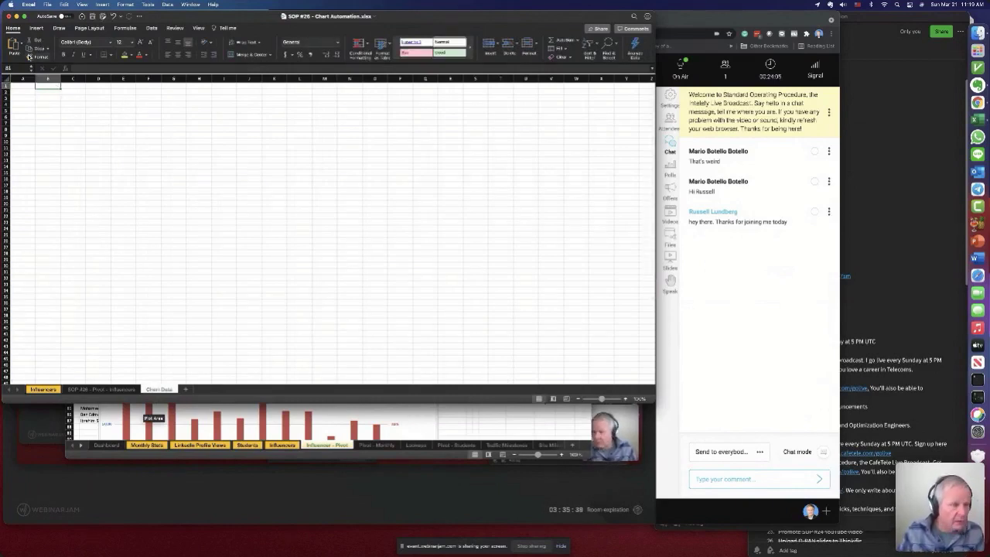
drag(35, 78, 14, 79)
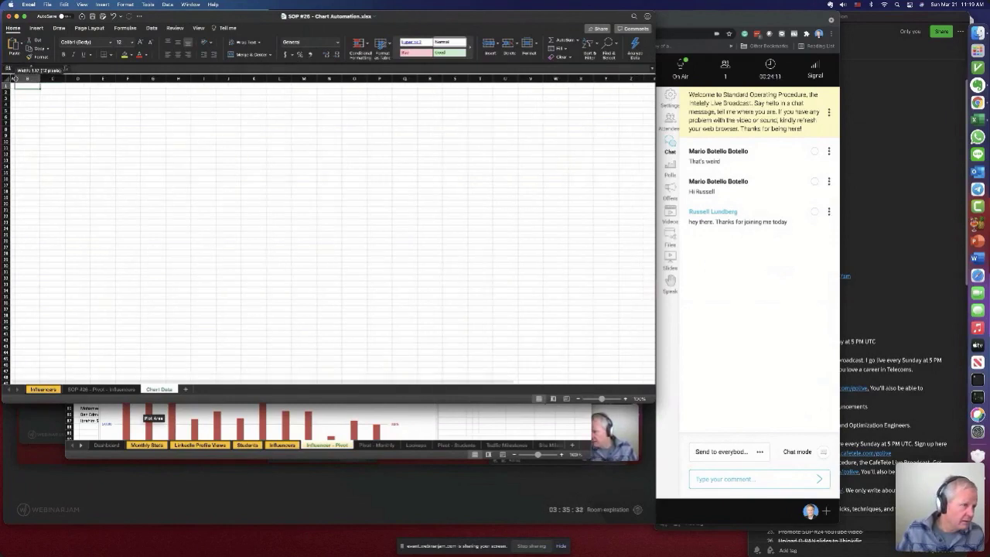
Zoom the sheet to about 100% and enter the headers Date in B1 and Name in C1
click(626, 400)
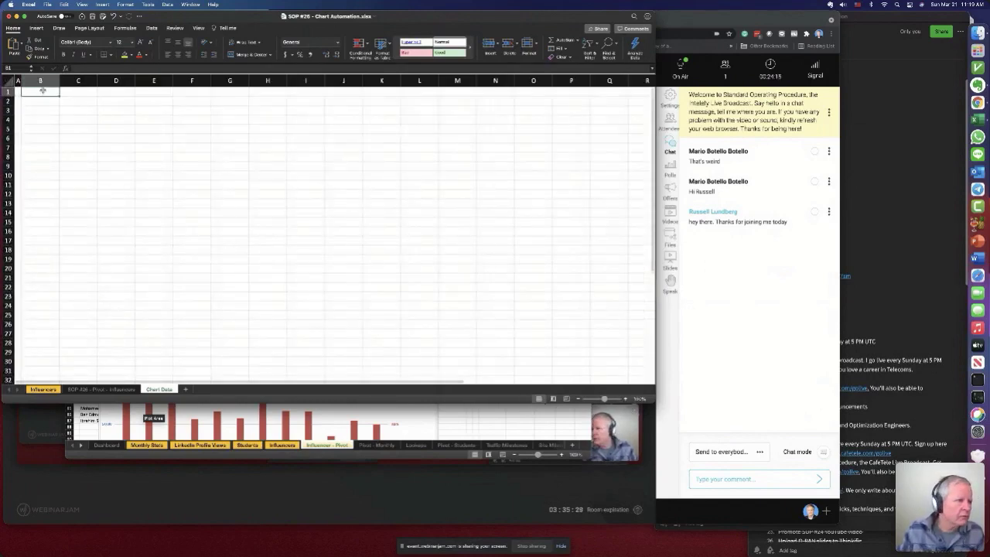
text(Date)
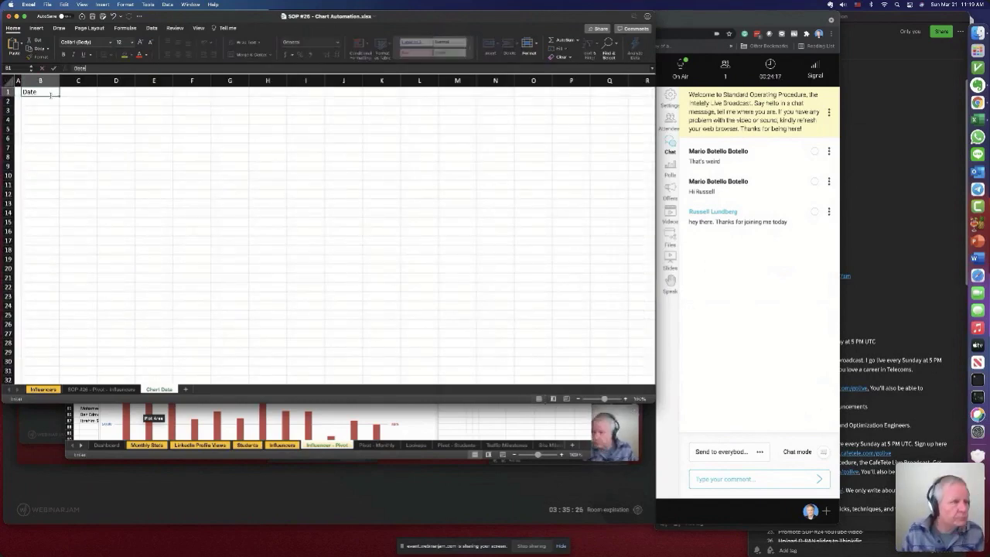
key(Tab)
text(Name)
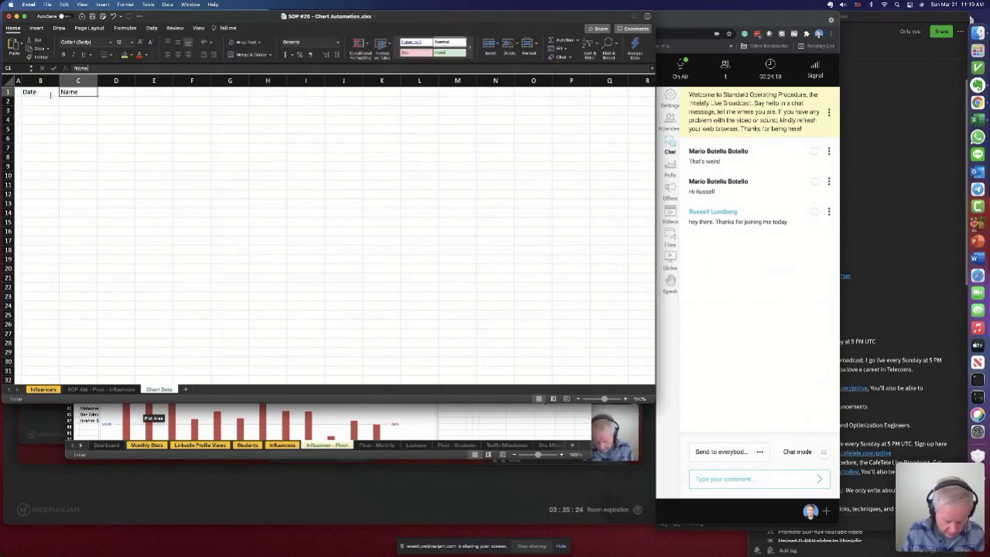
key(Return)
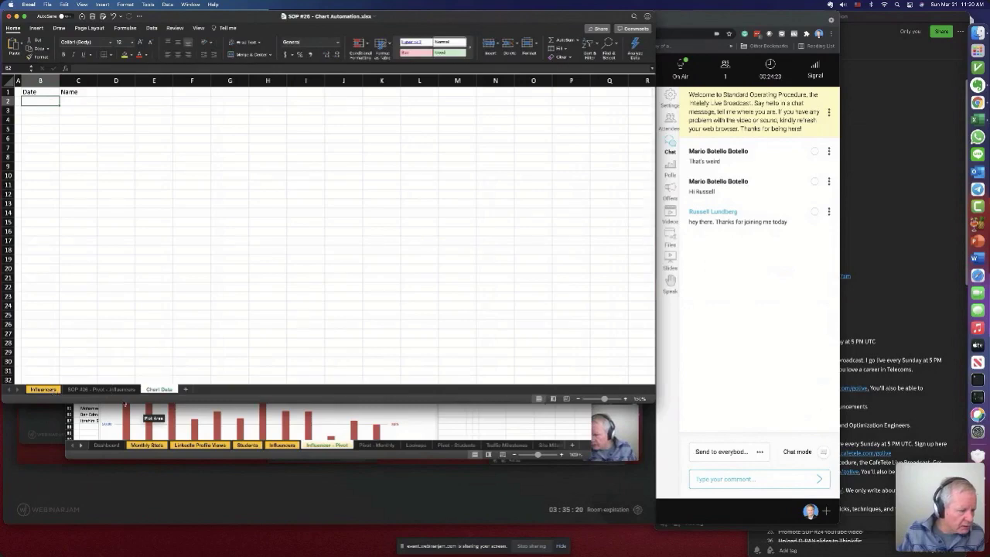
Replace the C1 header with Followers, then switch to the influencer pivot table sheet
click(455, 417)
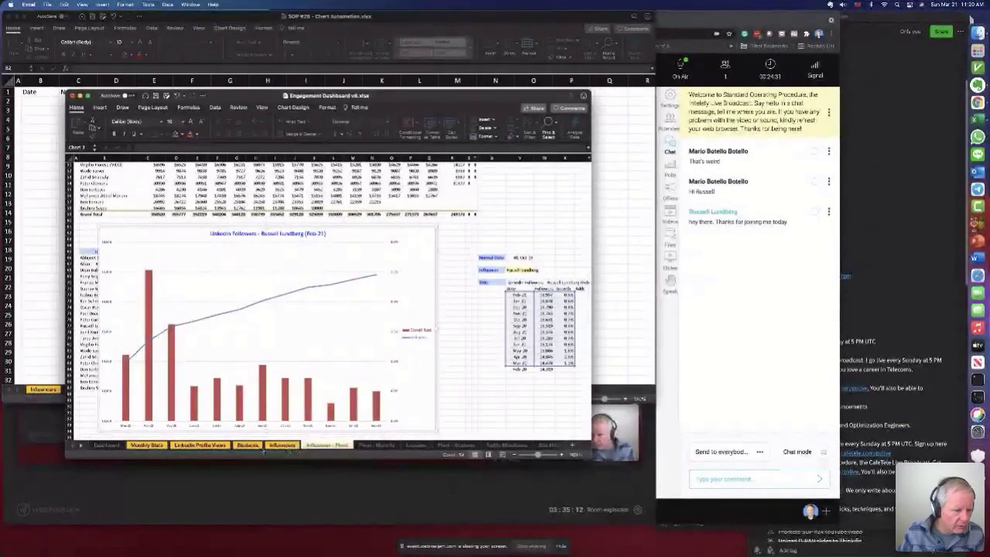
click(33, 287)
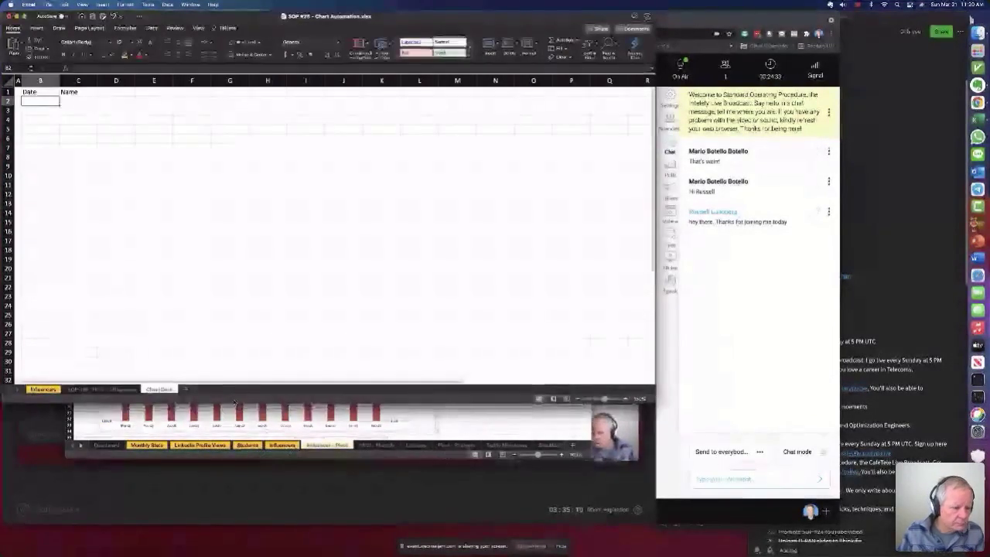
click(82, 92)
text(F)
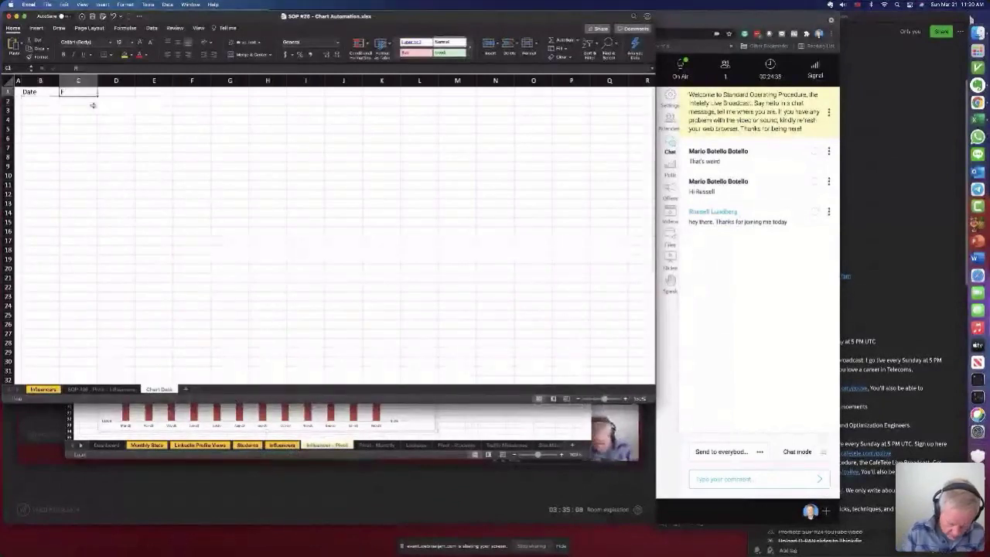
text(ollowers)
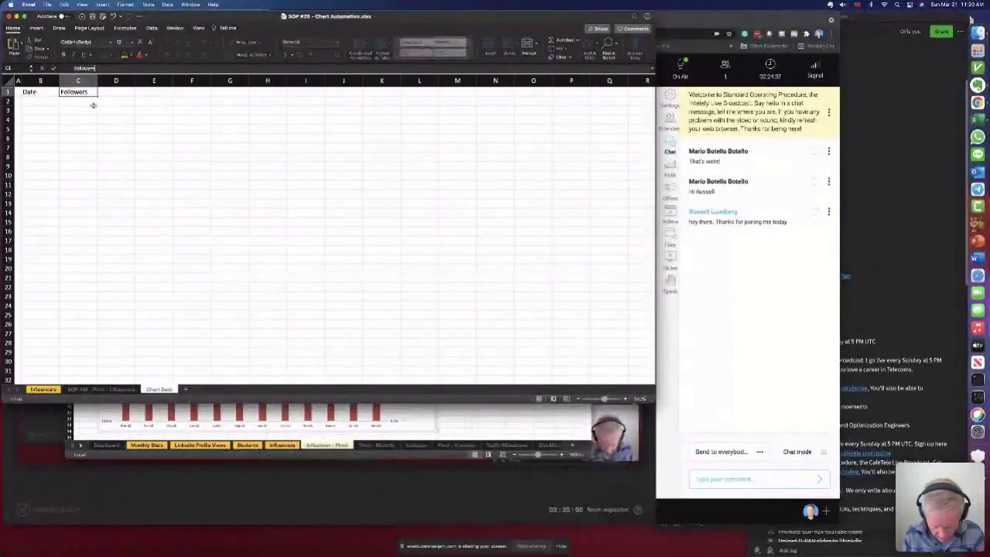
key(Return)
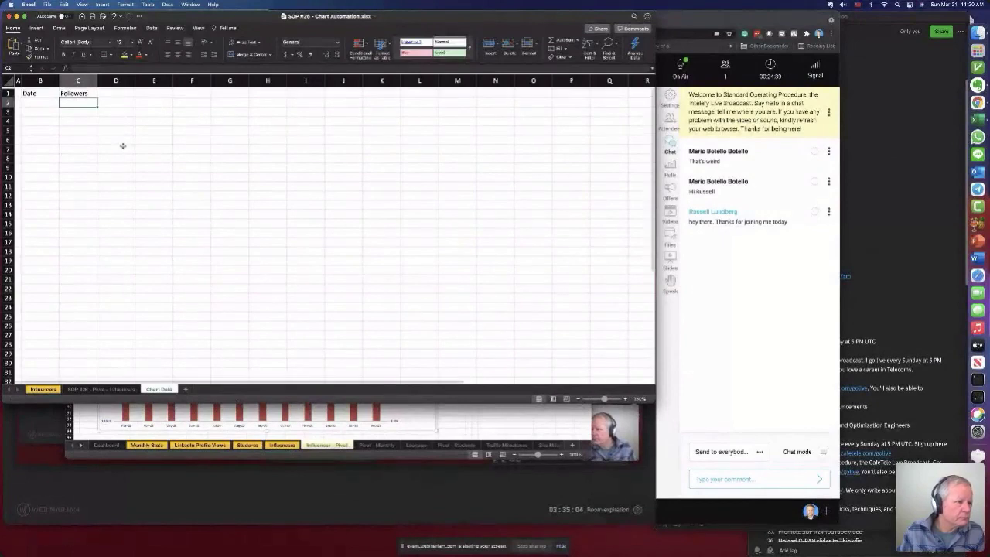
click(43, 101)
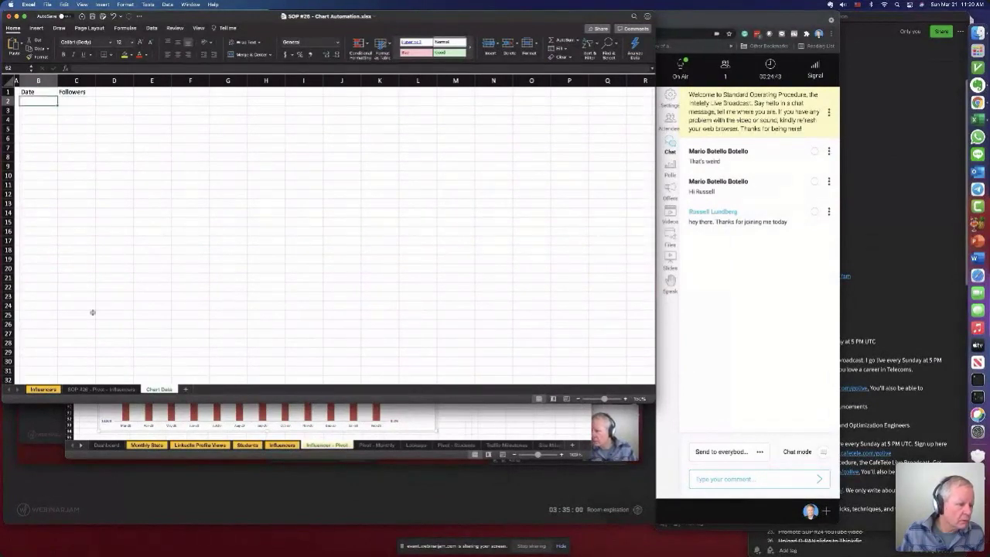
click(108, 389)
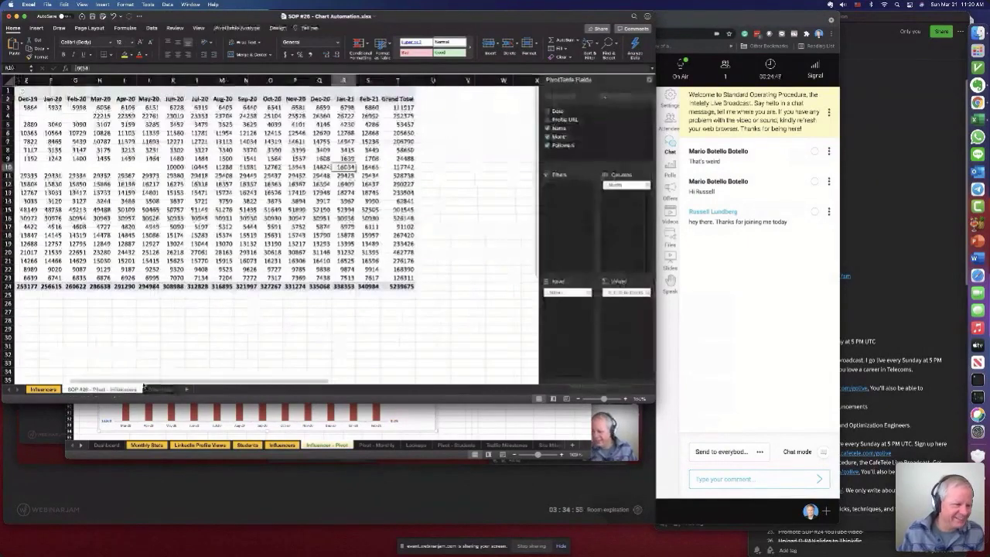
Inspect the dashboard's Feb-21 date formula and Normal Date cell, then return to Chart Data
click(40, 390)
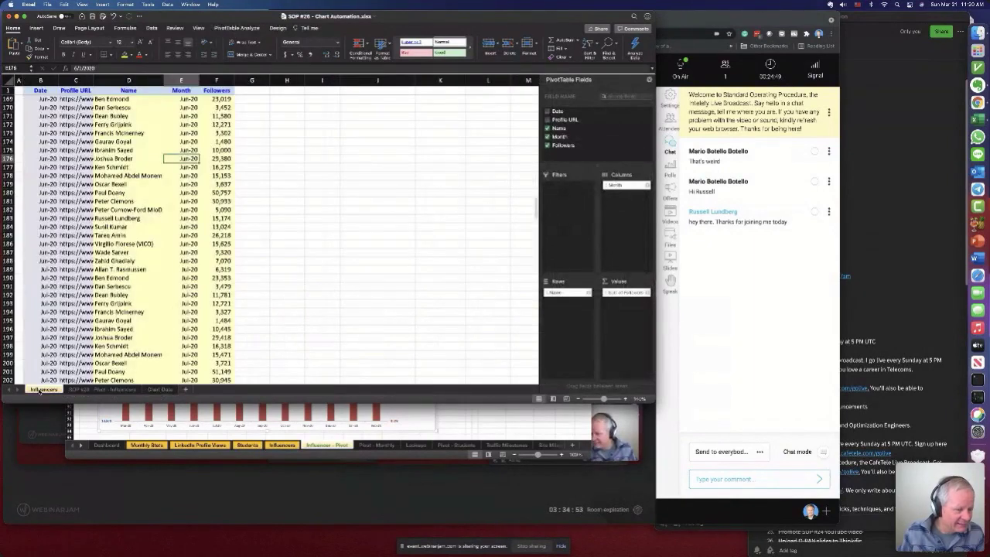
click(218, 426)
click(519, 295)
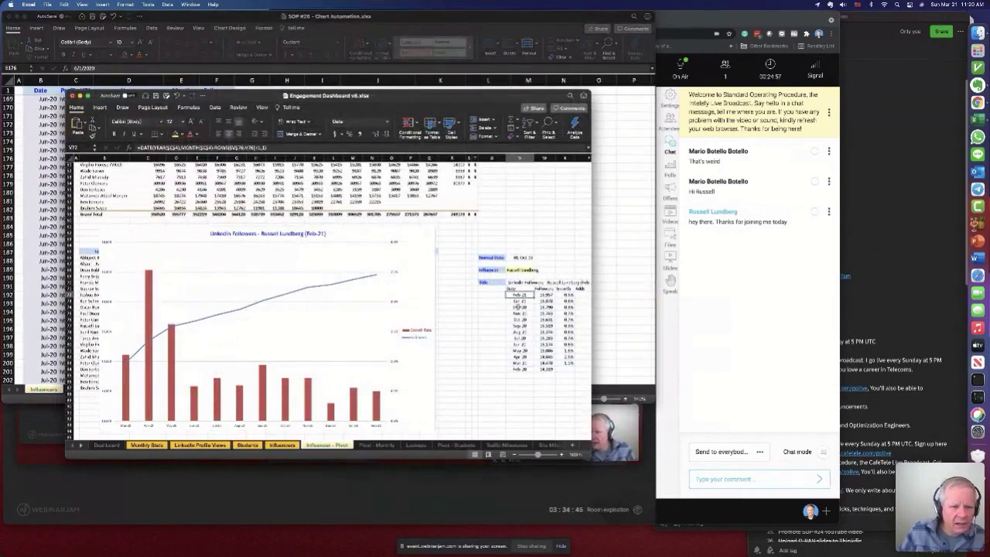
click(523, 257)
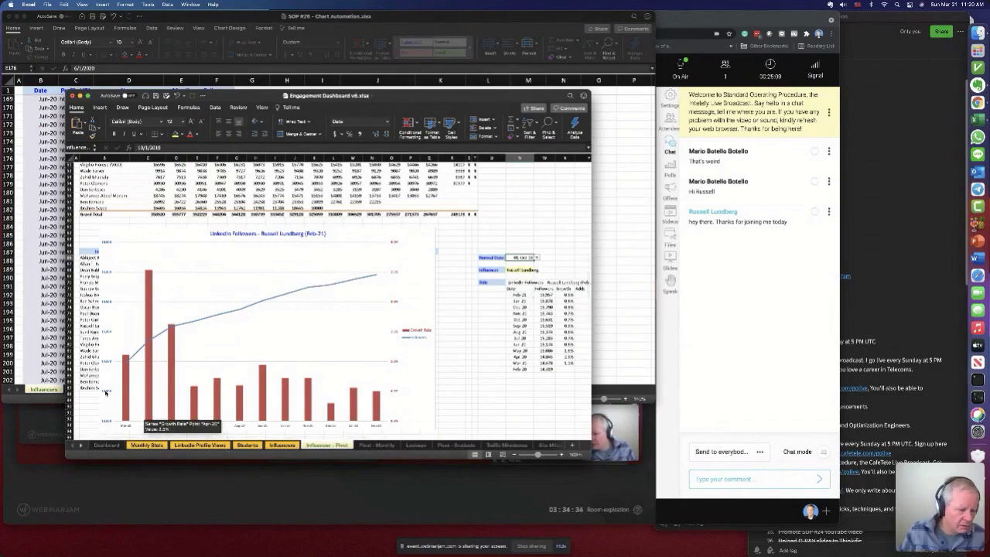
click(41, 346)
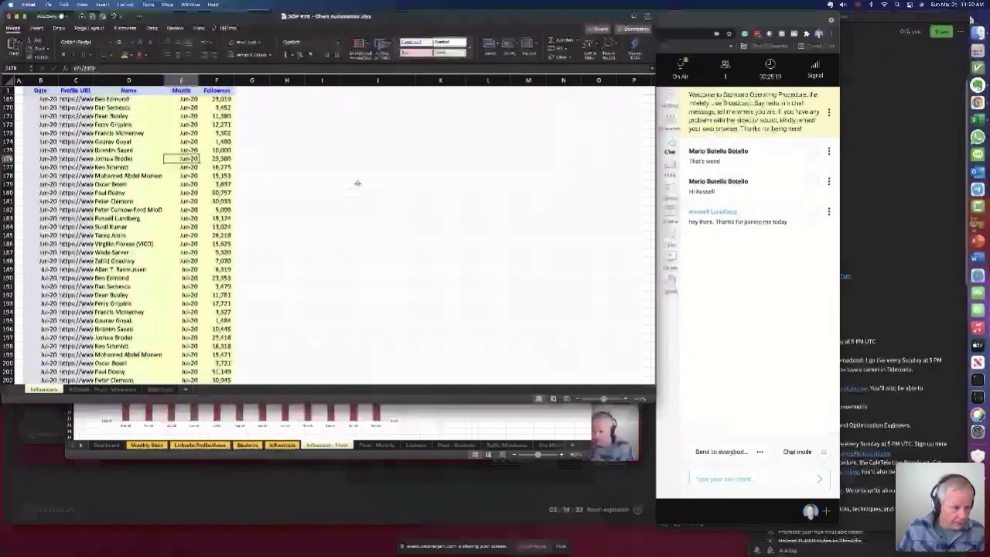
click(159, 389)
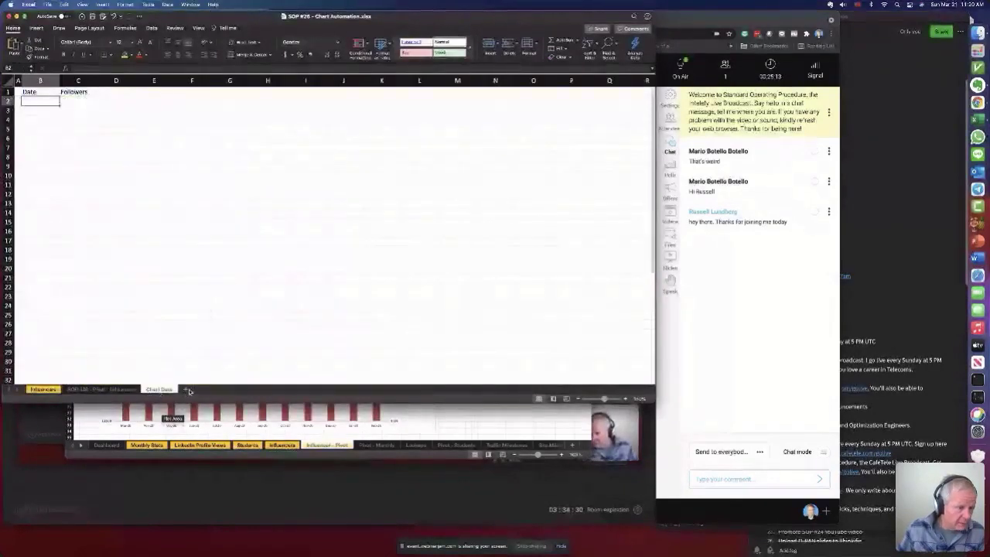
click(185, 389)
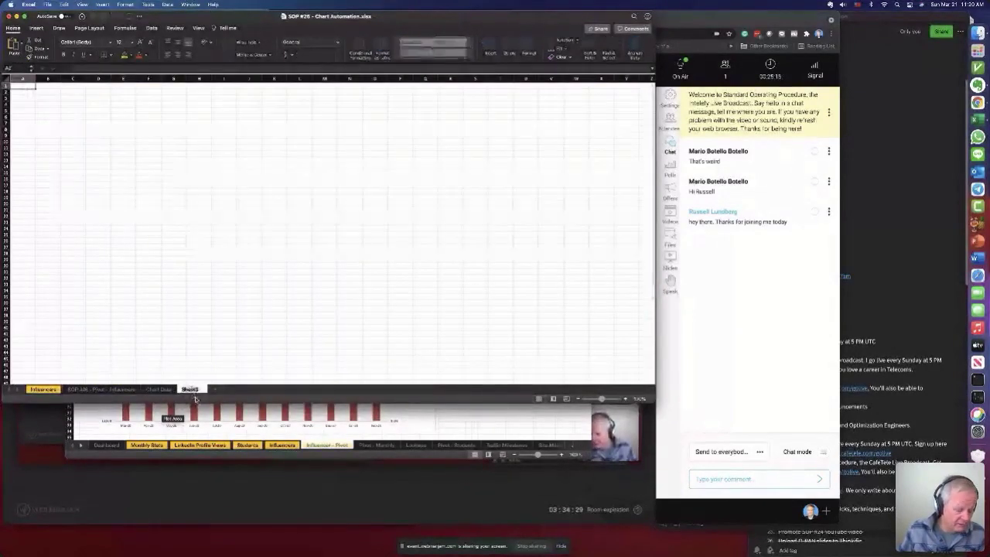
text(Conf)
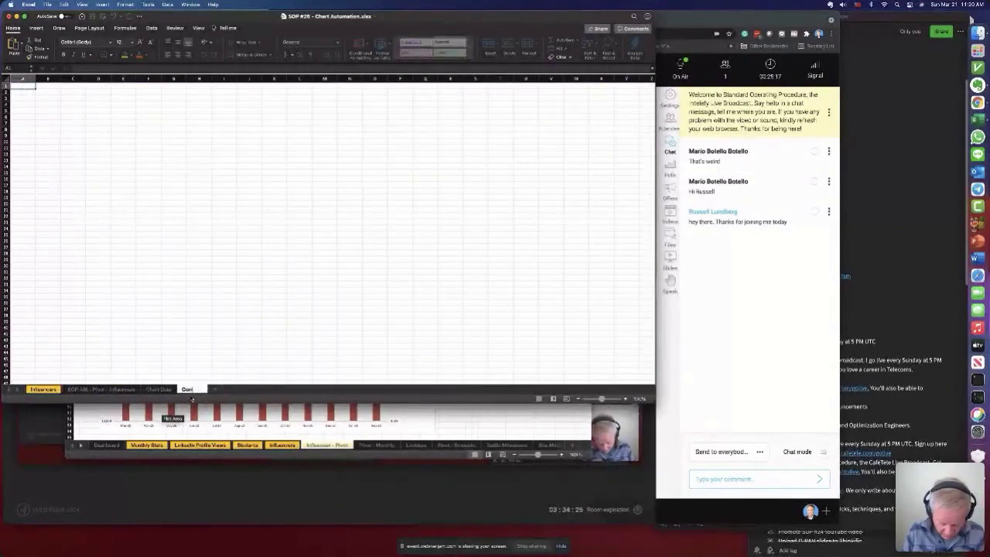
text(ig)
key(Return)
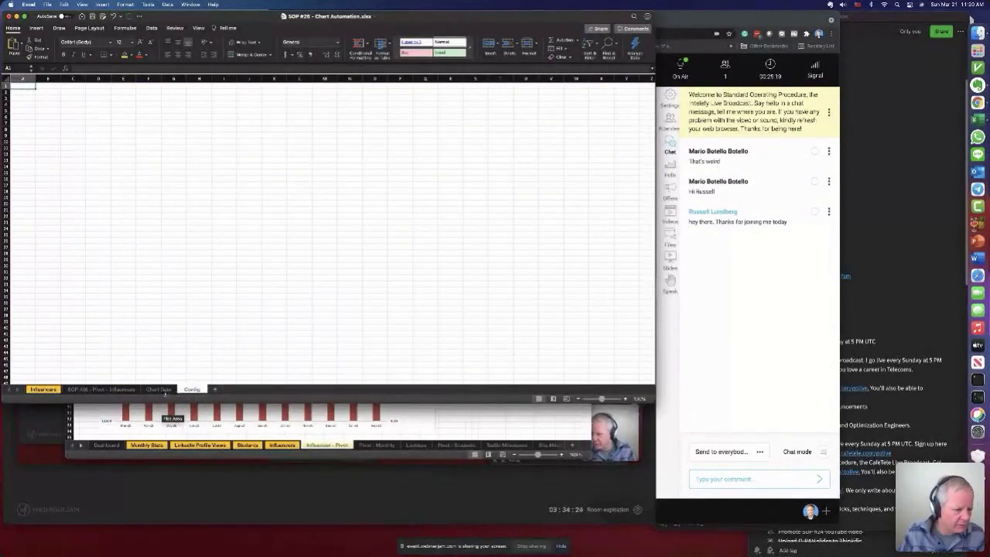
click(164, 391)
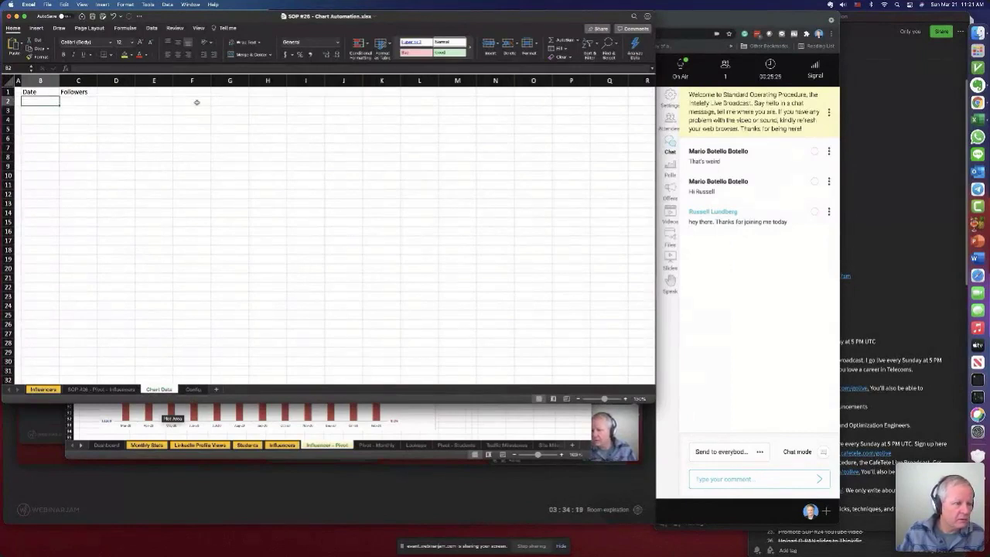
click(524, 414)
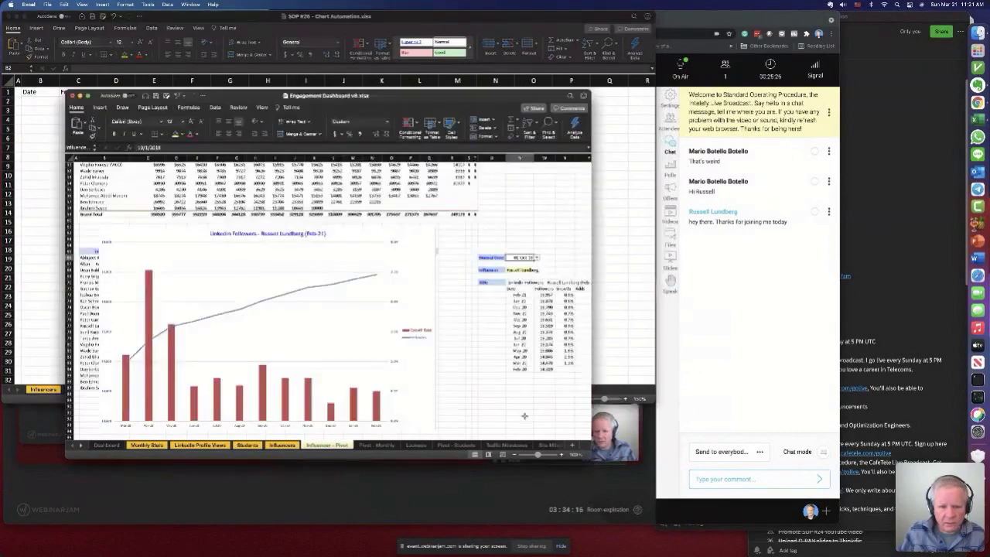
scroll(232, 421, down, 1)
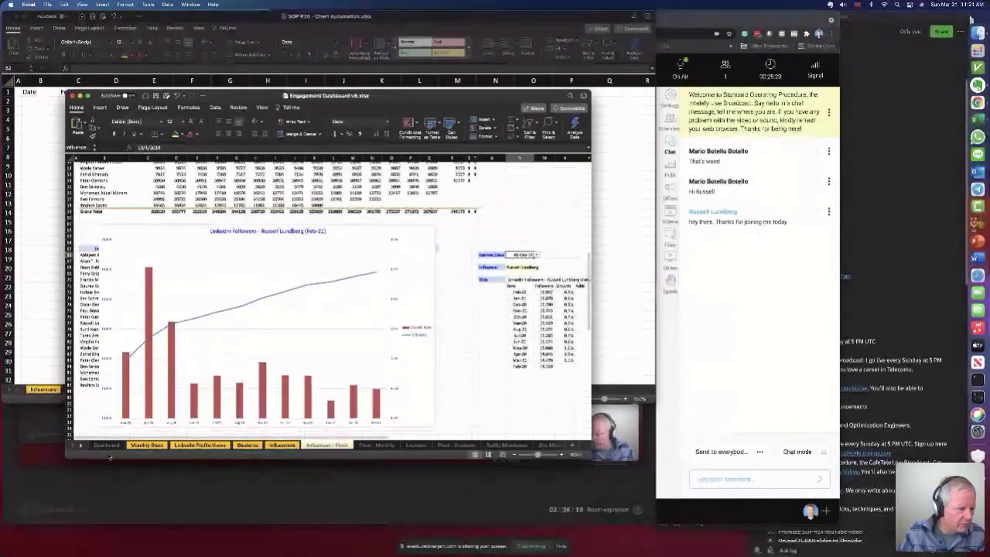
Add the headers Growth in D1 and Adds in E1
click(120, 92)
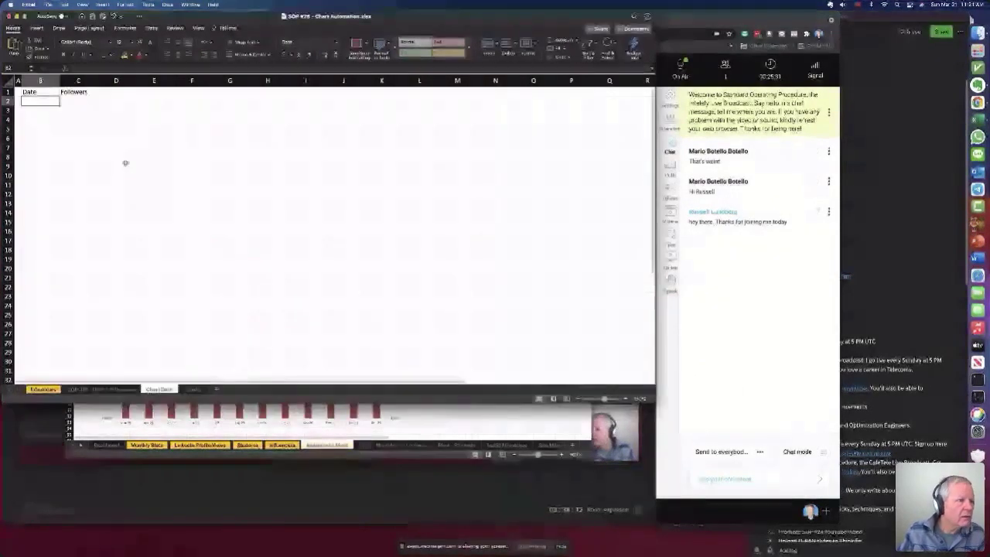
text(Growth)
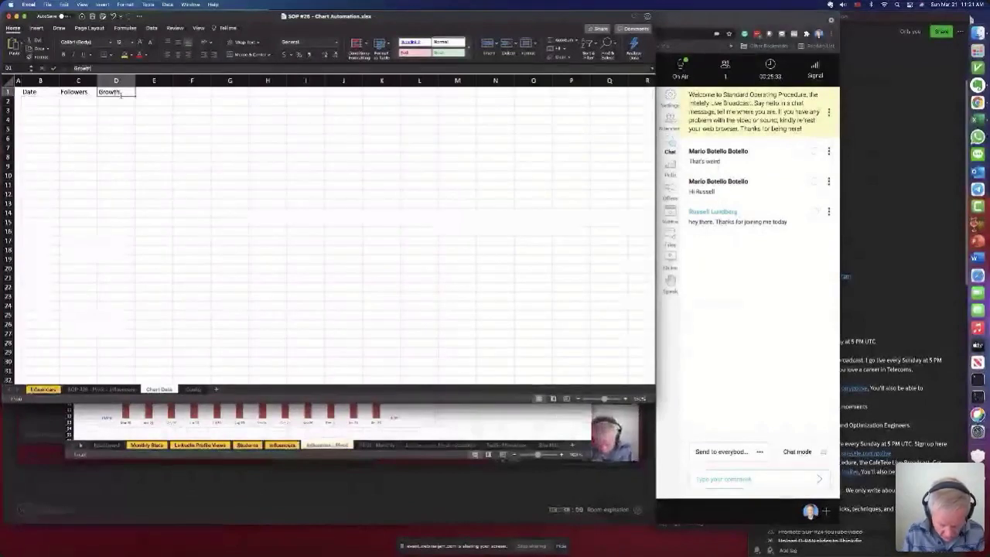
key(Tab)
text(Add)
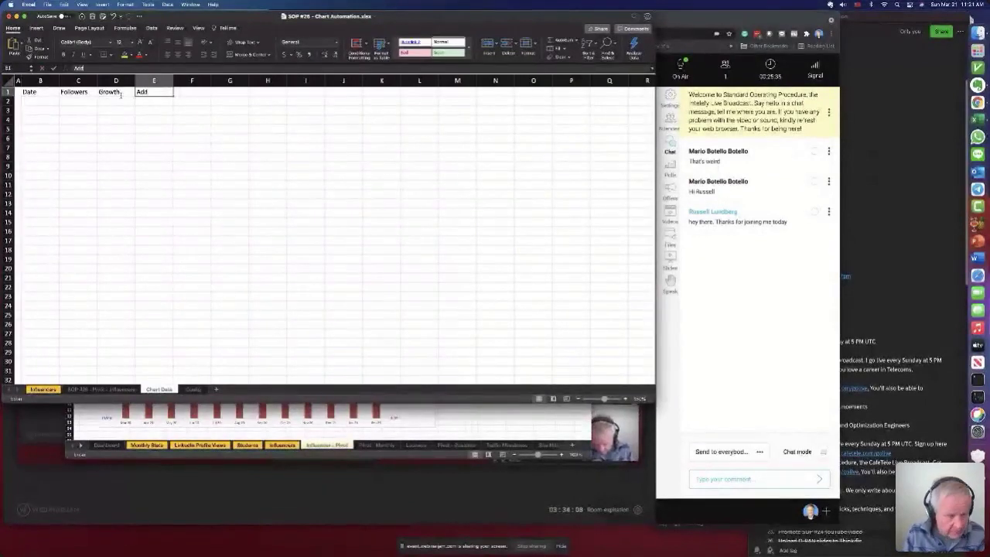
text(s)
key(Return)
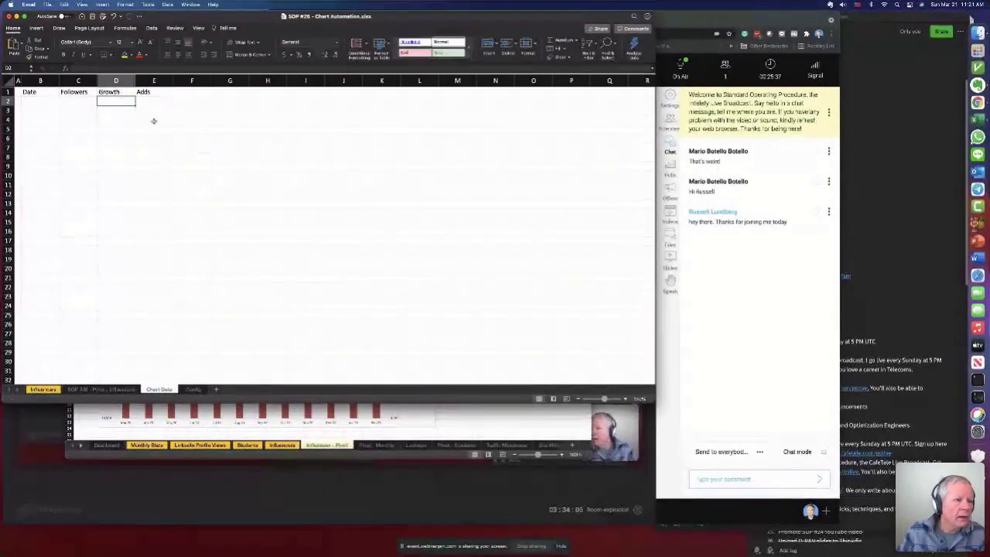
Label J2 'Latest_Date' and begin a =max( formula in I2
click(349, 101)
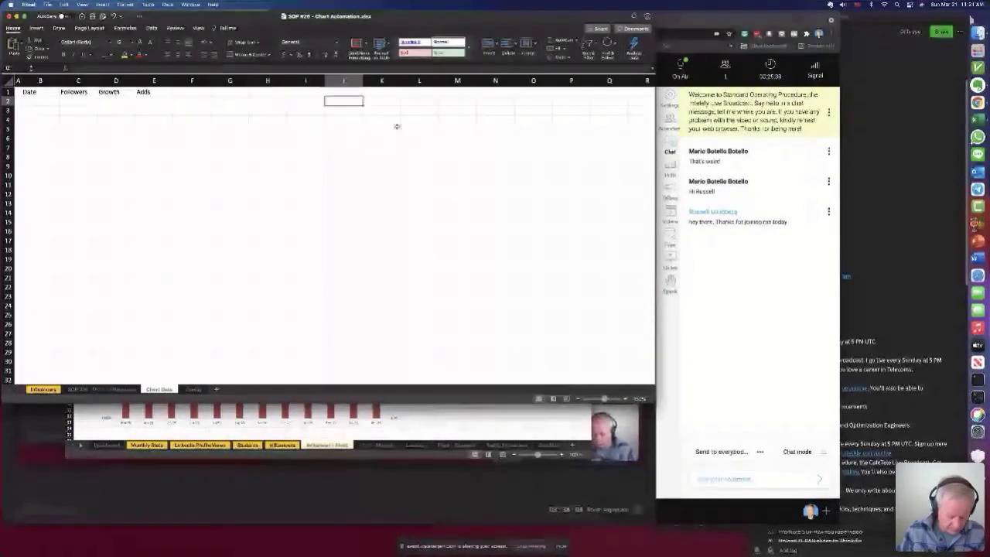
text(La)
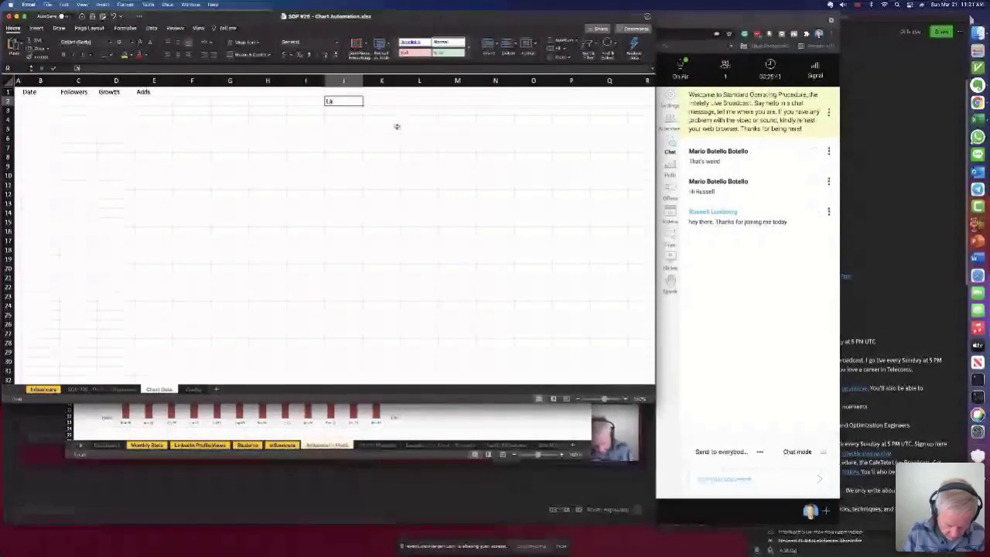
text(test_Date)
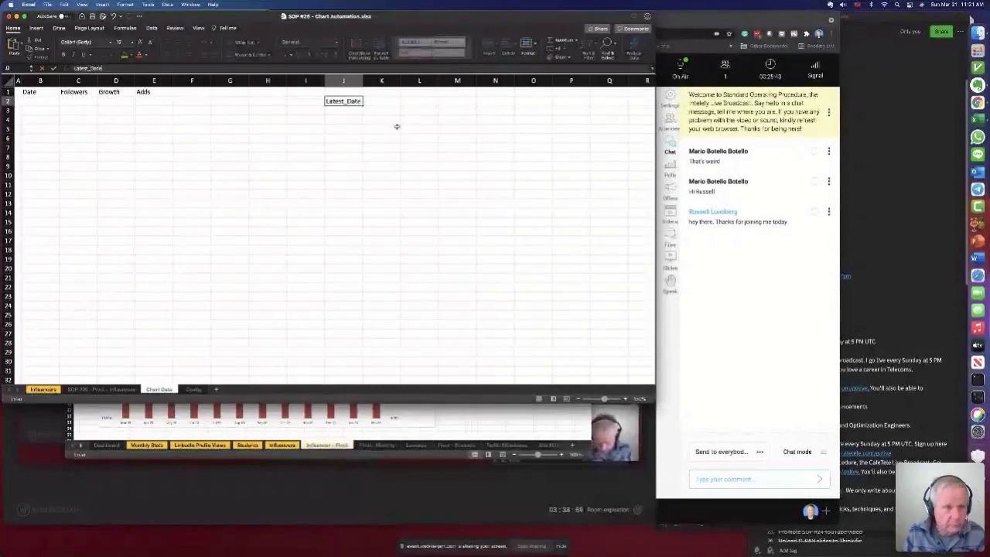
key(Return)
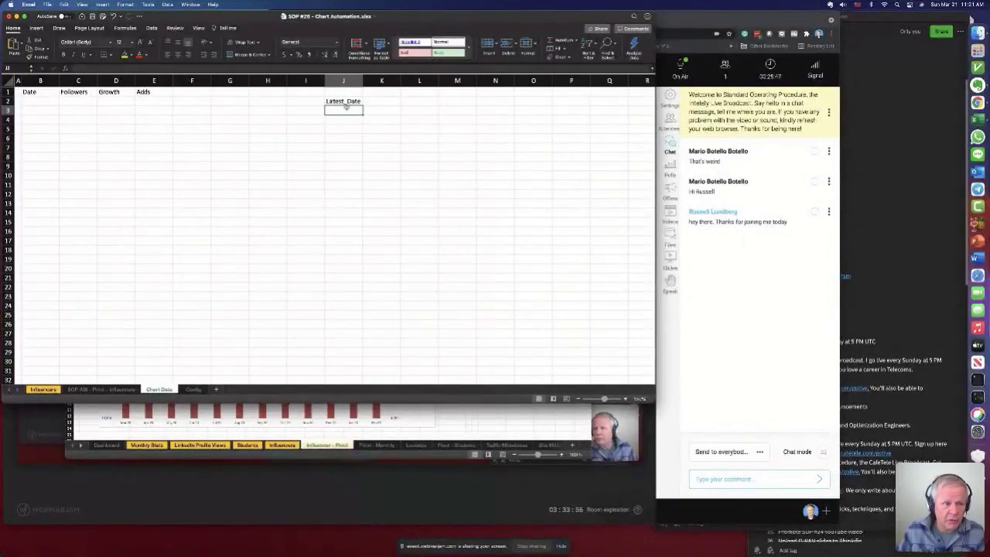
click(314, 103)
text(=)
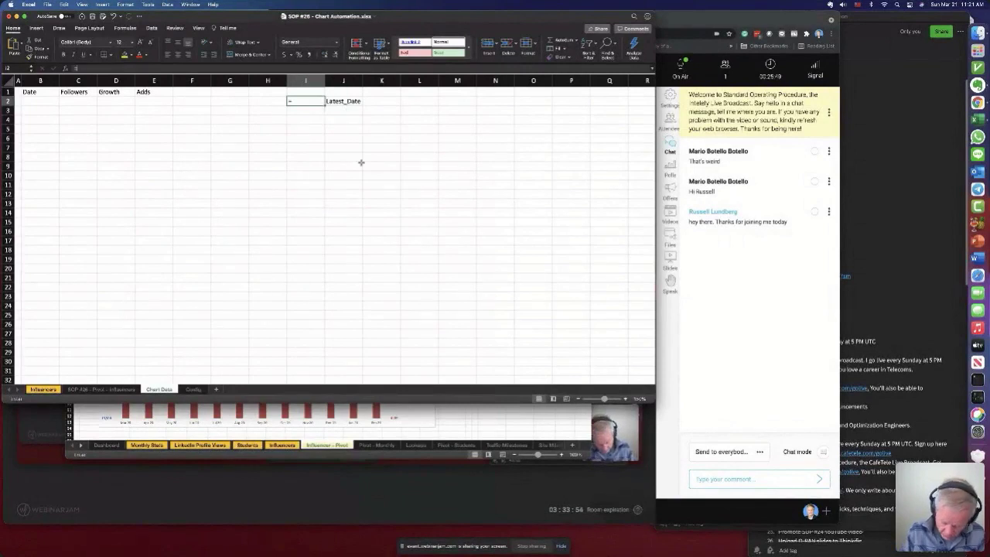
text(max()
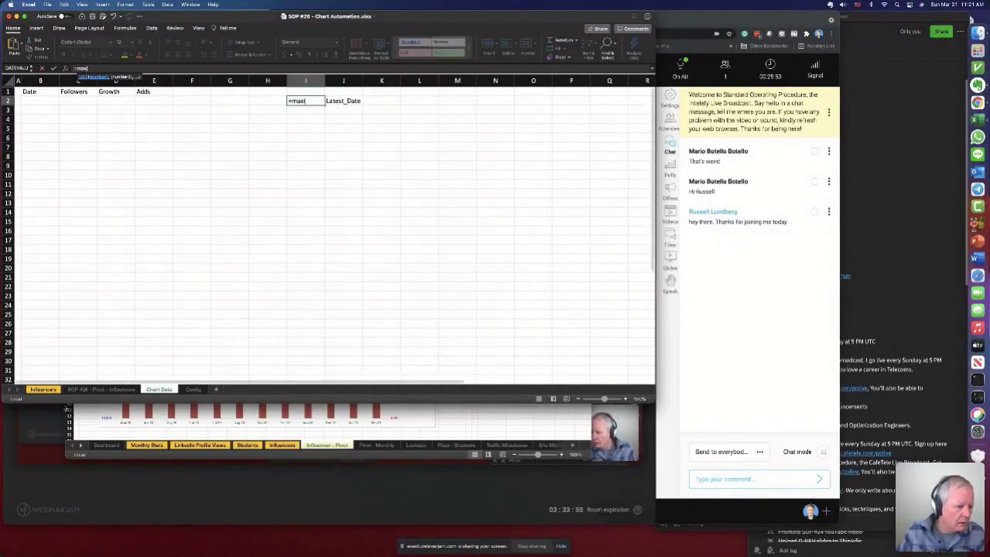
Complete I2's formula as =MAX(Influencers!B:B) over the Influencers Date column
click(44, 389)
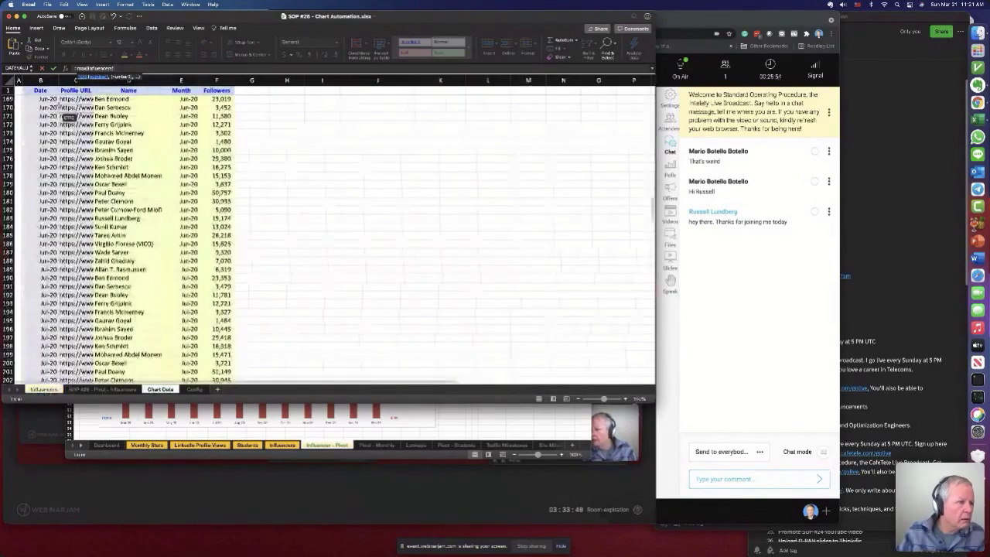
drag(44, 82, 62, 125)
text())
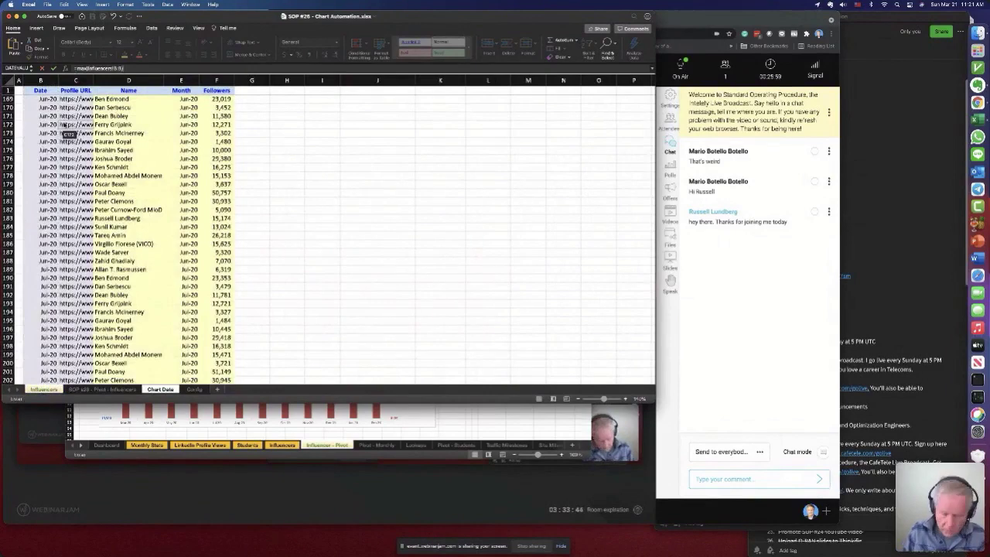
key(Return)
Format I2 as a dd-mmm-yy date so it shows 01-Feb-21
click(307, 103)
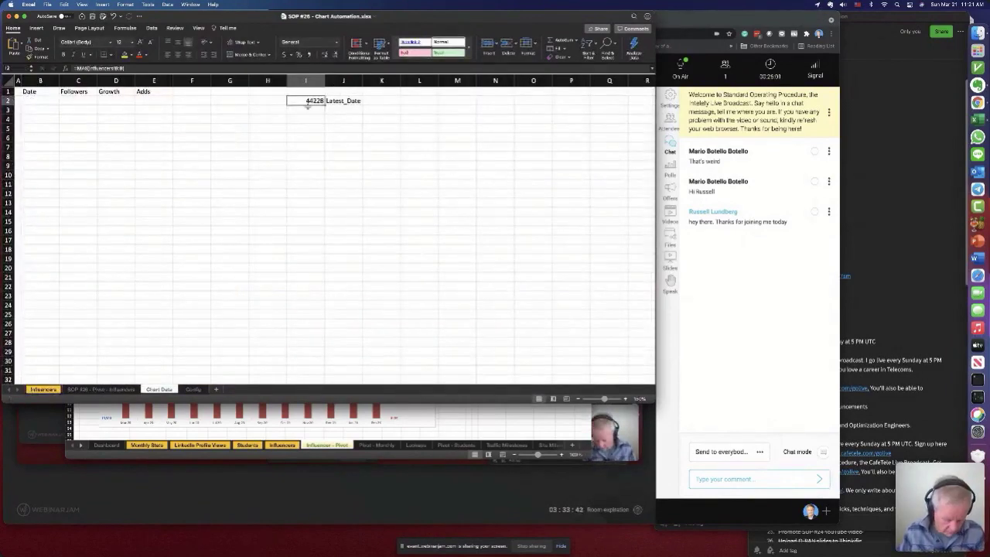
key(super+1)
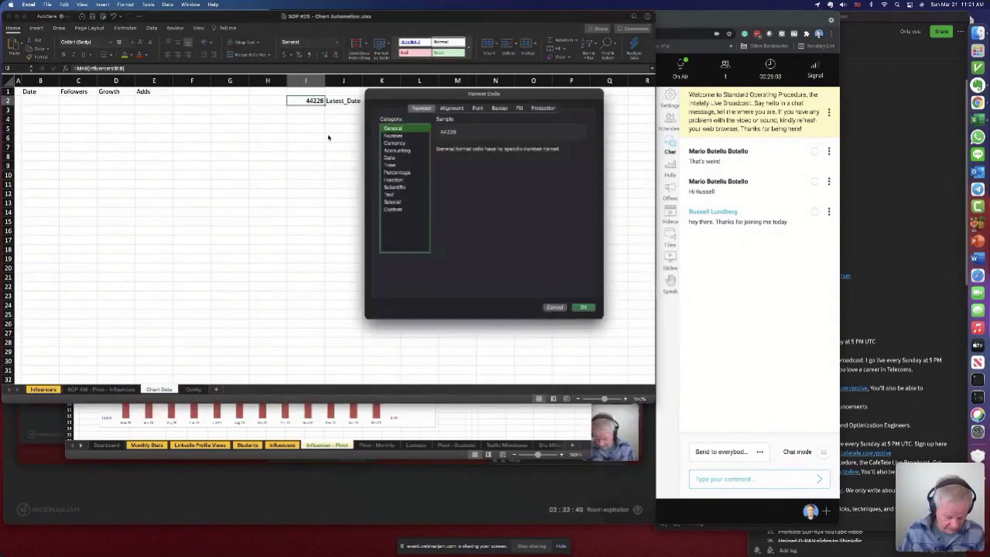
click(390, 157)
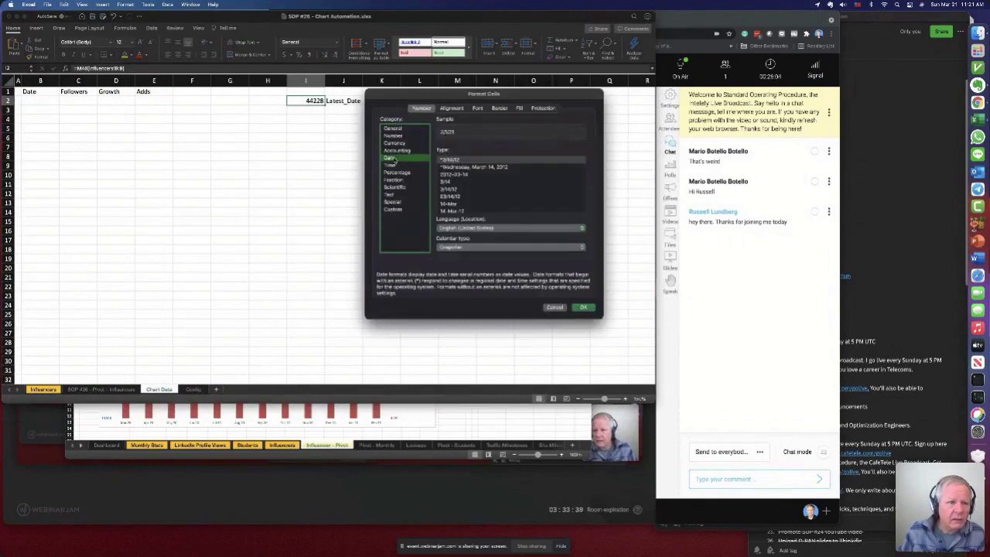
scroll(467, 201, down, 1)
click(476, 209)
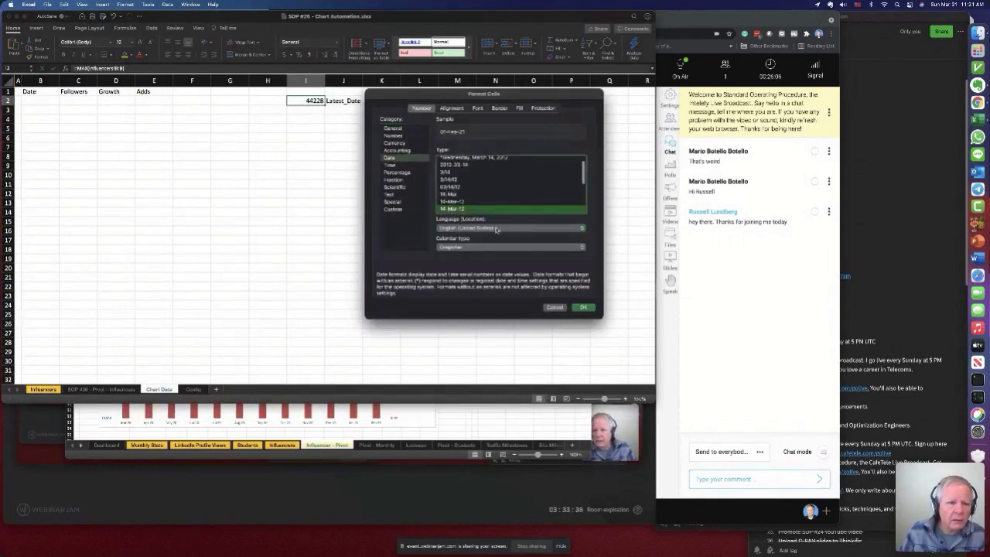
click(584, 308)
Add the labels Override in J3 and Used_Date in J4
click(327, 108)
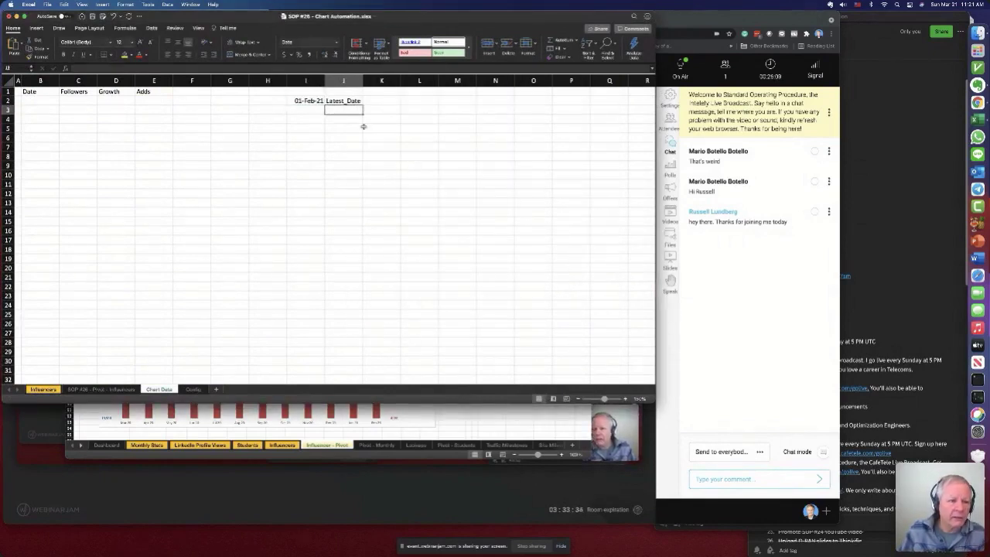
text(Over)
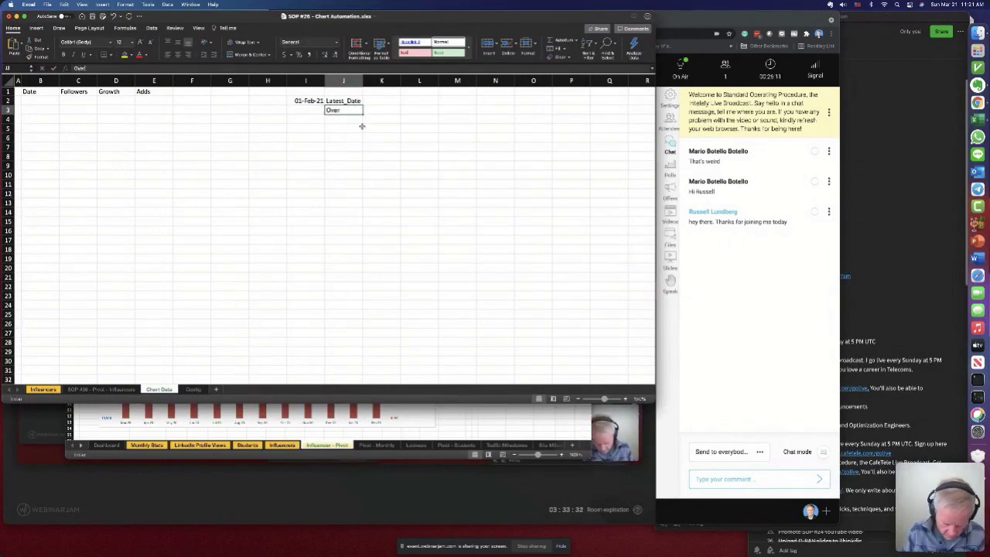
text(ride)
key(Return)
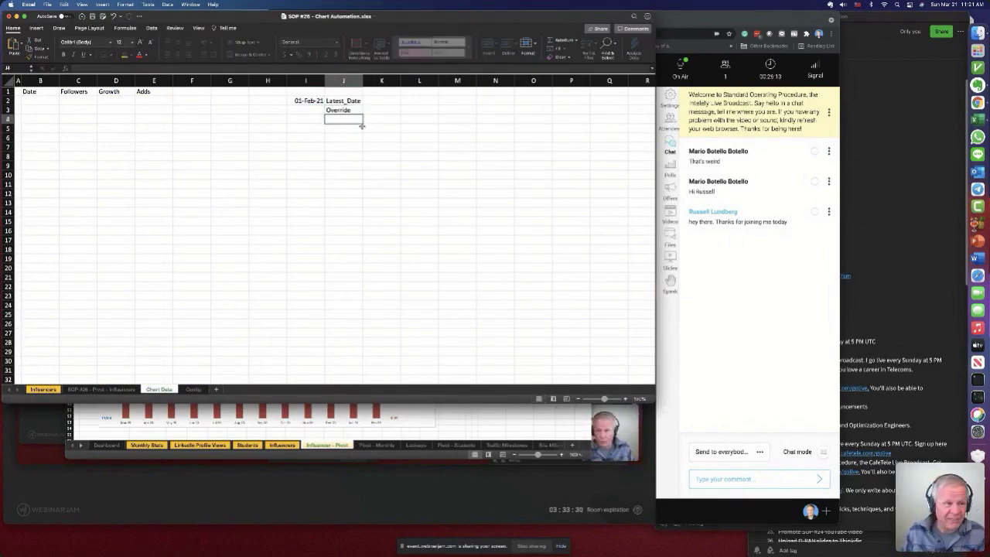
scroll(364, 127, down, 5)
scroll(364, 127, up, 5)
text(Use)
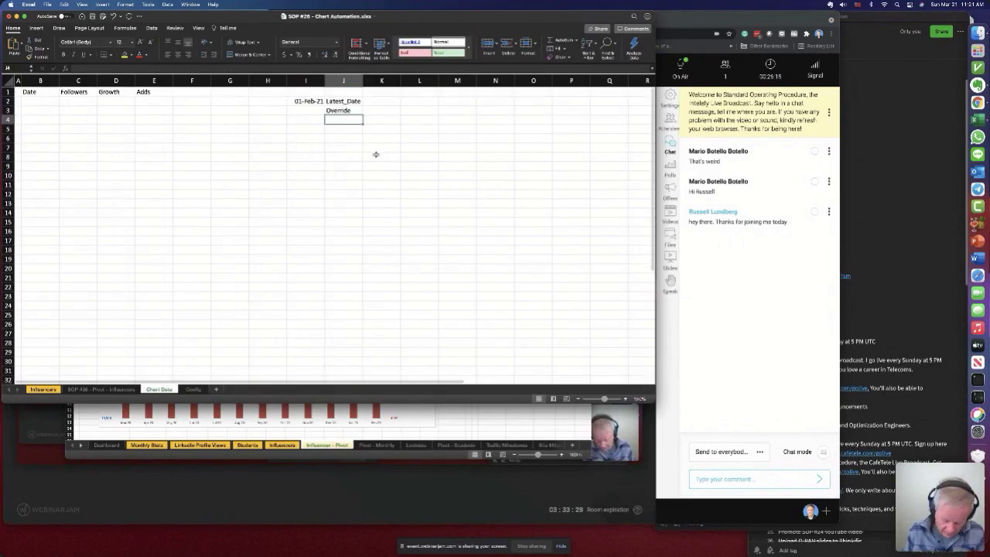
text(d_Date)
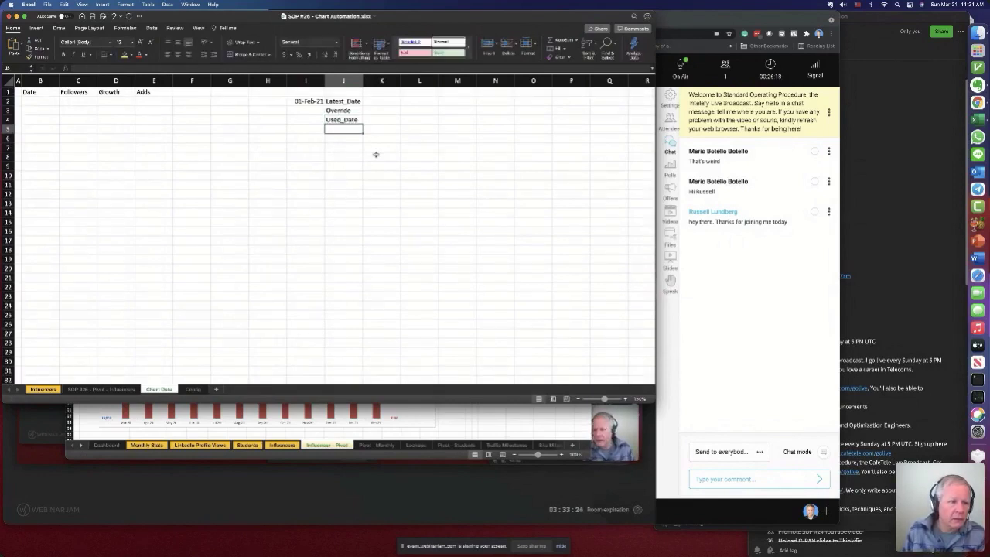
key(Return)
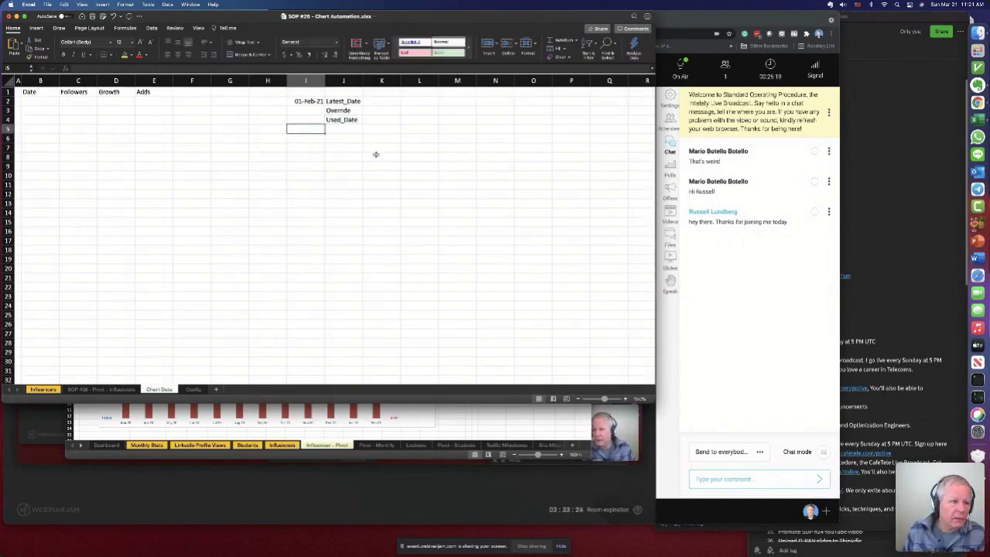
Enter =IF(I3,I3,I2) in I4 so Used_Date falls back to Latest_Date
click(300, 110)
click(312, 121)
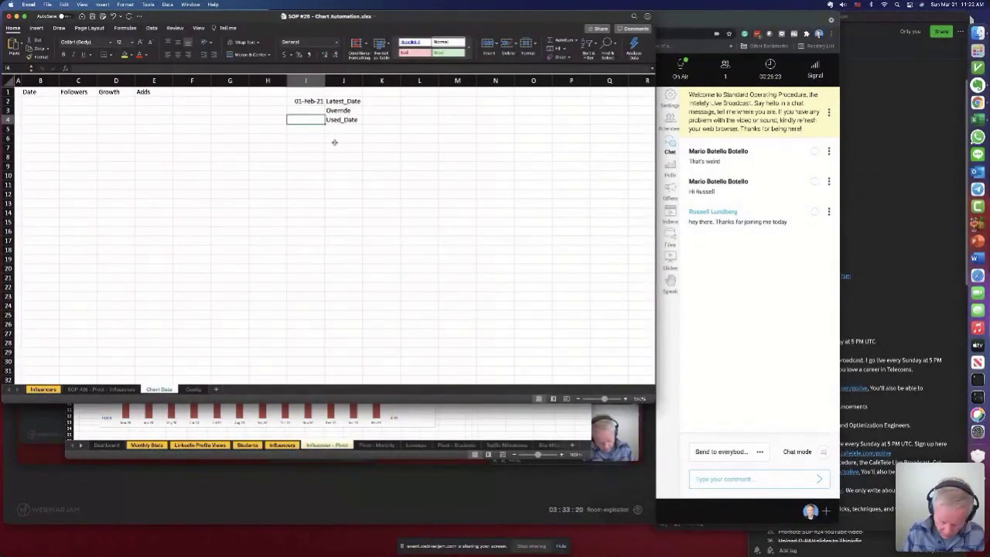
text(=if()
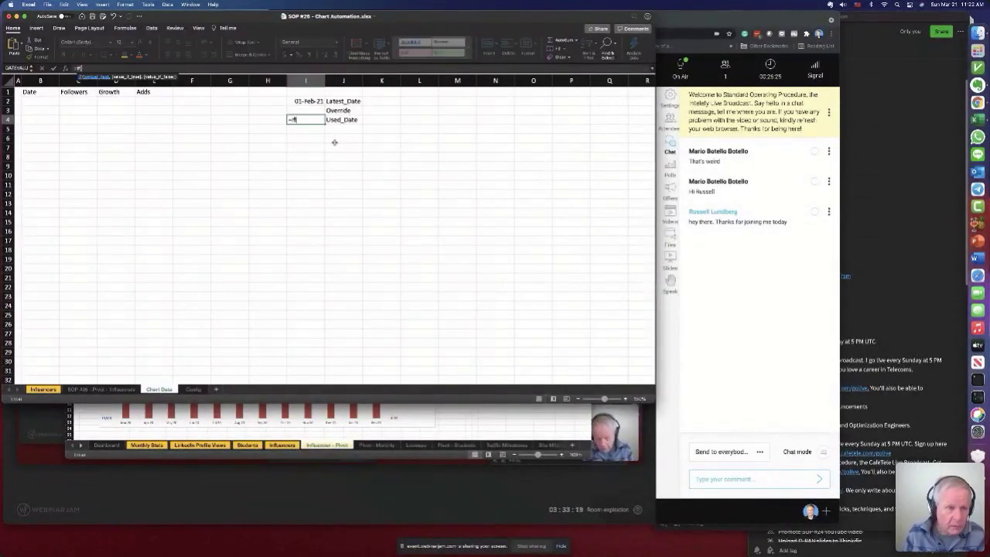
click(308, 110)
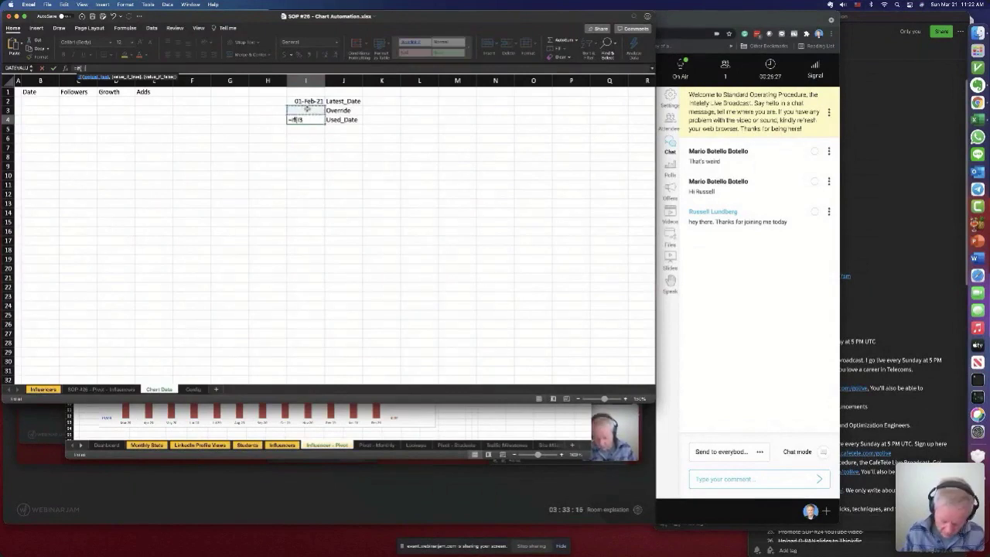
text(,)
scroll(307, 110, down, 1)
click(307, 110)
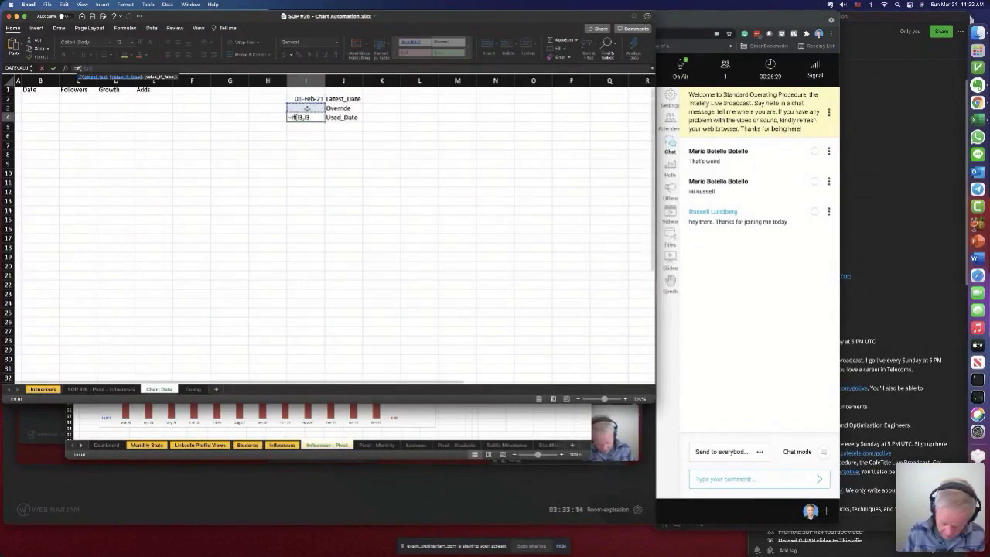
text(,)
click(307, 98)
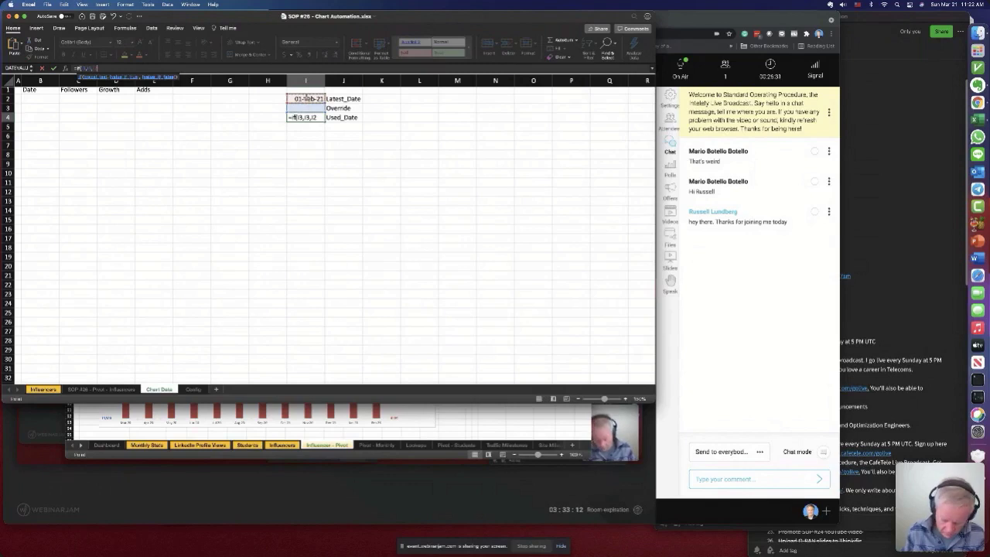
key(Return)
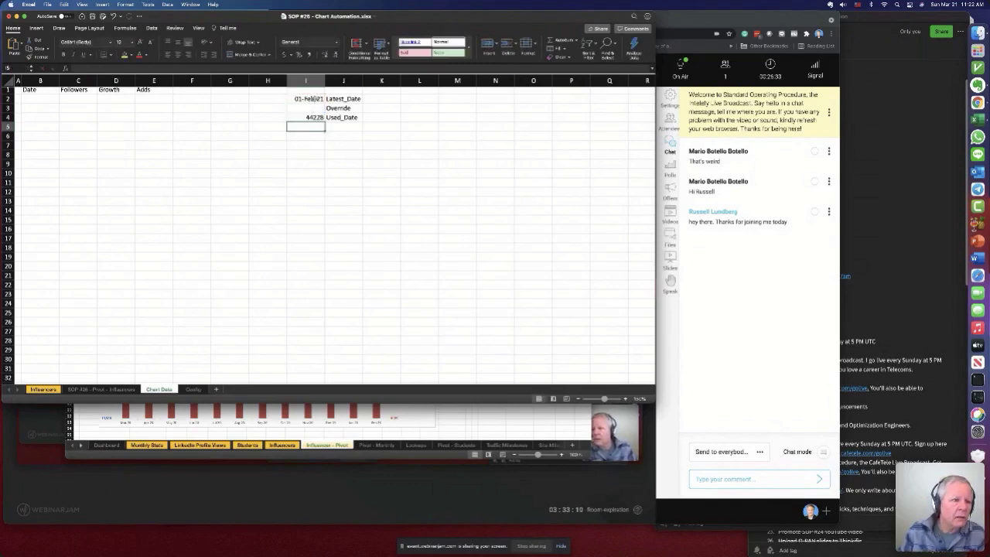
Copy I2's date formatting down to I4 with Fill Formatting Only
click(324, 99)
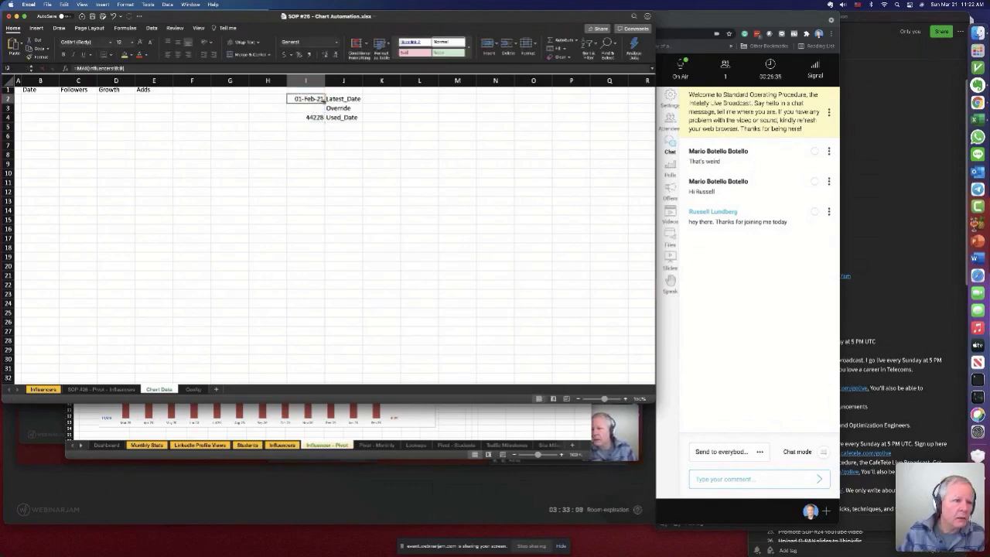
drag(323, 103, 324, 122)
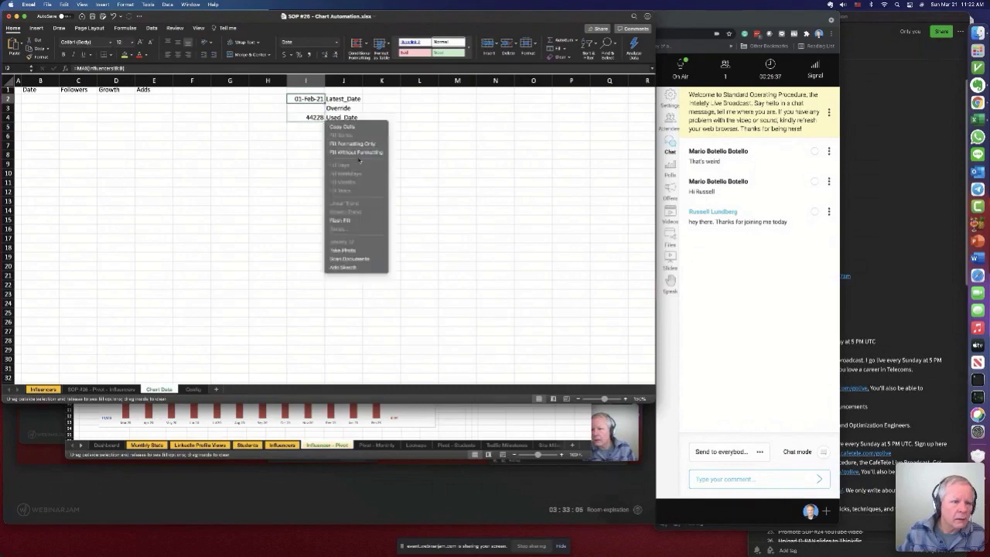
click(353, 143)
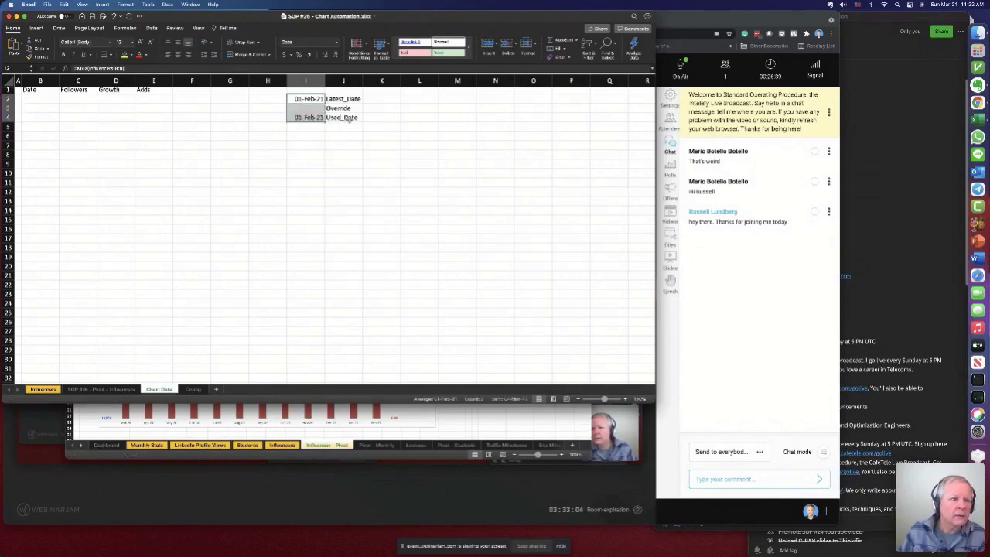
click(308, 117)
Enter 12/2020 as the Override date in I3 and confirm Used_Date shows 01-Dec-20
click(312, 108)
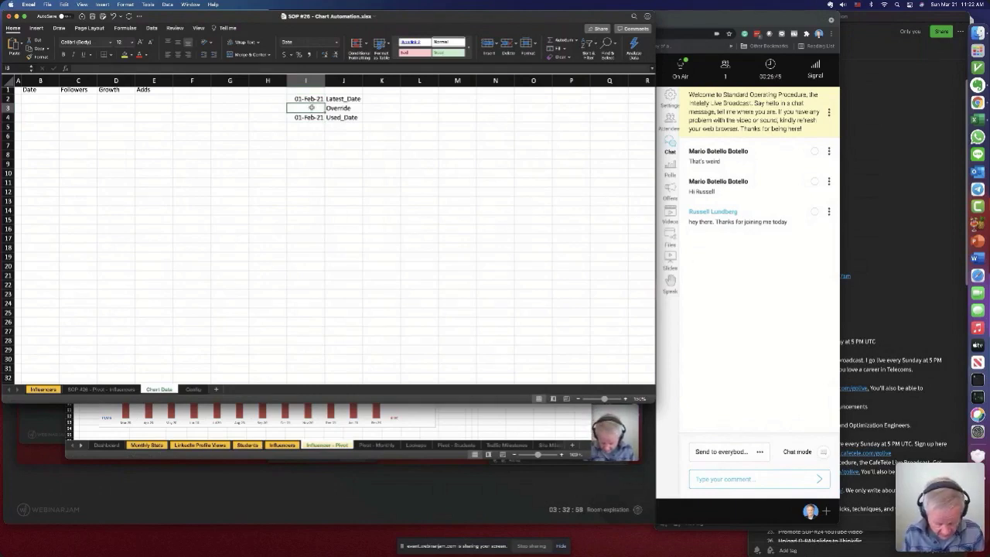
text(12/20)
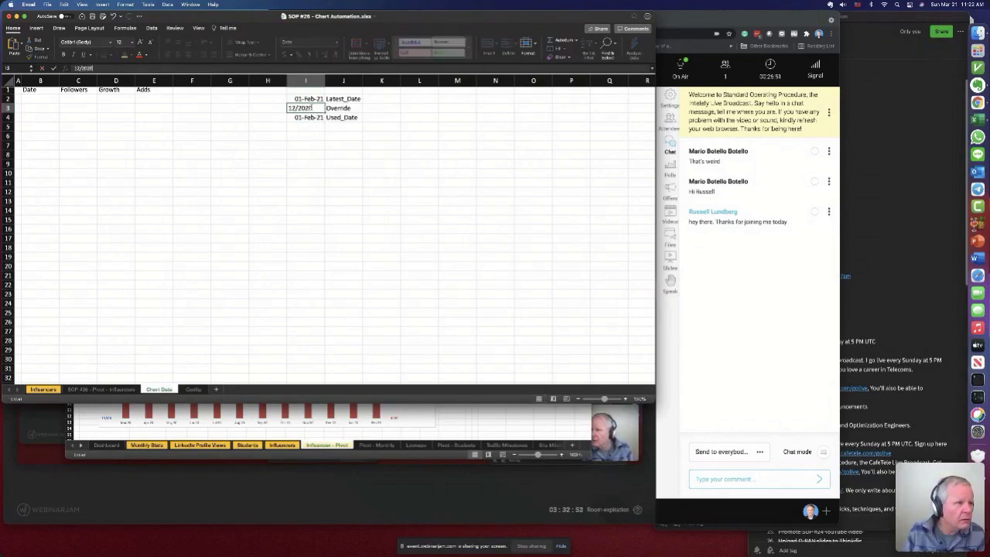
text(20)
key(Return)
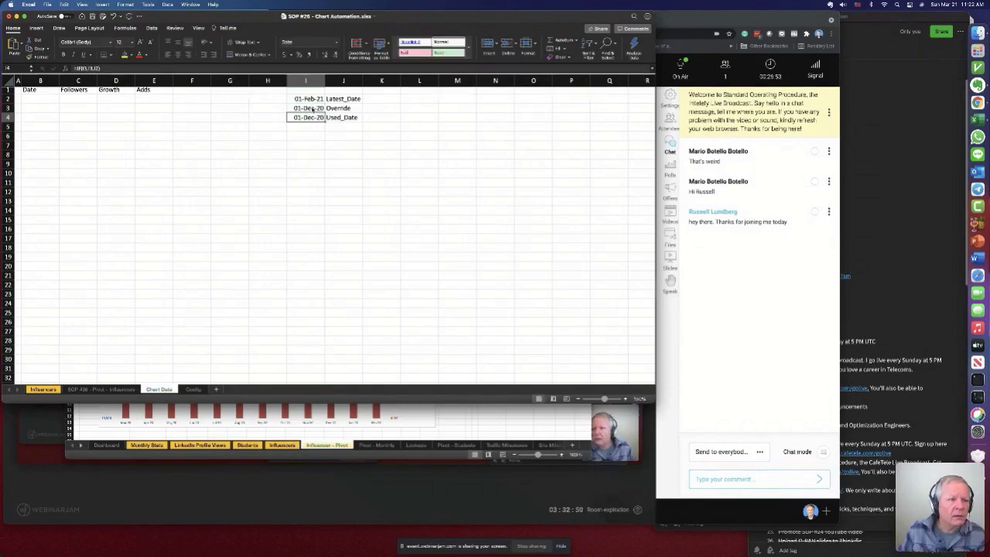
scroll(313, 103, down, 1)
key(Up)
key(Up)
scroll(342, 164, right, 1)
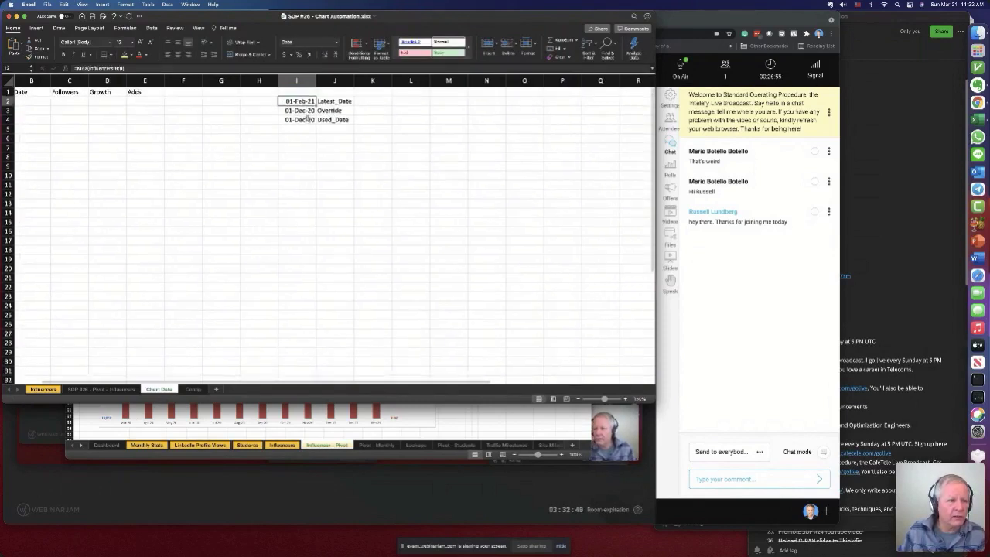
click(305, 119)
click(296, 109)
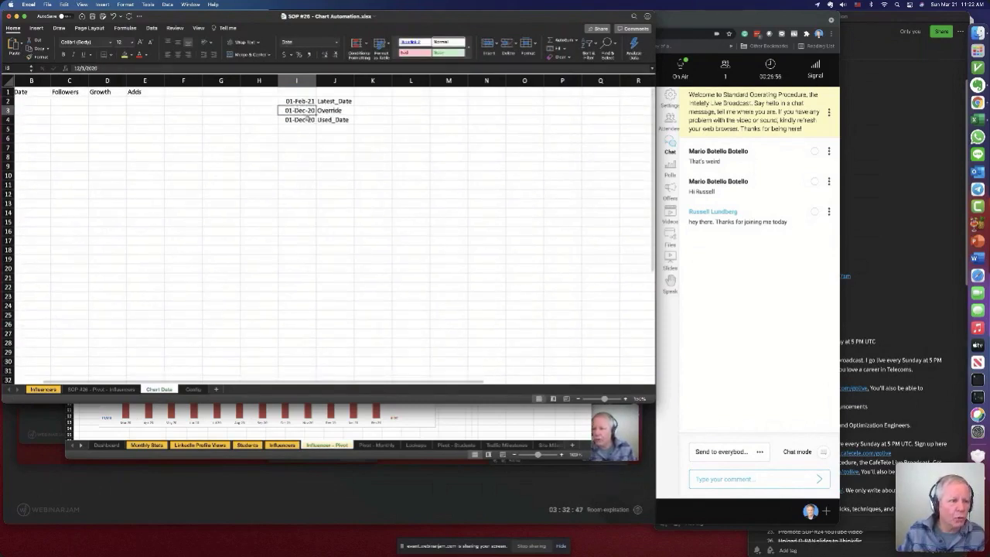
Fill the Override date I3 yellow and Latest_Date I2 and Used_Date I4 light blue
click(132, 56)
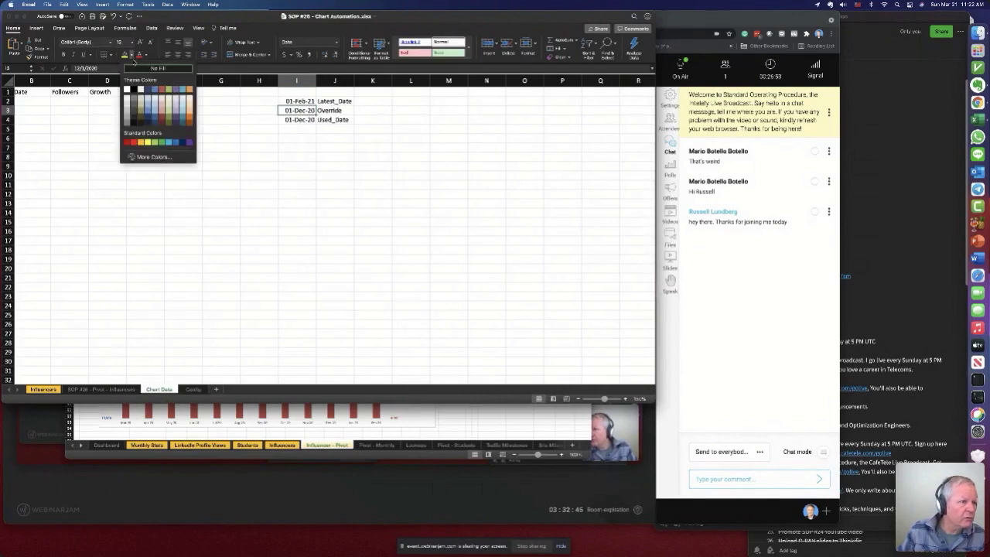
click(147, 143)
click(295, 101)
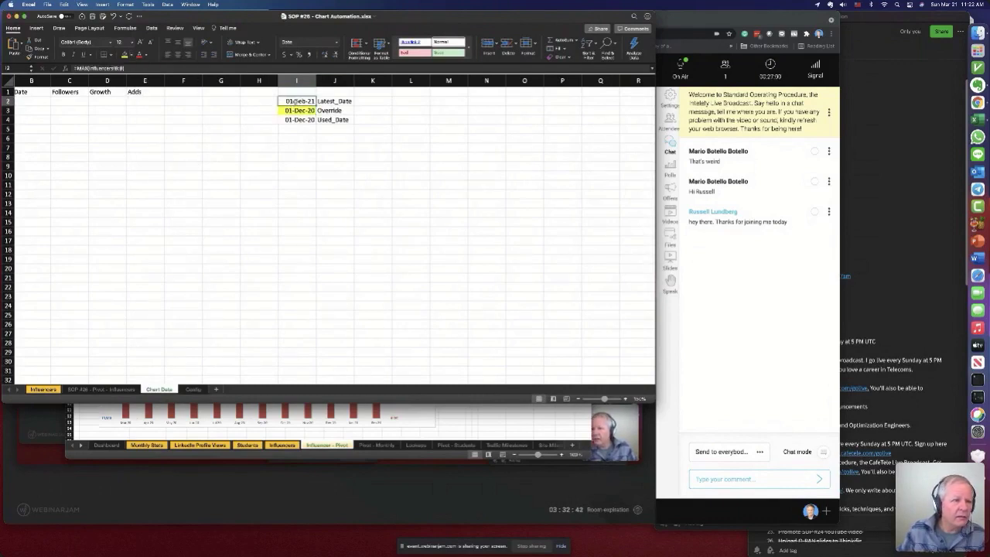
click(130, 56)
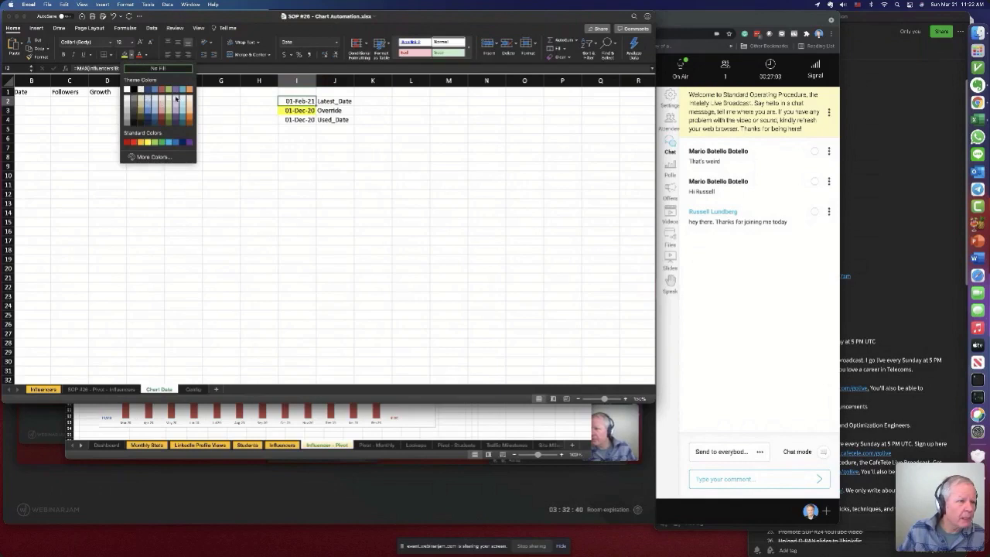
click(176, 98)
click(298, 120)
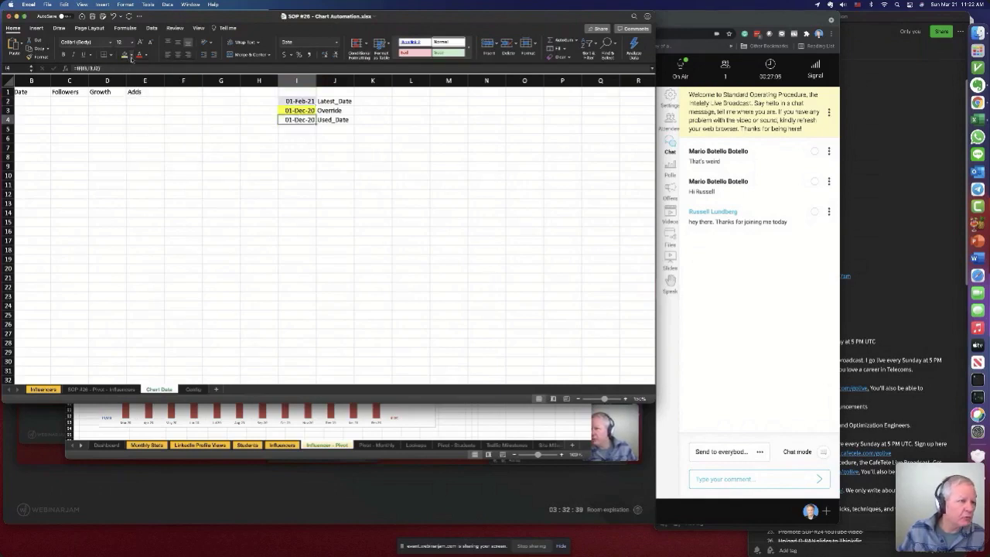
click(132, 55)
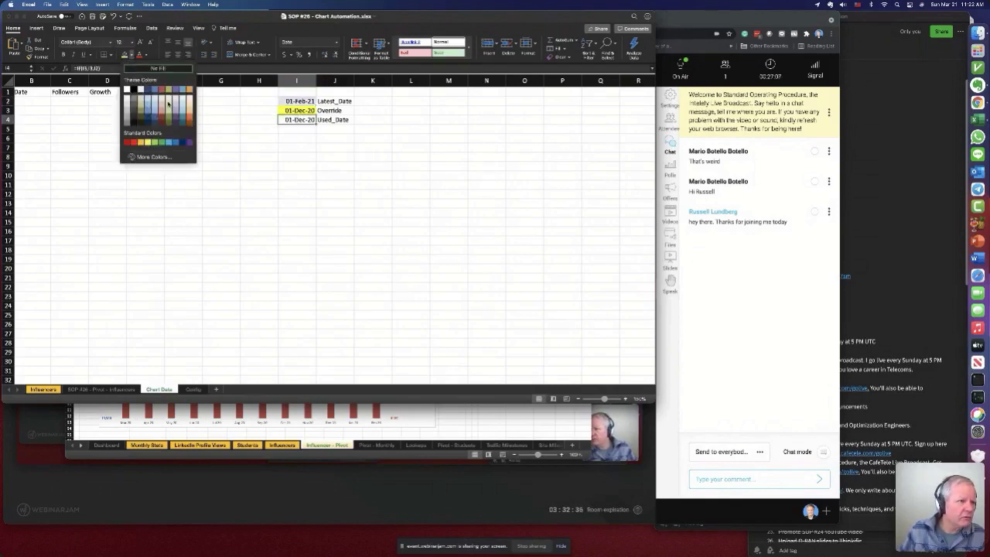
click(177, 98)
Give the labels in J2:J4 a light fill and a custom strong blue font colour
drag(326, 101, 333, 120)
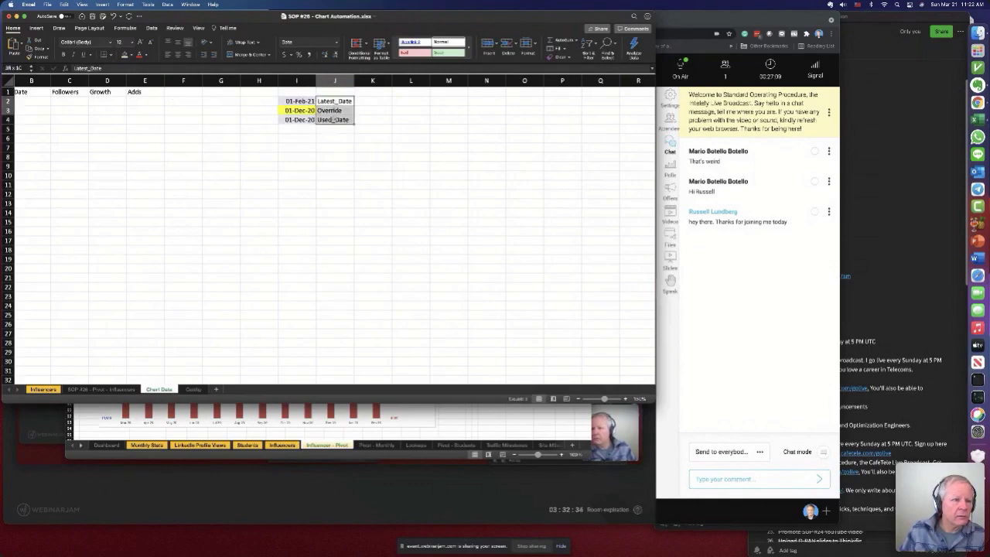
click(131, 56)
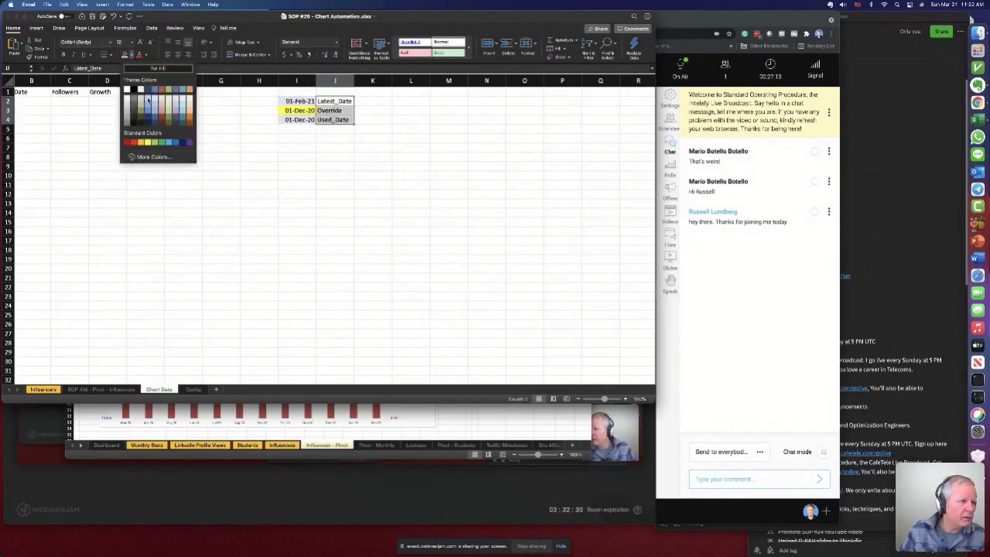
click(148, 99)
click(146, 56)
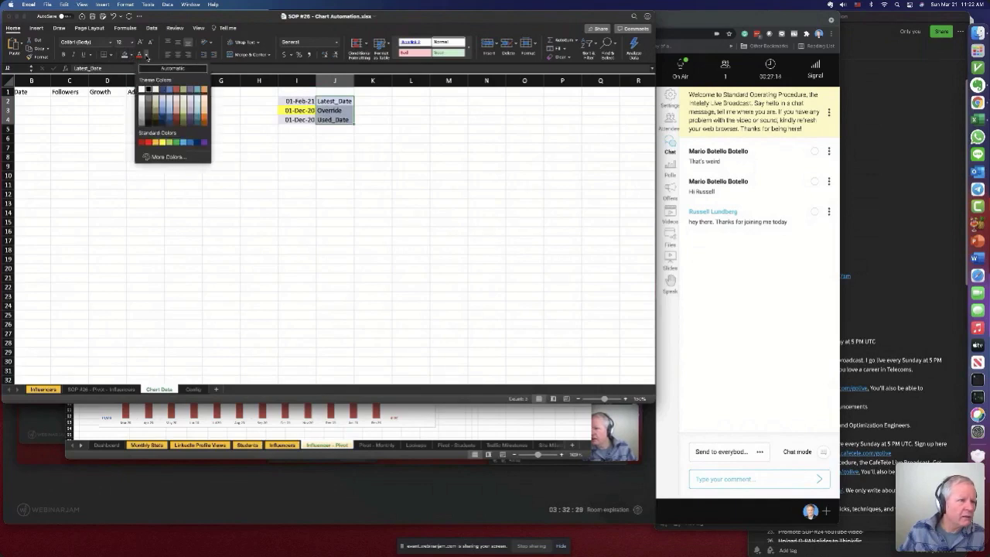
click(165, 157)
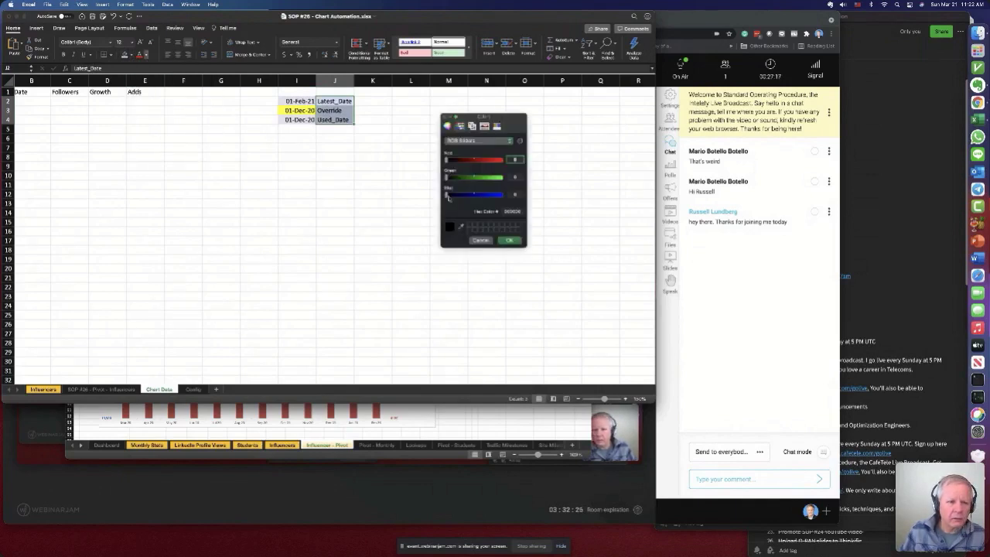
drag(447, 196, 499, 195)
click(510, 241)
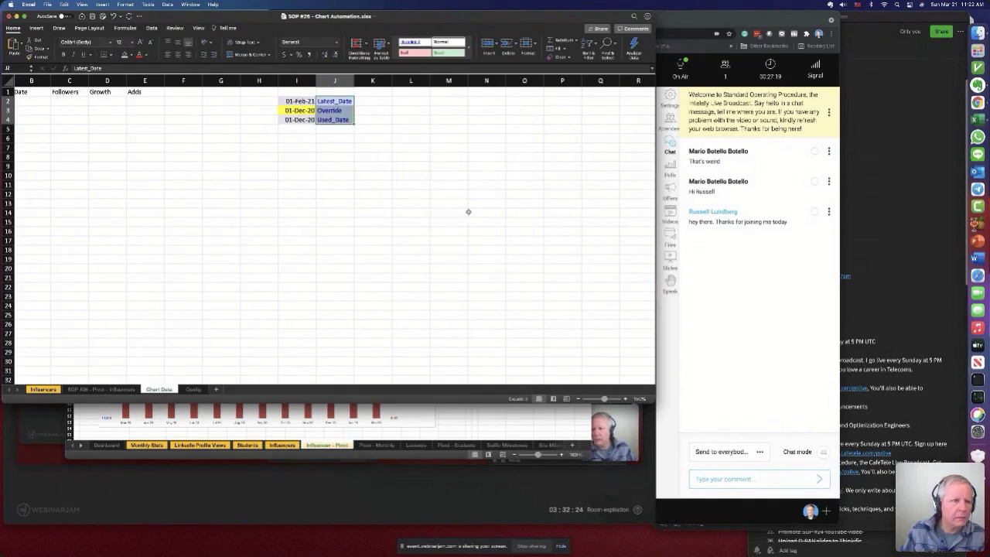
click(371, 151)
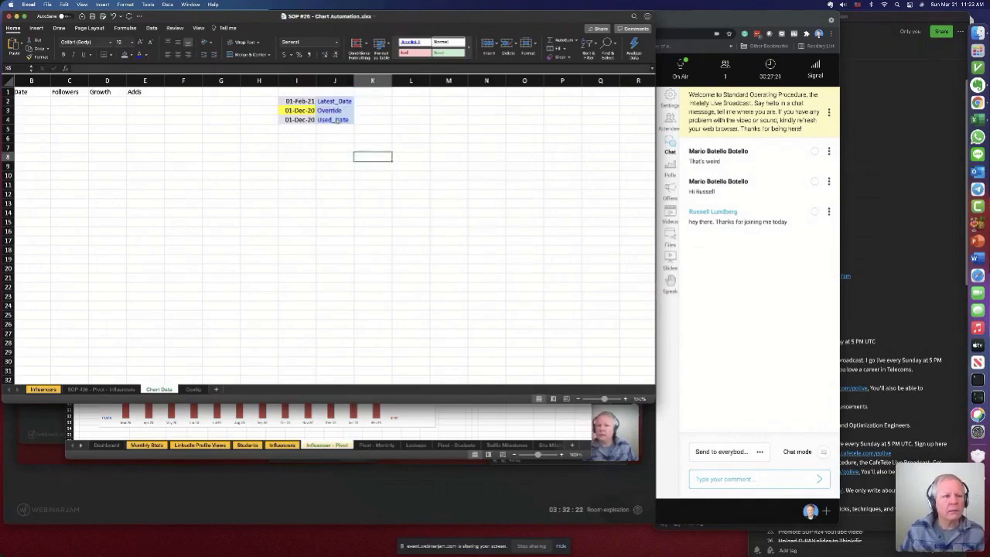
Name cell I4 'Used_Date' by pasting the label into the Name Box
click(335, 122)
key(super+c)
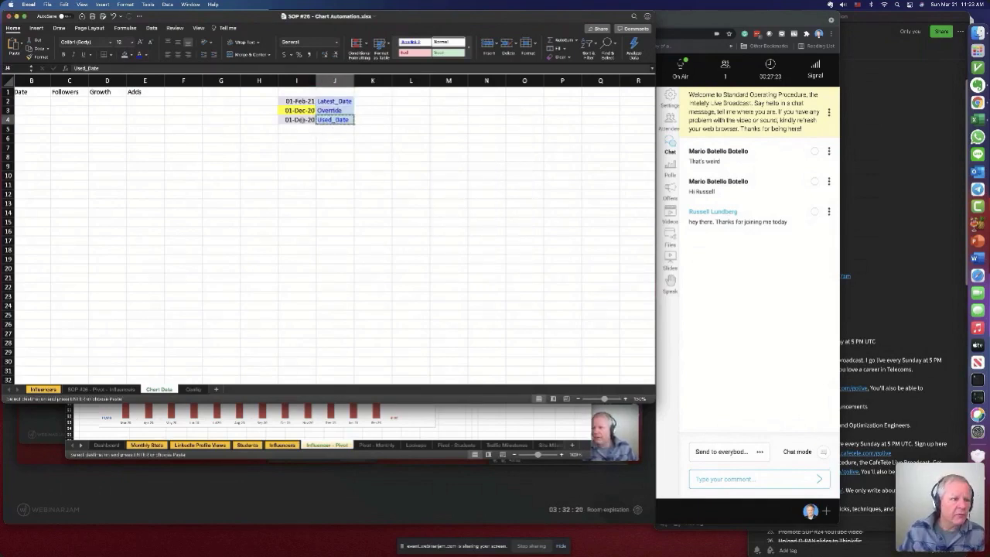
click(302, 121)
click(17, 66)
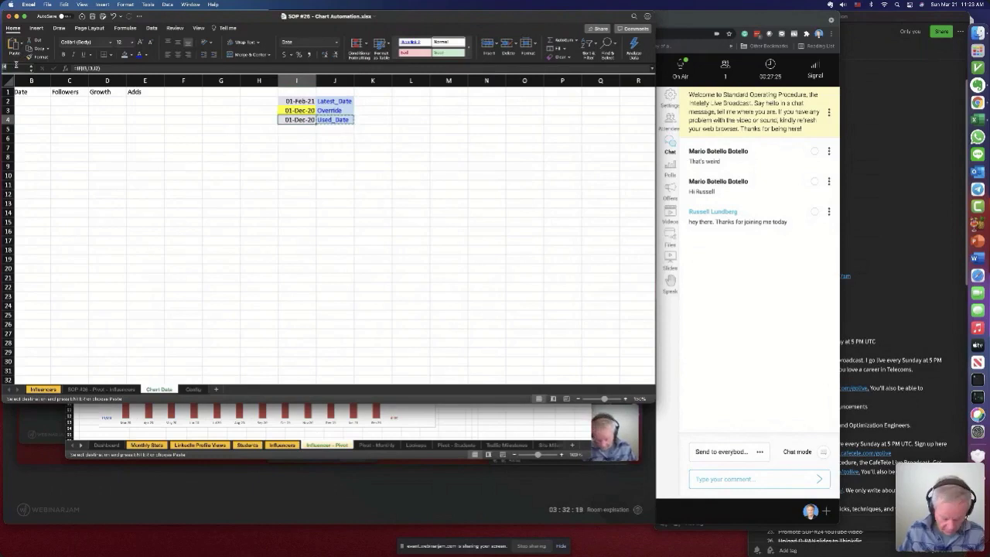
key(super+v)
key(Return)
In B2, type =date(year( and insert the Used_Date named range from the F3 name list
click(294, 141)
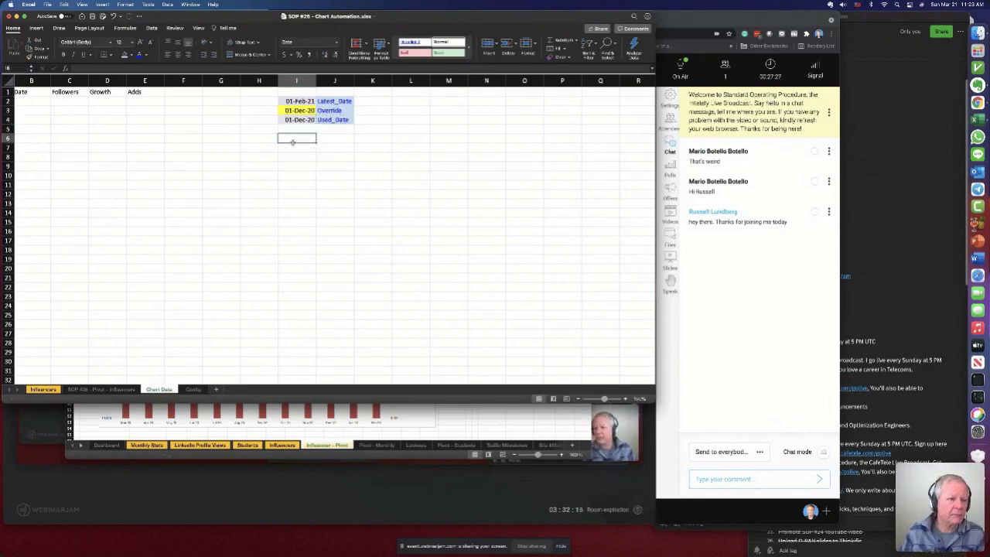
click(35, 100)
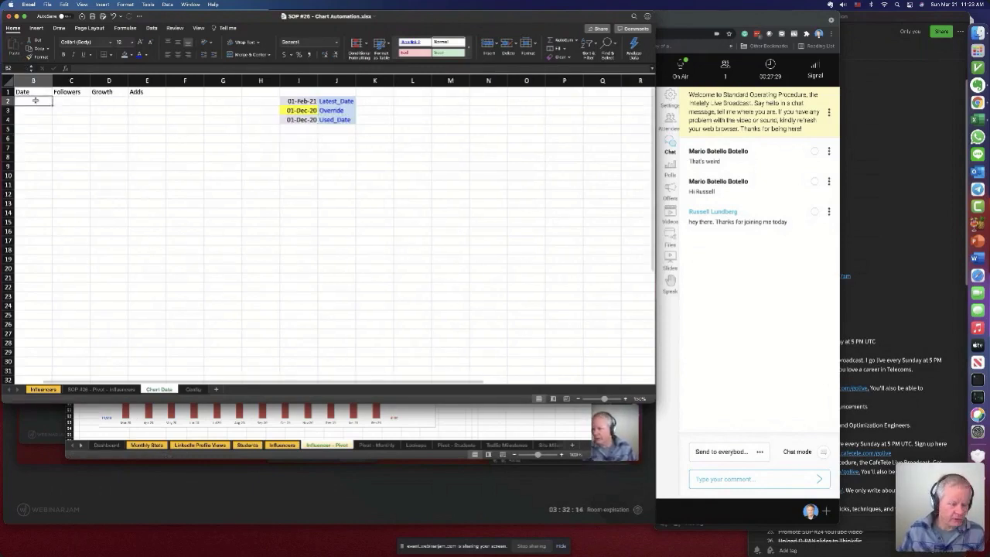
click(35, 101)
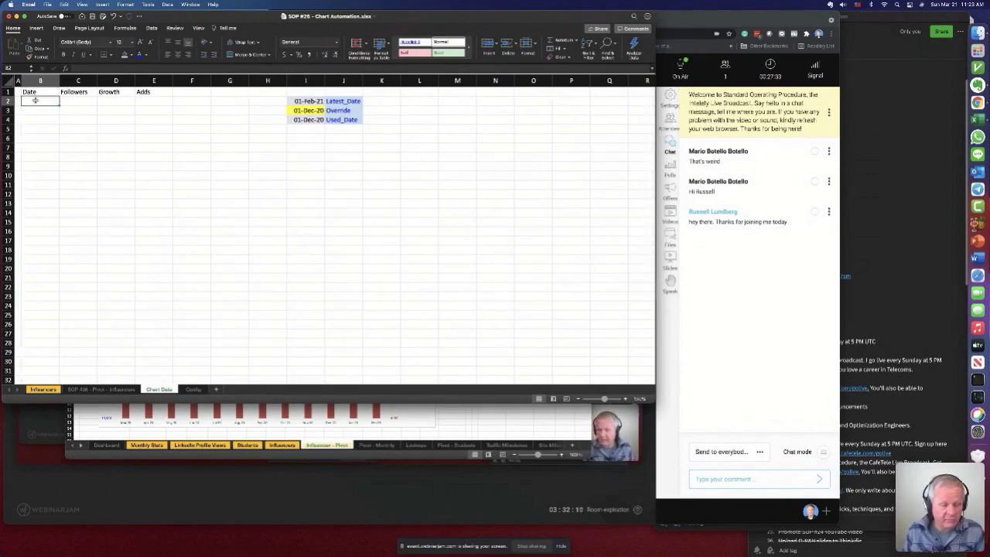
text(=date)
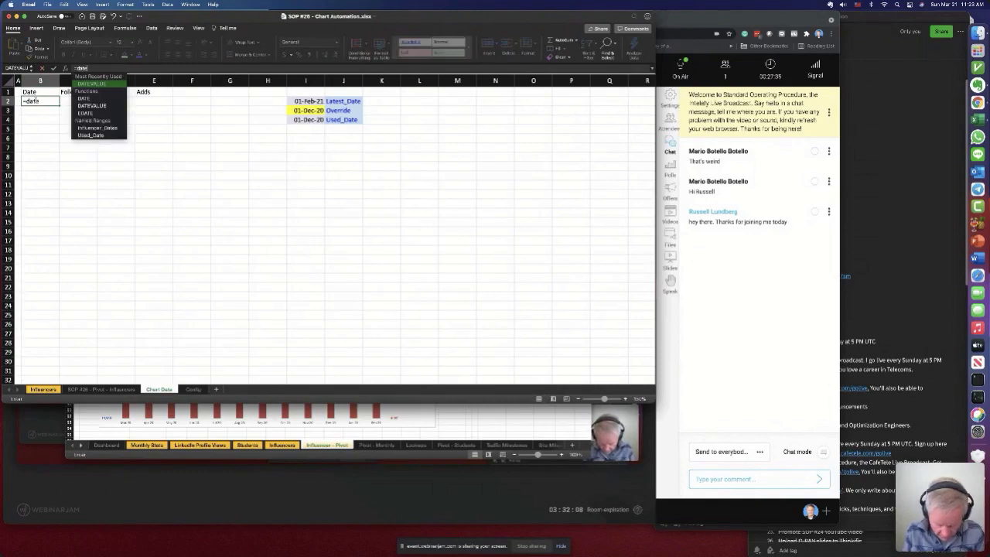
text((year()
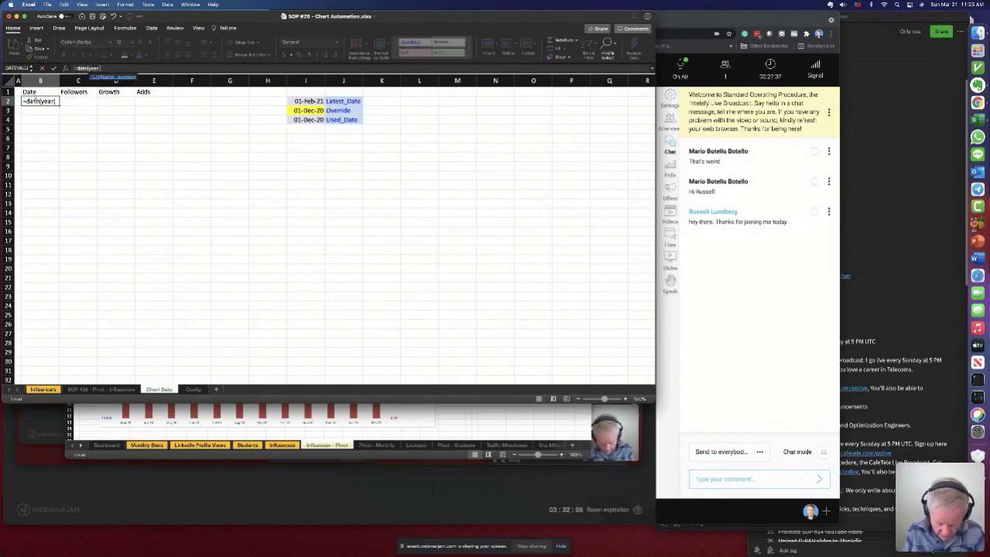
key(F3)
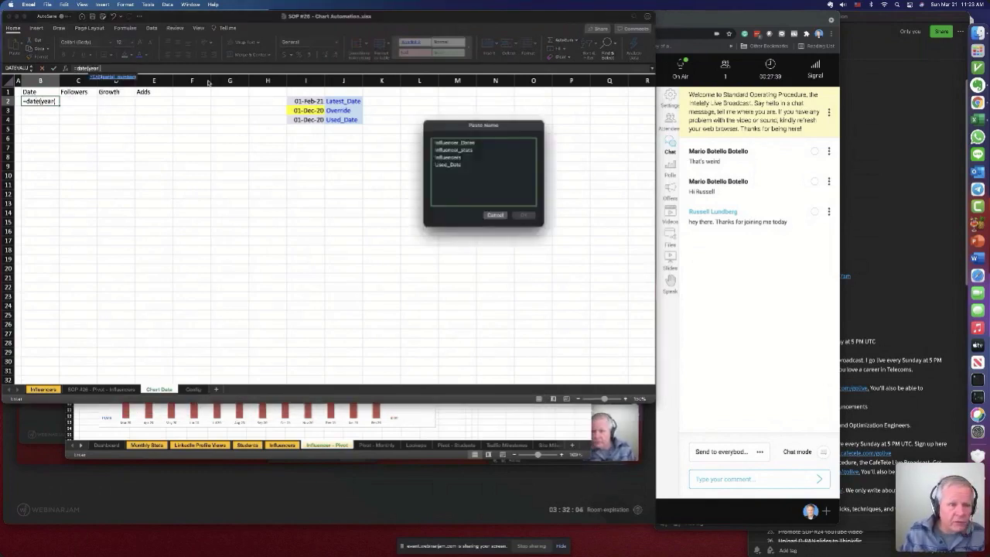
click(456, 166)
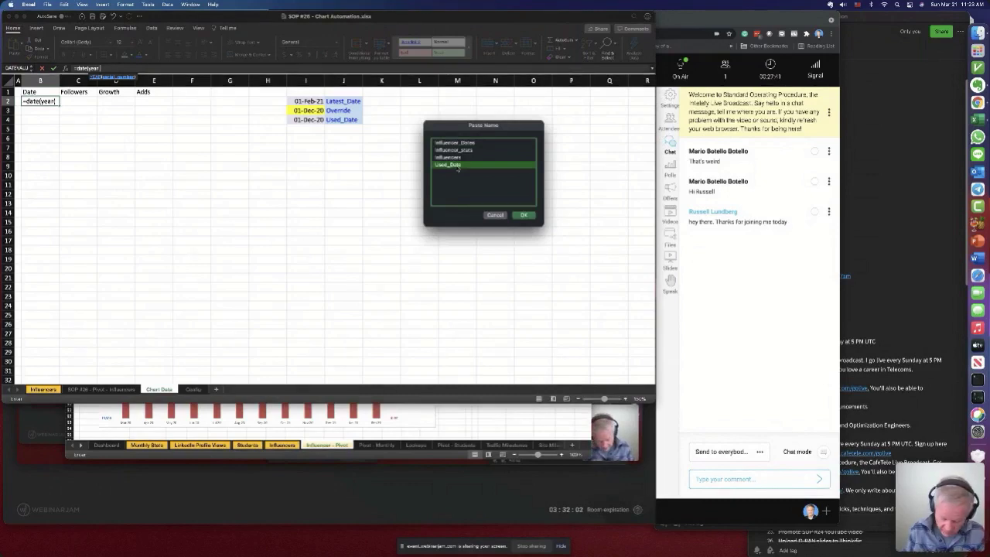
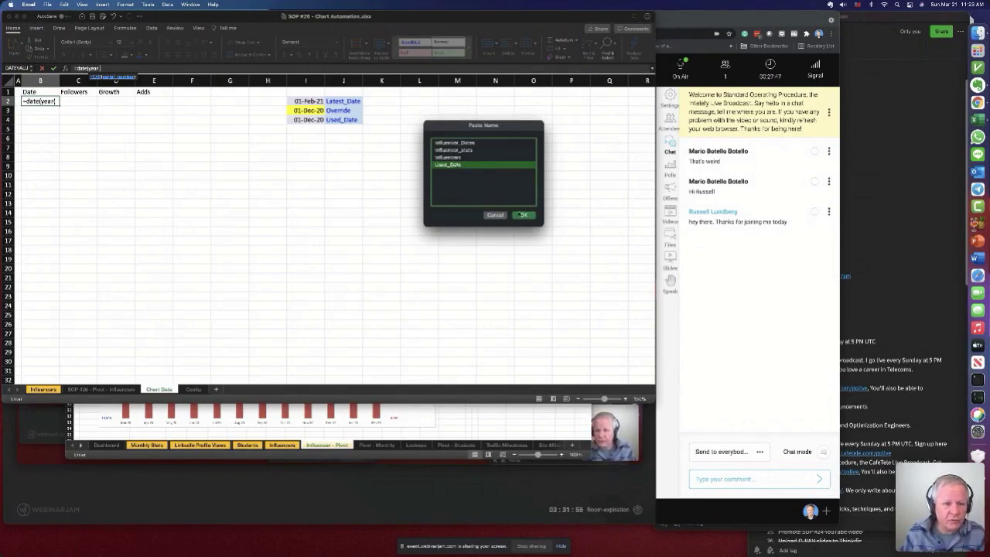
Finish YEAR(Used_Date) in B2's formula and add -ROWS($B$2:B2)+1 with an absolute start cell
click(523, 215)
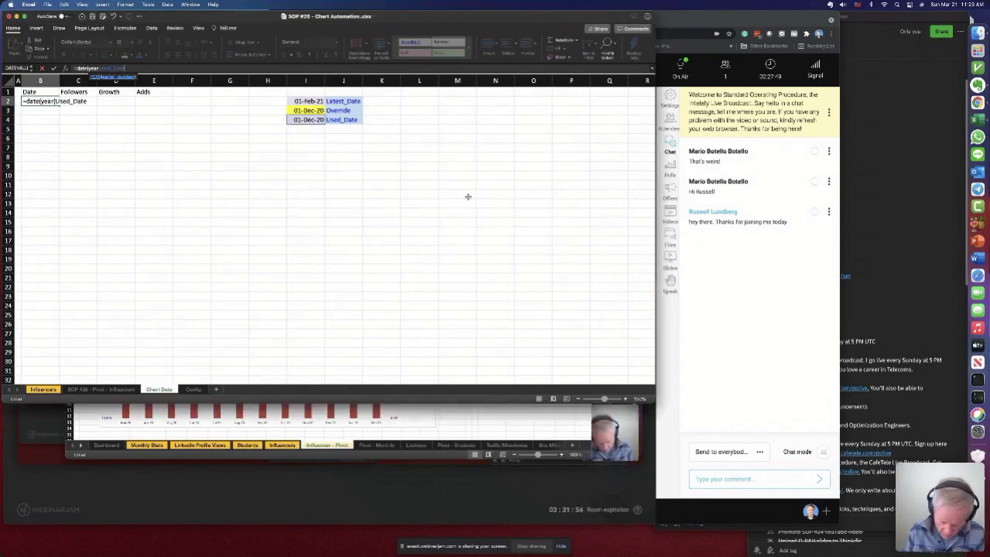
text())
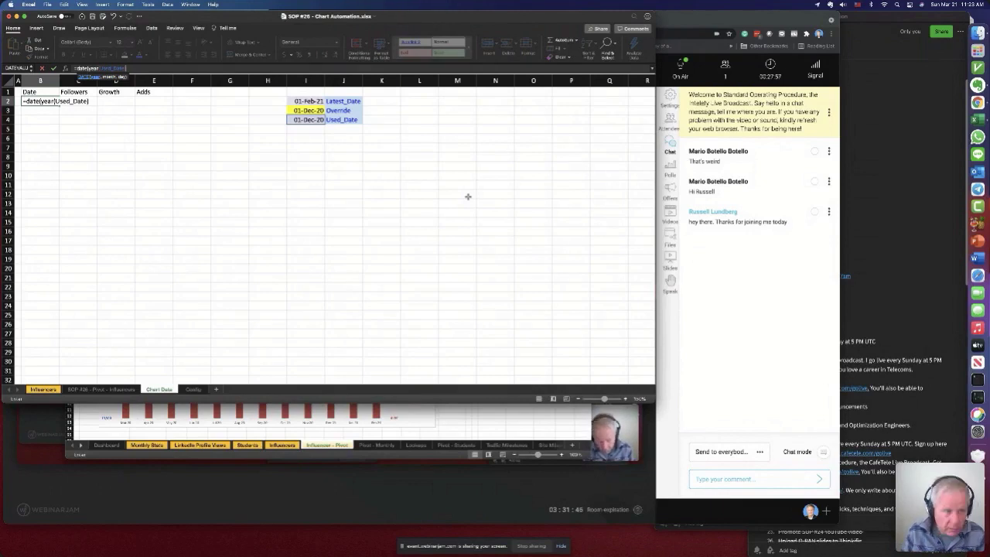
text(-rows()
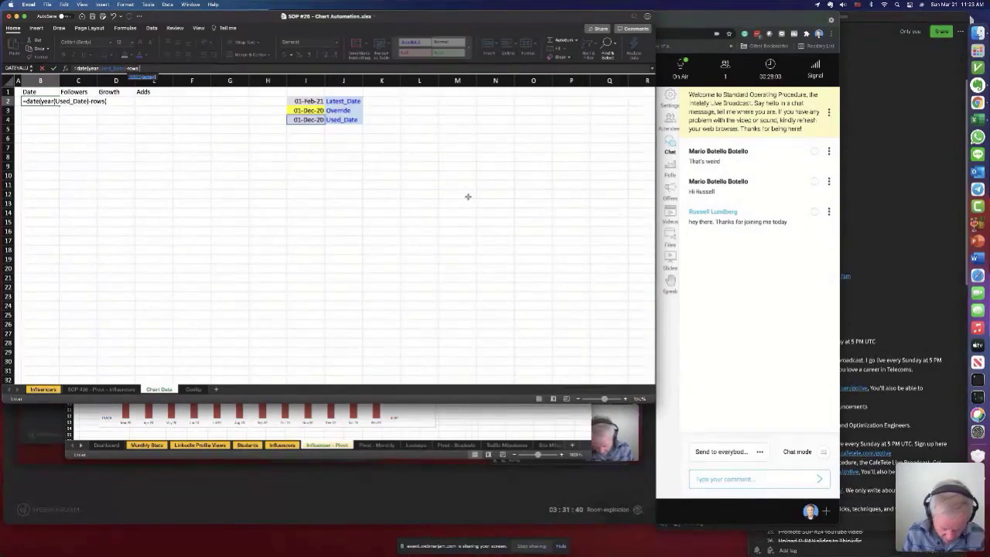
text(b2)
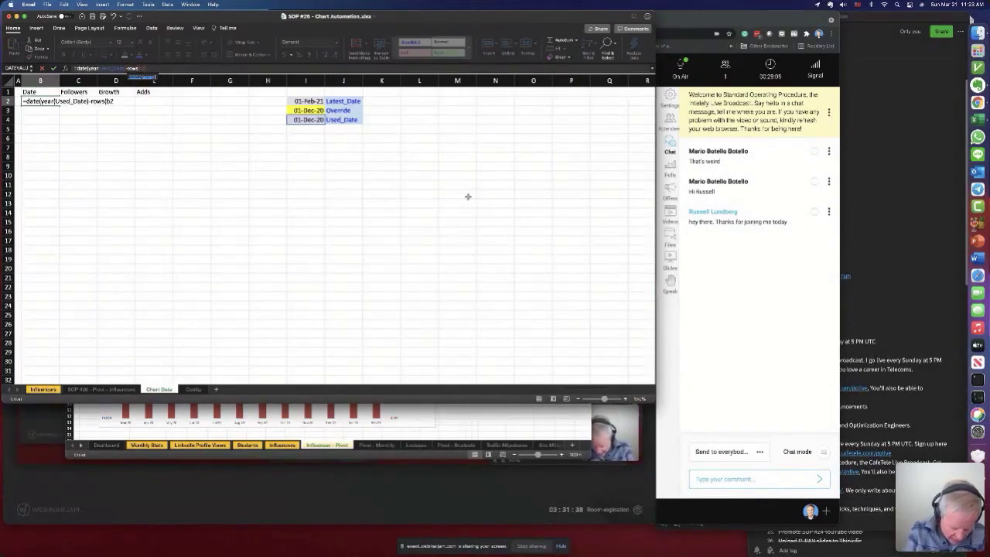
key(F4)
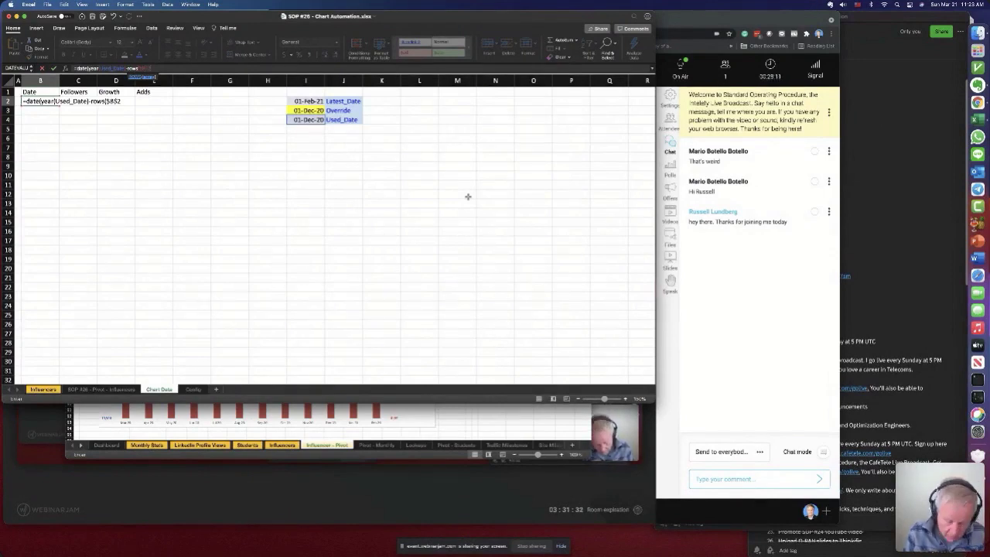
text(:b2))
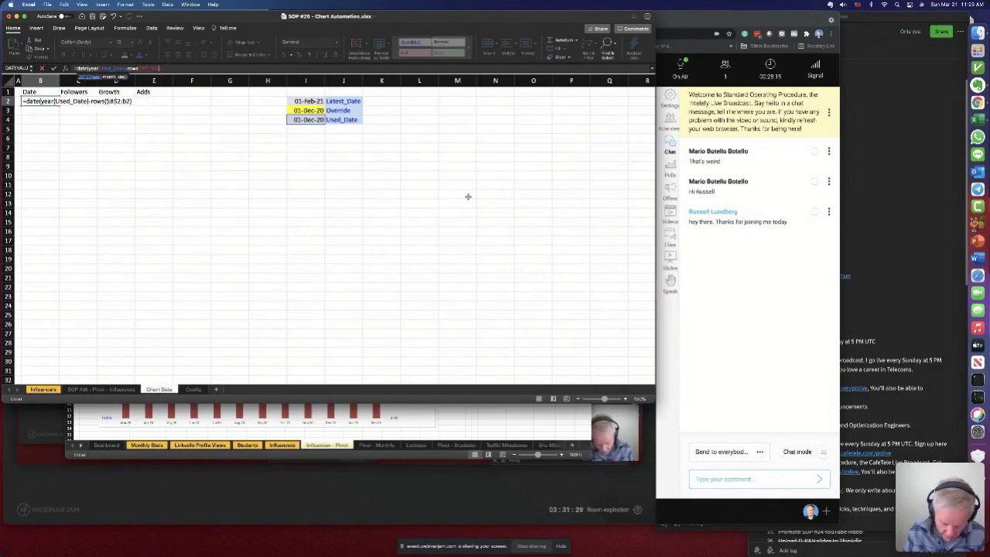
text(+)
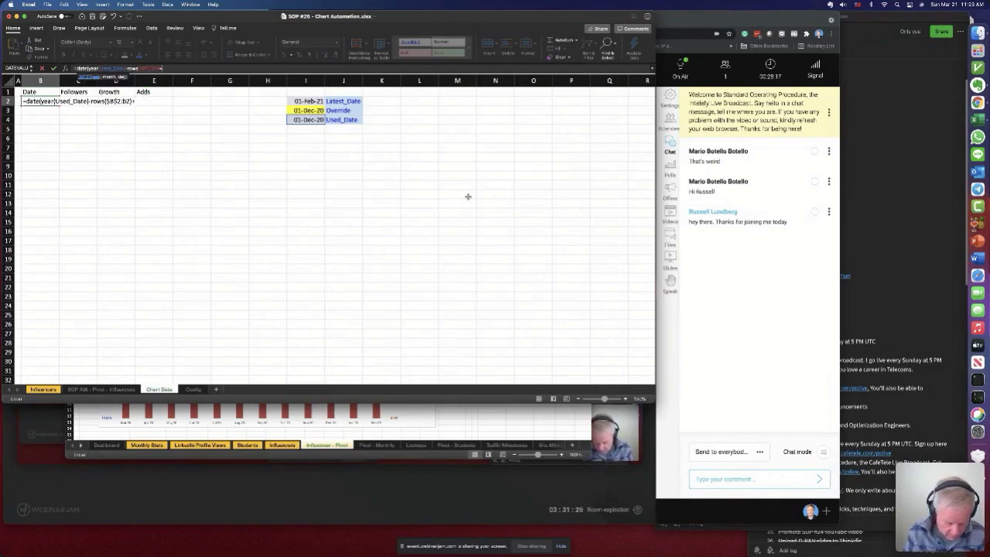
text(1,1)
text(),1))
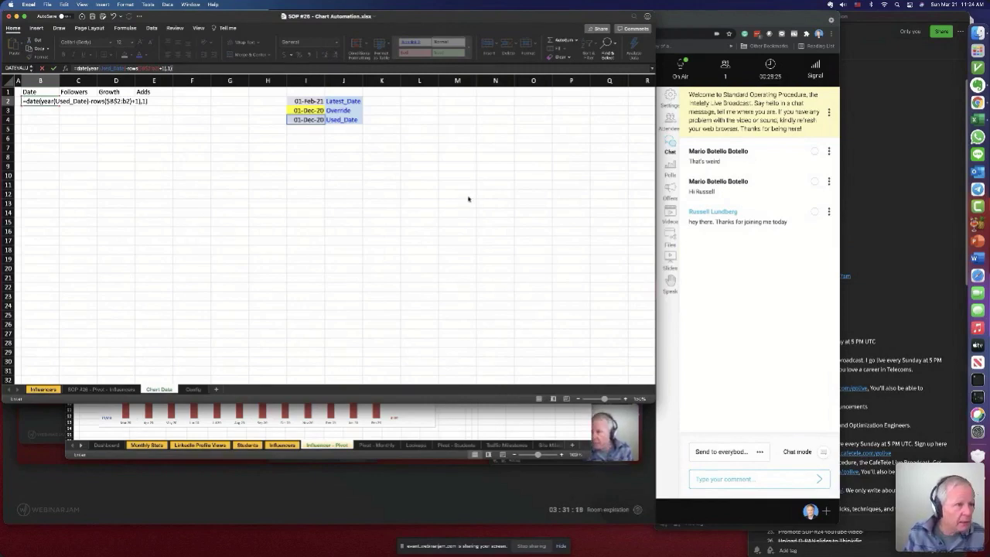
Dismiss the too-few-arguments warning and insert a ,MONTH( segment before the ROWS part
key(Return)
click(483, 199)
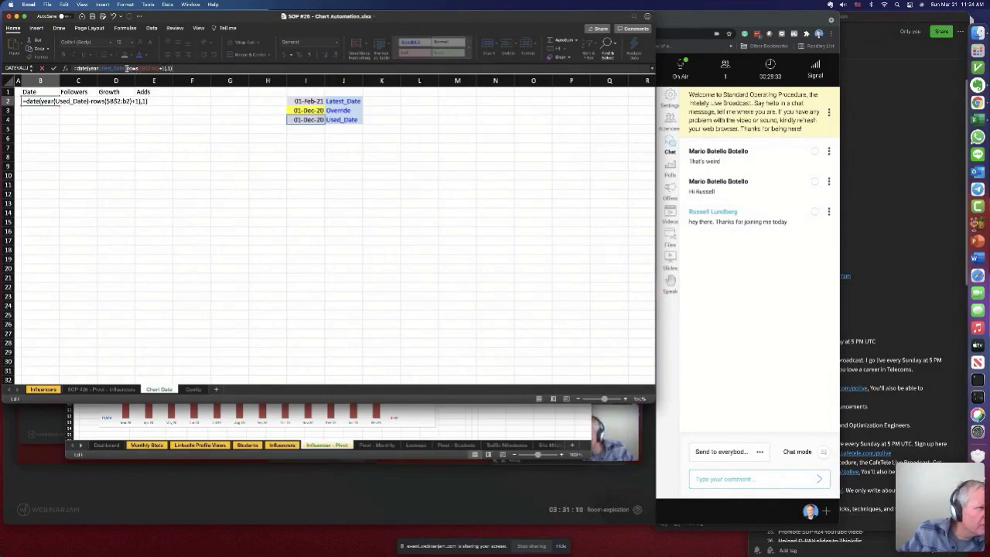
click(126, 68)
text(,)
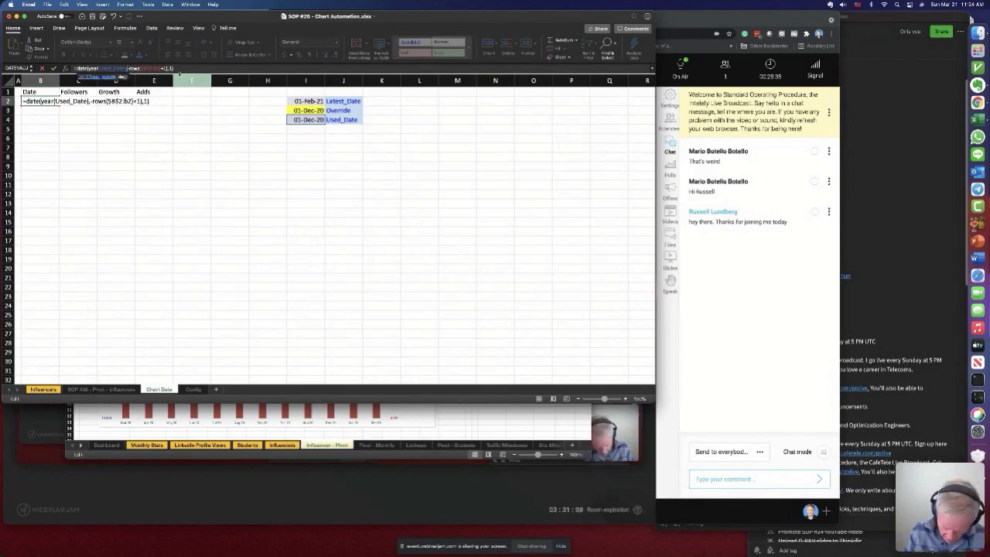
text(month()
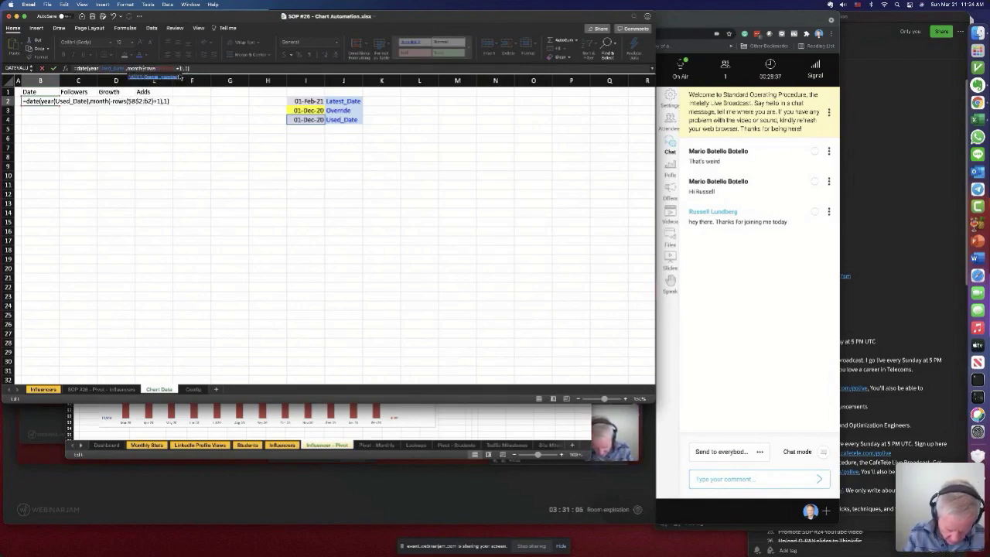
key(F3)
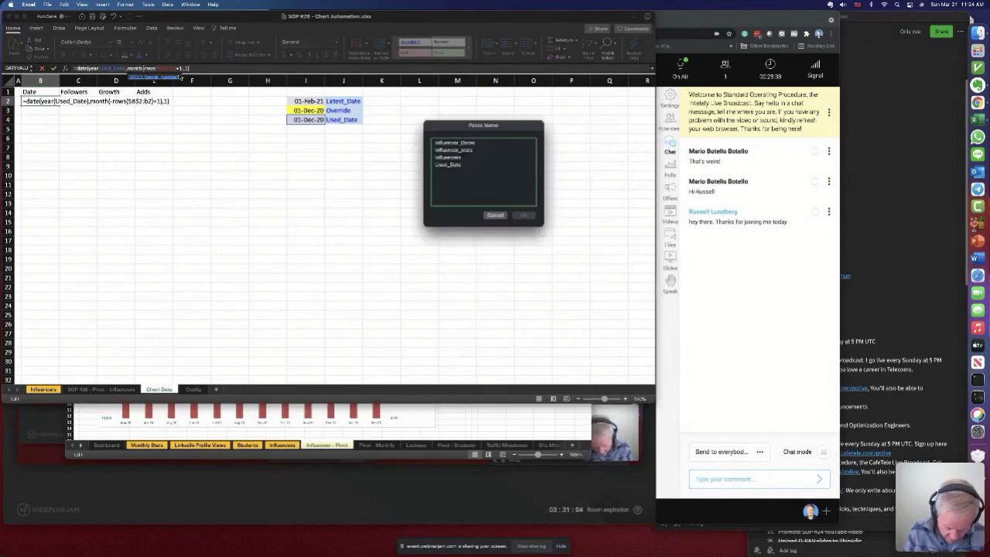
Complete B2 as =DATE(YEAR(Used_Date),MONTH(Used_Date)-ROWS($B$2:B2)+1,1), showing 12/1/20
click(448, 165)
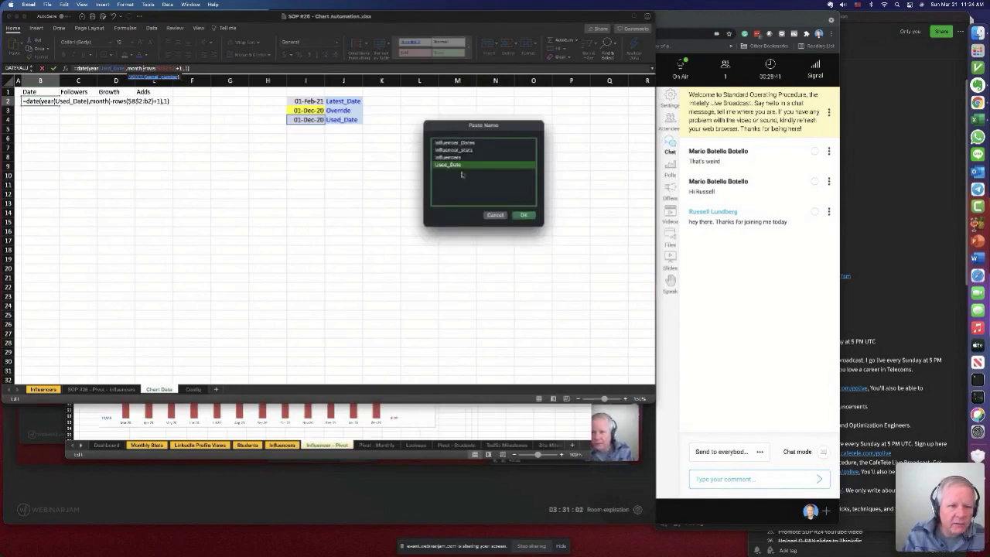
click(526, 214)
text())
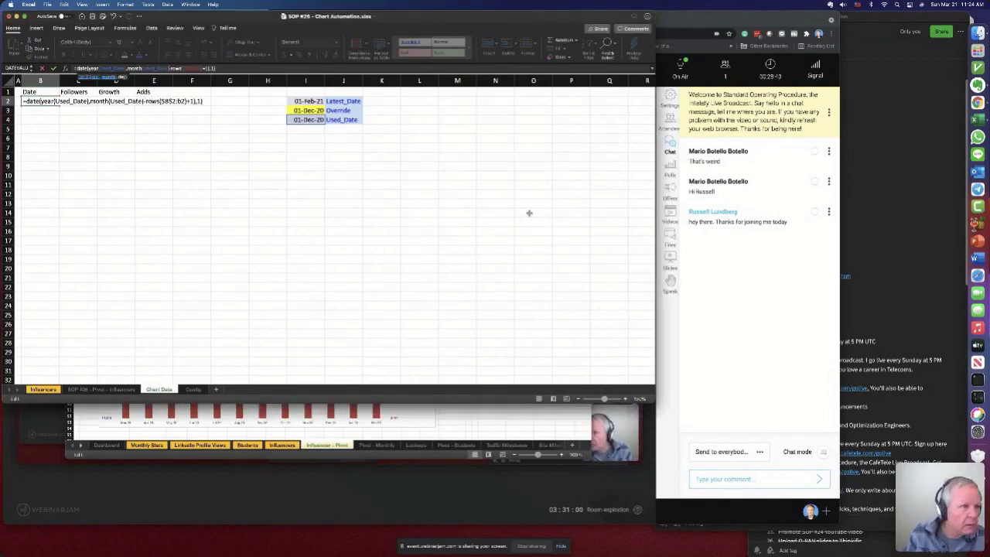
click(52, 68)
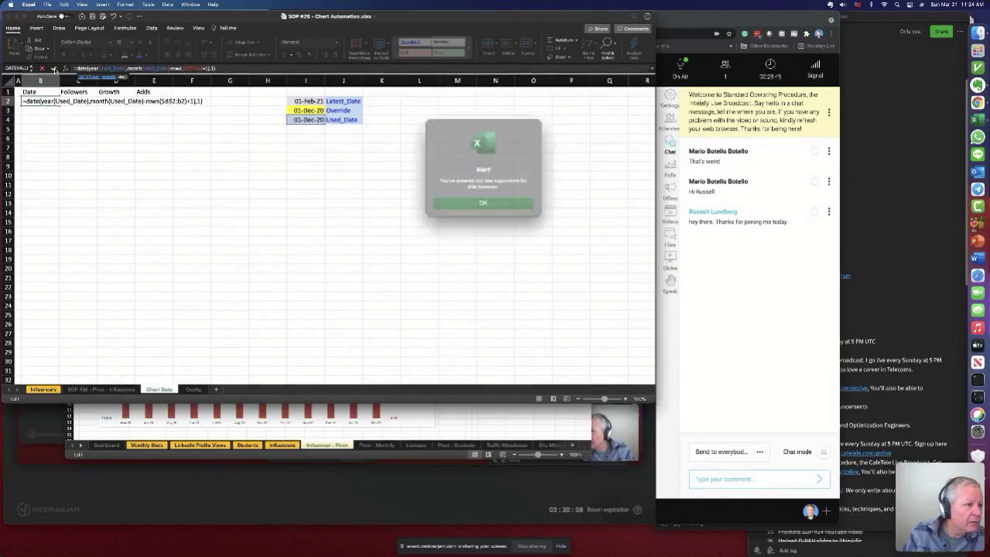
click(484, 199)
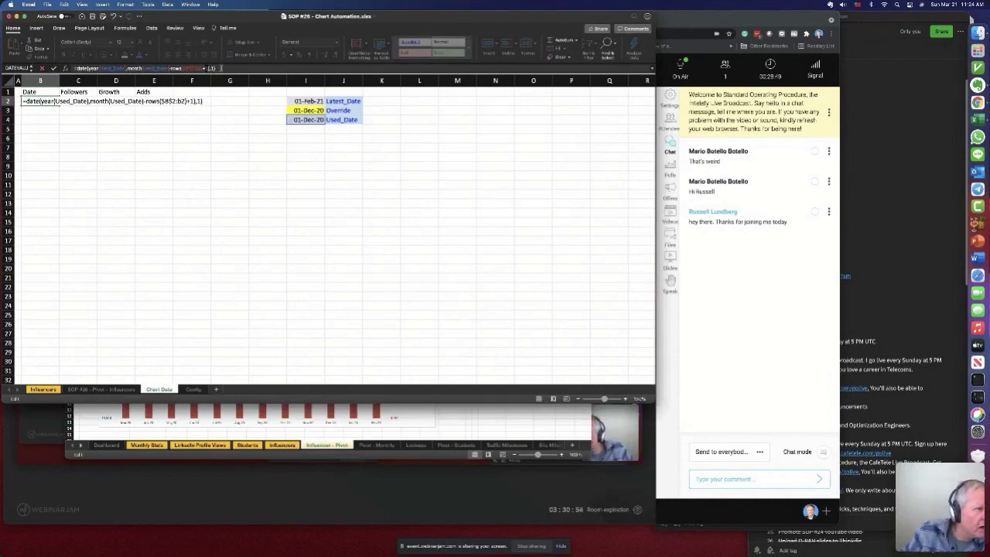
click(209, 69)
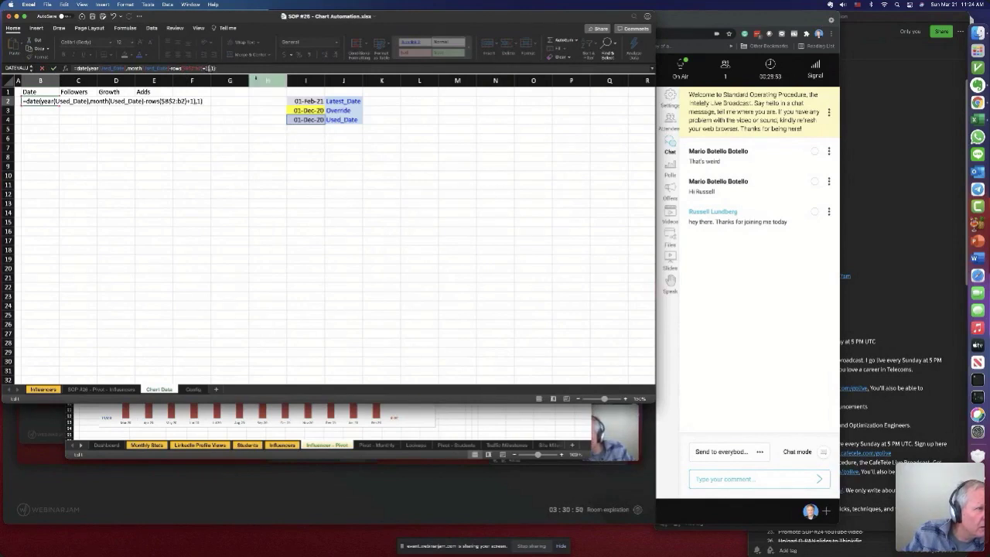
key(BackSpace)
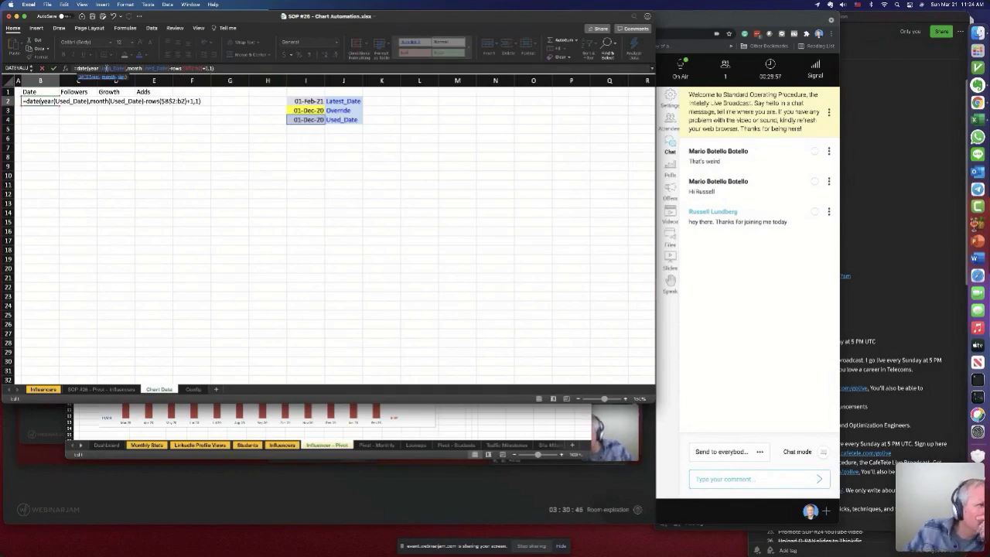
click(53, 68)
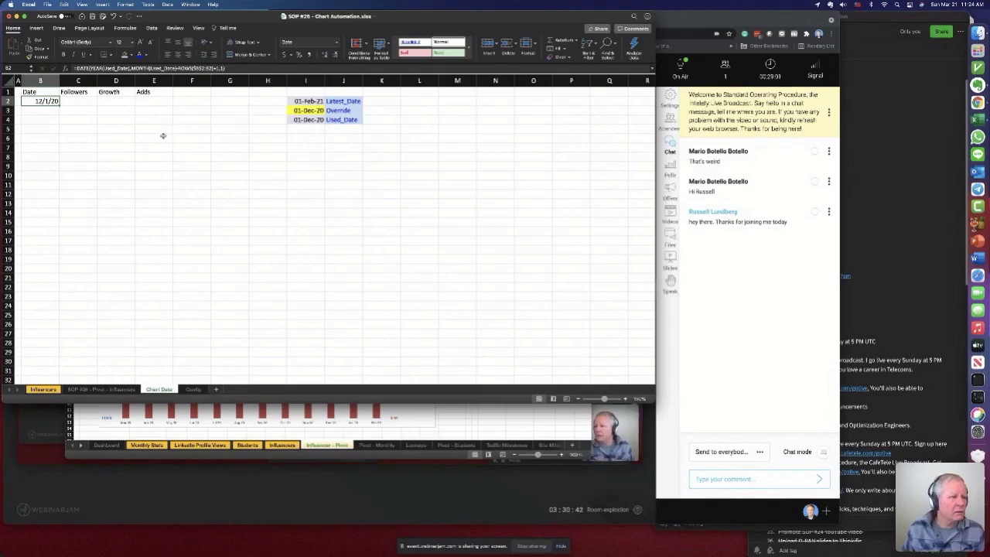
Format B2 with the Mar-12 month-year type and fill it down to B13, listing Dec-20 to Jan-20
key(super+1)
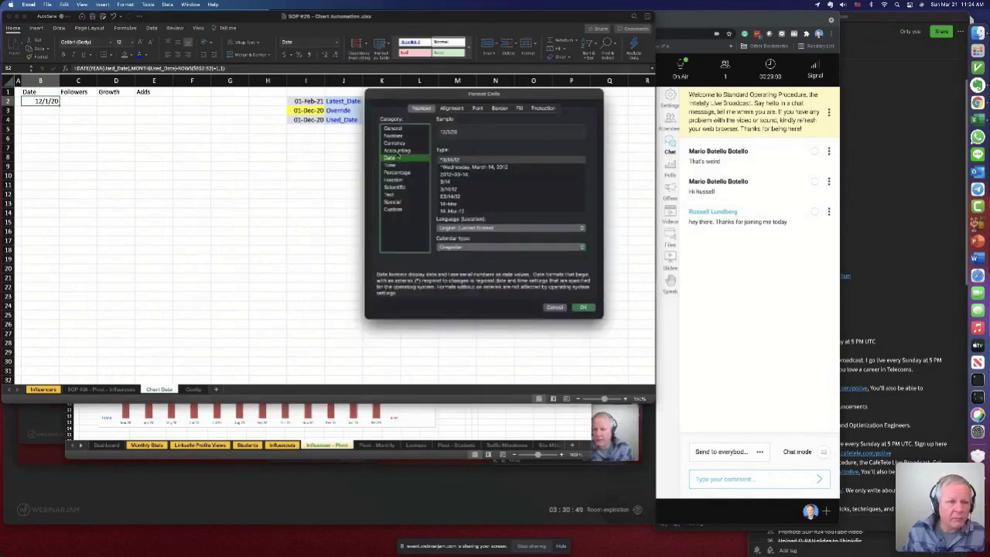
scroll(489, 172, down, 2)
scroll(489, 173, down, 1)
click(476, 191)
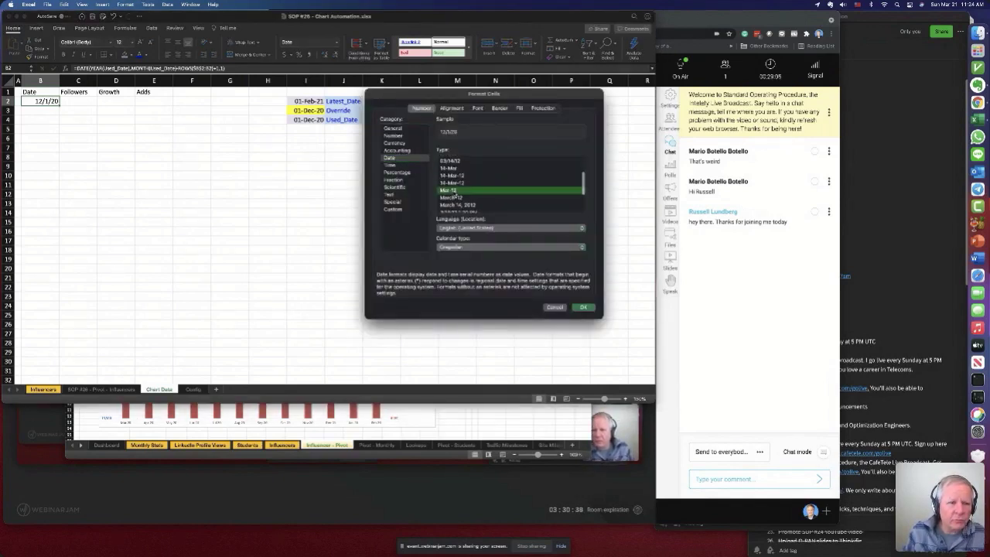
click(584, 308)
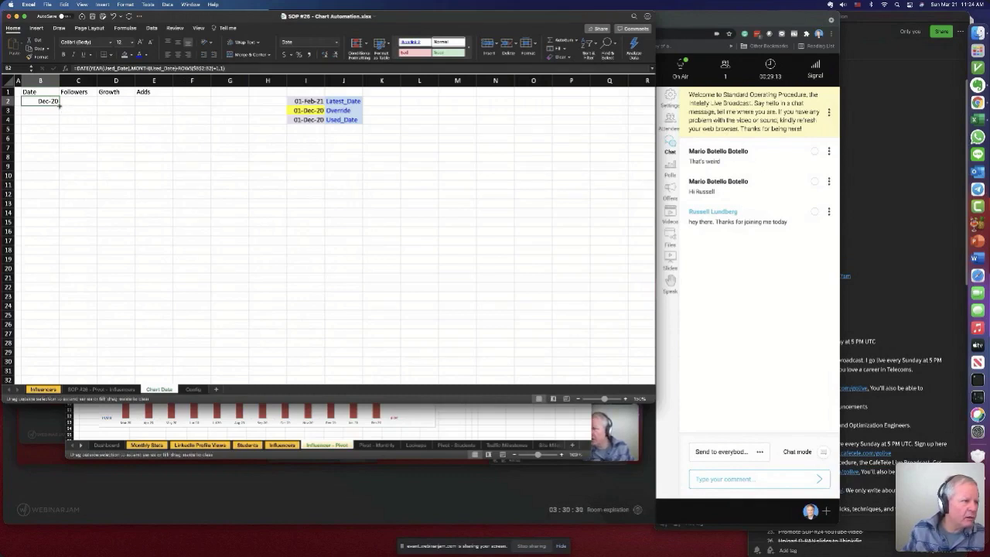
drag(60, 105, 61, 206)
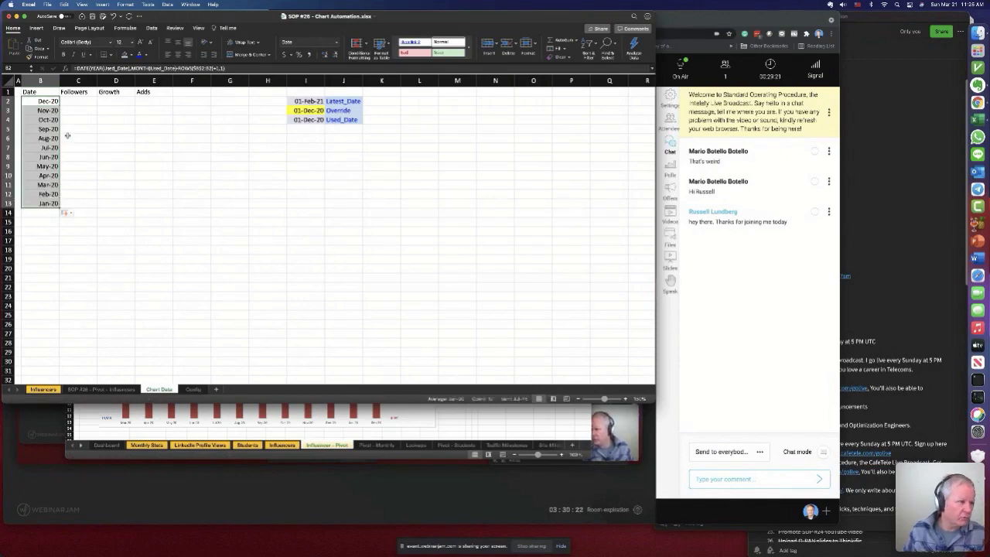
Fill B2:B13 grey and clear the I3 Override date so the dates run Feb-21 to Mar-20
click(131, 56)
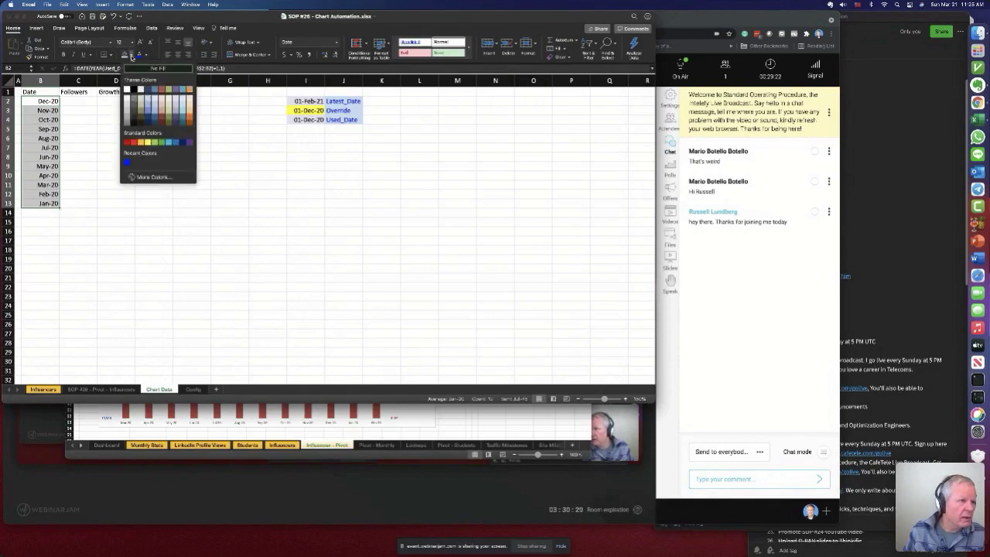
click(180, 100)
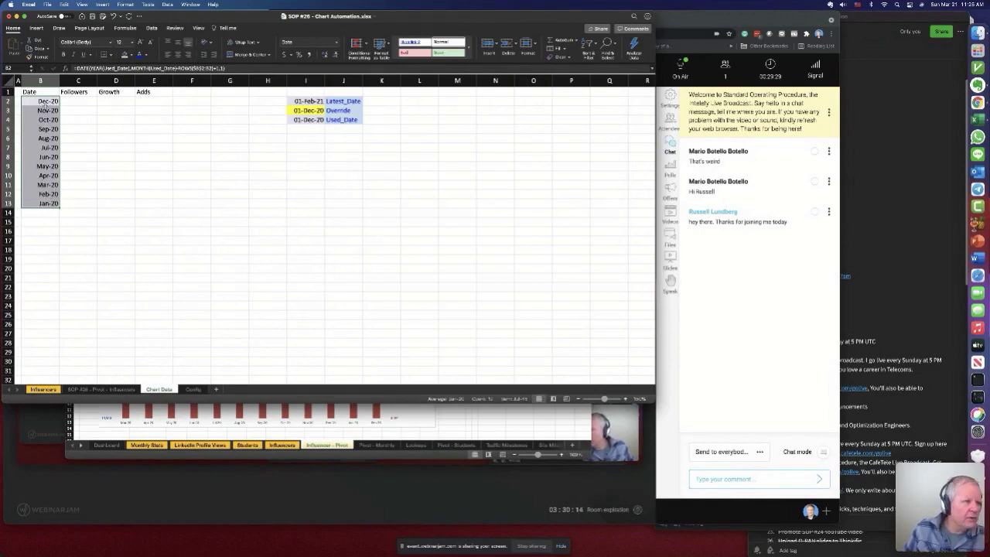
click(301, 110)
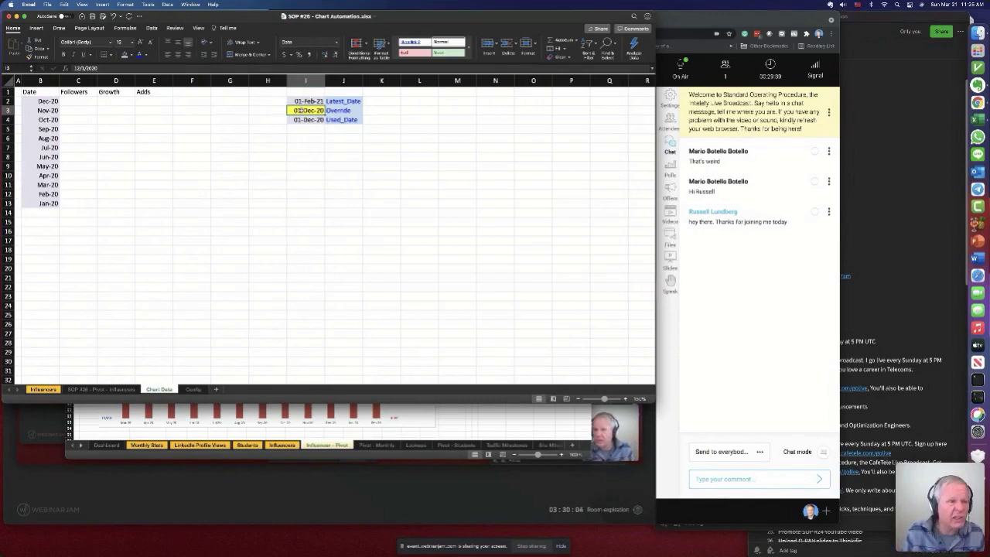
key(Delete)
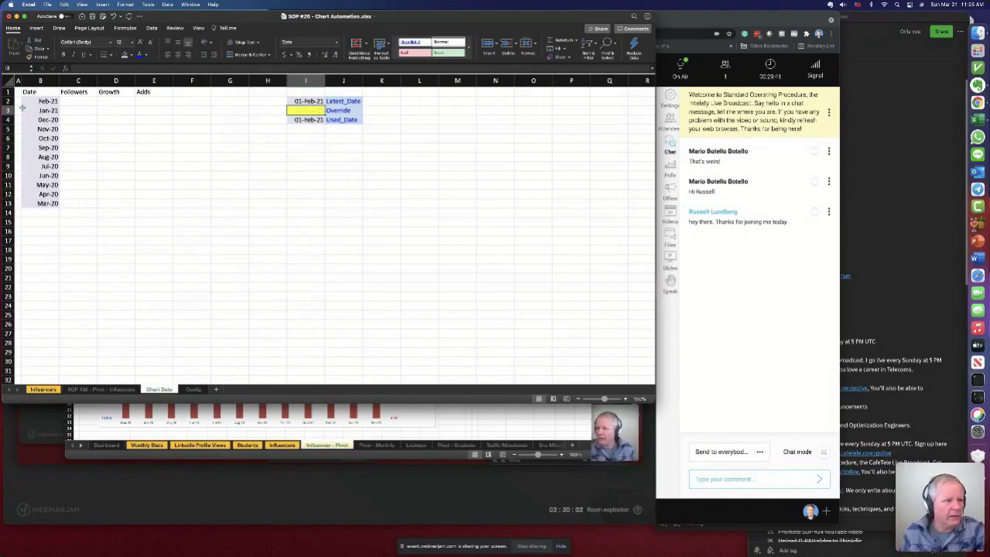
click(87, 100)
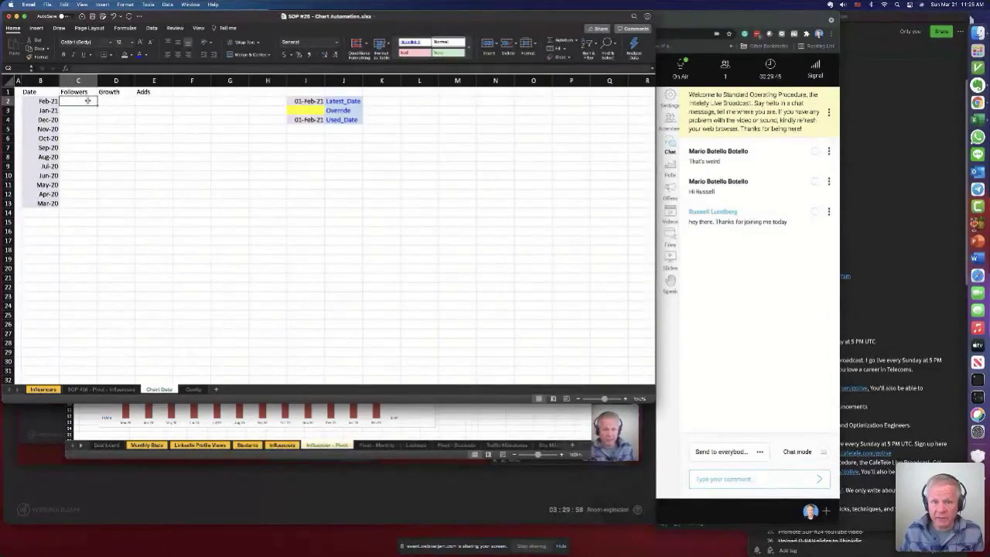
Create a GETPIVOTDATA formula in C2 by referencing the Apr-20 value on the pivot influencers sheet
text(=)
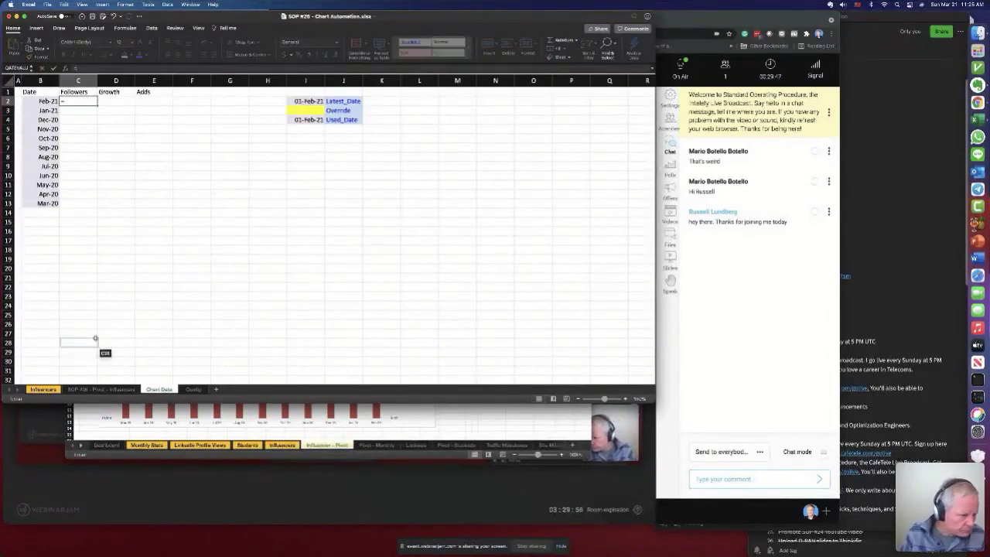
scroll(100, 349, down, 1)
click(102, 389)
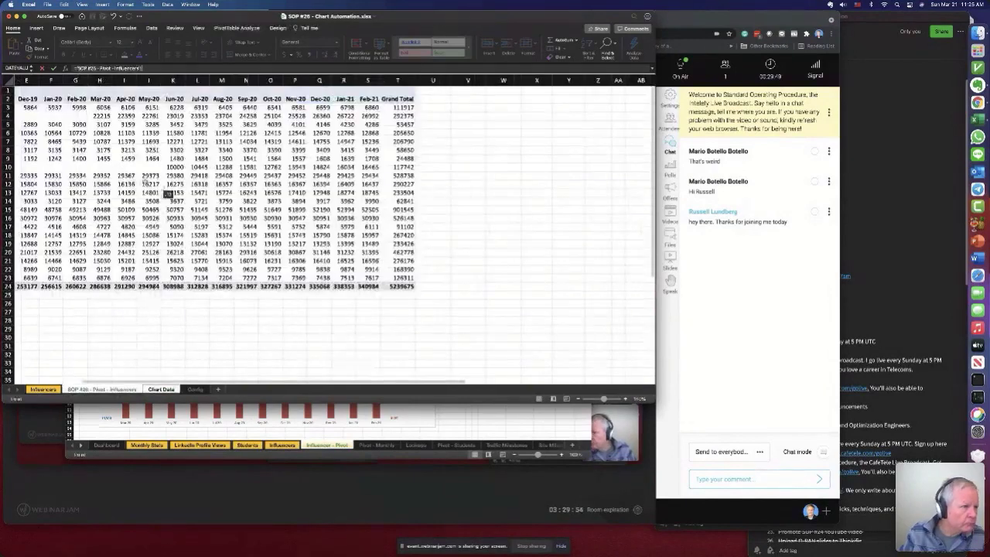
click(124, 133)
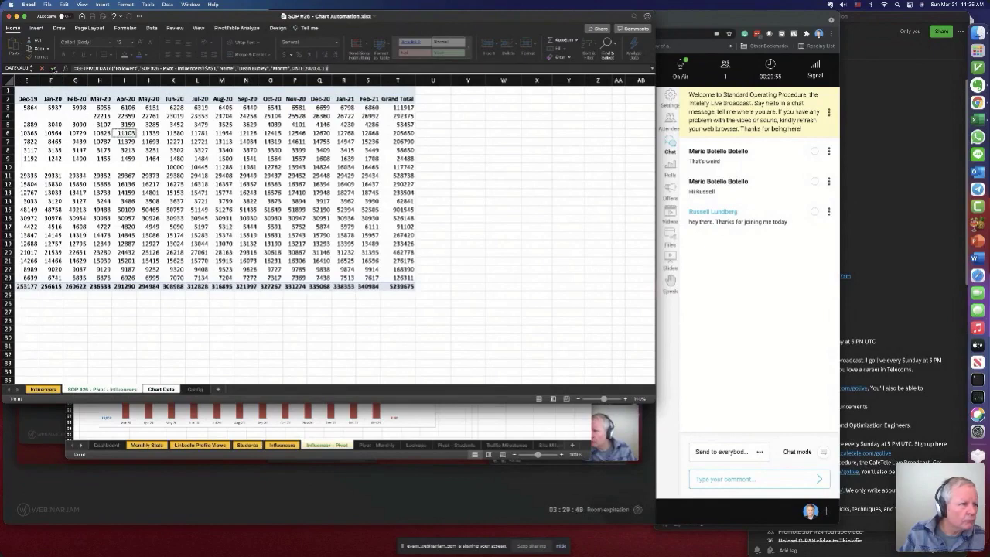
click(52, 68)
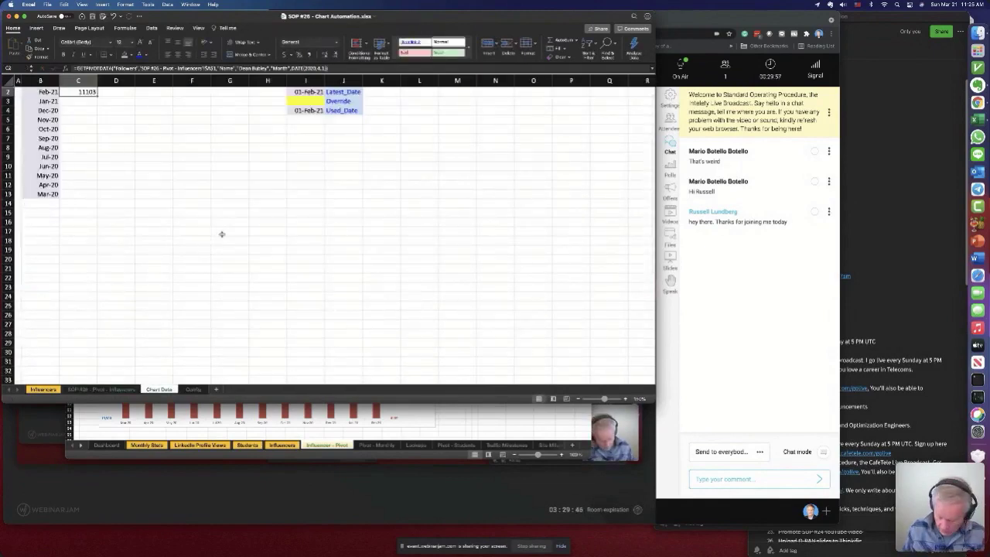
Freeze panes at F2 to lock the header row and columns A–E
key(Up)
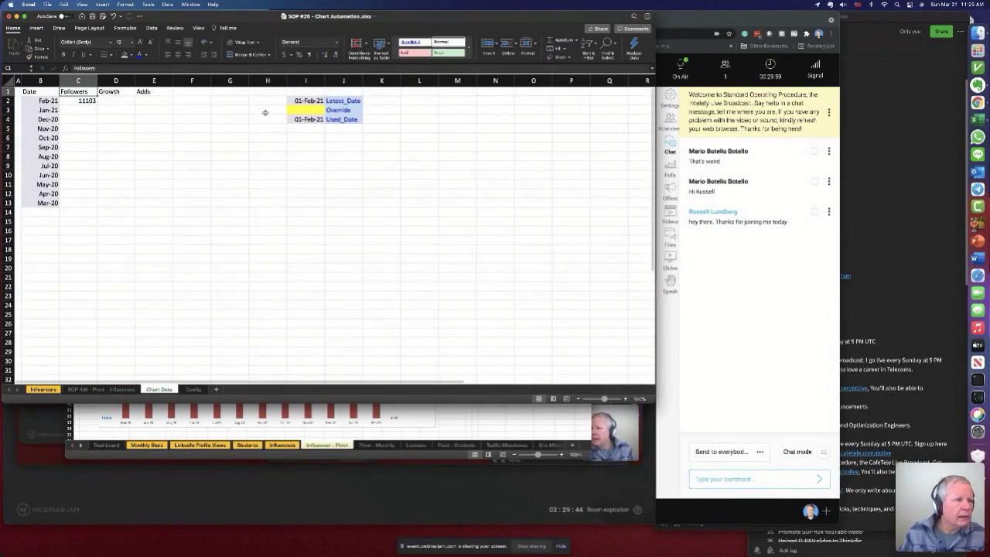
click(198, 28)
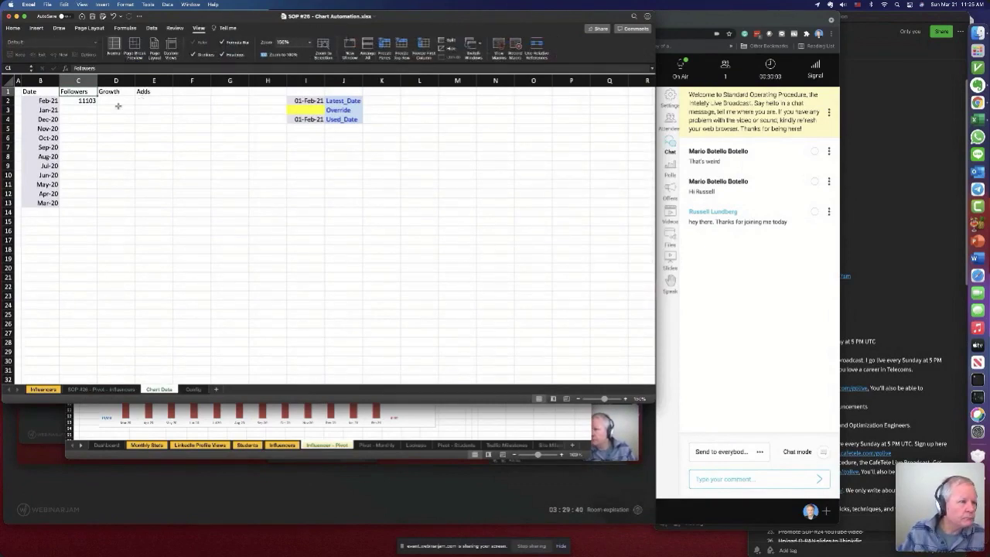
click(181, 101)
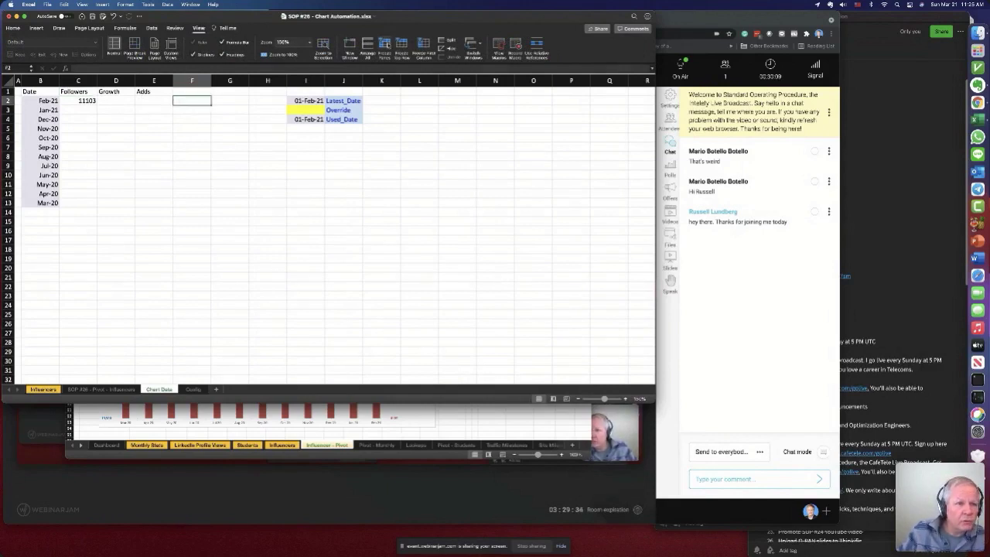
click(385, 47)
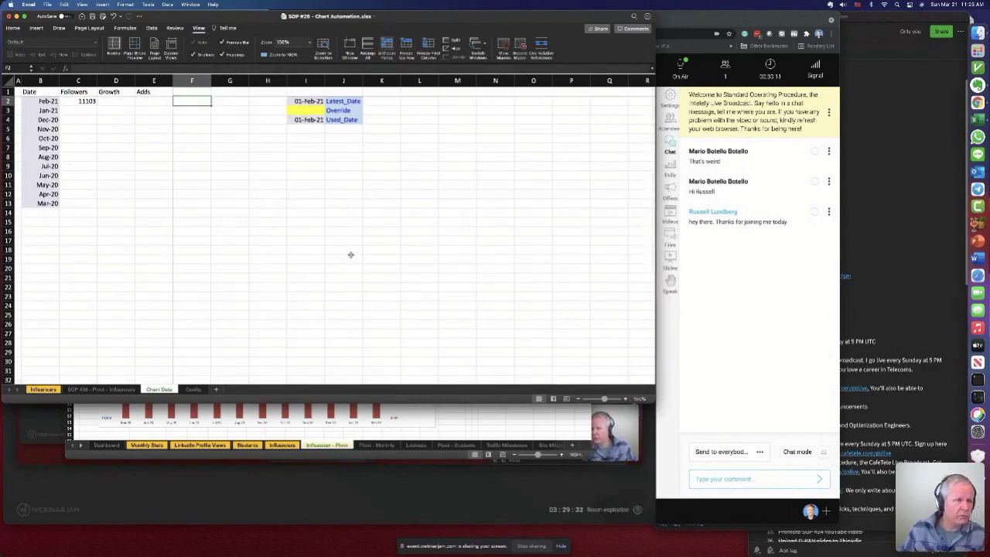
click(243, 214)
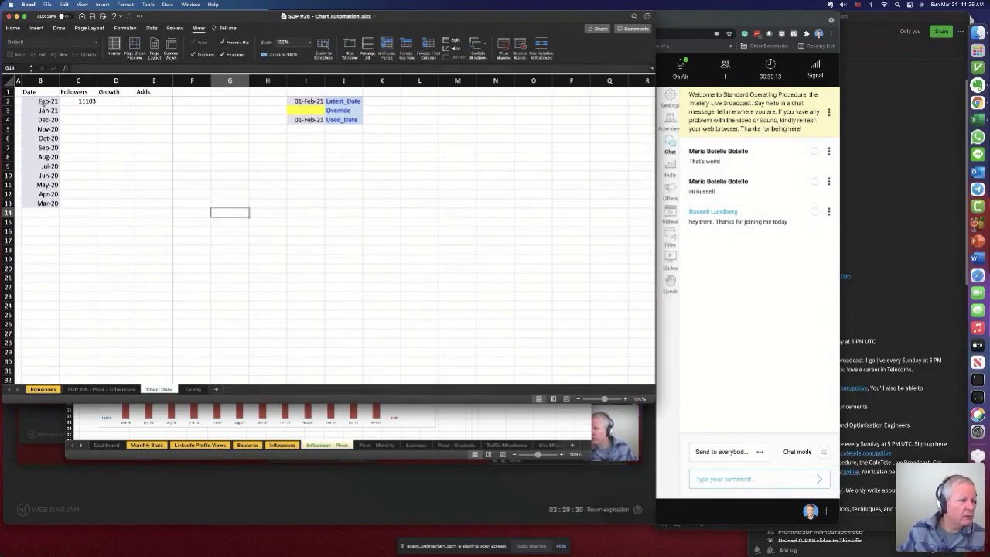
Replace DATE(2021,4,1) in C2's Followers formula with B2, currently returning #REF!
click(81, 101)
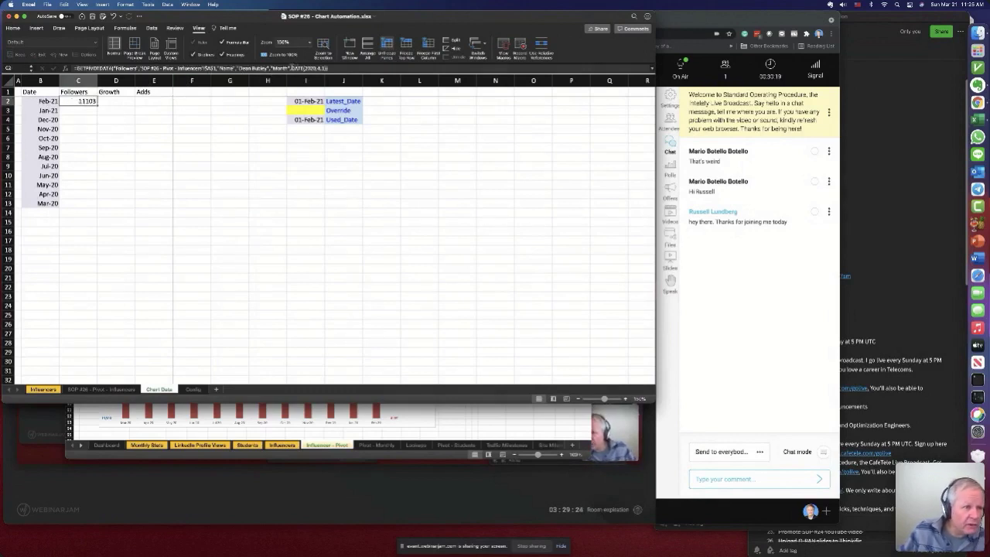
drag(292, 68, 328, 68)
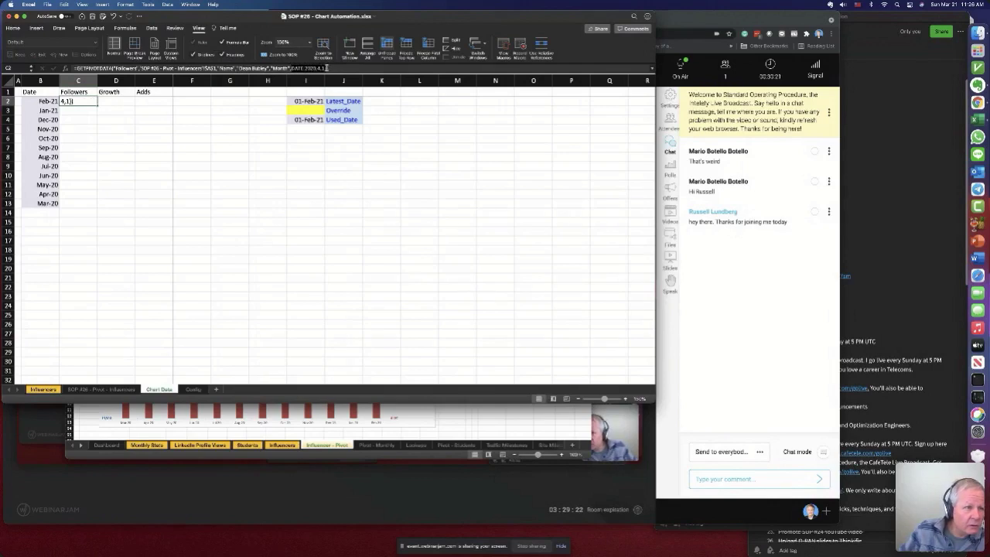
click(46, 101)
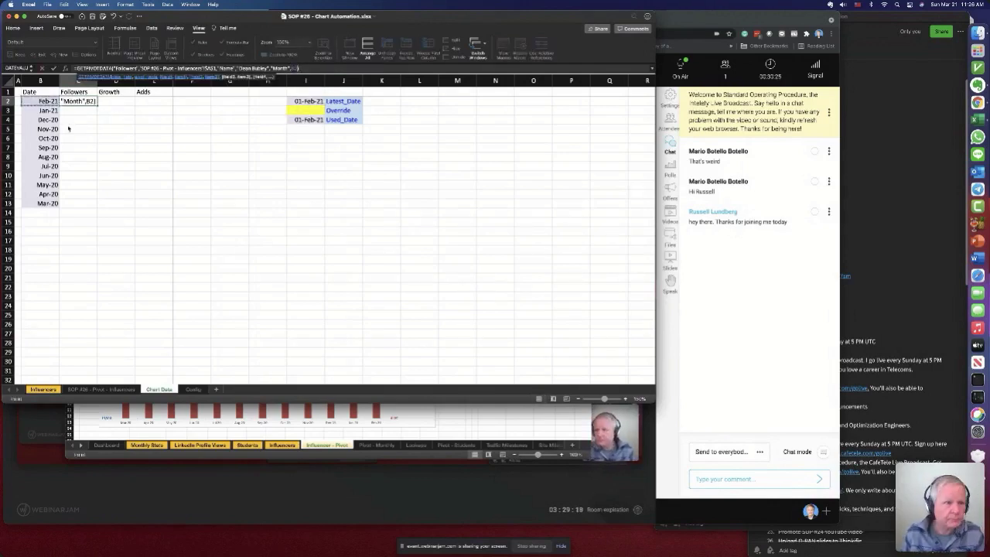
key(Return)
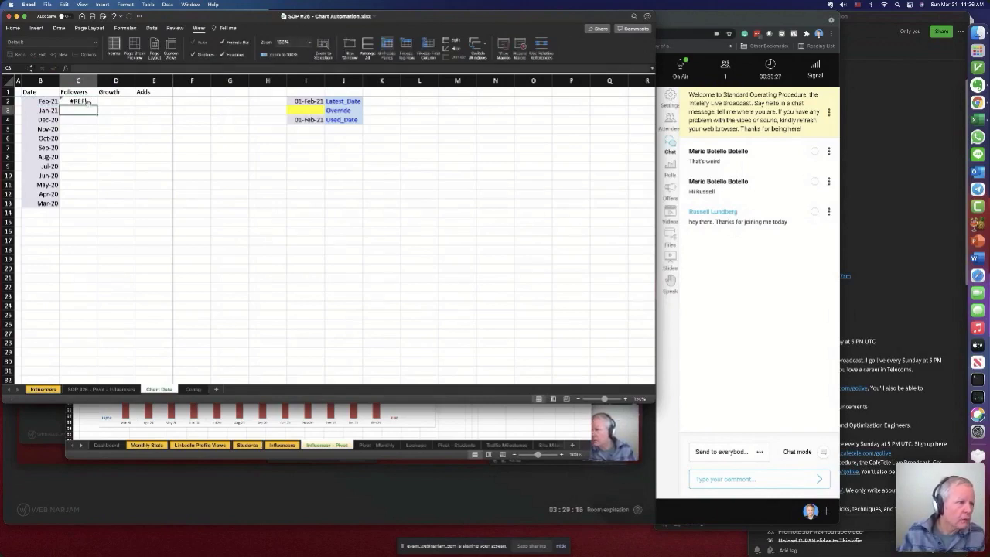
click(74, 101)
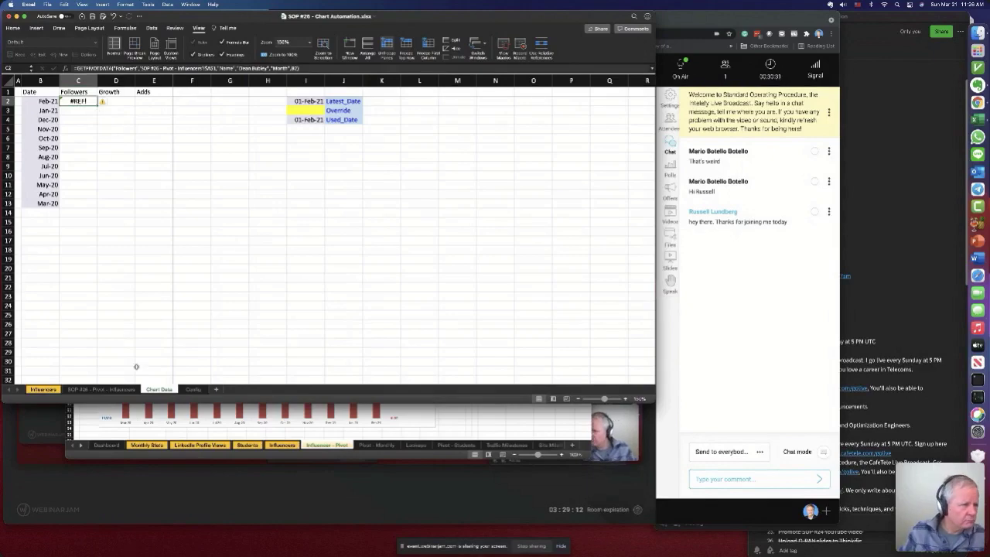
click(93, 390)
click(45, 390)
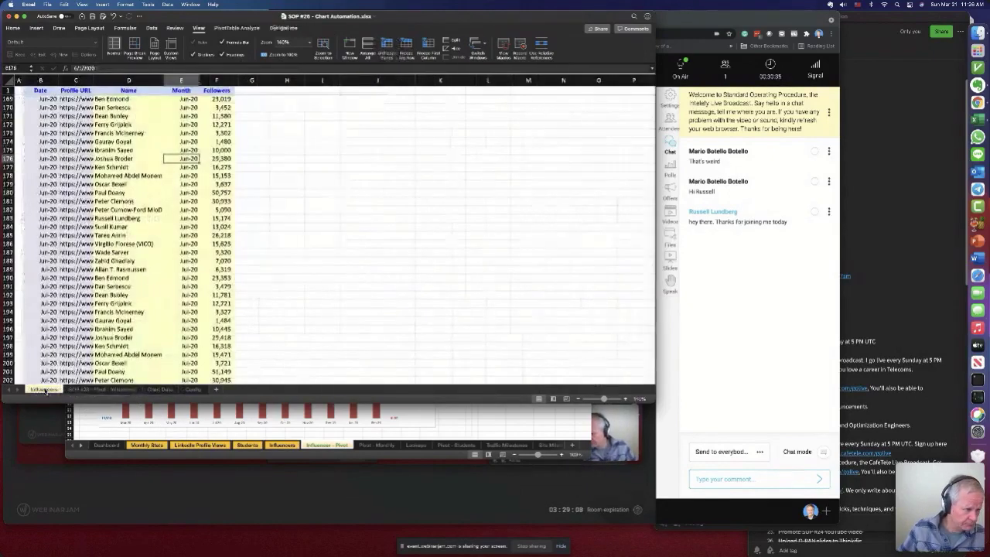
click(99, 390)
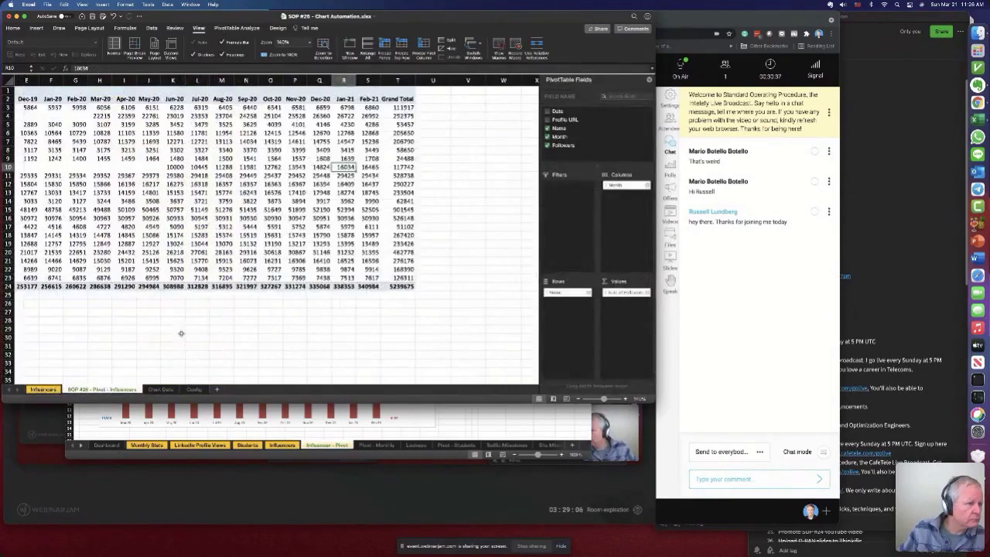
key(Left)
key(Left)
key(Left)
key(Left)
key(Left)
key(Left)
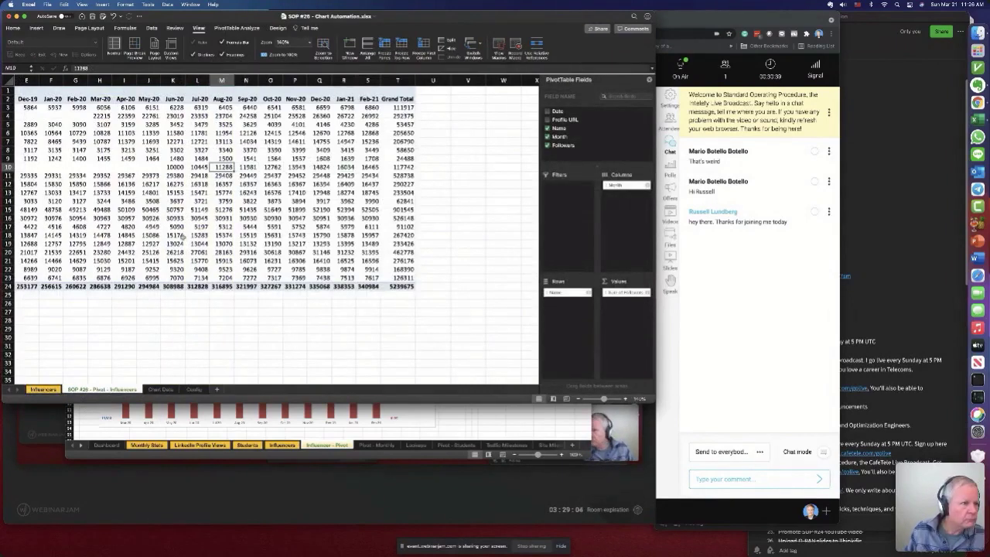
key(Left)
key(Left)
key(Left)
key(Left)
key(Left)
key(Left)
key(Left)
key(Left)
key(Left)
key(Left)
key(Left)
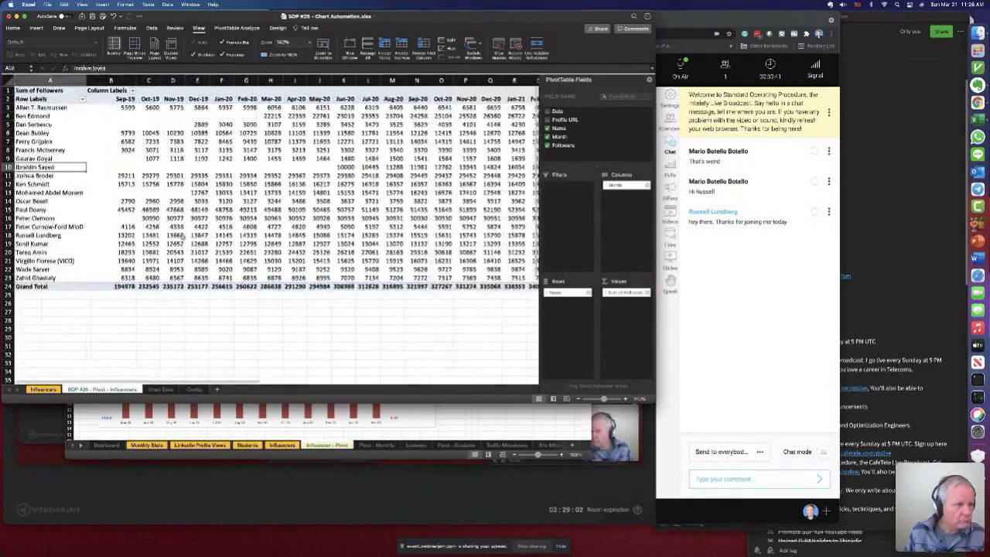
scroll(185, 234, down, 3)
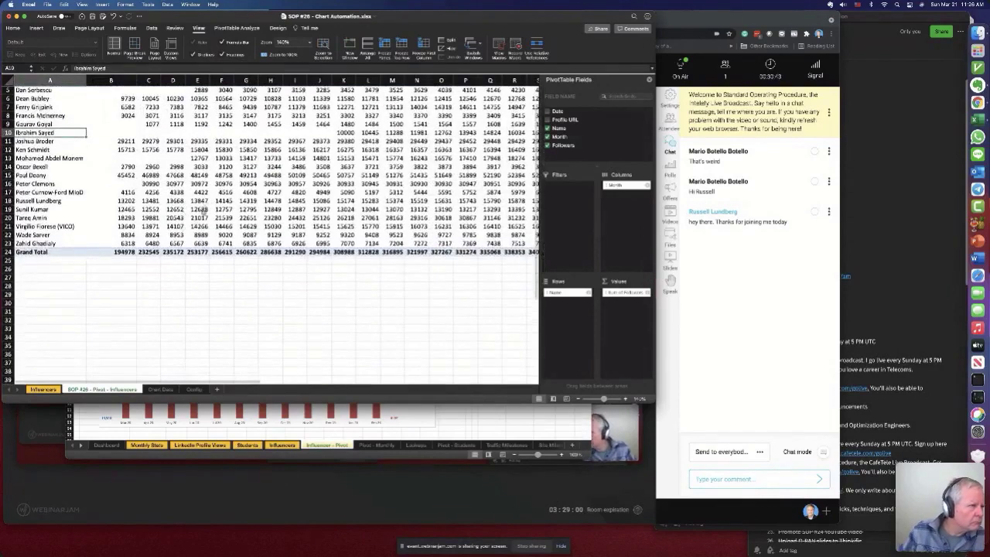
scroll(192, 222, up, 3)
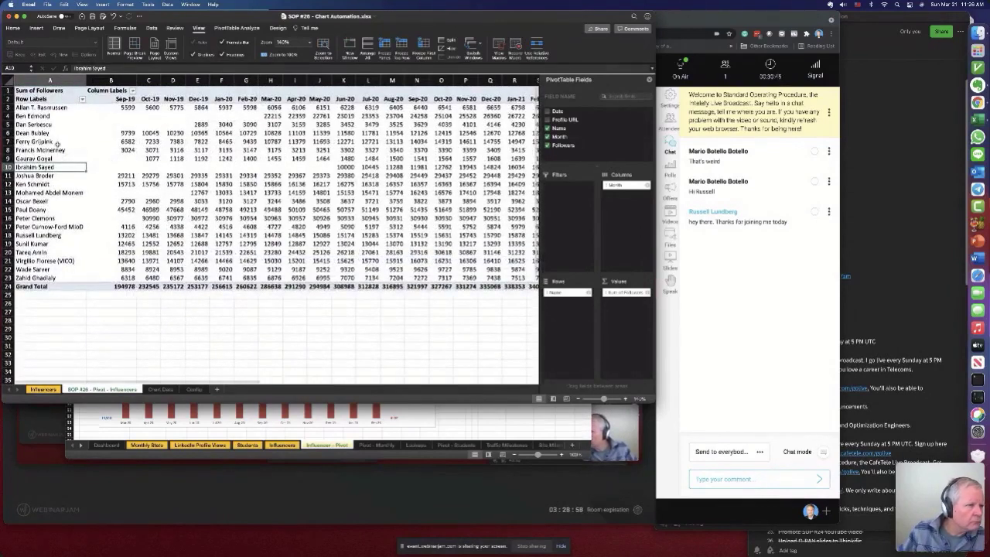
click(160, 389)
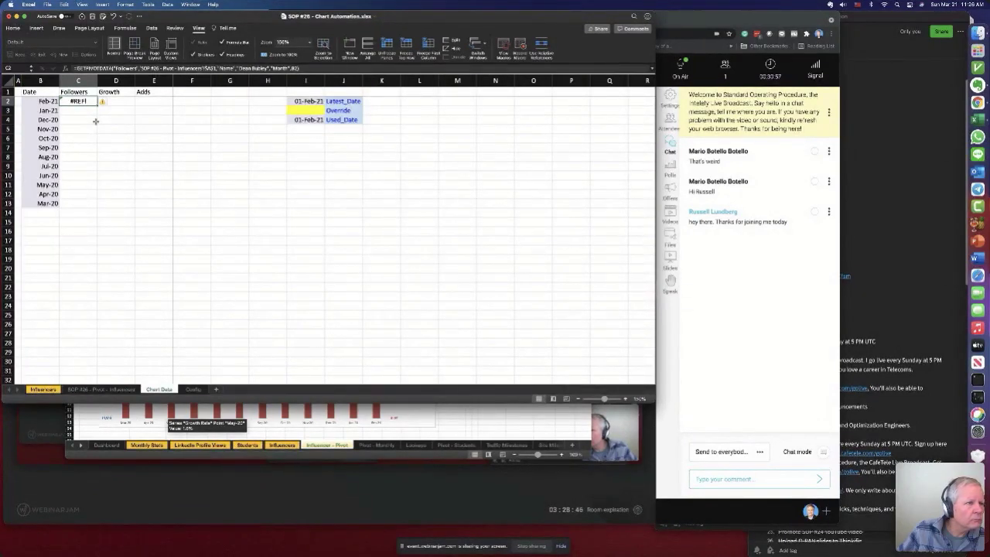
Fill C2's Followers formula down to C13, giving 12768 for Jan-21 through 10878 for Mar-20
drag(97, 106, 99, 212)
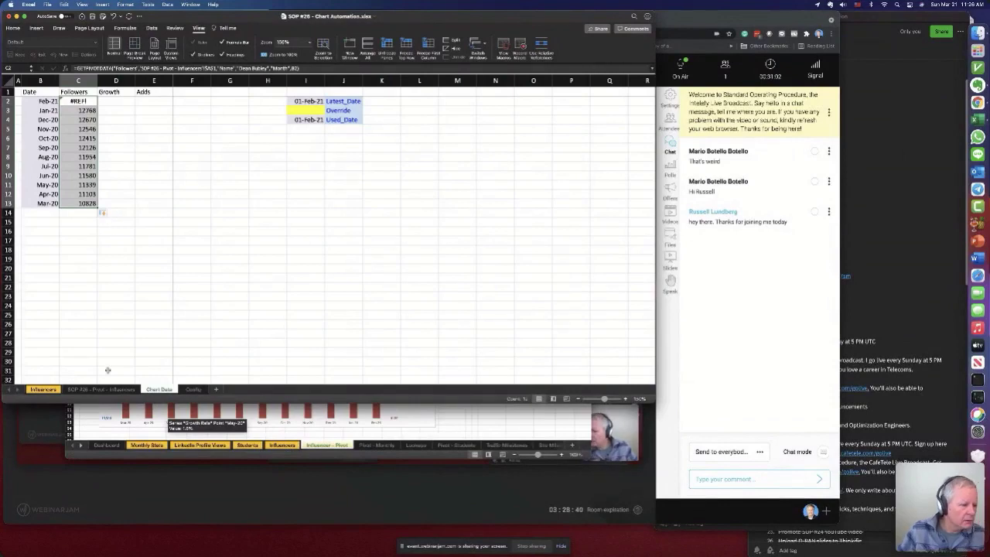
Re-enter the Feb-21 month as 2/1 in cell E339 of the Influencers sheet
click(46, 390)
scroll(152, 326, down, 10)
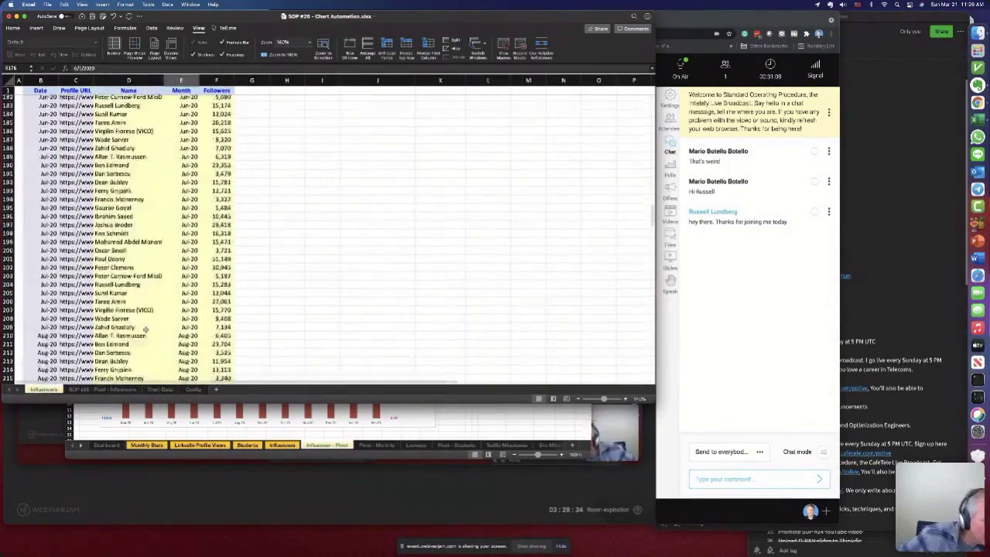
scroll(153, 325, down, 20)
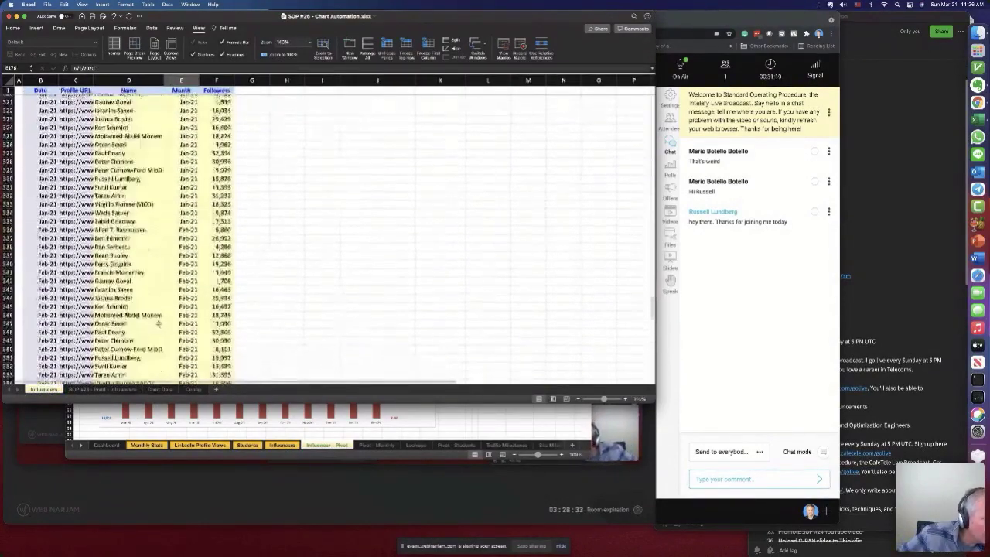
scroll(158, 325, down, 3)
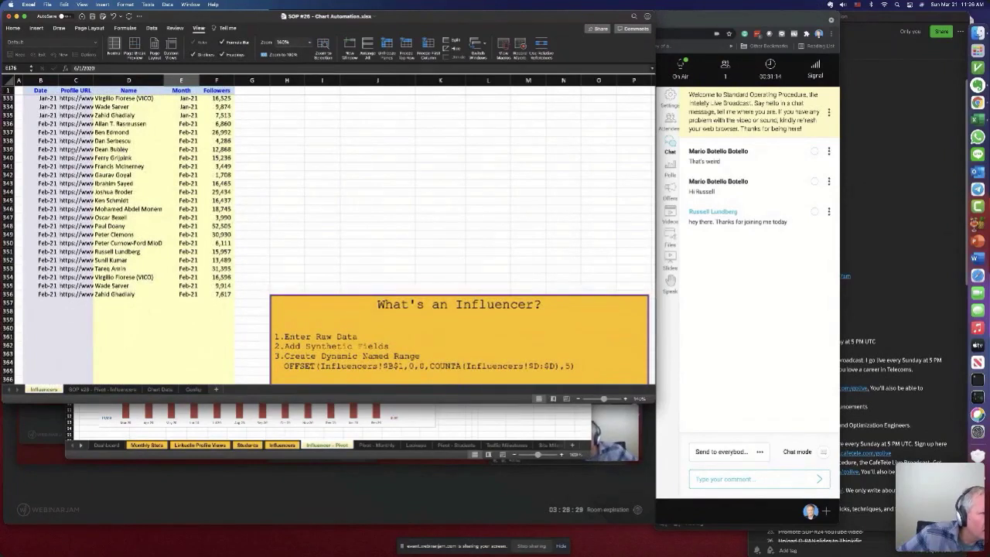
click(52, 149)
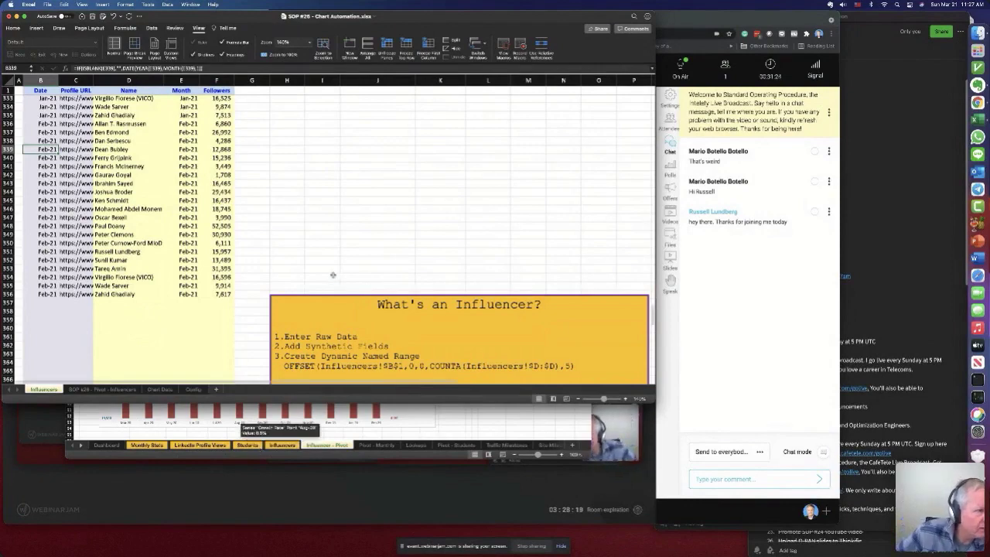
click(191, 149)
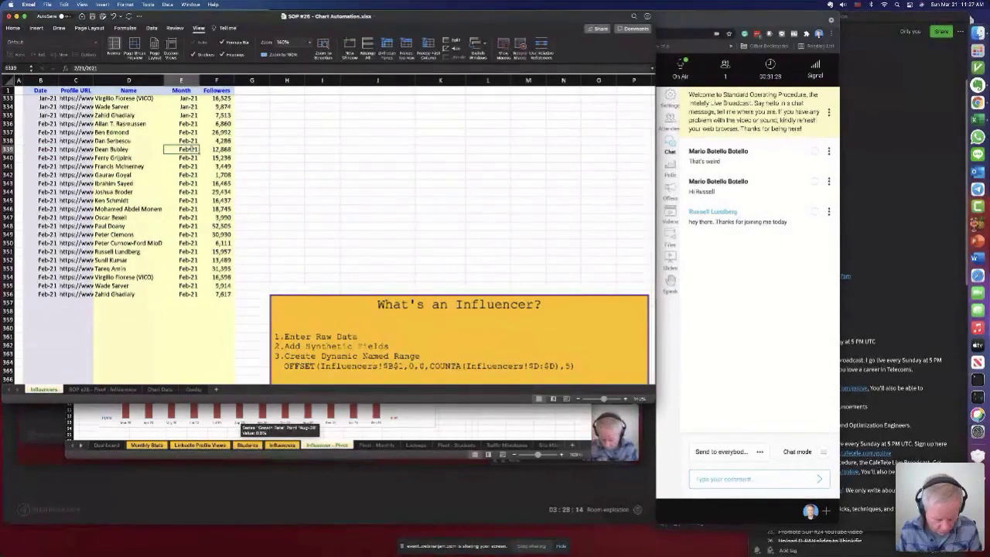
text(2/)
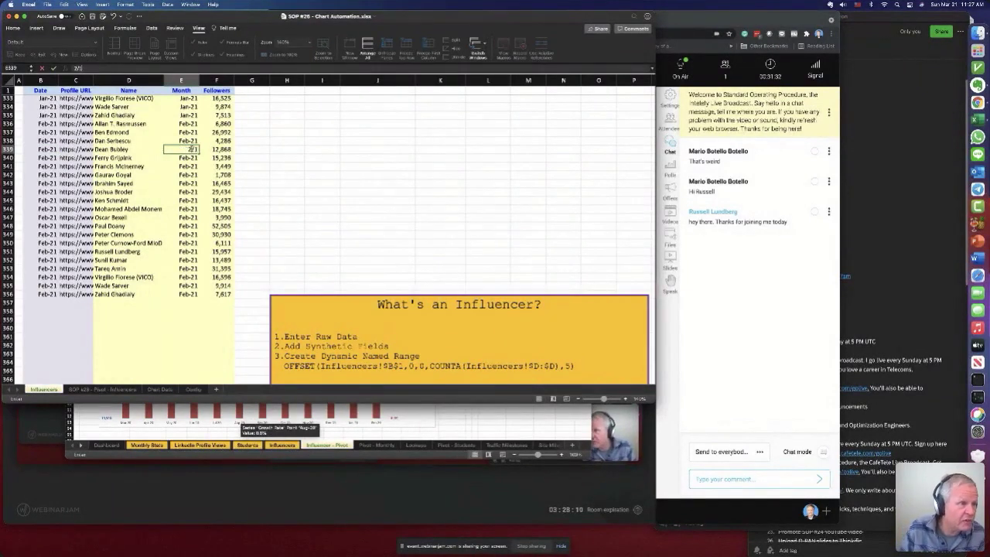
text(1)
key(Return)
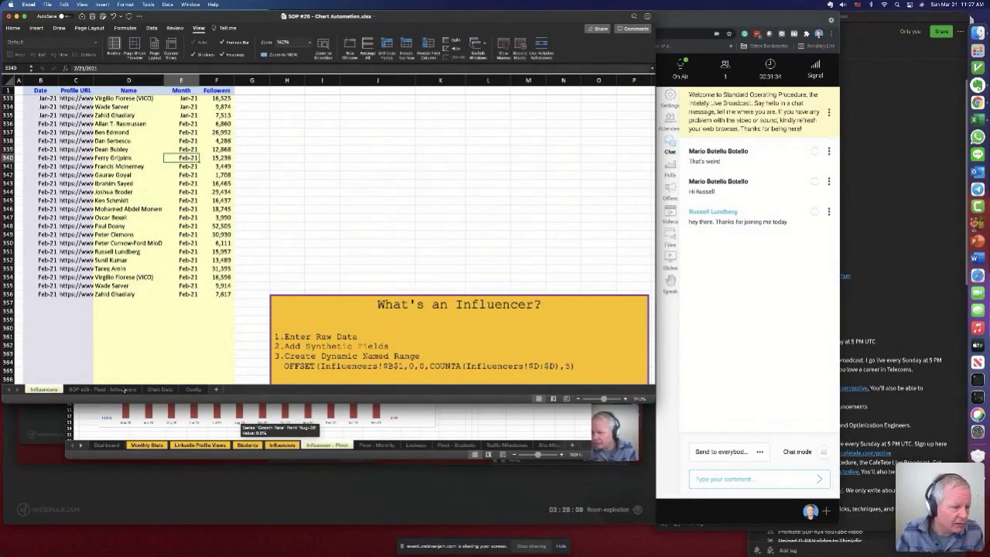
Refresh the pivot table so Chart Data's Feb-21 Followers shows 12868 instead of #REF!
click(96, 391)
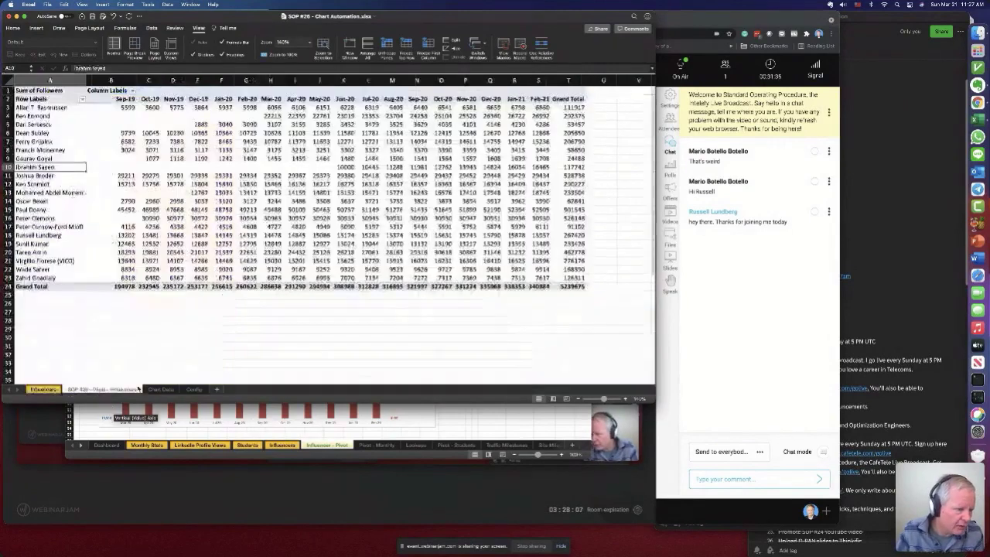
right_click(187, 176)
click(159, 389)
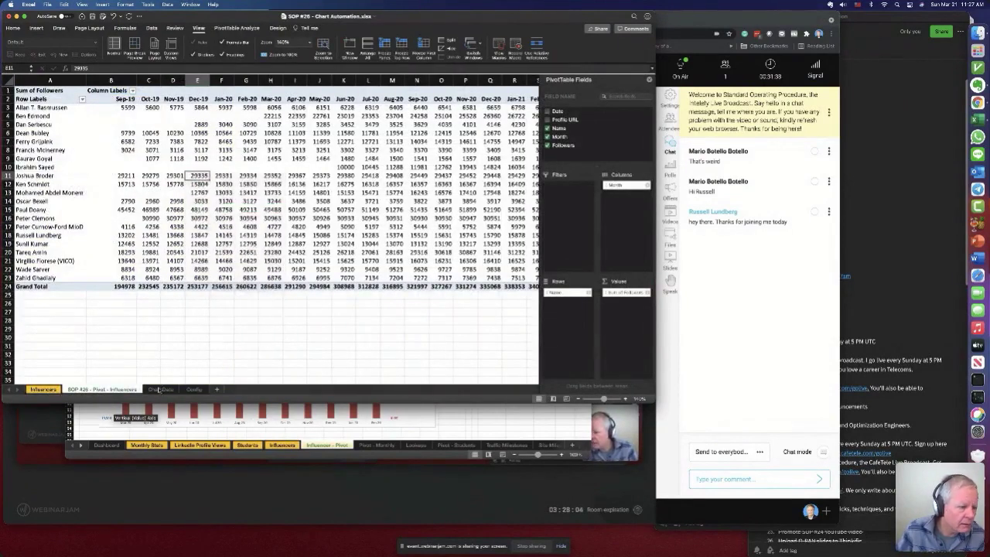
click(160, 389)
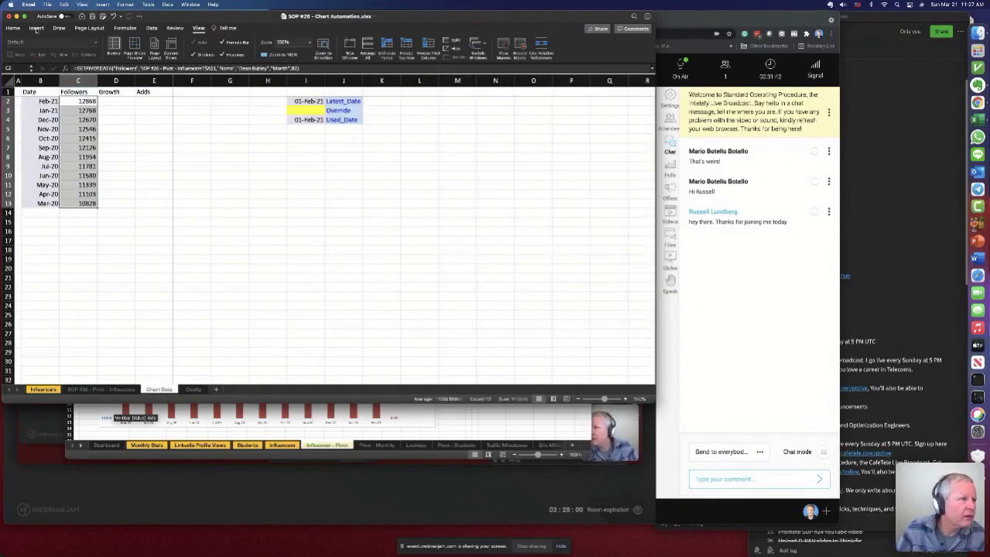
Format the Followers values with Comma Style and no decimals, e.g. 12,868, then highlight C2's hard-coded name
click(13, 28)
click(312, 55)
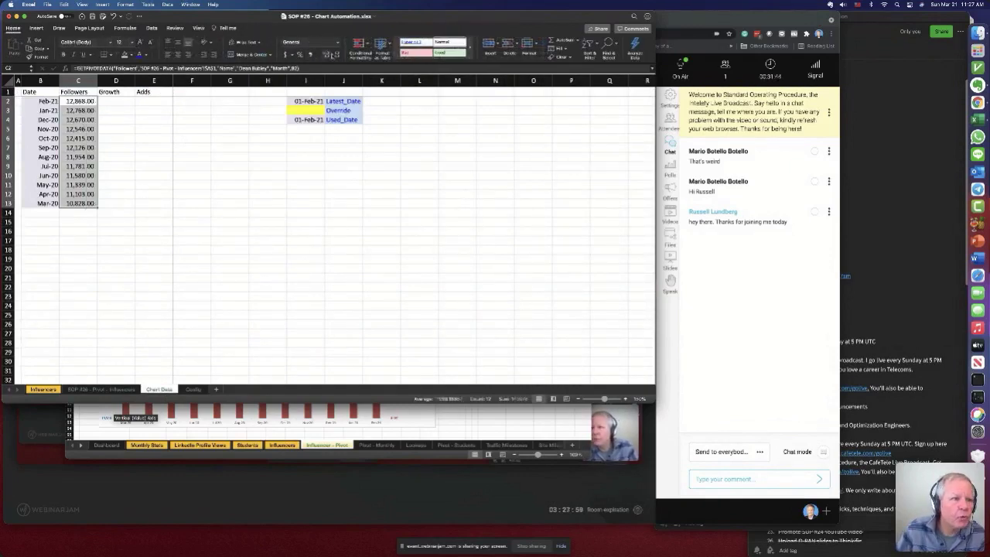
click(337, 54)
click(336, 55)
click(116, 166)
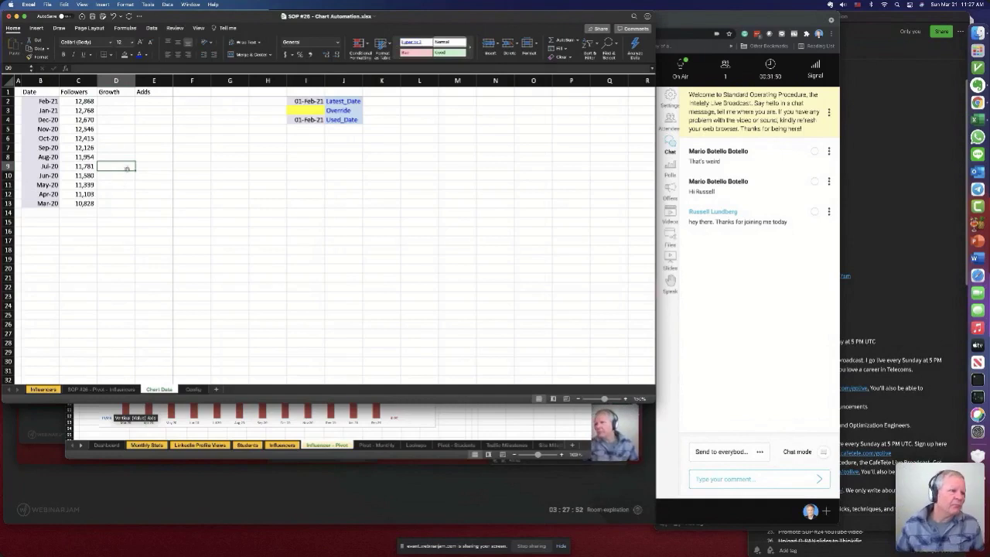
click(82, 102)
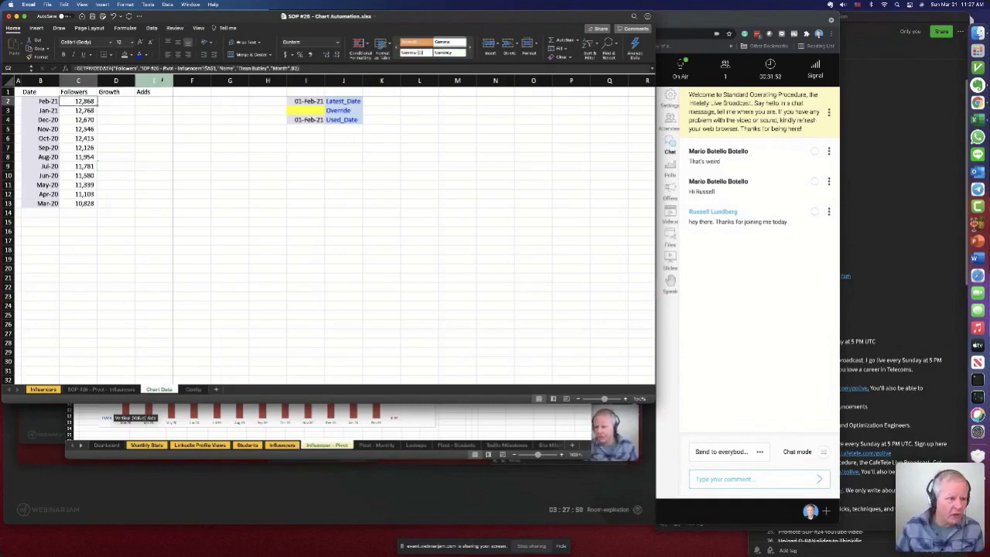
drag(238, 68, 272, 68)
key(super+c)
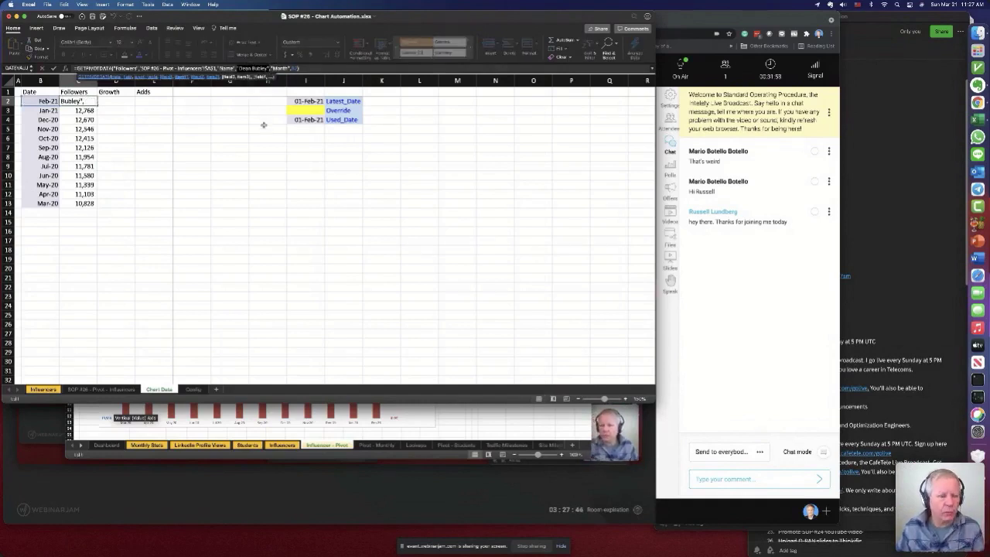
key(Escape)
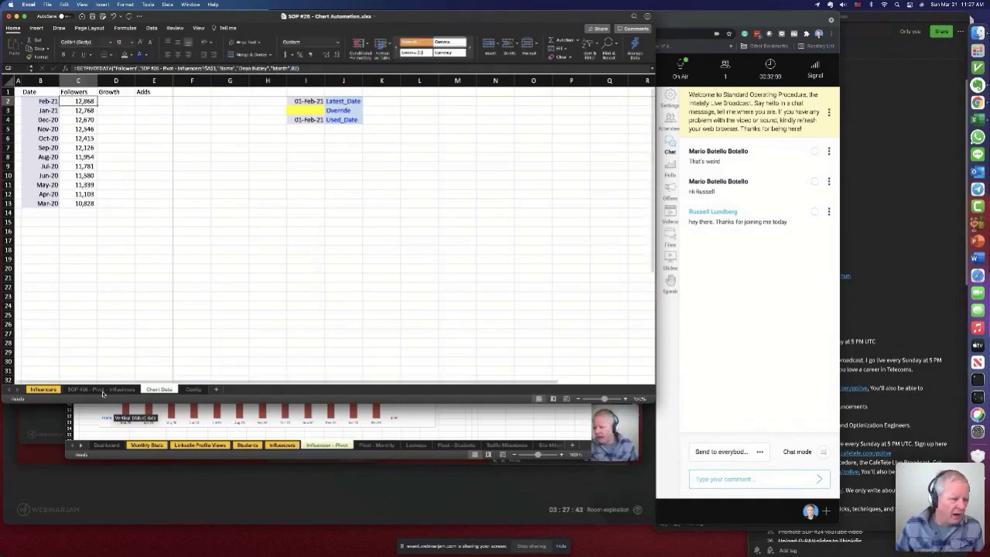
click(43, 389)
scroll(355, 316, down, 5)
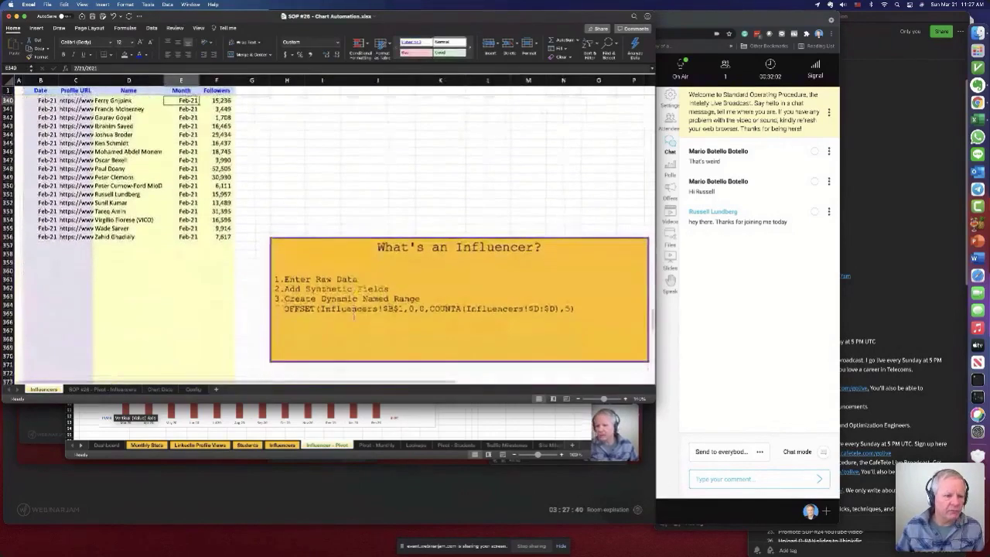
scroll(354, 316, down, 5)
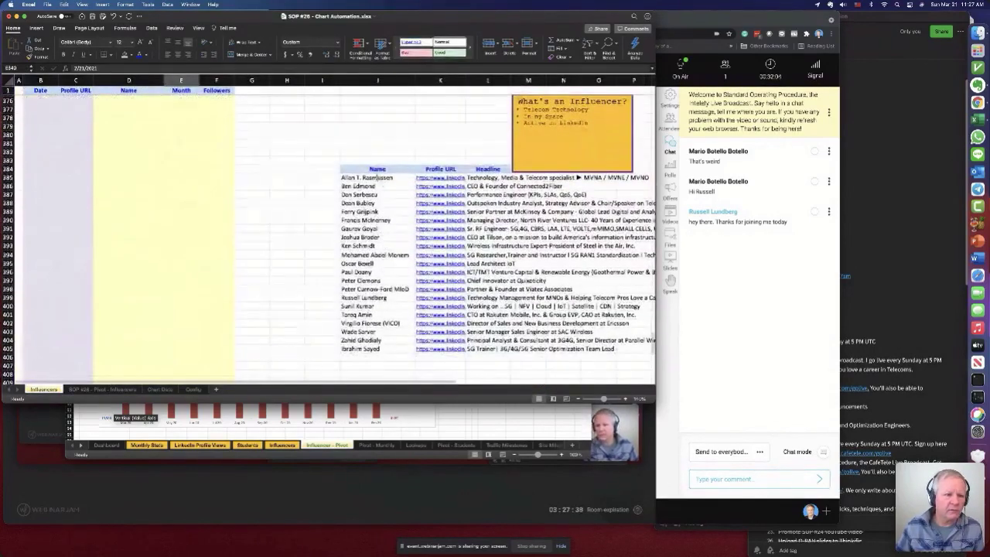
click(381, 178)
drag(381, 178, 373, 346)
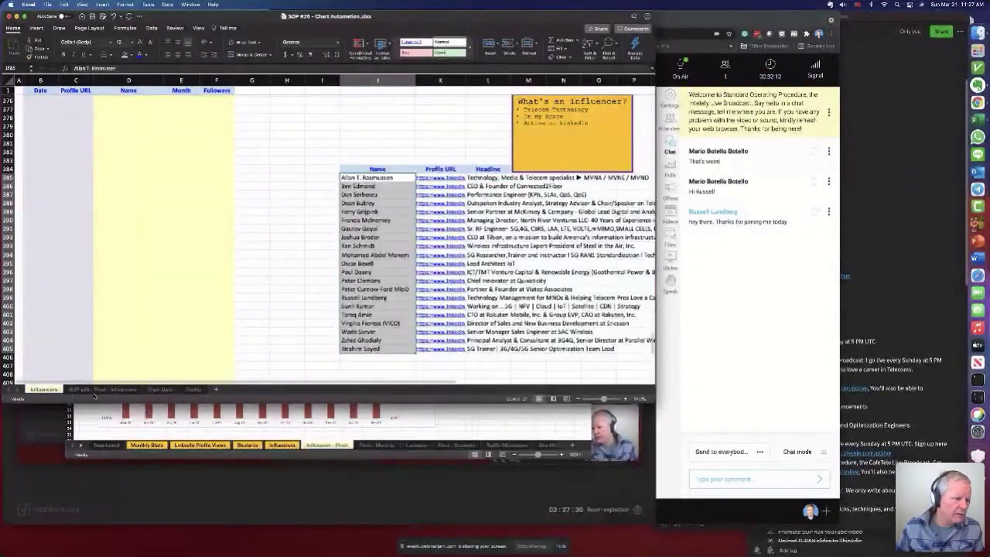
click(160, 389)
click(266, 211)
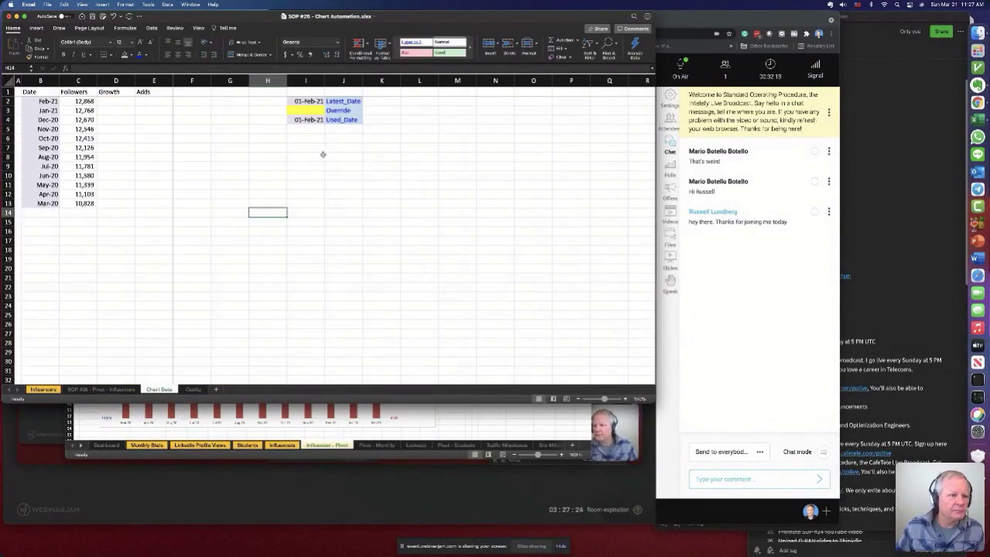
Label J8 'Influencer' and make C2's GETPIVOTDATA name argument refer to I8
click(350, 156)
text(In)
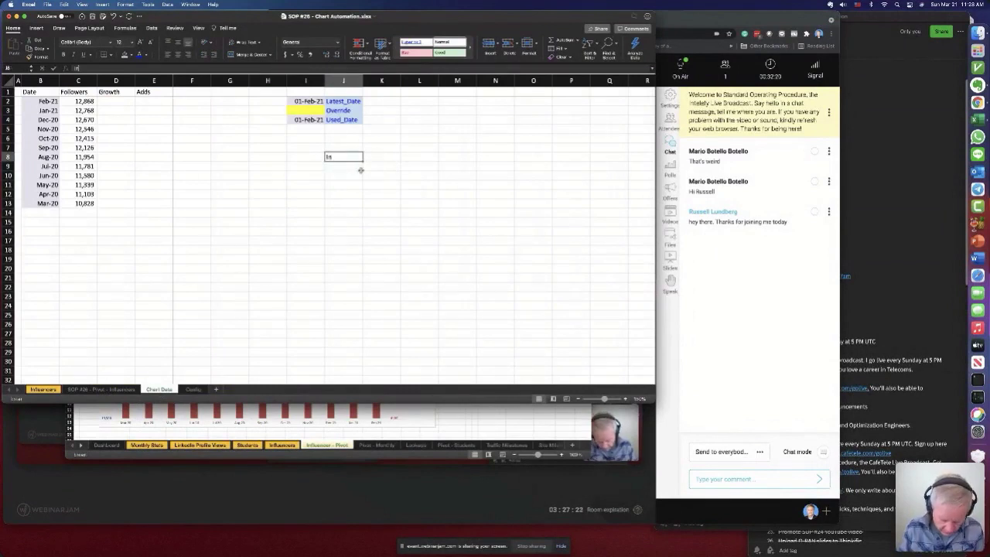
text(fluencer)
key(Return)
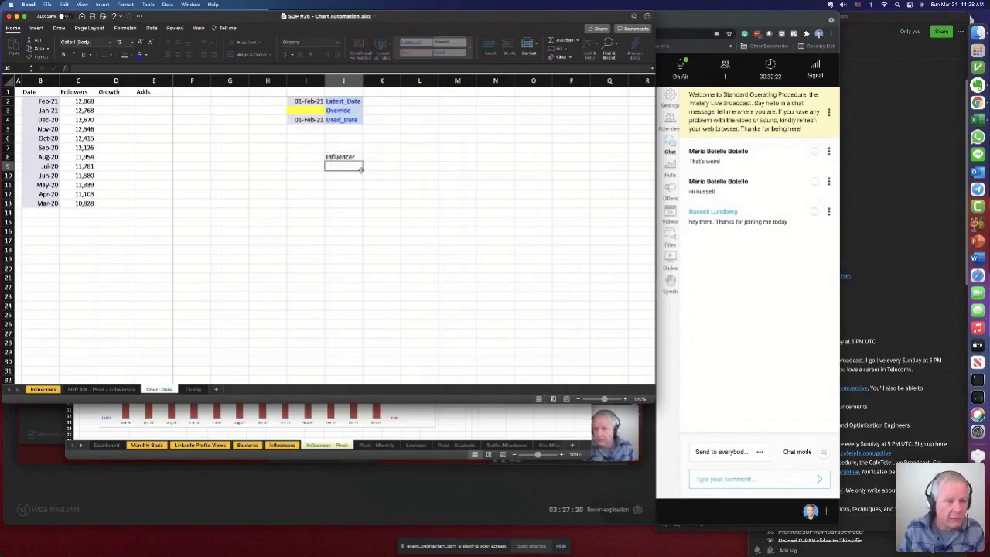
click(80, 101)
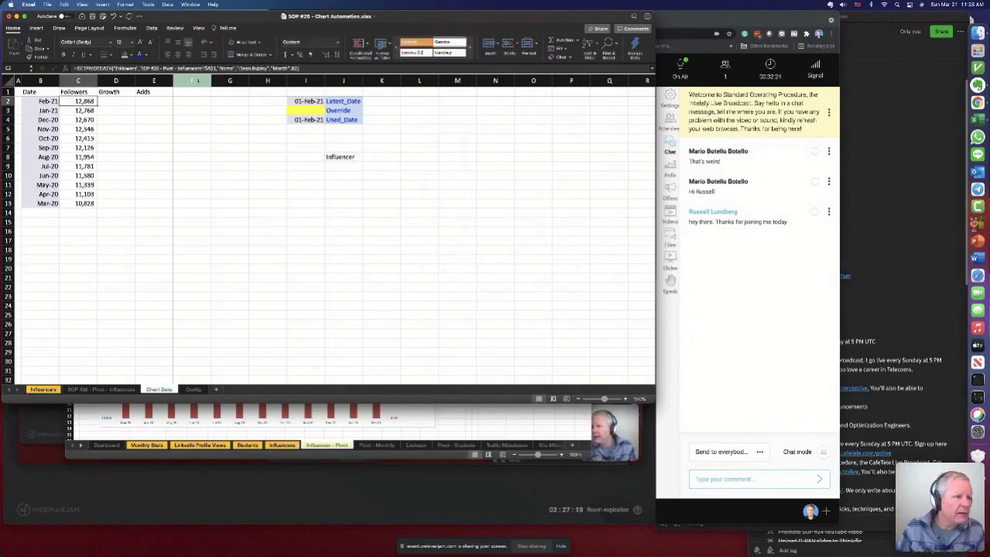
click(260, 68)
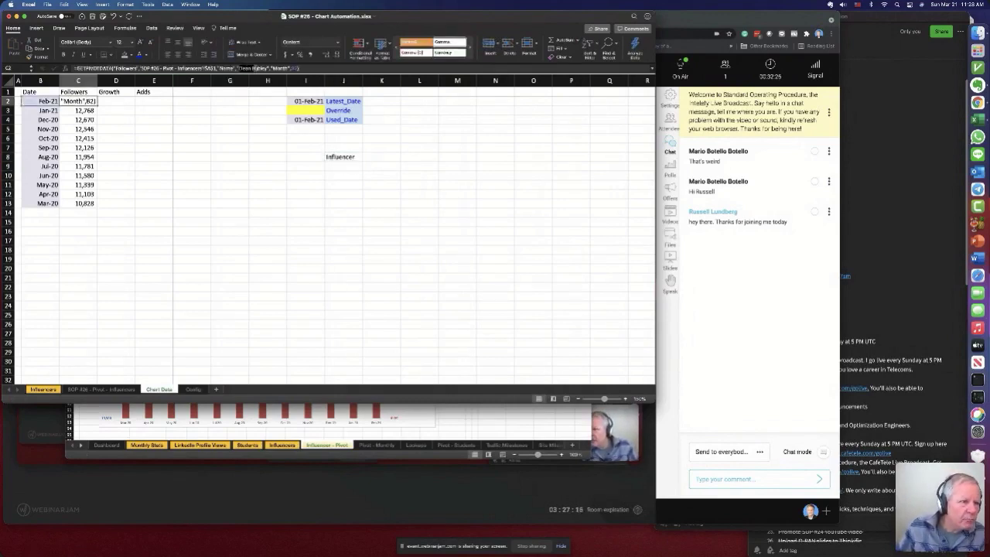
click(266, 68)
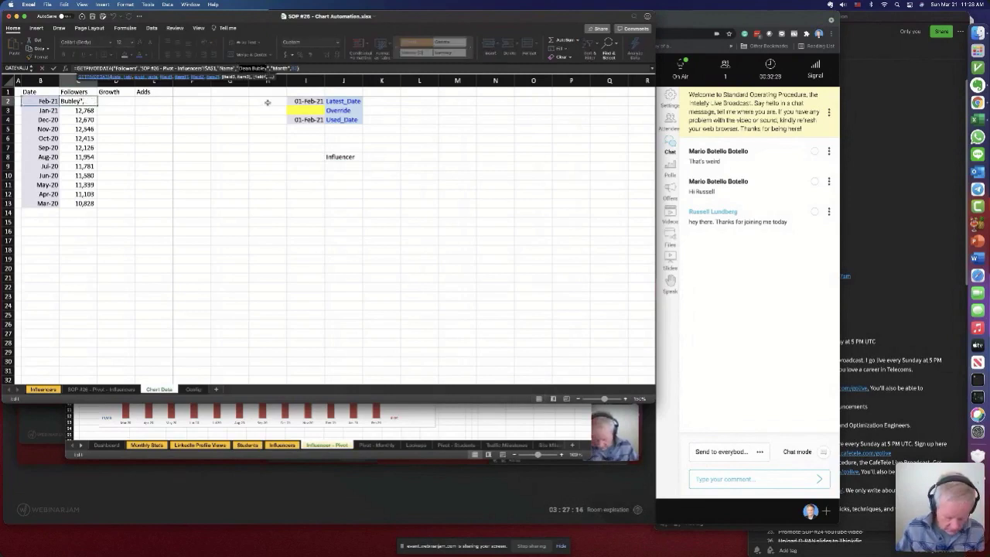
key(BackSpace)
key(BackSpace)
key(BackSpace)
key(BackSpace)
key(BackSpace)
key(BackSpace)
key(BackSpace)
key(BackSpace)
key(BackSpace)
key(BackSpace)
key(BackSpace)
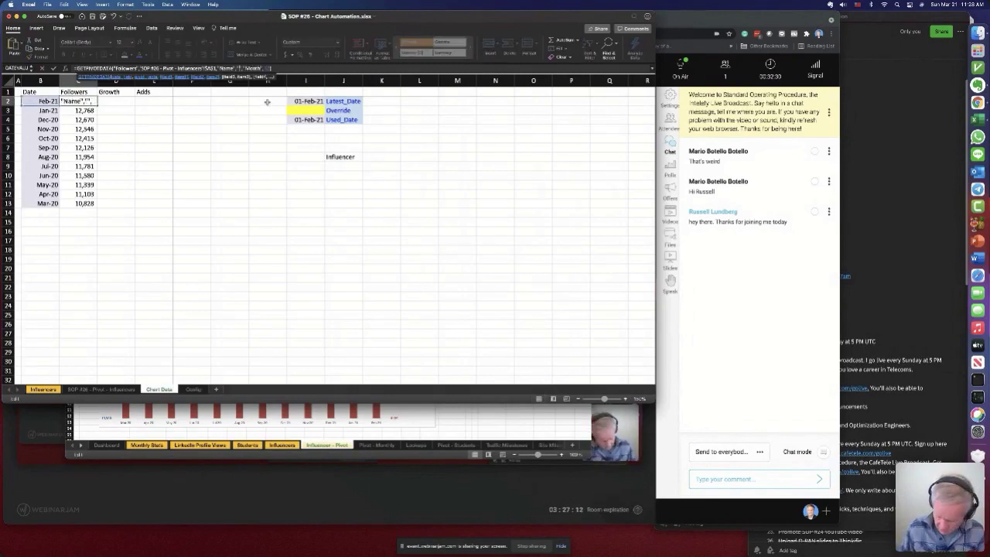
key(BackSpace)
key(BackSpace)
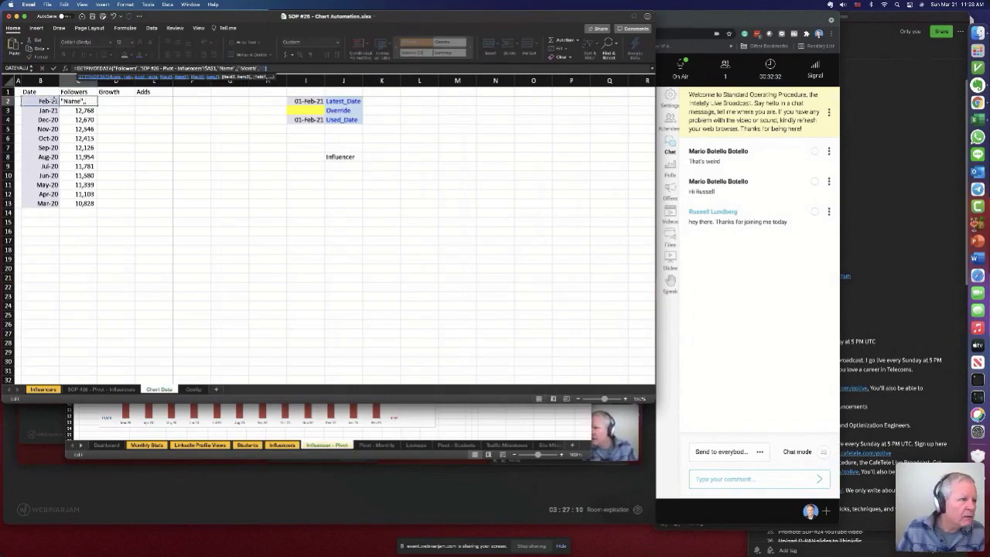
click(308, 157)
key(Return)
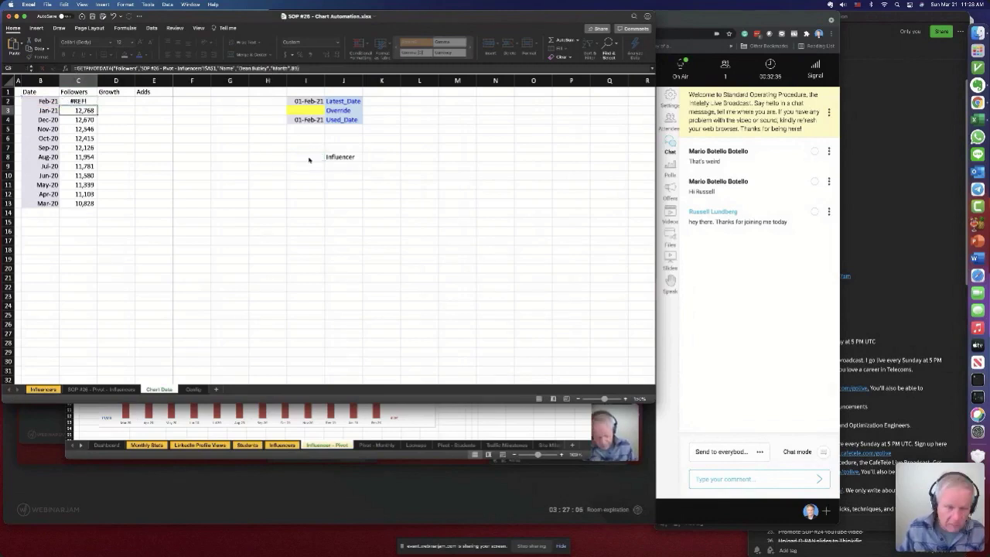
Paste the influencer's name into I8 and fill C2's formula down to C13
click(317, 157)
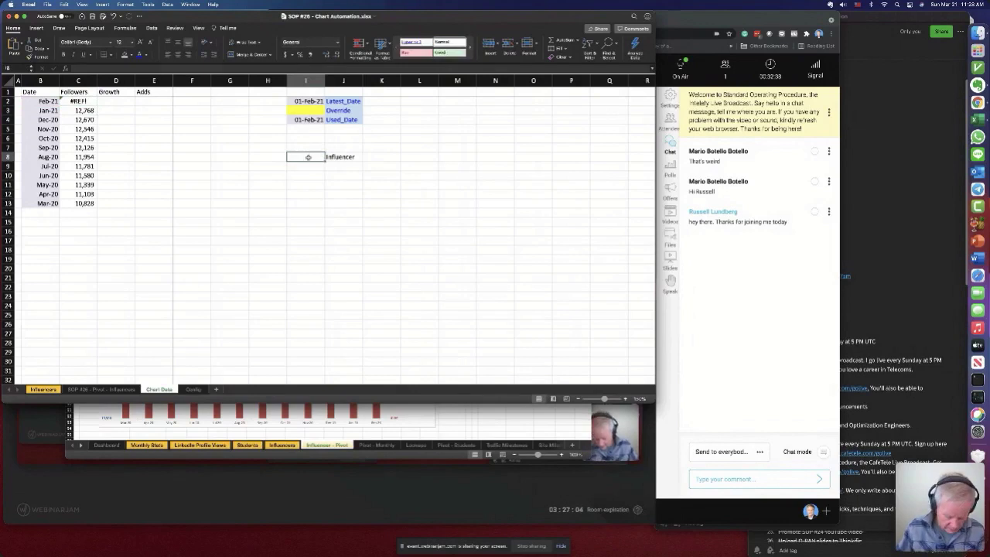
key(super+v)
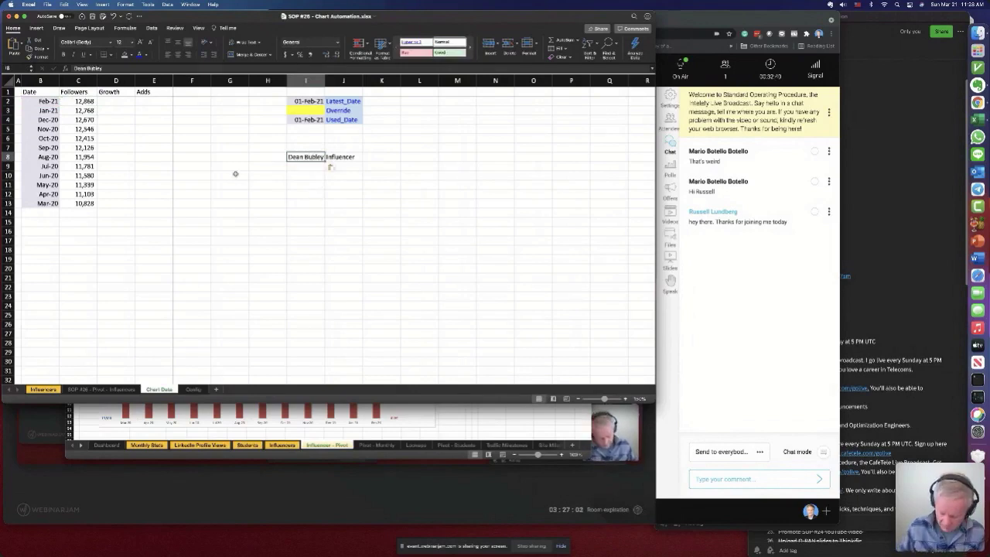
key(Return)
click(80, 102)
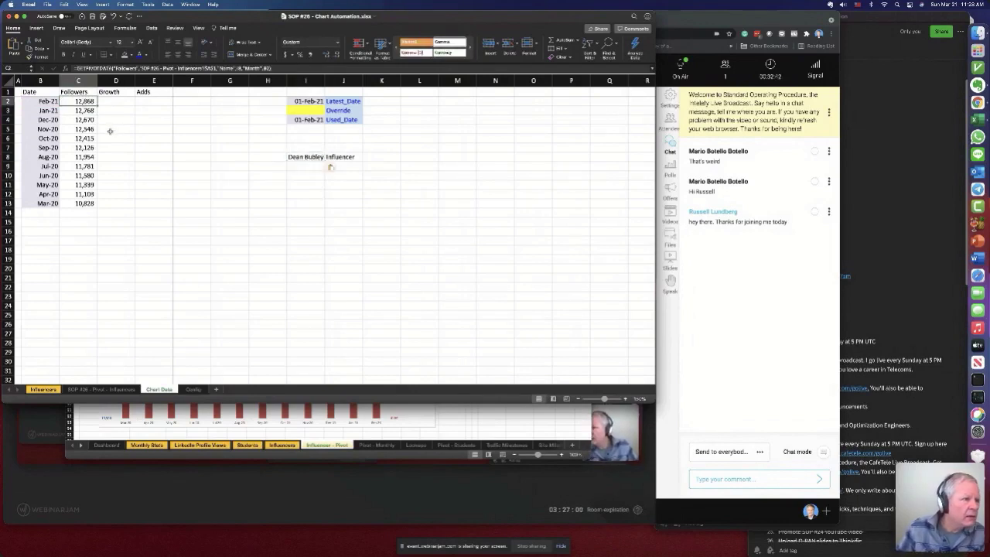
drag(99, 106, 100, 208)
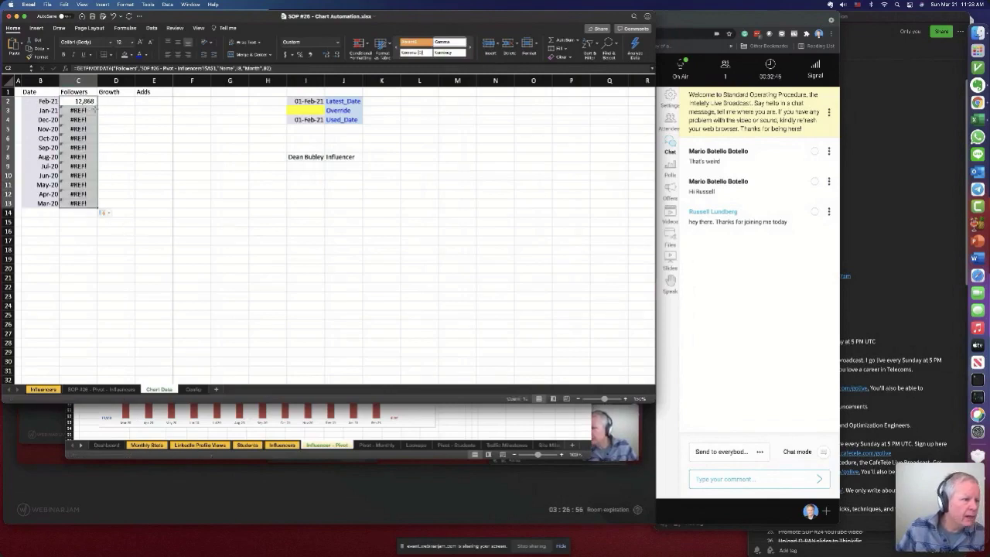
Make C2's I8 reference absolute as $I$8 and refill the formula down to C13
click(85, 100)
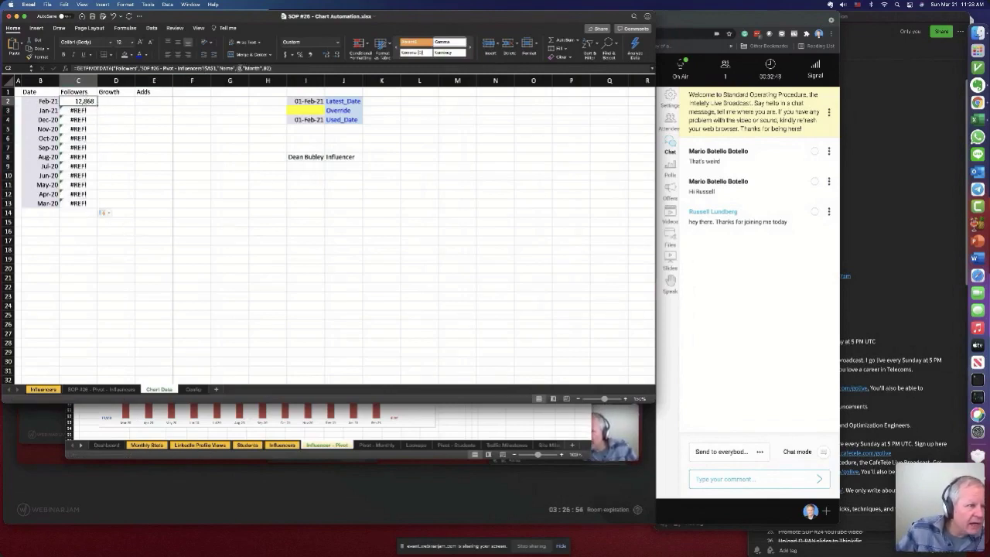
click(239, 68)
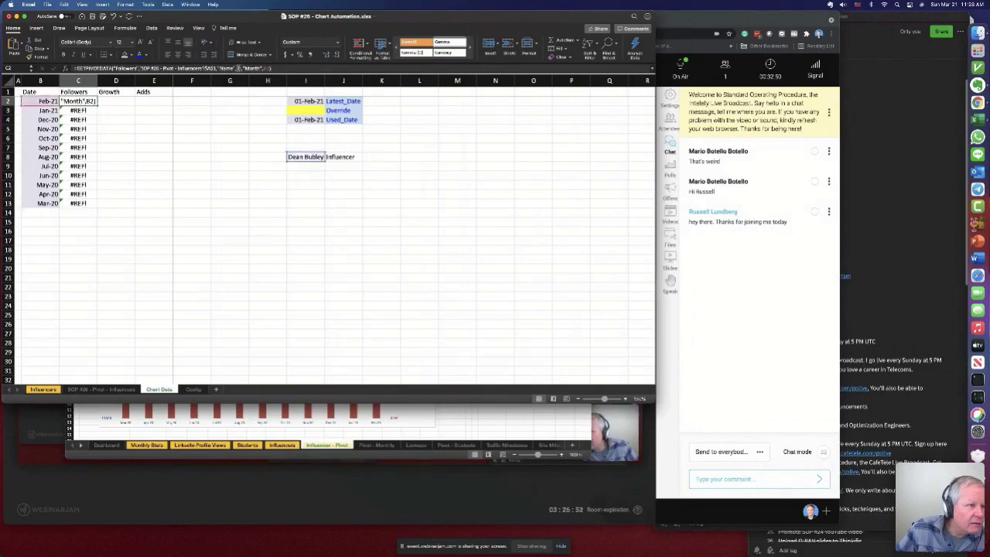
key(F4)
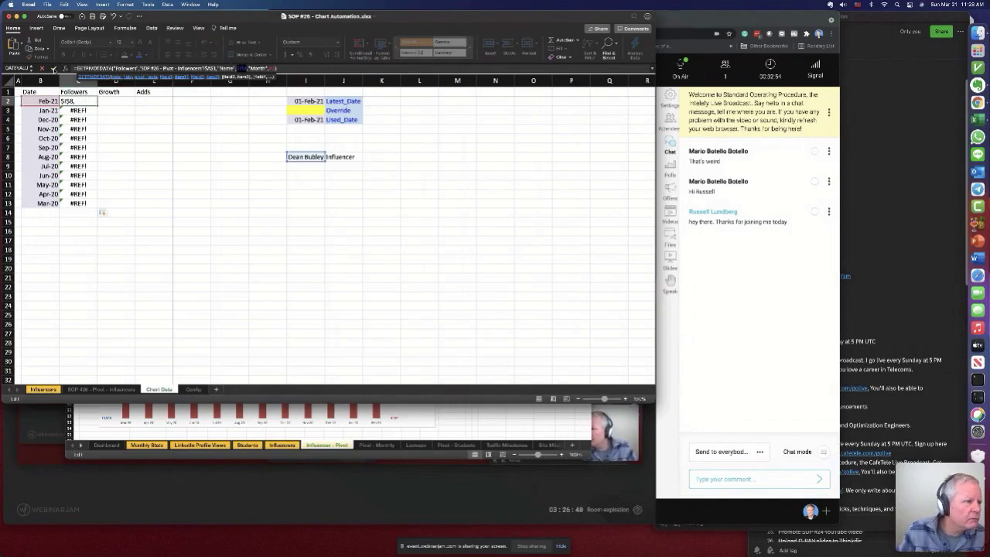
click(52, 69)
drag(97, 106, 101, 209)
Fill the influencer name cell I8 yellow
click(308, 156)
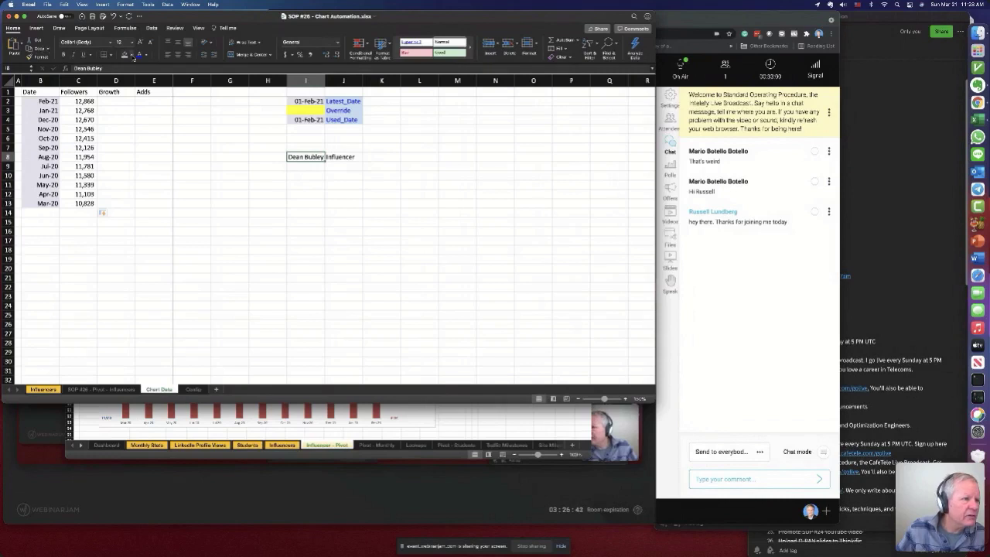
click(131, 56)
click(148, 146)
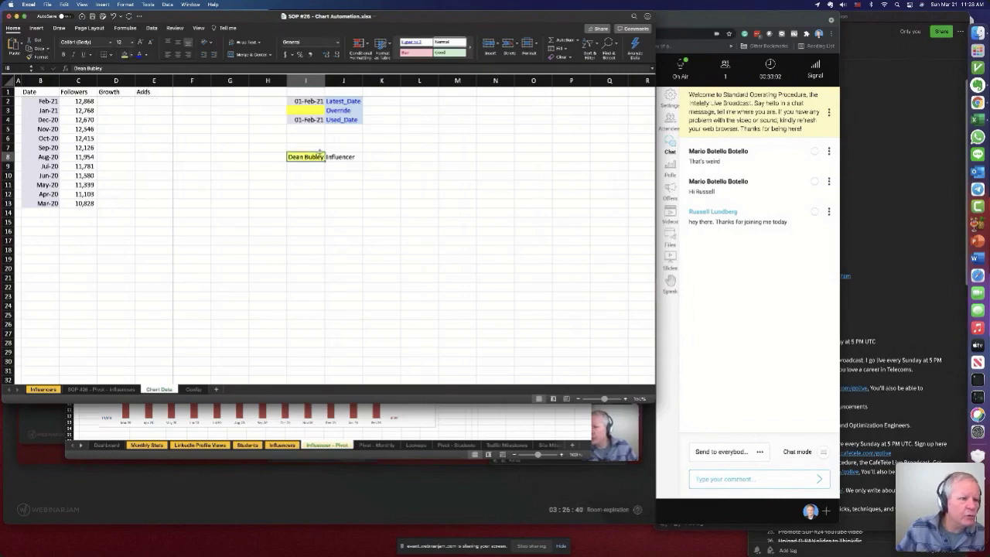
Format-paint the blue Used_Date label style from J4 onto the Influencer label in J8
click(346, 121)
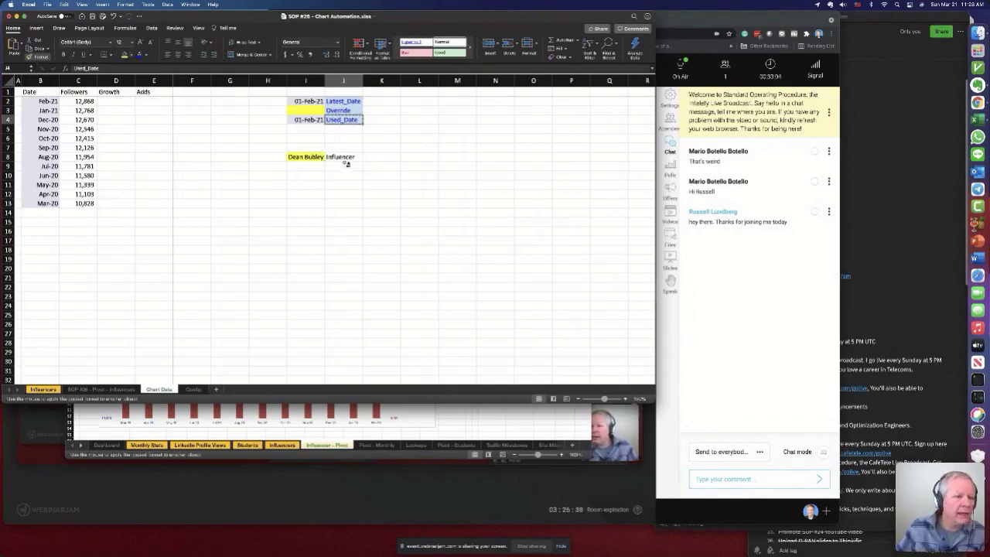
click(345, 158)
click(316, 177)
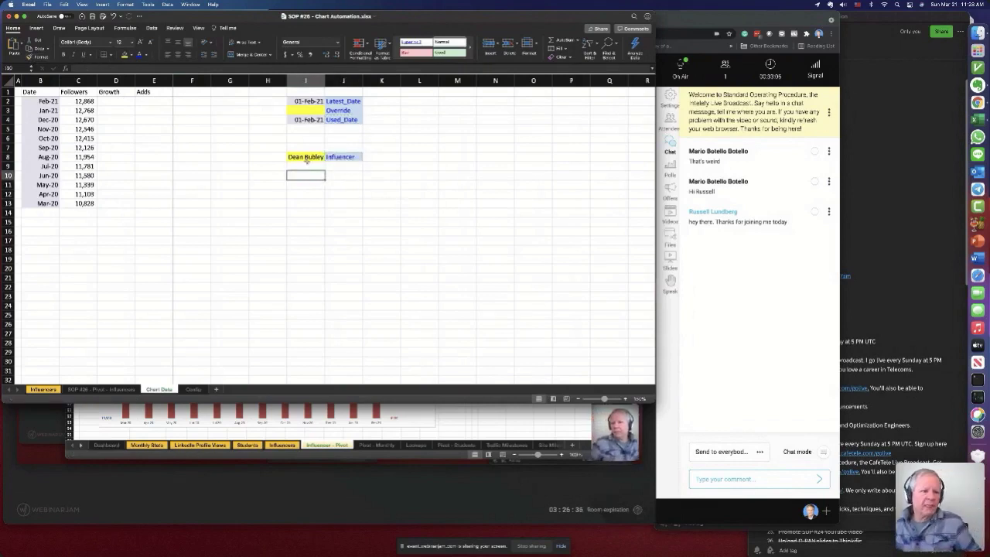
click(306, 158)
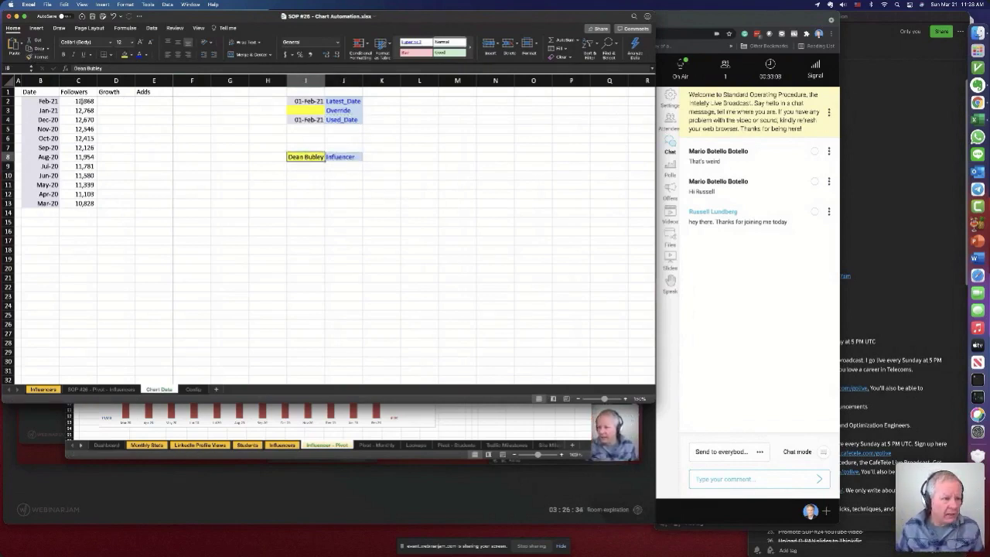
Check influencer names on the Influencers and pivot sheets, then select I8's current name to replace
click(43, 389)
click(376, 252)
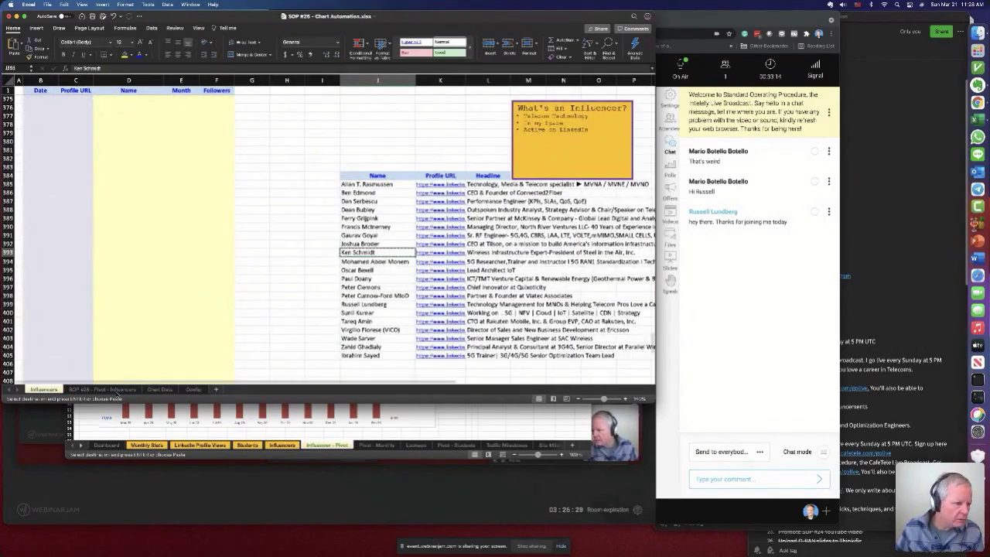
click(116, 391)
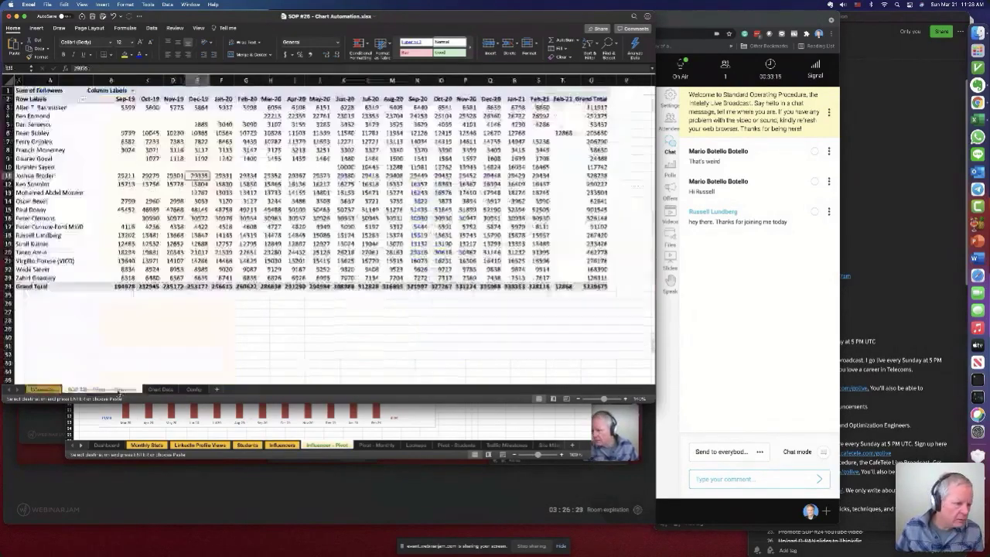
click(161, 390)
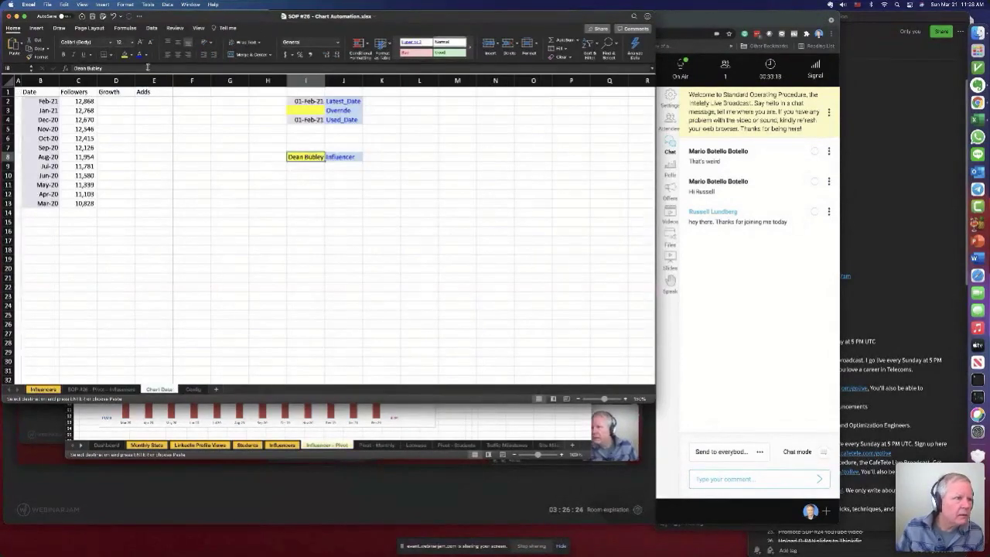
click(111, 69)
drag(112, 69, 74, 69)
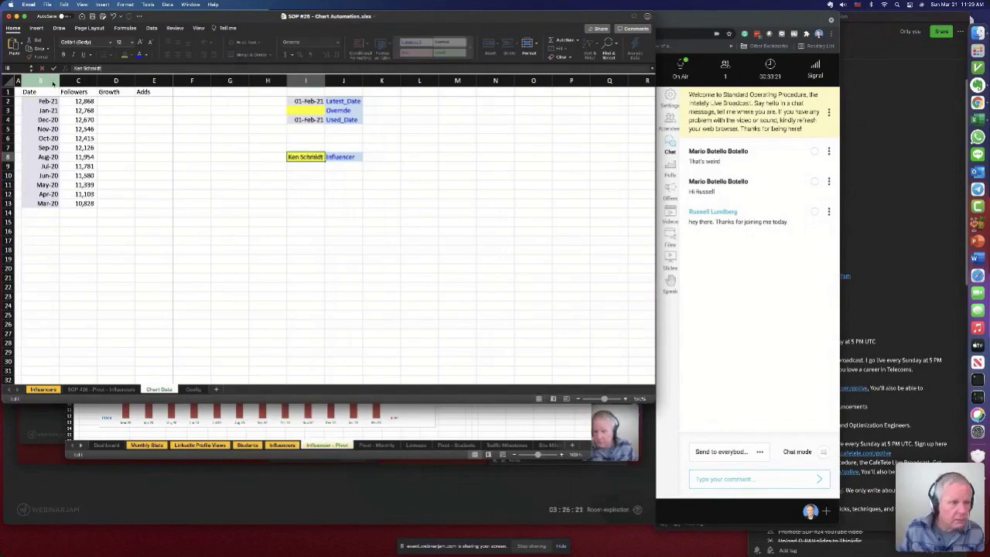
Enter a new influencer name in I8 so Followers recalculate, then view the Influencers sheet
key(Return)
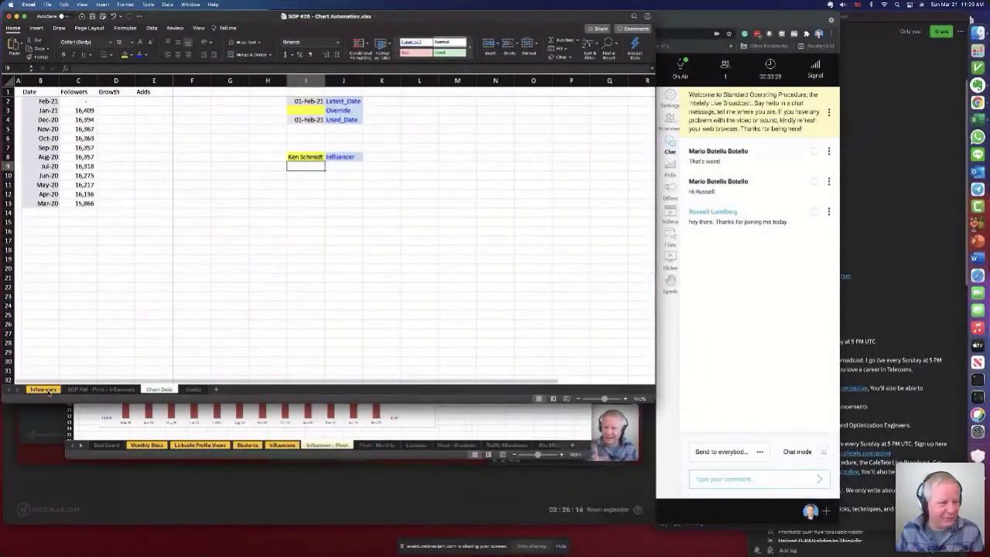
click(48, 390)
scroll(116, 328, down, 20)
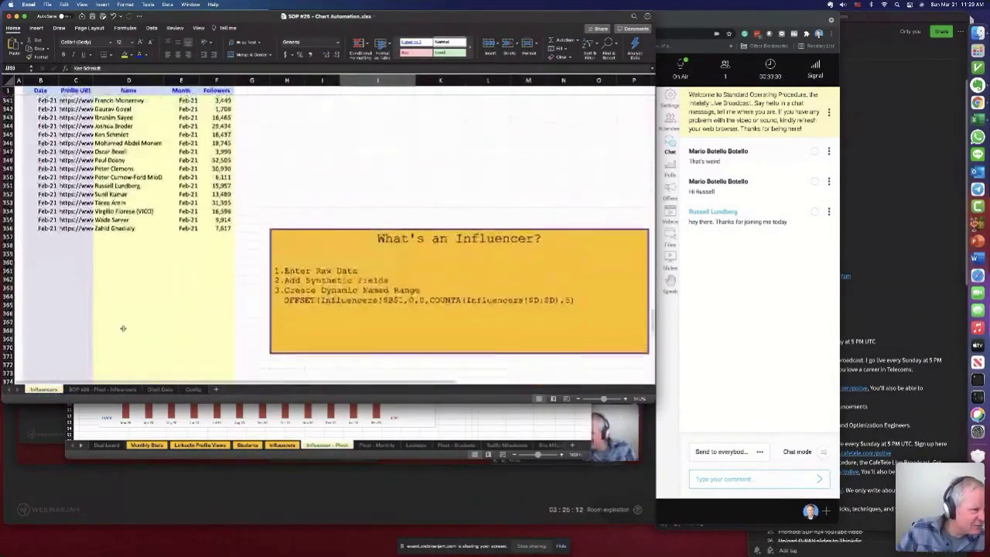
scroll(122, 328, up, 3)
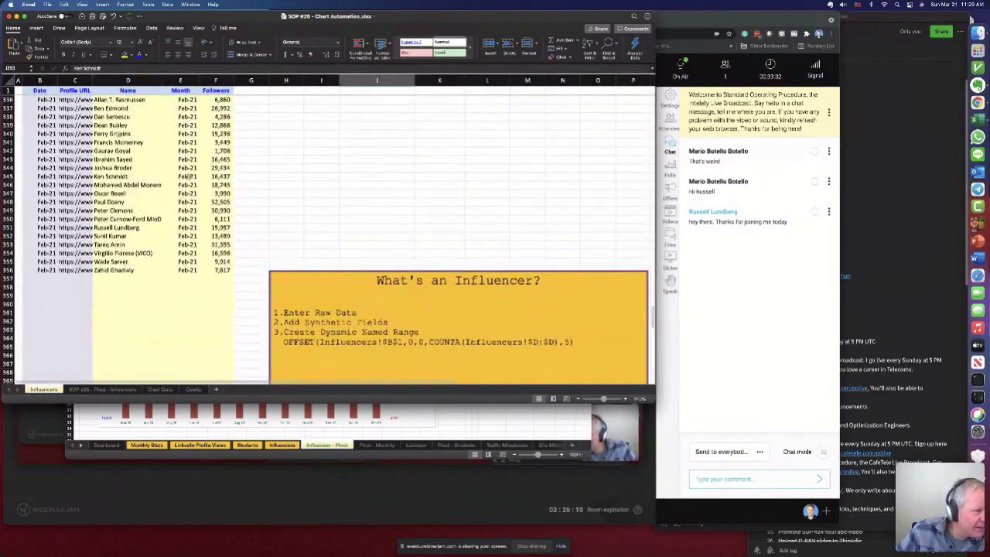
Check the Feb-21 Month cells on the Influencers sheet, abandoning a partial date edit
click(188, 176)
text(2/1)
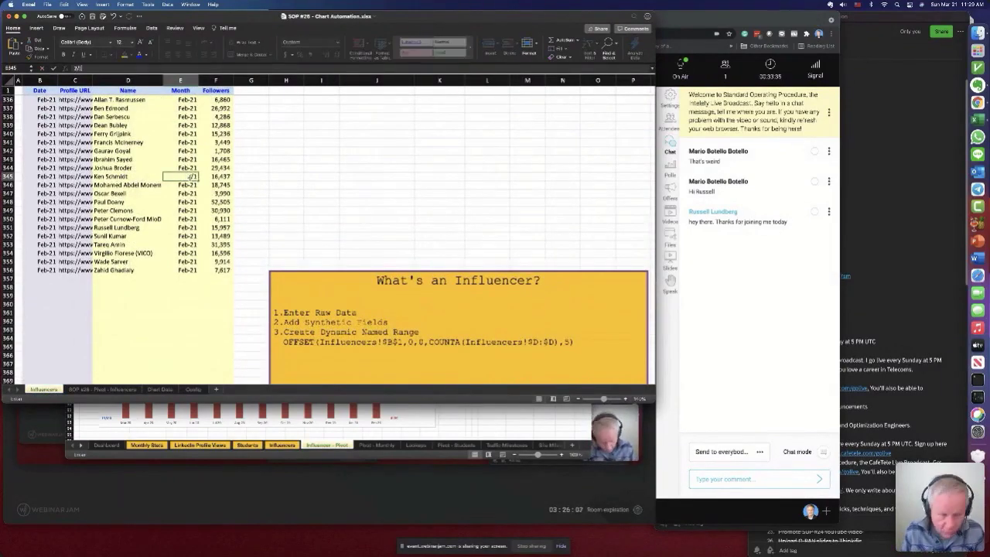
key(Escape)
scroll(192, 176, down, 2)
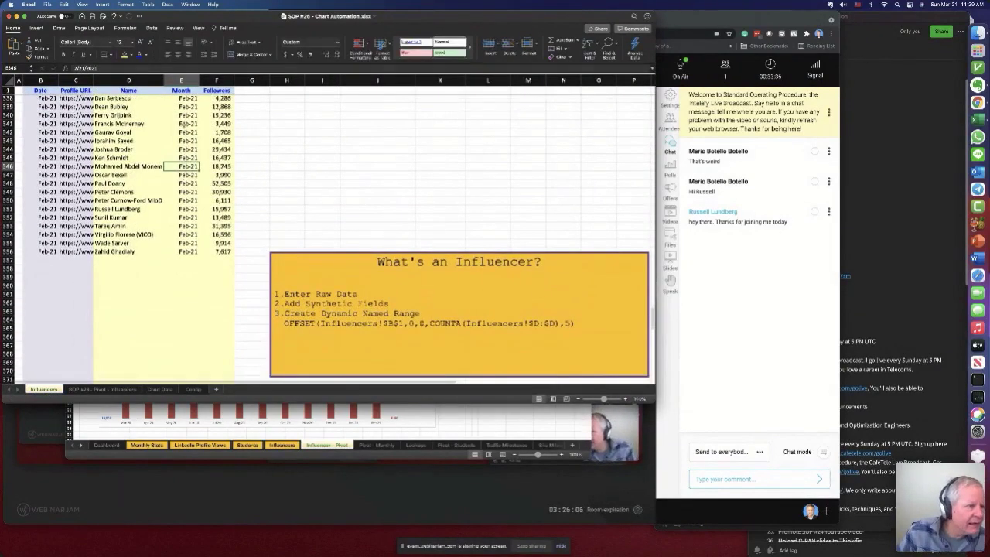
click(193, 107)
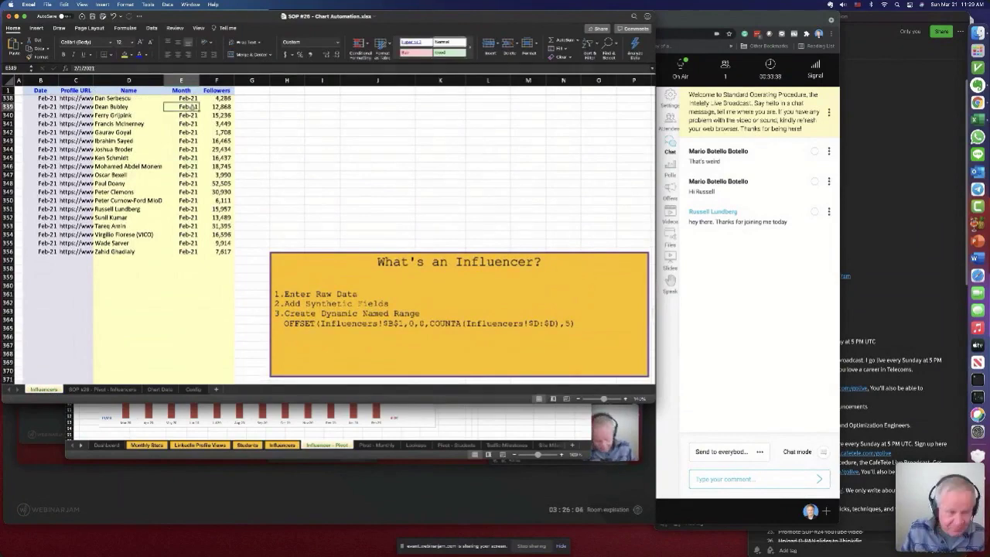
scroll(194, 107, up, 3)
Re-enter the Feb-21 date as 2/1 in E336 and fill it down to E356
click(192, 107)
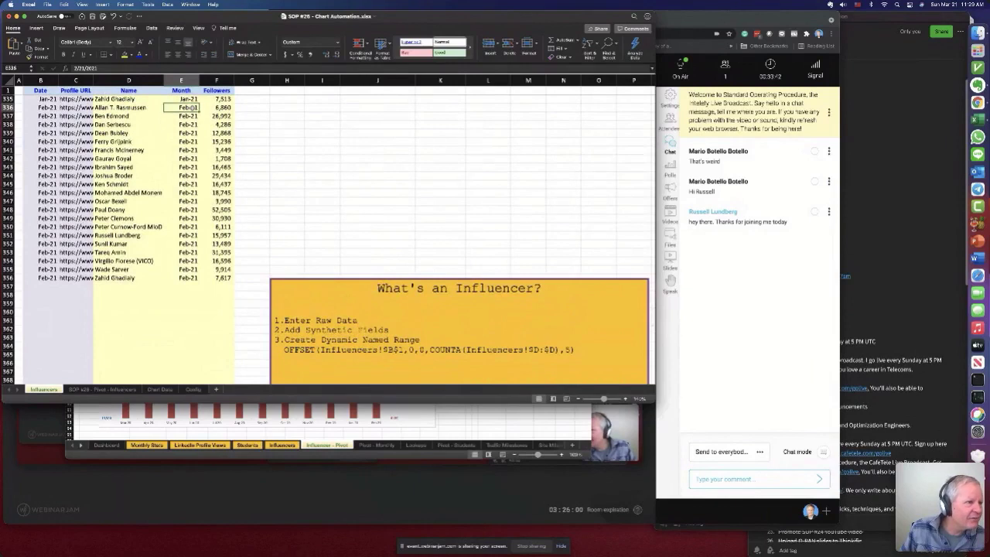
text(2/1)
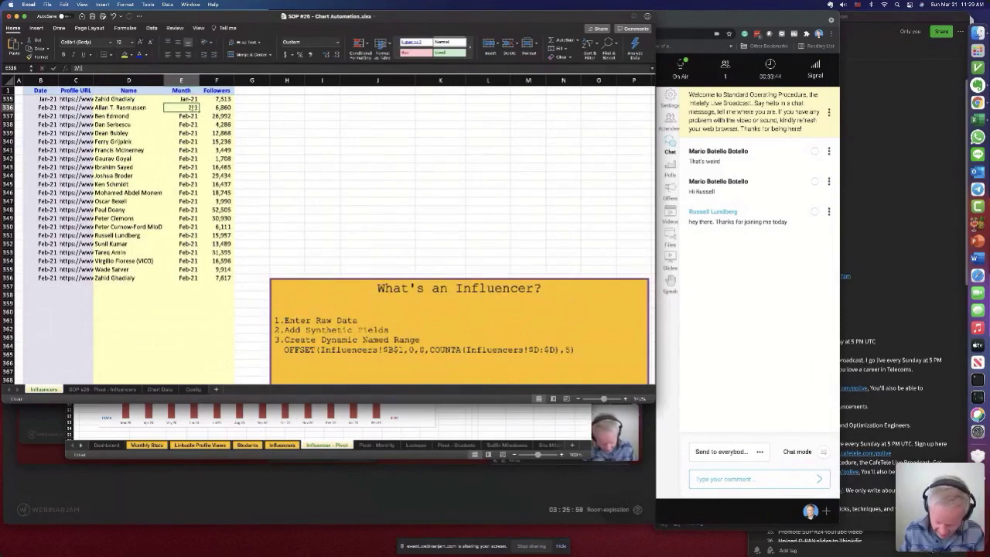
key(Return)
click(194, 109)
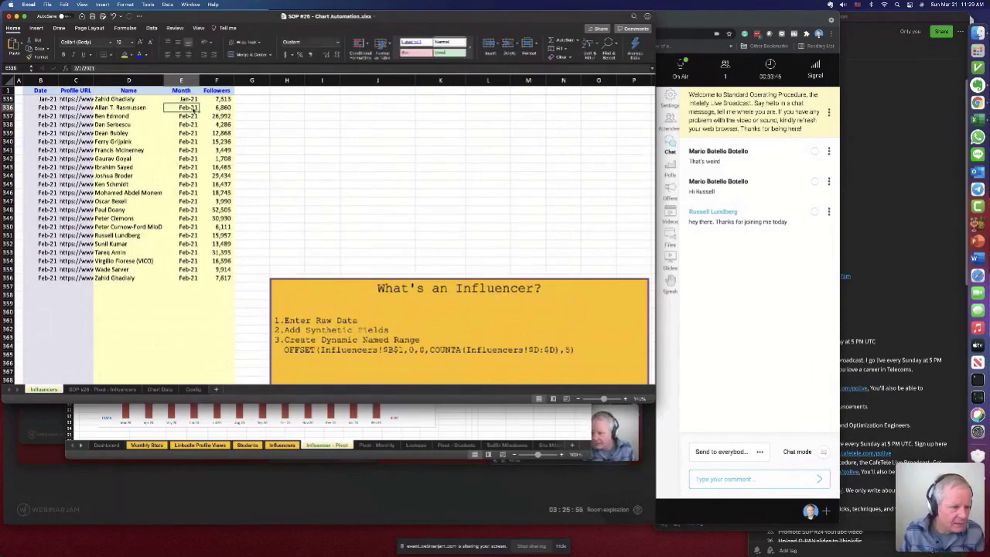
double_click(195, 111)
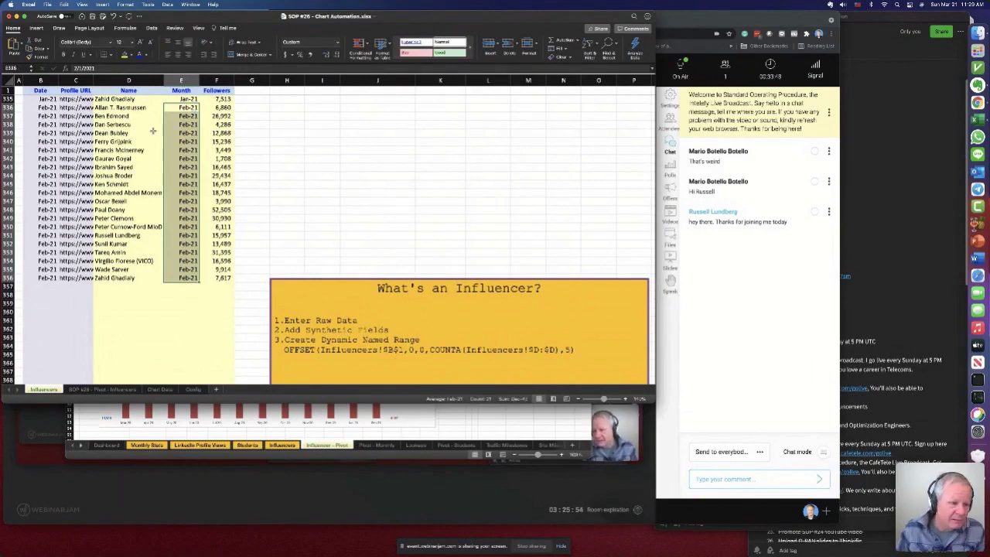
click(113, 389)
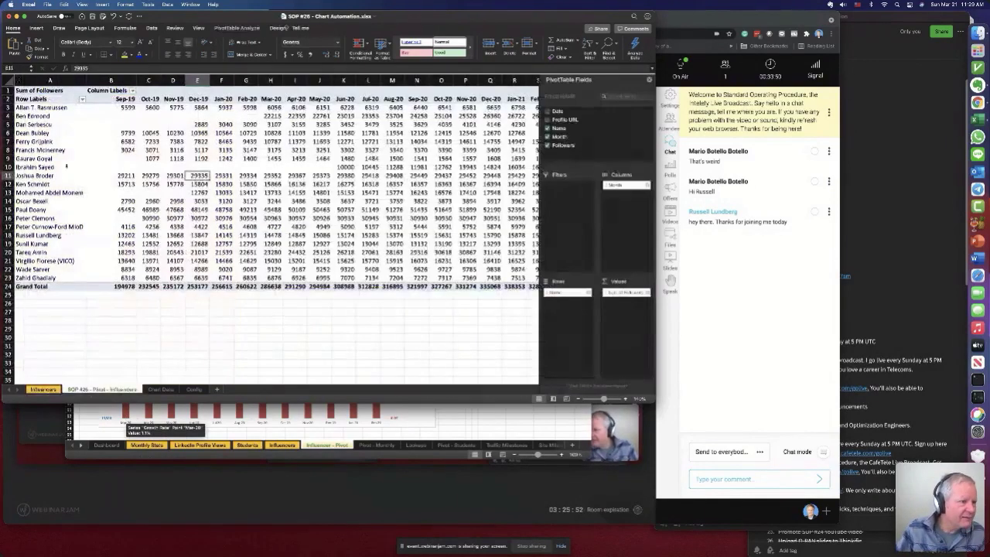
Refresh the influencer pivot table and sort its month columns descending, Feb-21 first
right_click(199, 176)
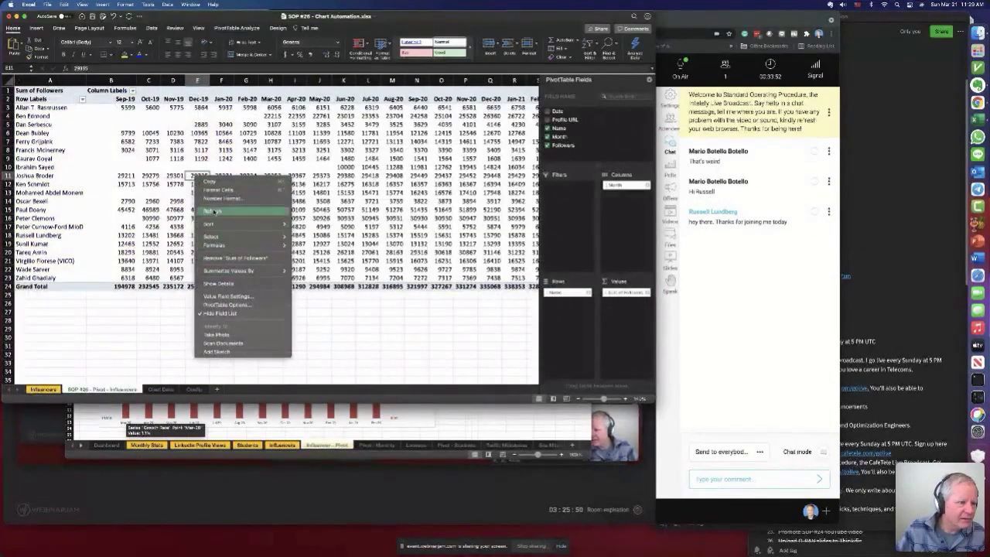
click(213, 211)
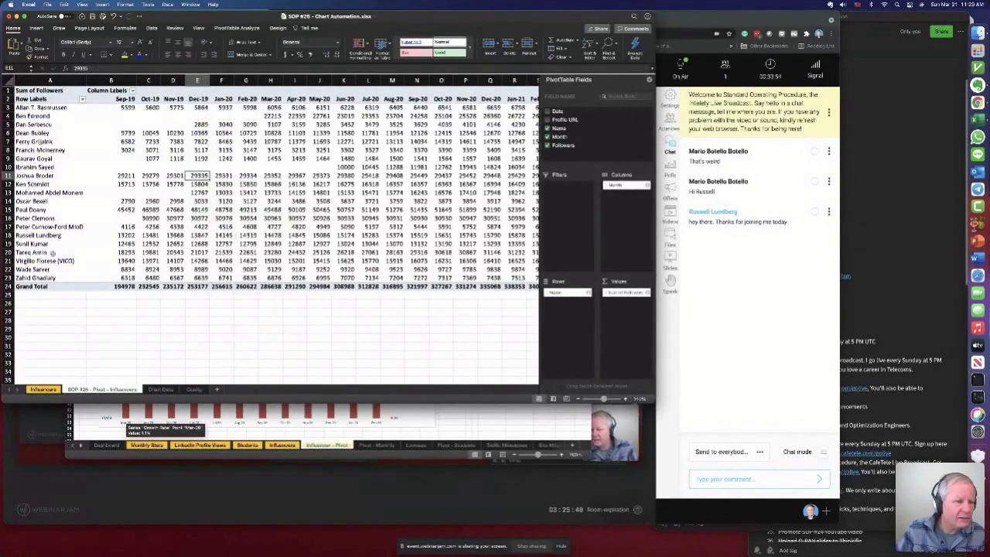
click(120, 99)
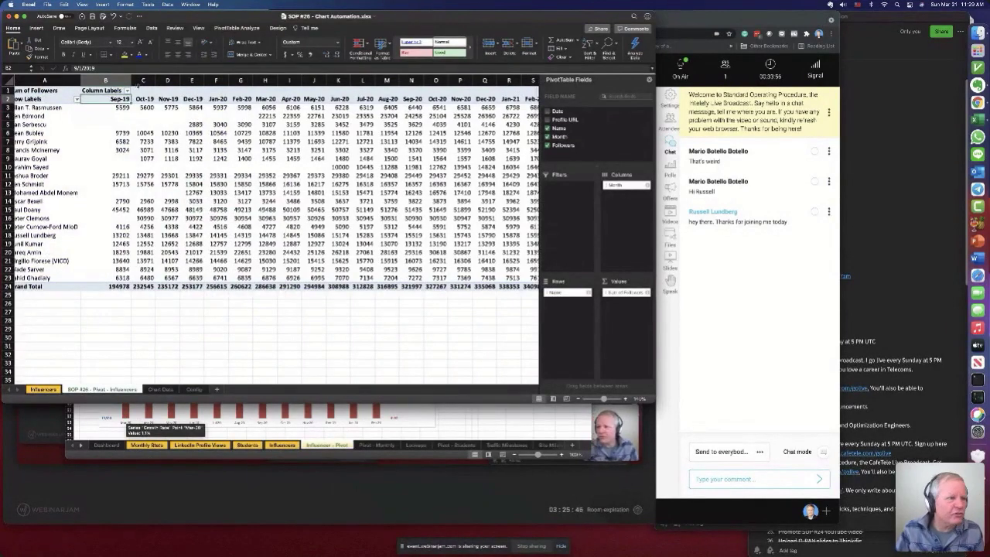
click(128, 91)
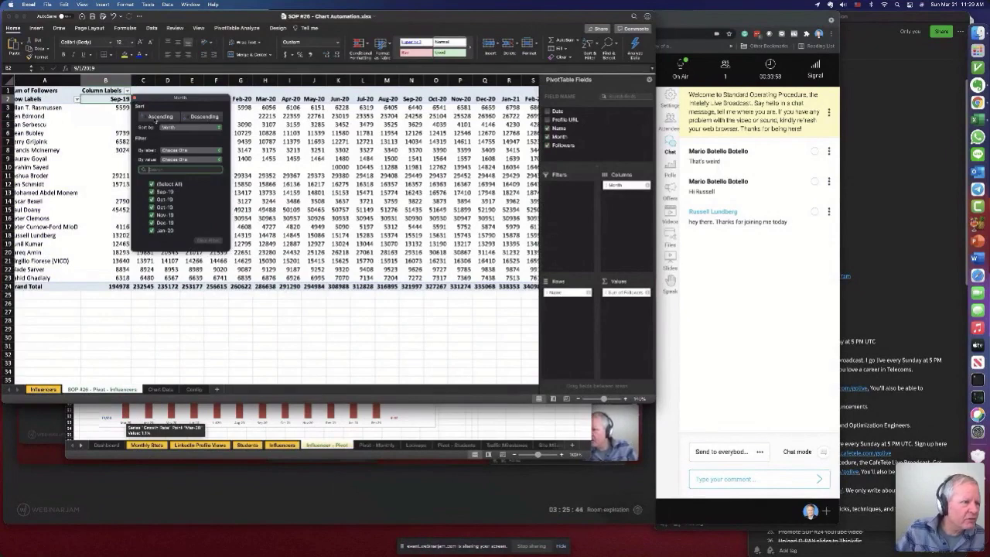
click(204, 117)
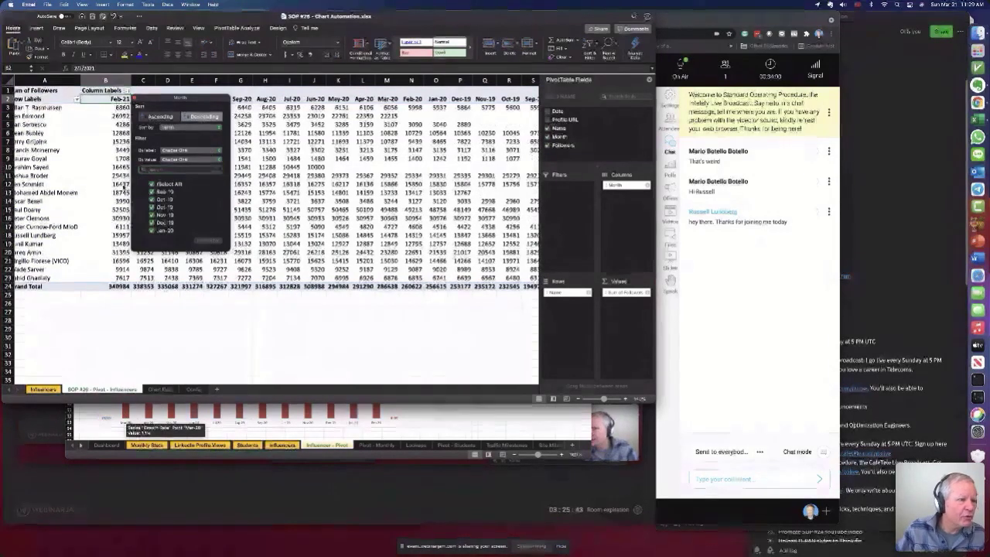
click(108, 160)
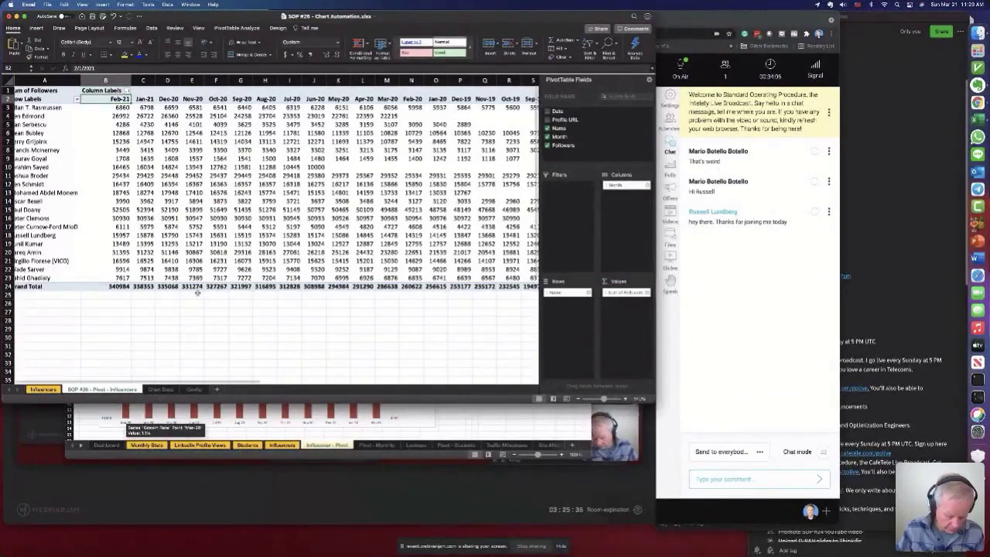
On Chart Data, review the Date and Followers columns and the influencer cell I8
click(160, 389)
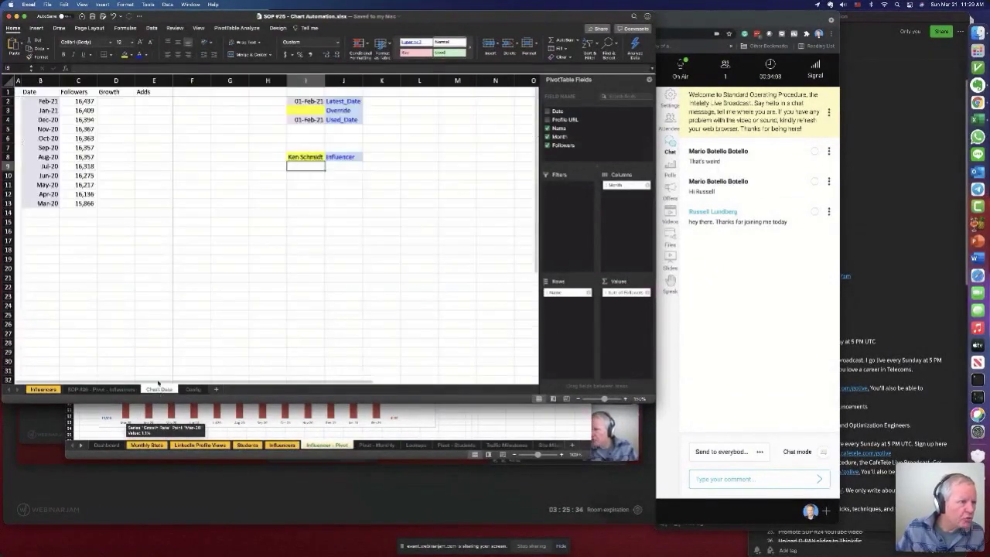
click(86, 102)
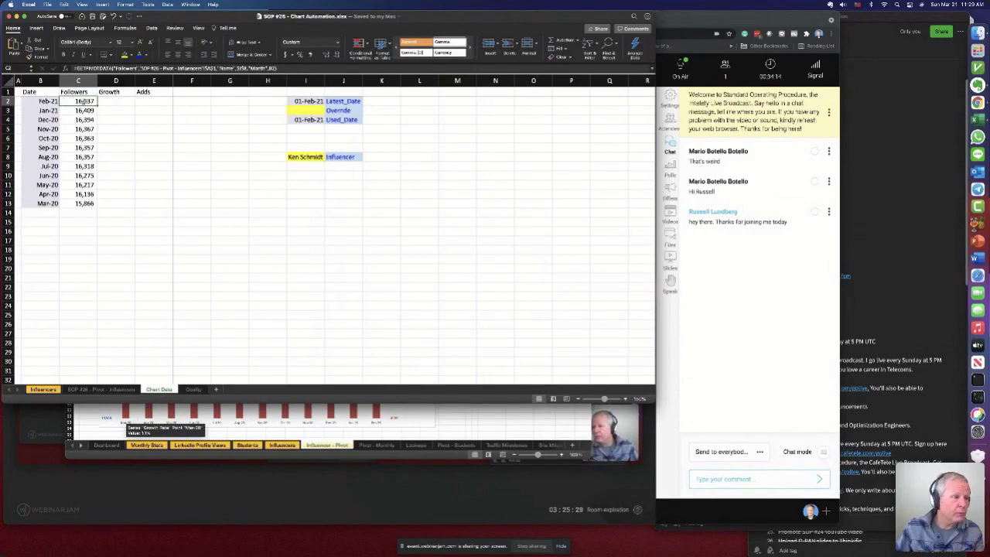
drag(84, 102, 71, 204)
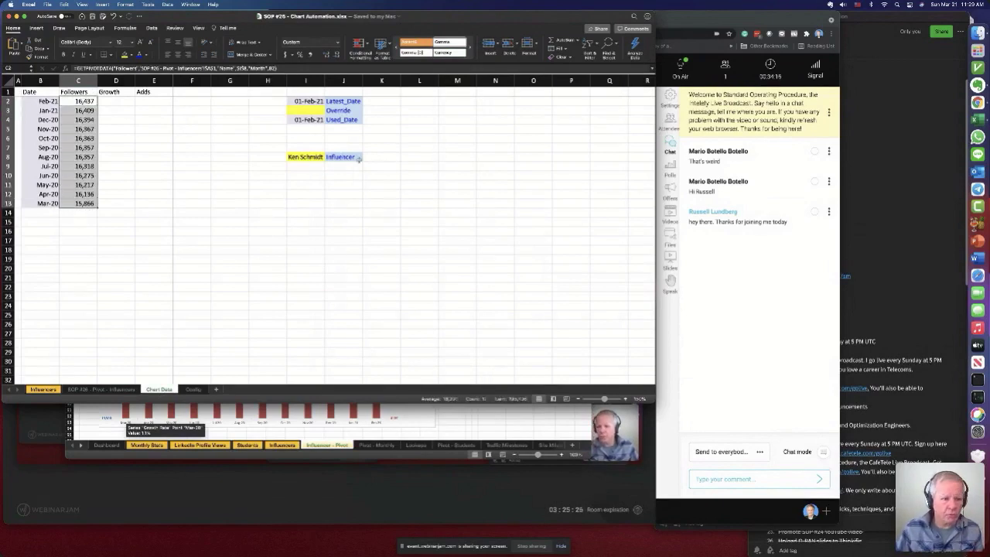
click(310, 157)
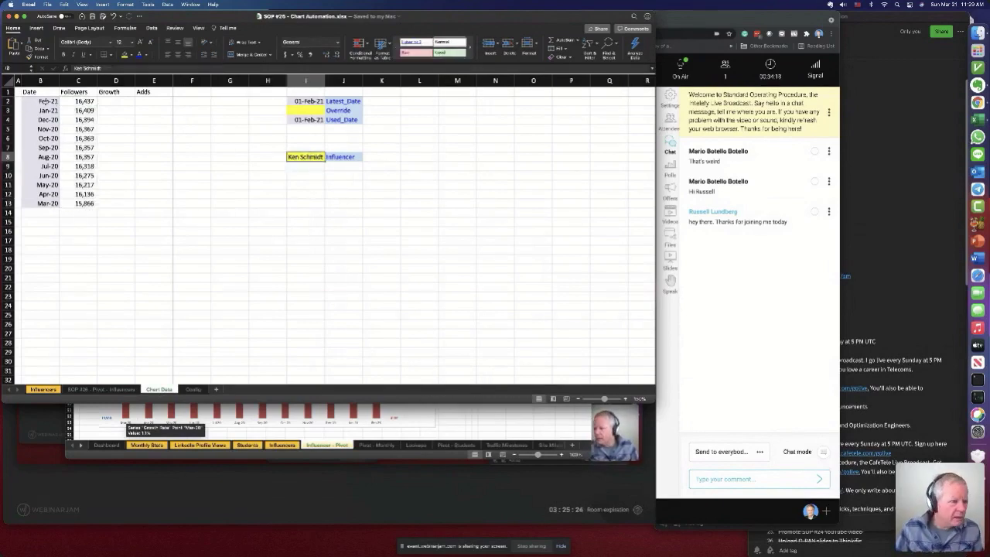
drag(51, 102, 48, 201)
click(301, 157)
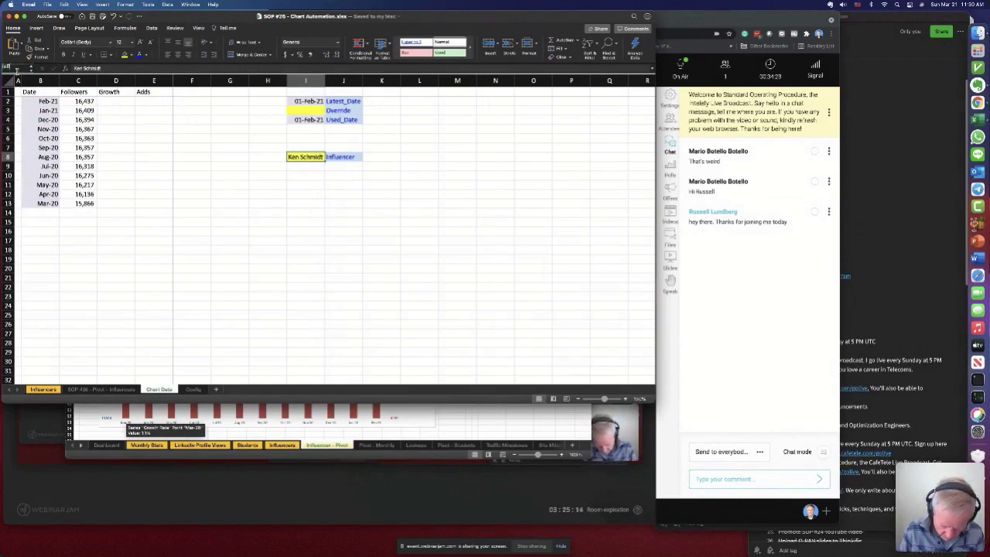
Name the influencer cell I8 'Influencer_Chosen' through the Name Box
click(17, 71)
text(Influencer_Chos)
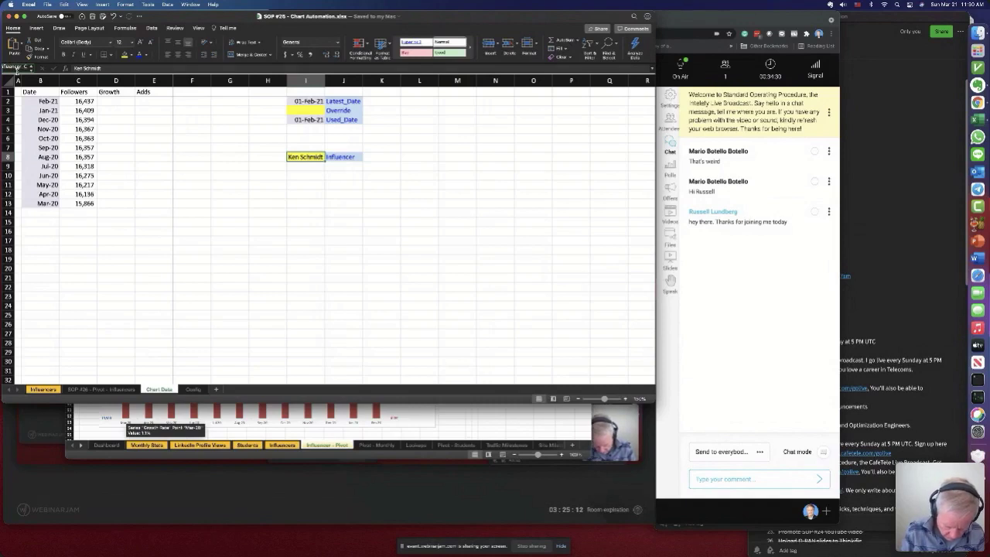
text(en)
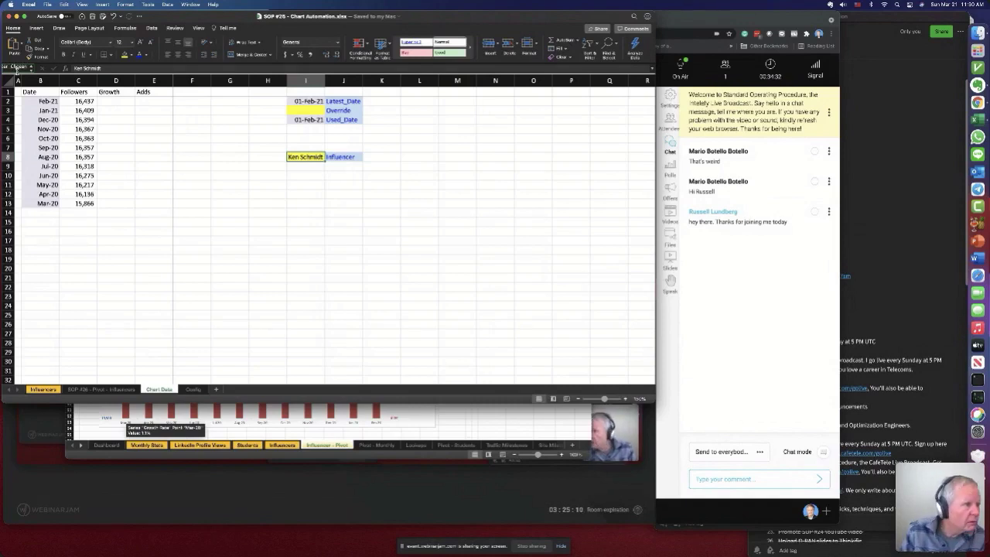
key(Return)
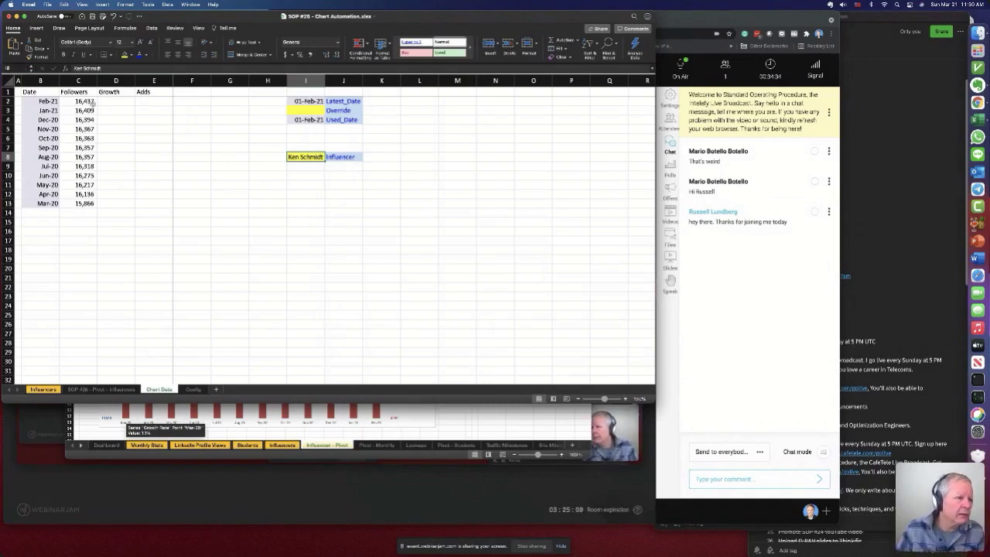
click(89, 101)
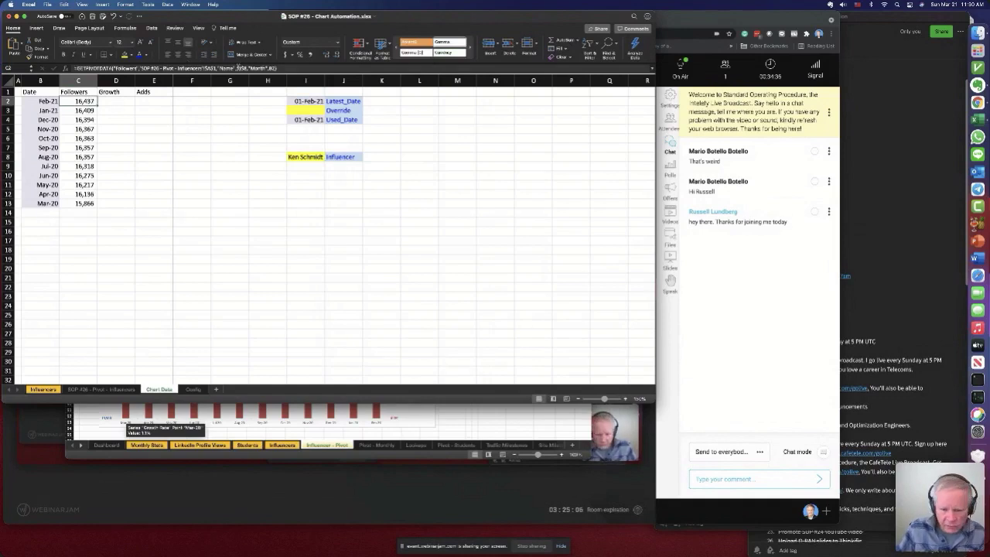
Replace $I$8 in C2's GETPIVOTDATA formula with Influencer_Chosen and fill it down to C13
double_click(243, 68)
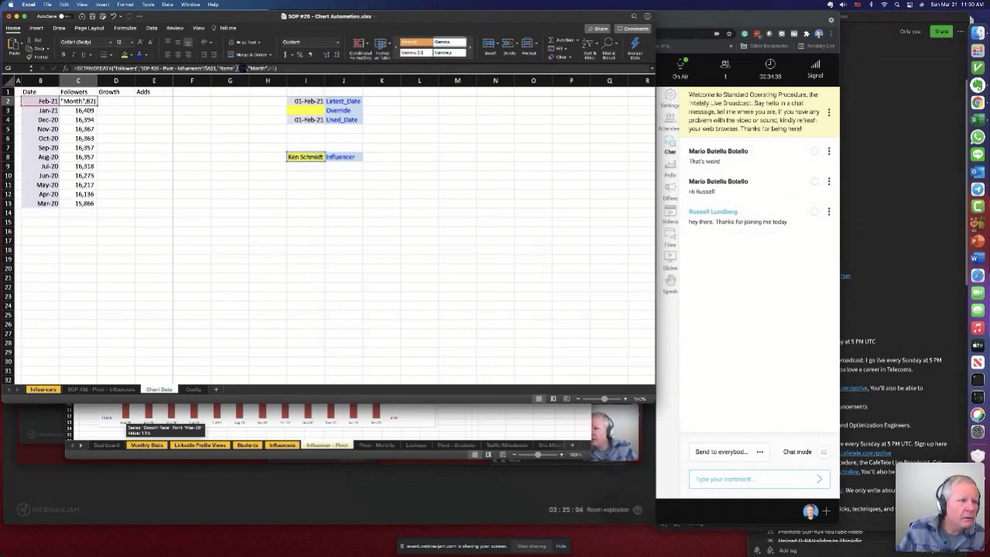
key(F3)
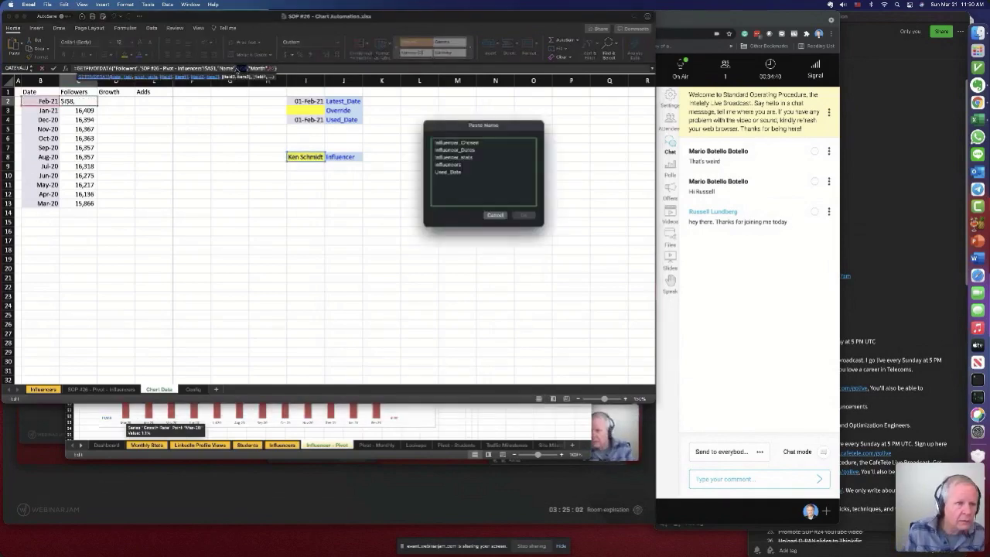
click(454, 144)
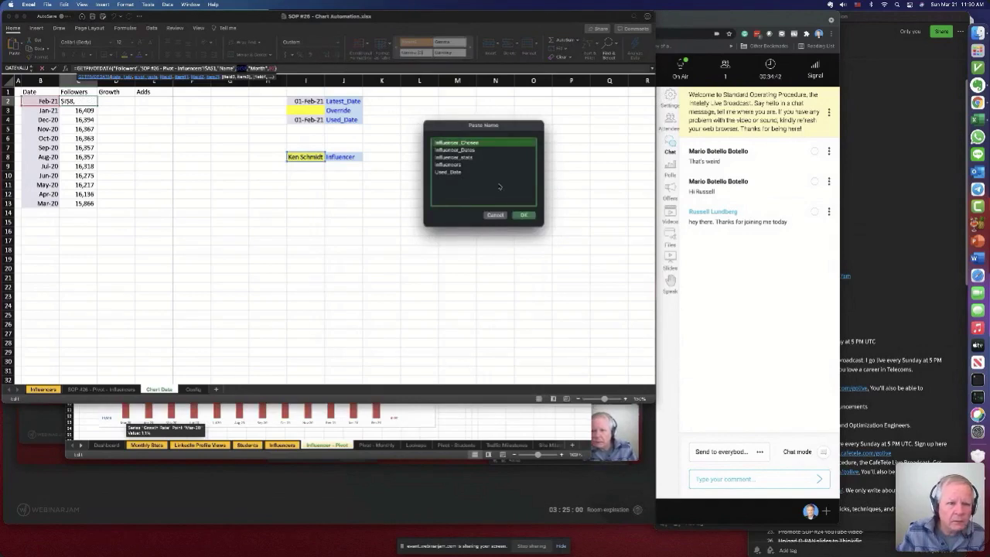
click(525, 215)
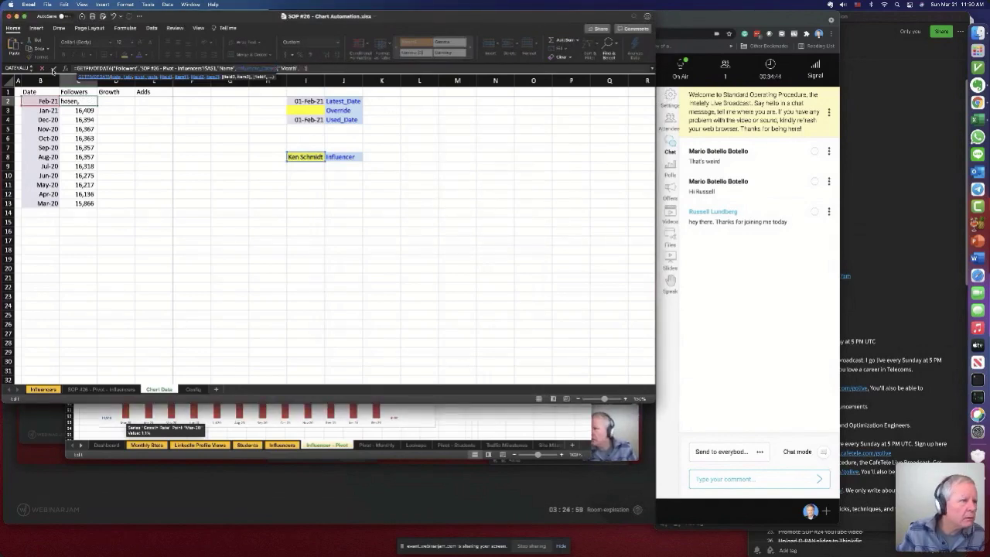
click(53, 70)
drag(99, 103, 96, 206)
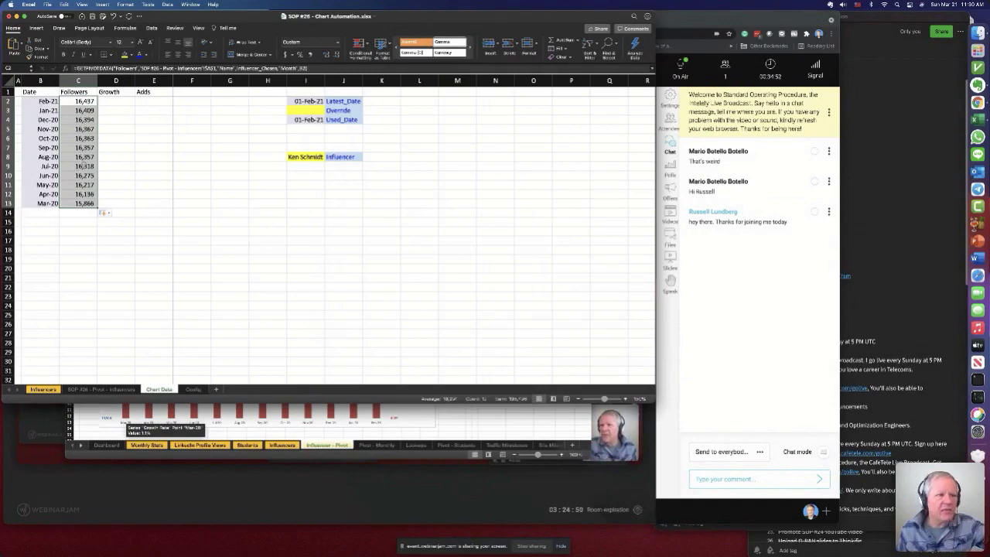
click(317, 158)
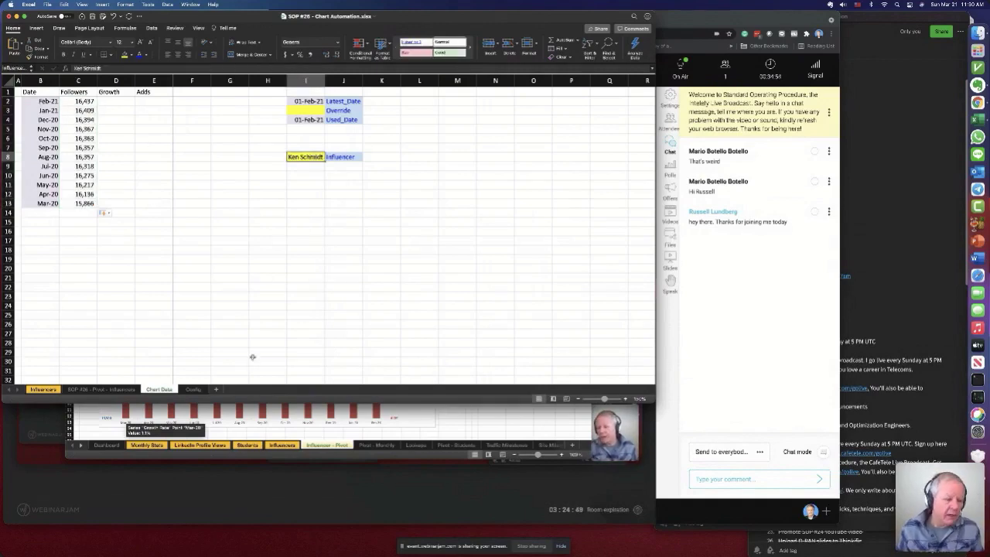
Browse the pivot and Influencers sheets, then return to Chart Data with the Data ribbon showing
click(94, 389)
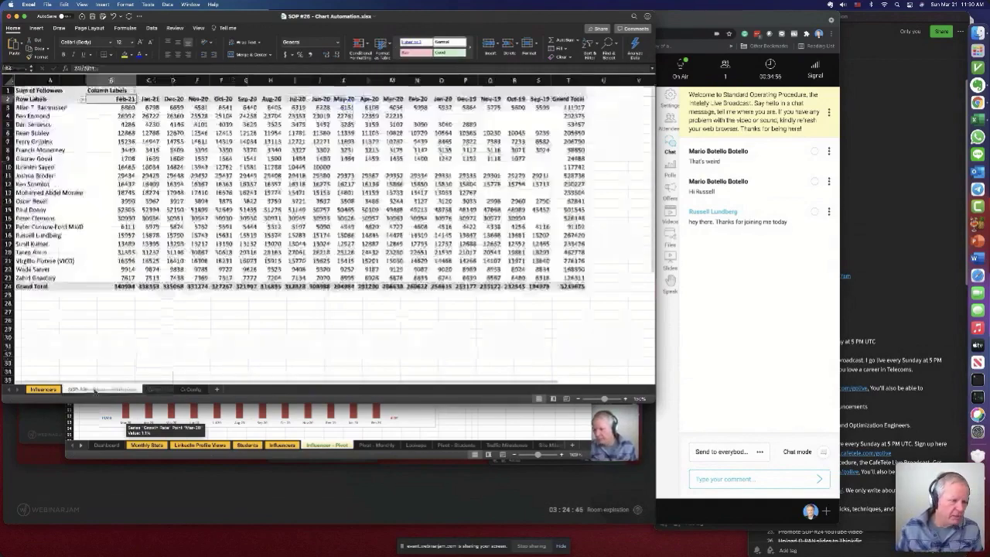
click(44, 389)
scroll(356, 338, down, 5)
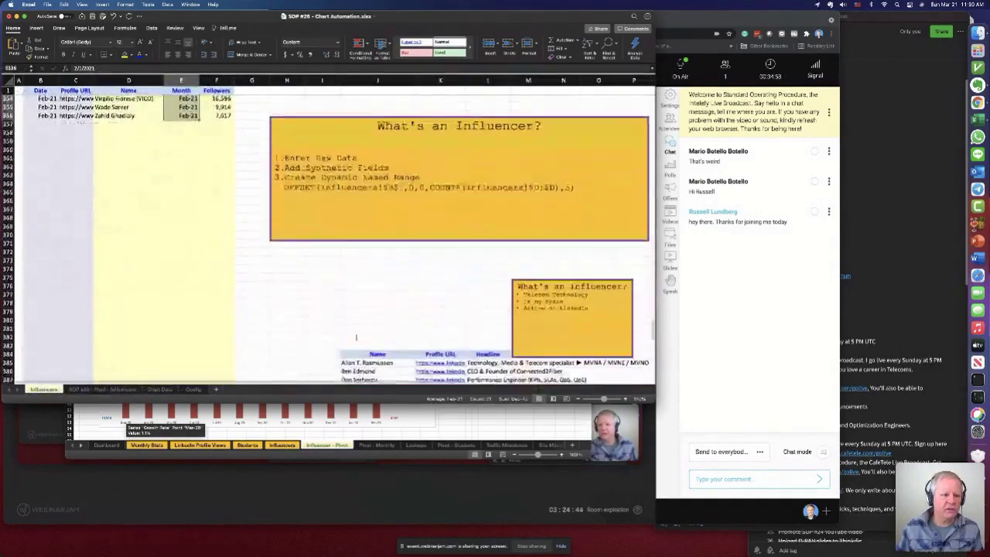
scroll(356, 338, down, 5)
drag(387, 176, 372, 349)
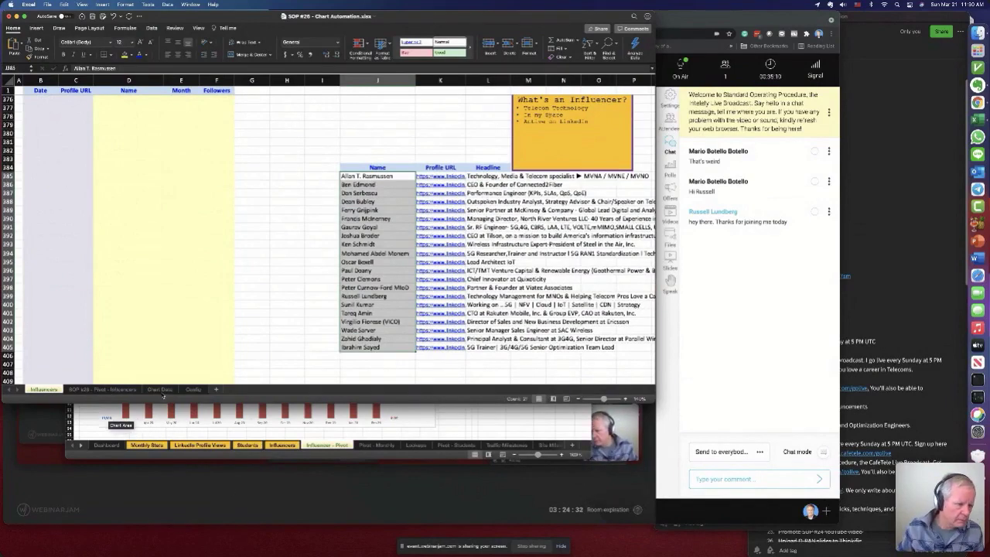
click(120, 391)
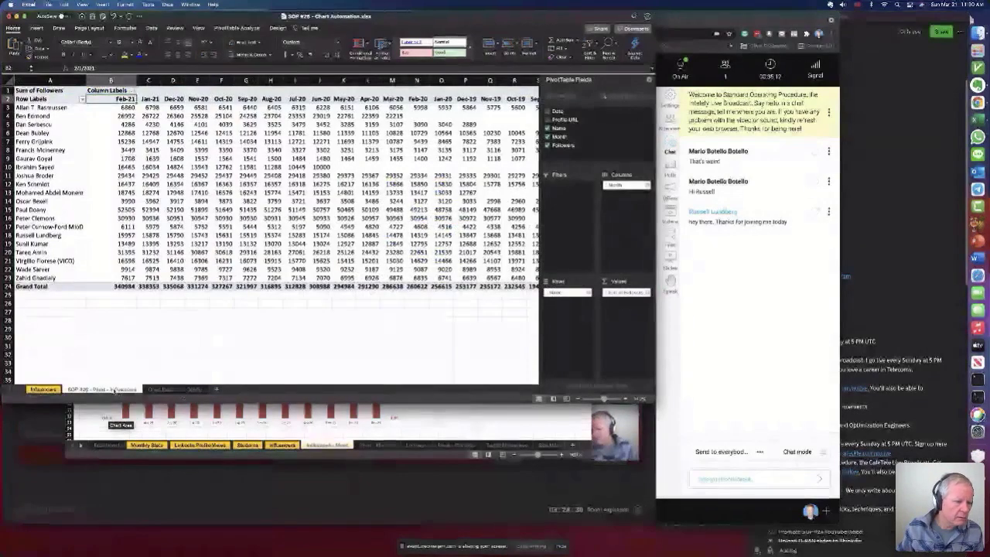
click(162, 390)
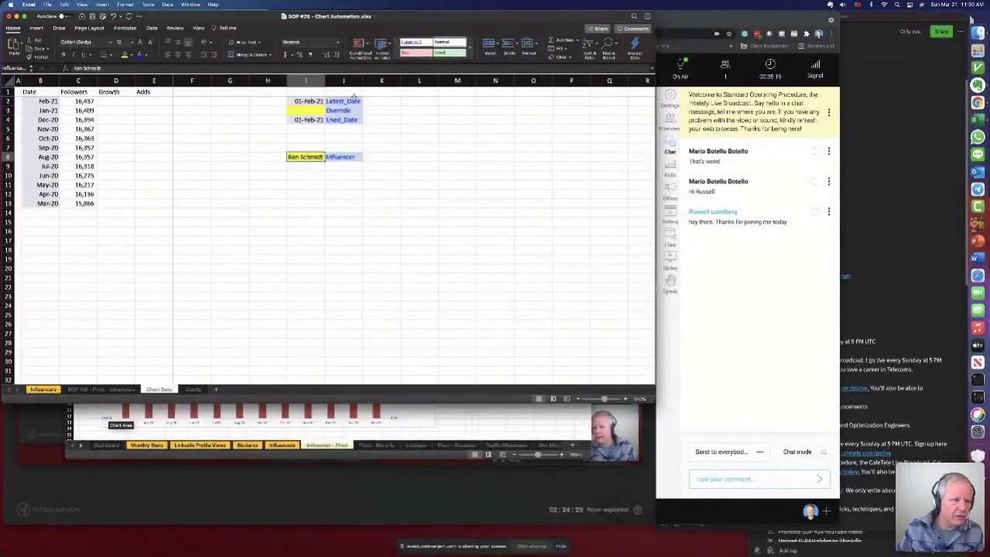
click(151, 28)
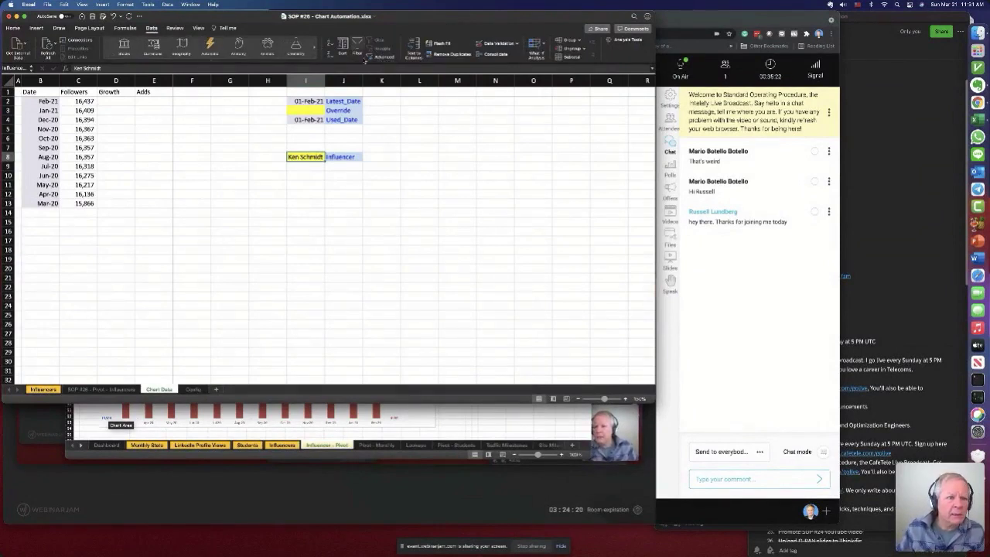
click(511, 45)
click(507, 55)
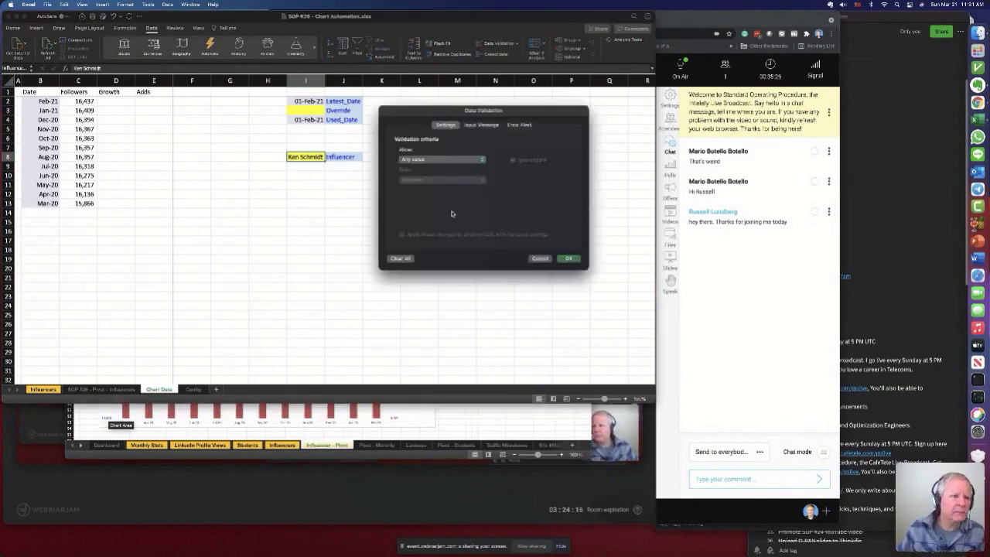
click(413, 160)
click(410, 188)
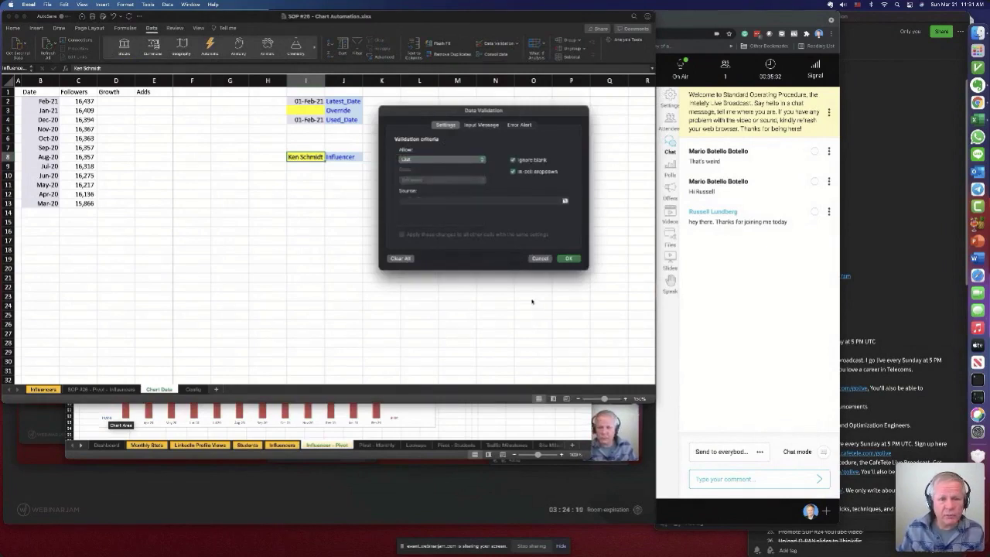
click(424, 201)
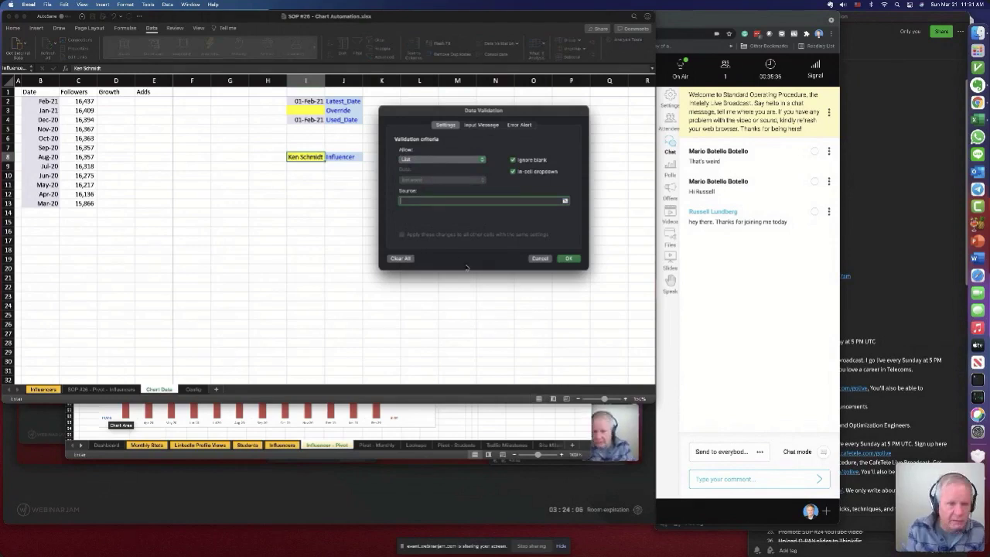
click(539, 259)
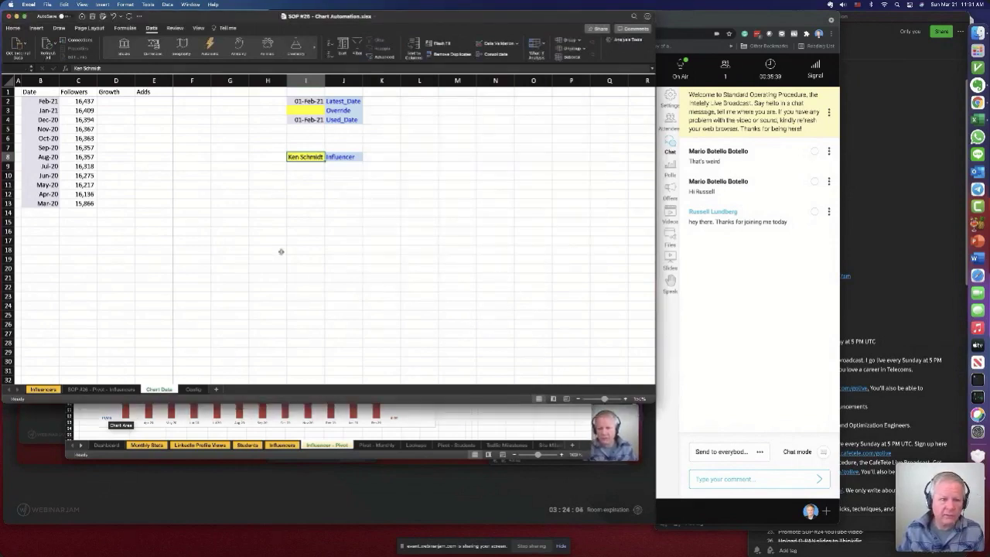
click(45, 389)
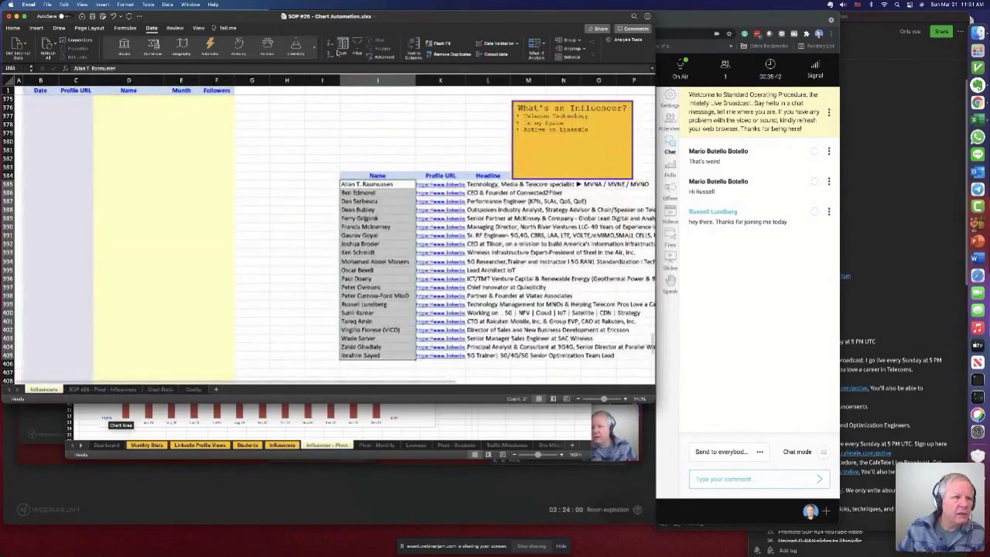
Inspect the OFFSET/COUNTA definition of the Influencers name in the defined names list
click(126, 28)
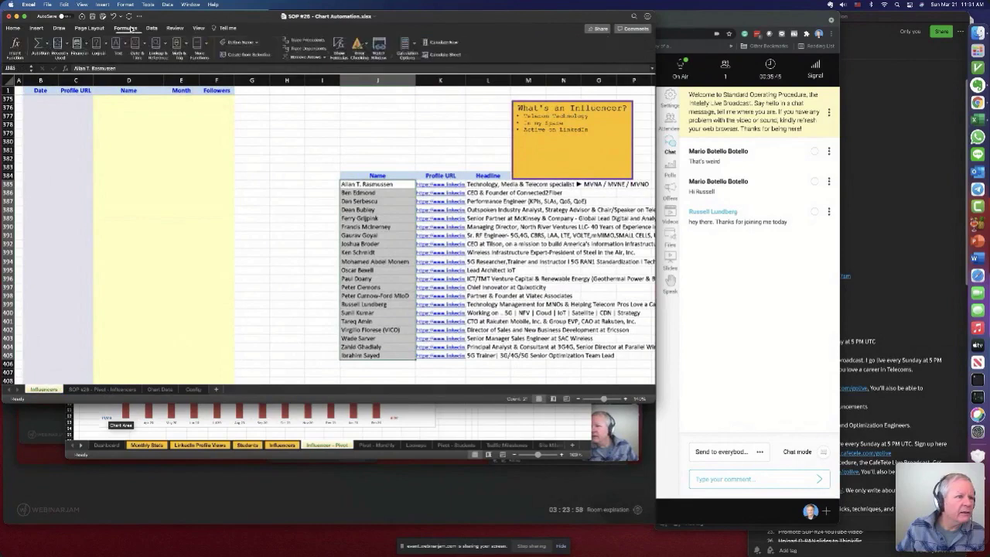
click(255, 43)
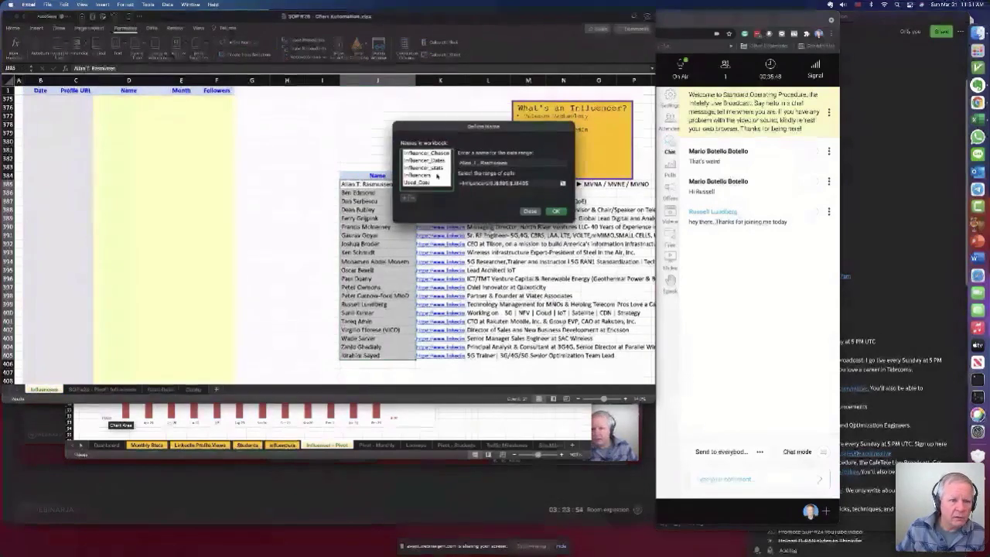
click(435, 175)
click(517, 184)
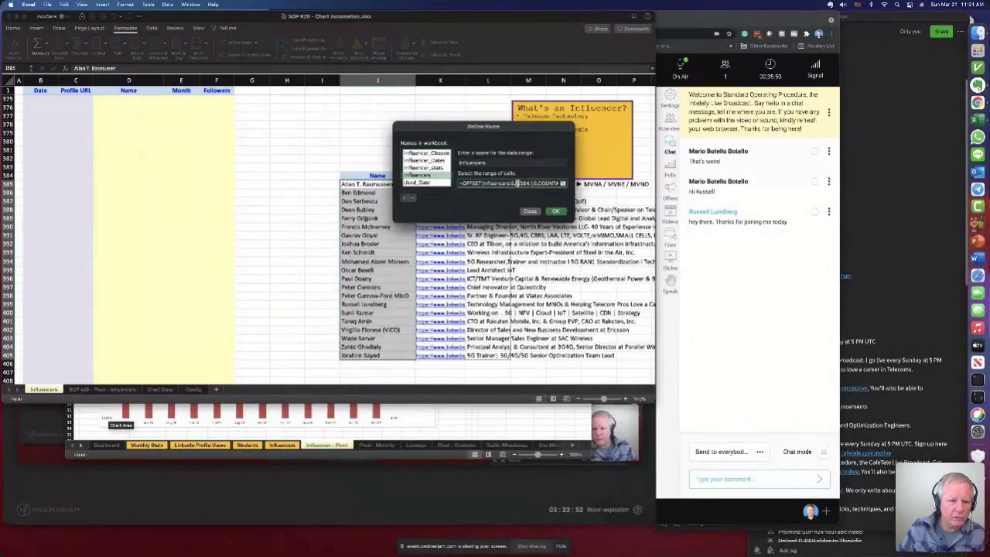
drag(491, 131, 596, 107)
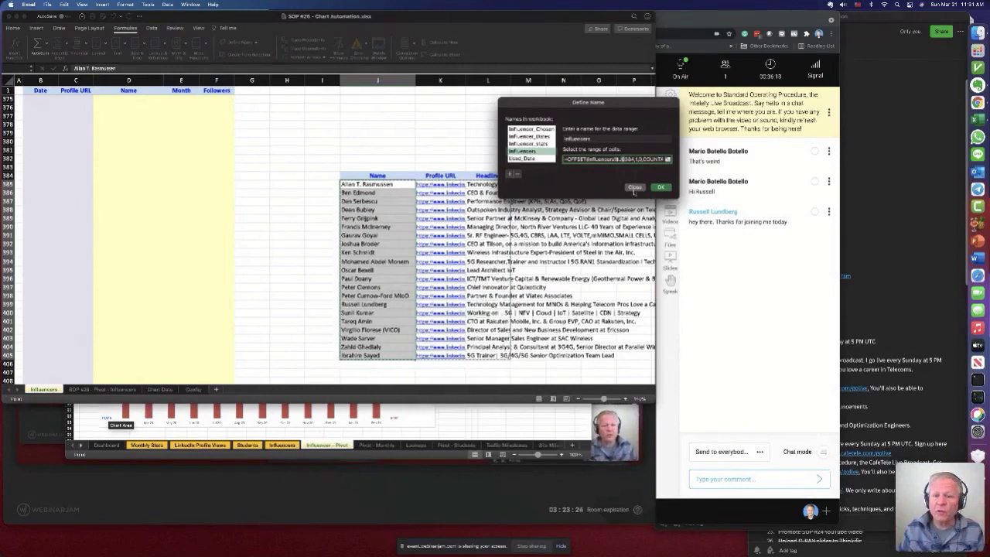
click(634, 187)
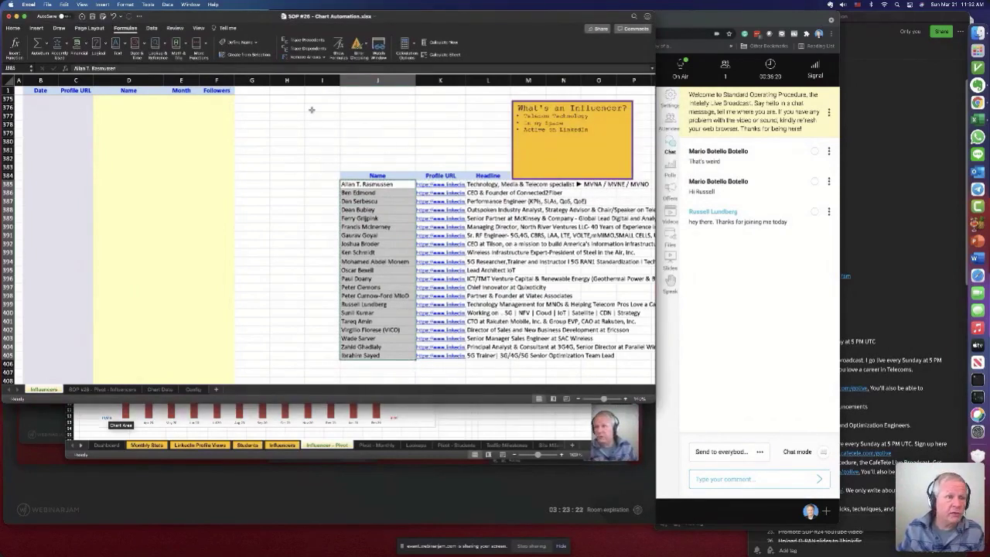
Back on Chart Data, bring up the Data Validation options
click(159, 389)
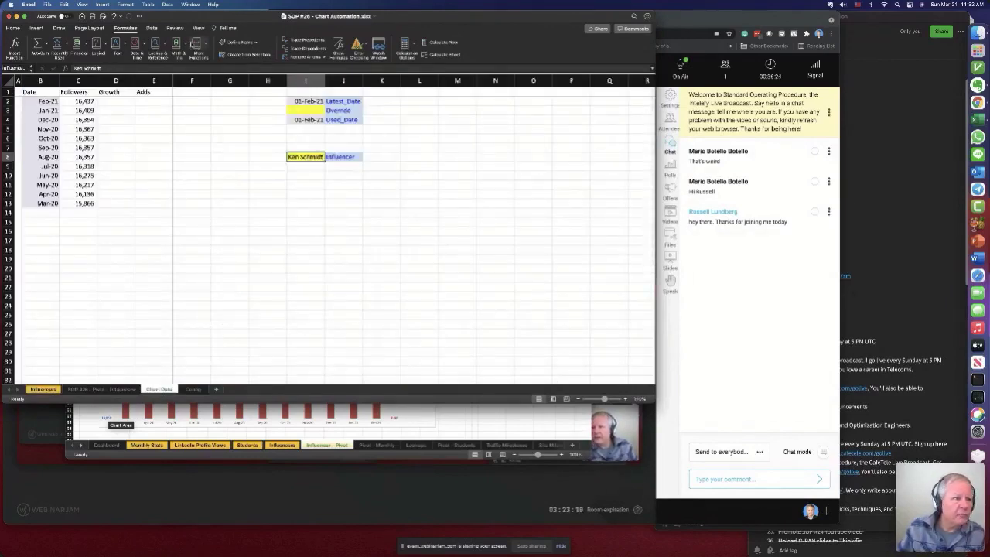
click(151, 28)
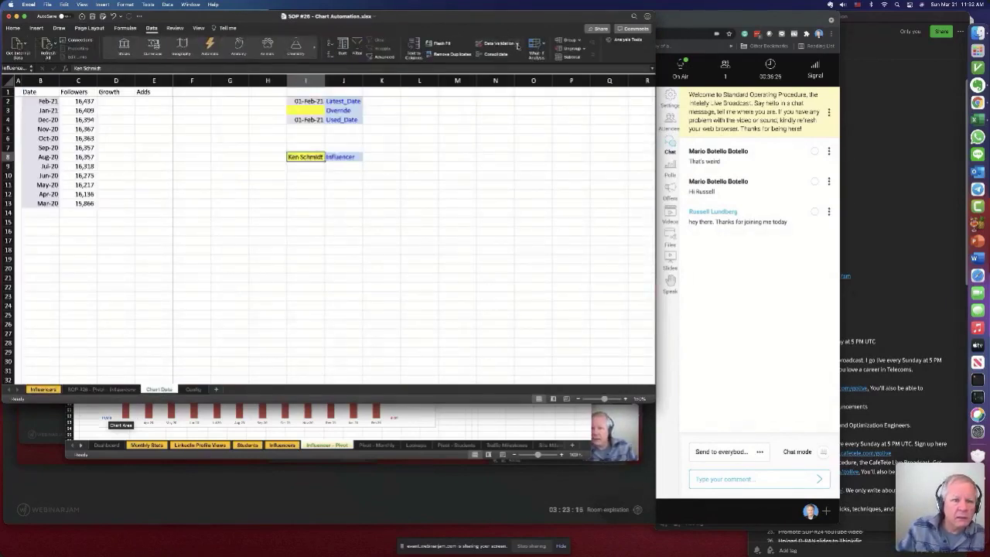
click(516, 44)
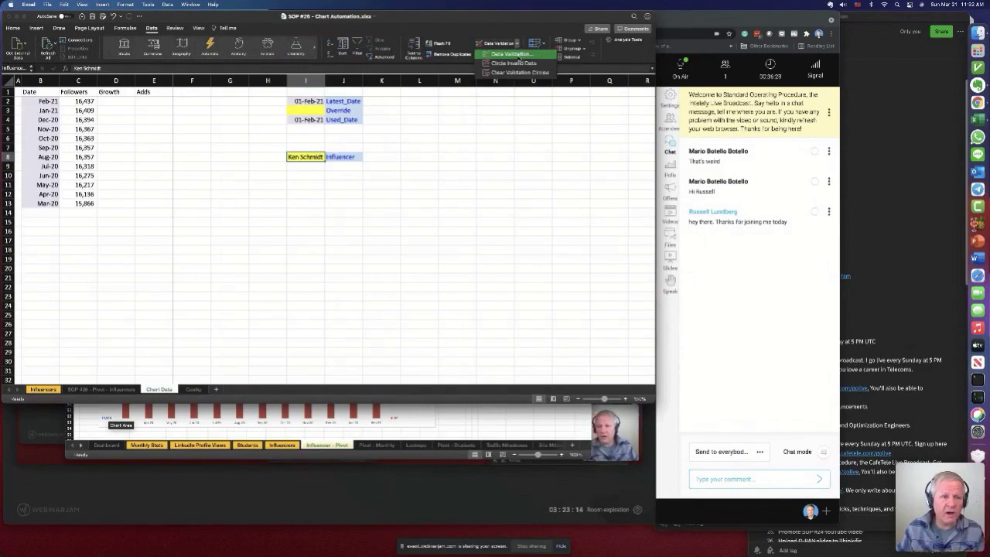
Set the Influencer cell's validation to List with an OFFSET(Influencers,0,0,1) source
click(517, 54)
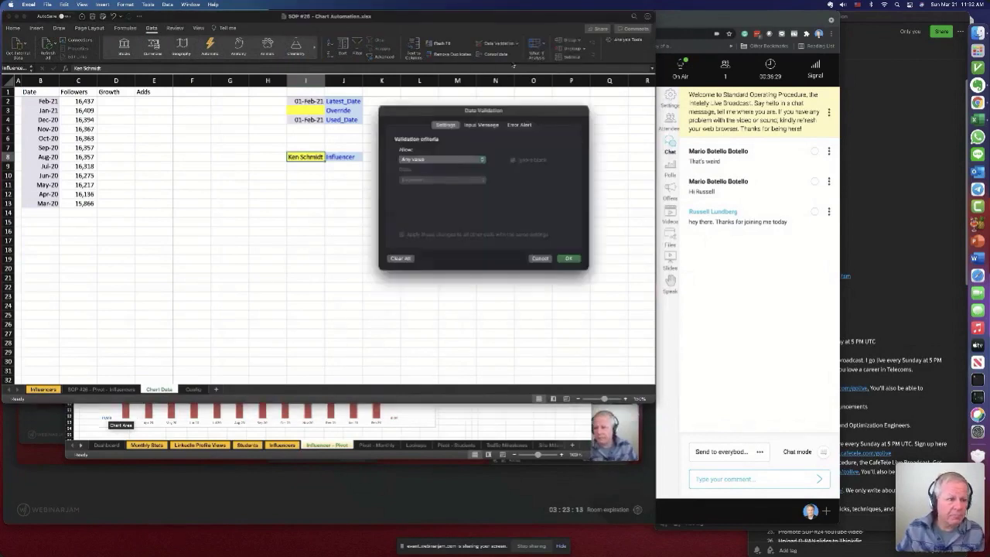
click(433, 159)
click(418, 188)
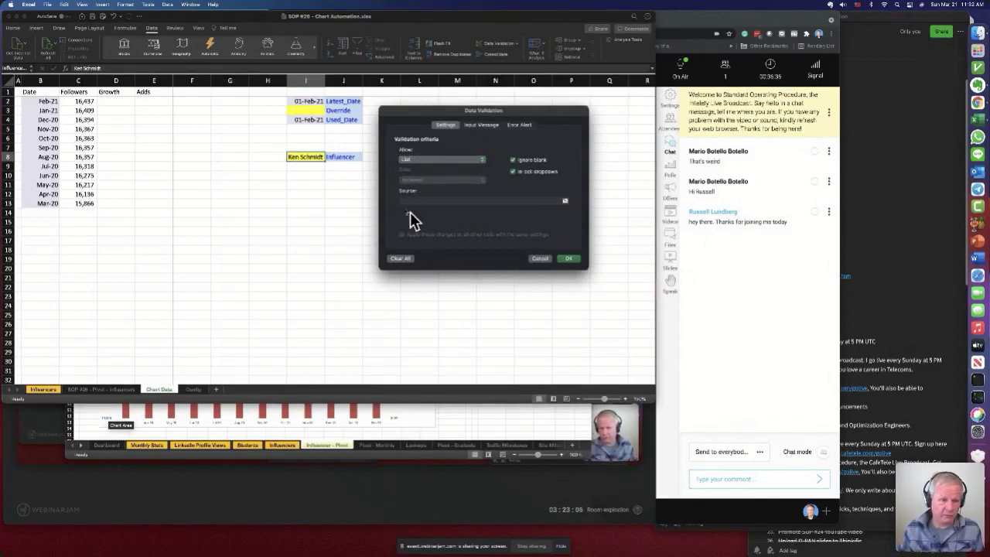
click(423, 200)
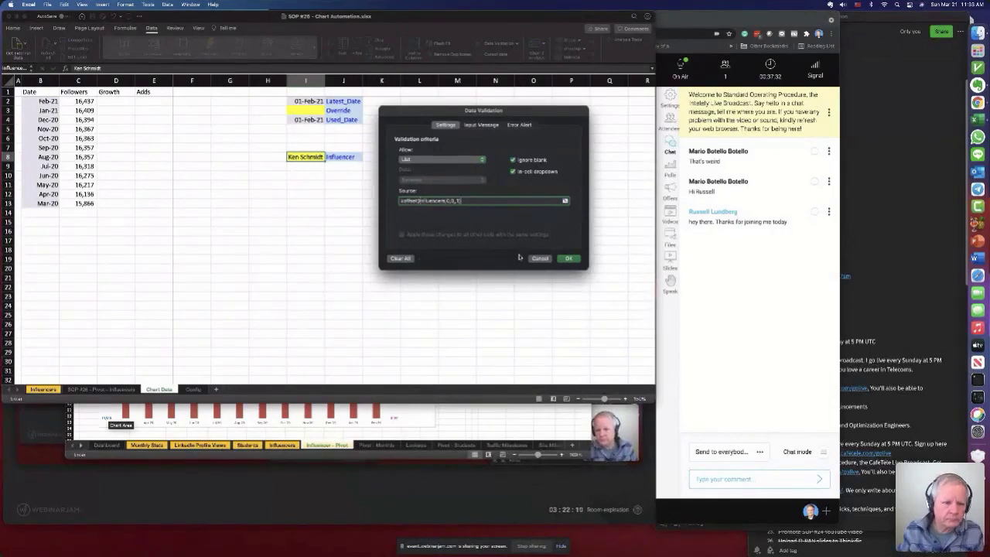
Apply the list validation, pick the first influencer in I8, and review the recalculated Followers
click(570, 259)
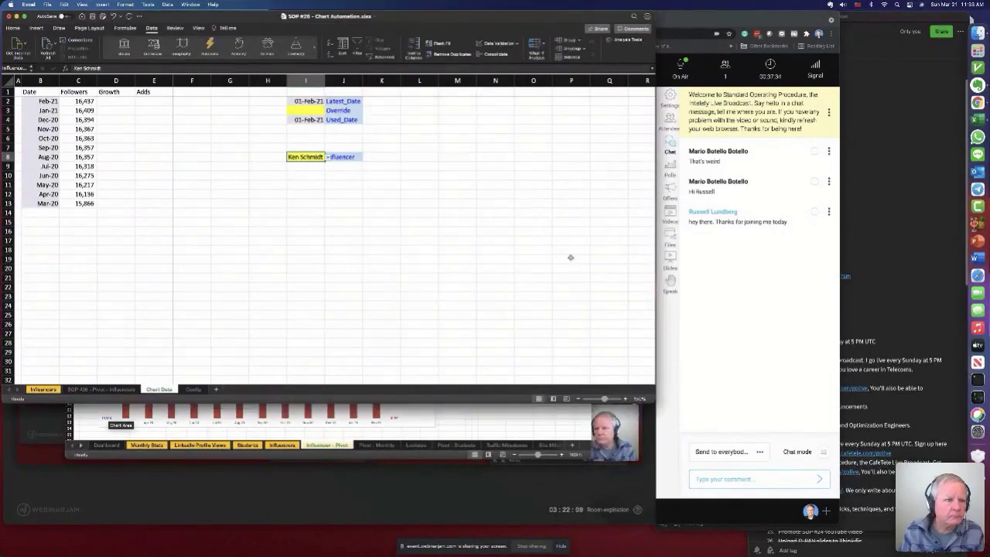
click(328, 157)
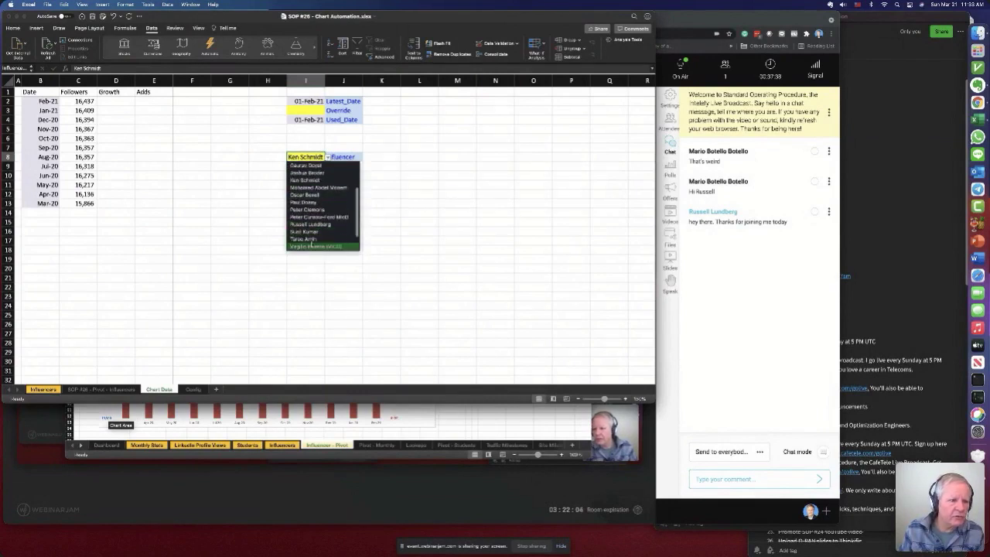
scroll(329, 201, up, 2)
click(314, 167)
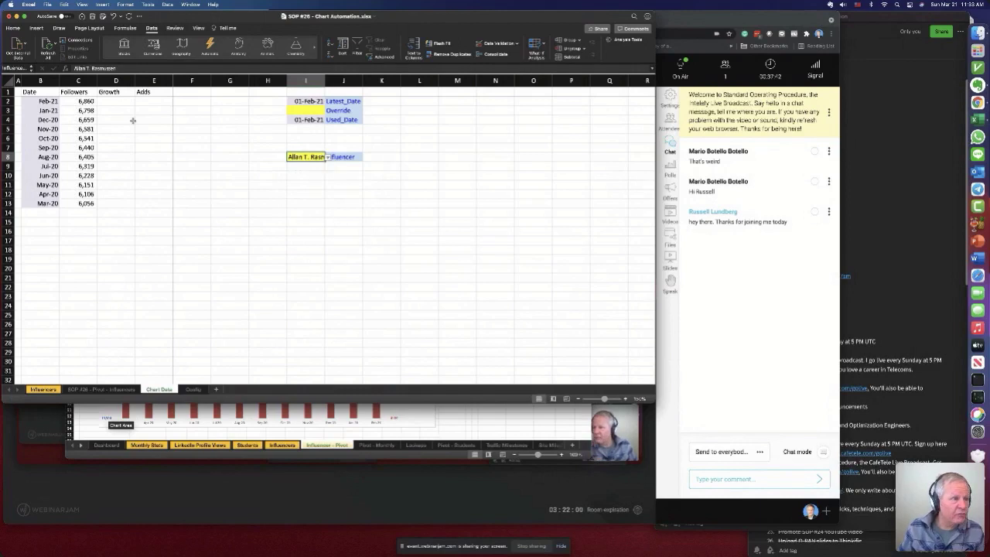
drag(80, 100, 81, 203)
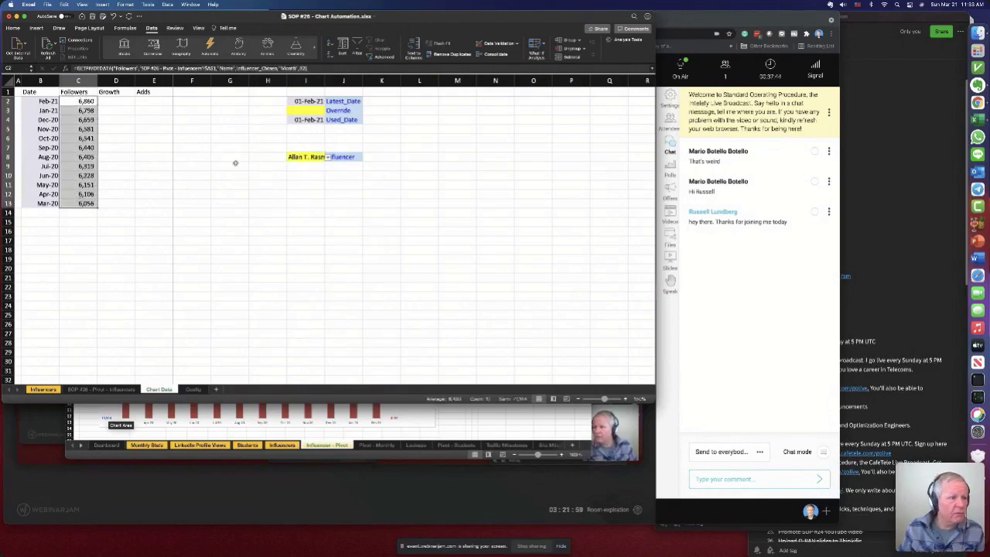
Pick several other influencers from the I8 list and review Followers in C2:C13
click(315, 157)
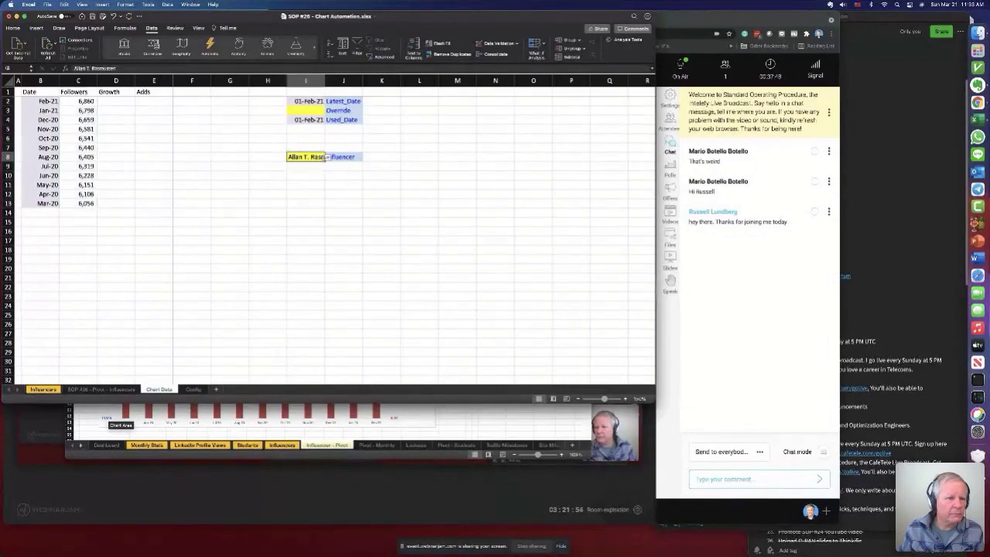
click(329, 160)
click(306, 187)
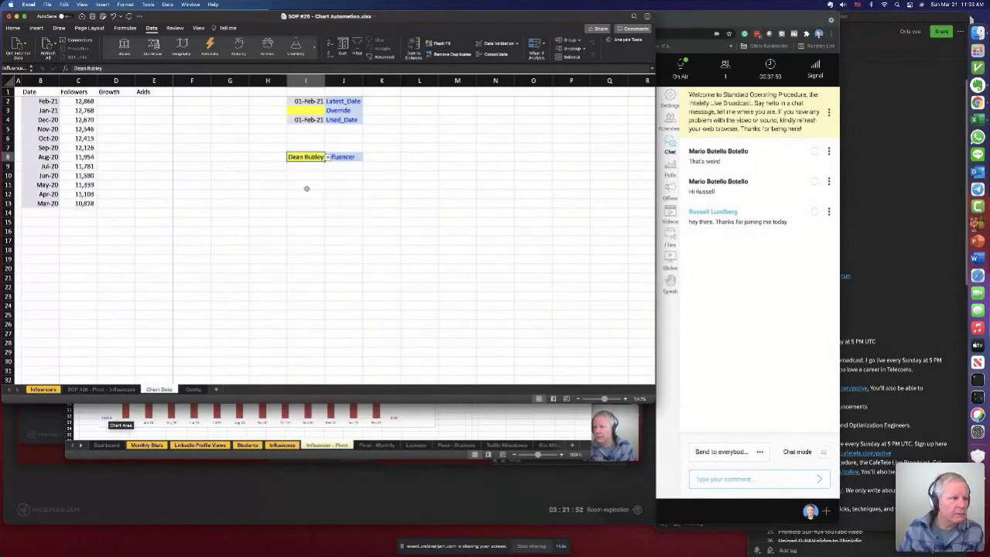
click(330, 160)
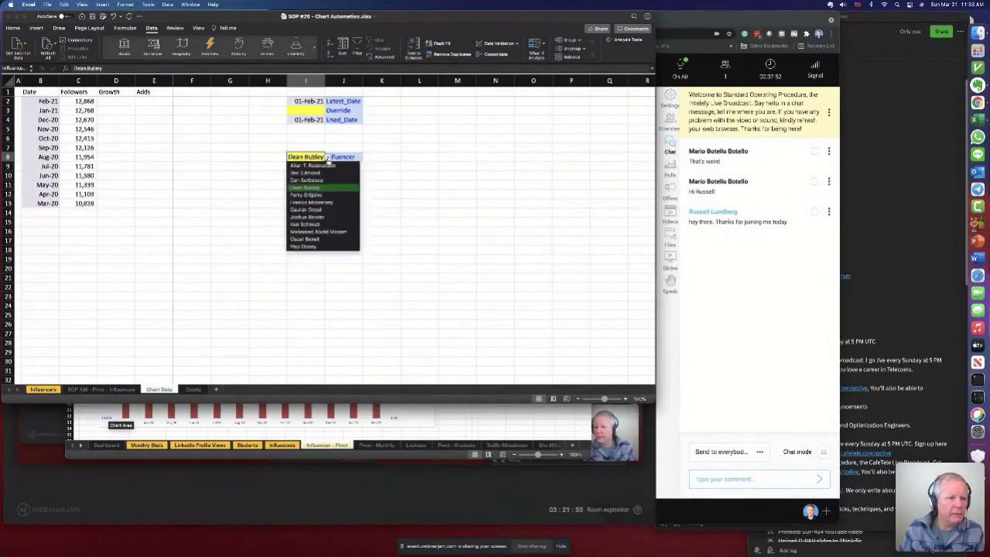
scroll(307, 218, down, 3)
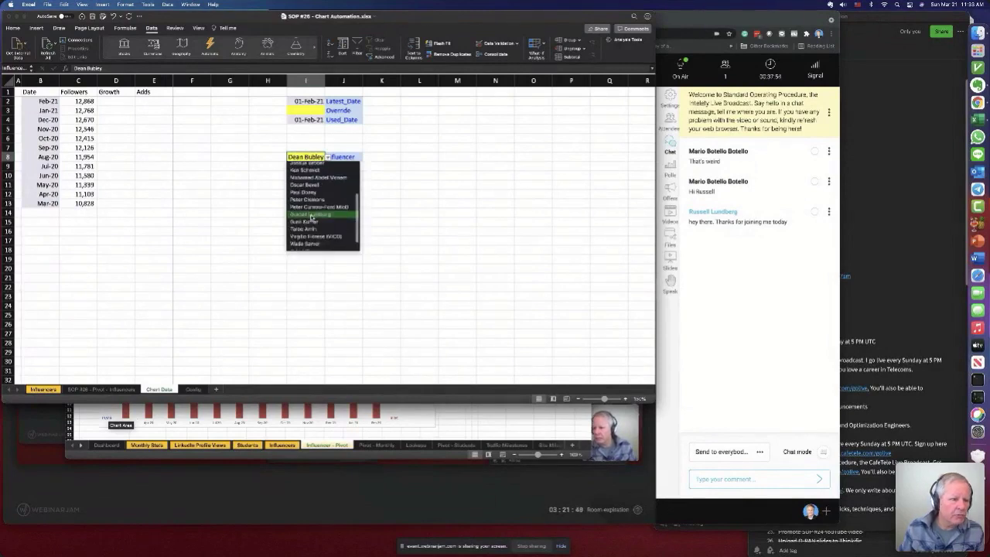
click(313, 220)
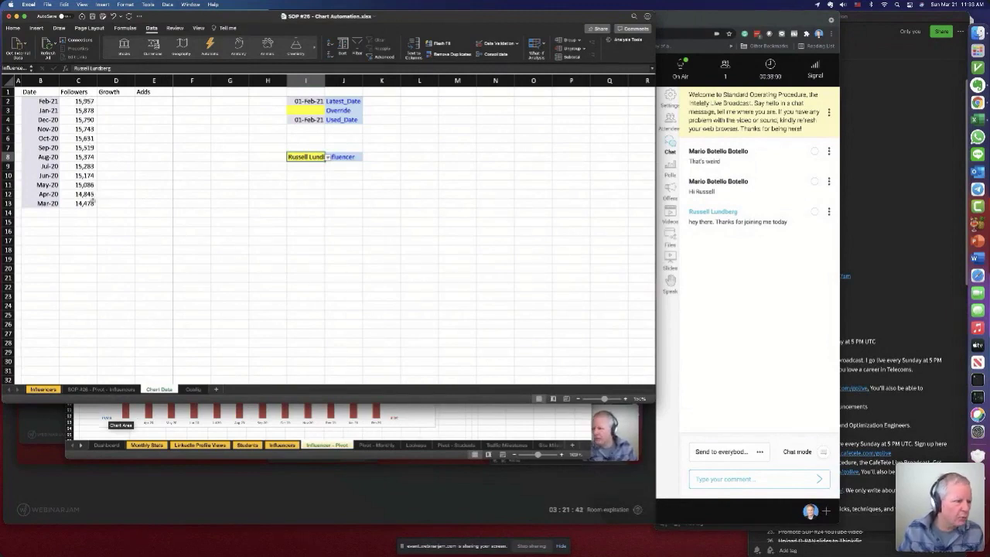
click(328, 157)
click(306, 174)
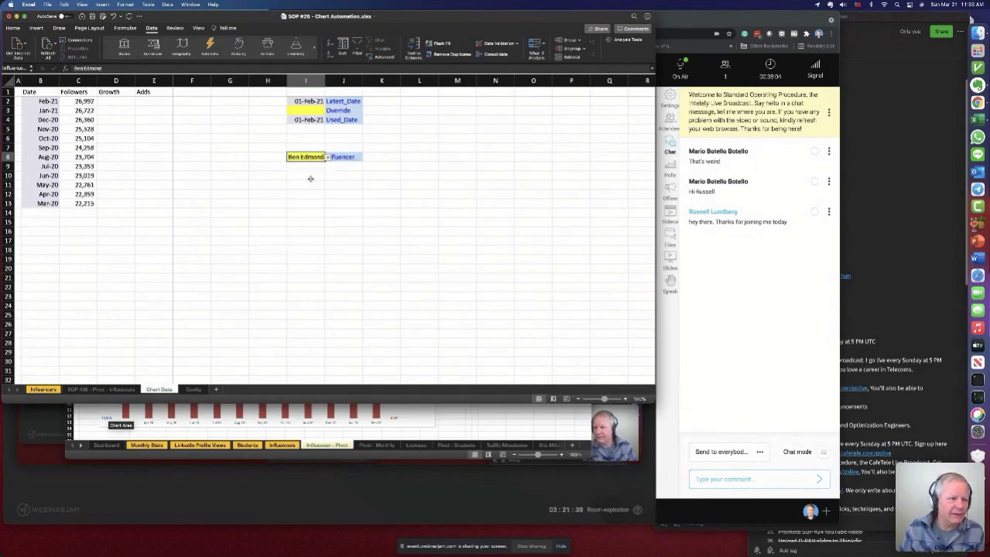
drag(79, 101, 83, 203)
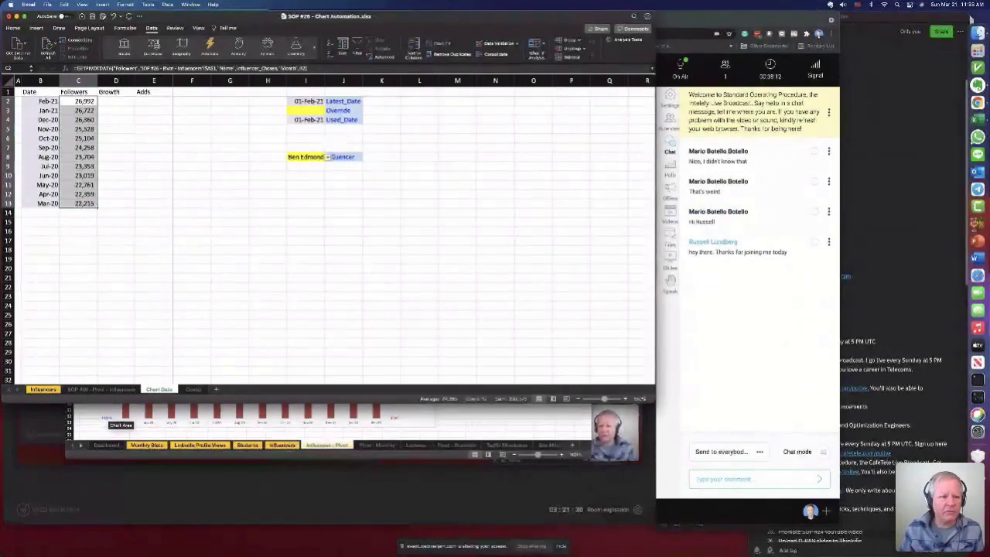
Choose the first listed influencer in I8, giving Followers 6,860 for Feb-21 to 6,056 for Mar-20
click(319, 157)
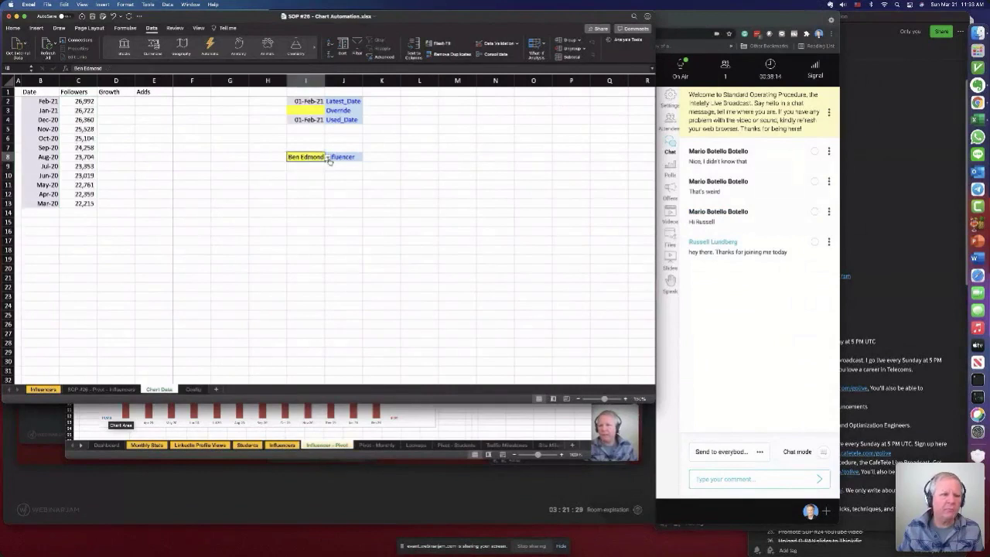
click(328, 158)
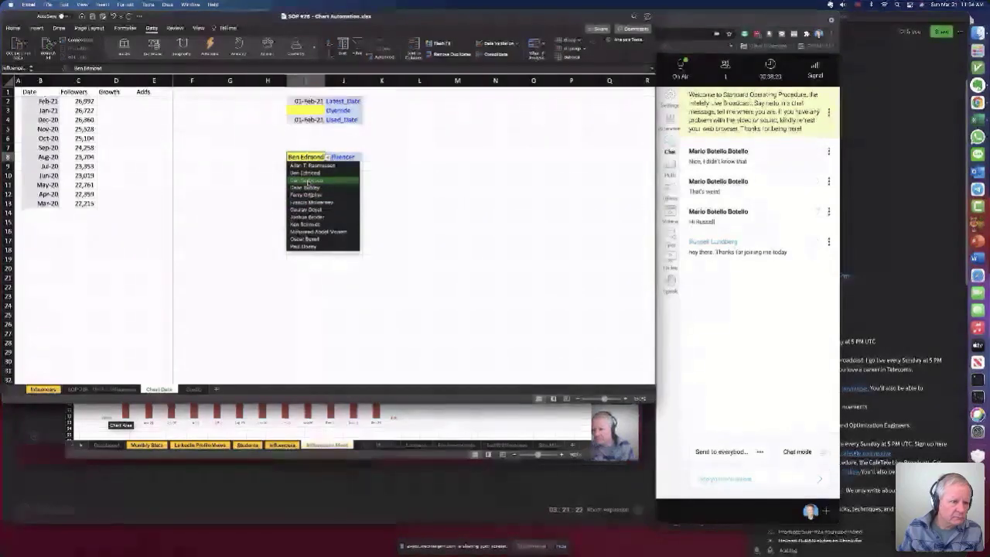
click(312, 165)
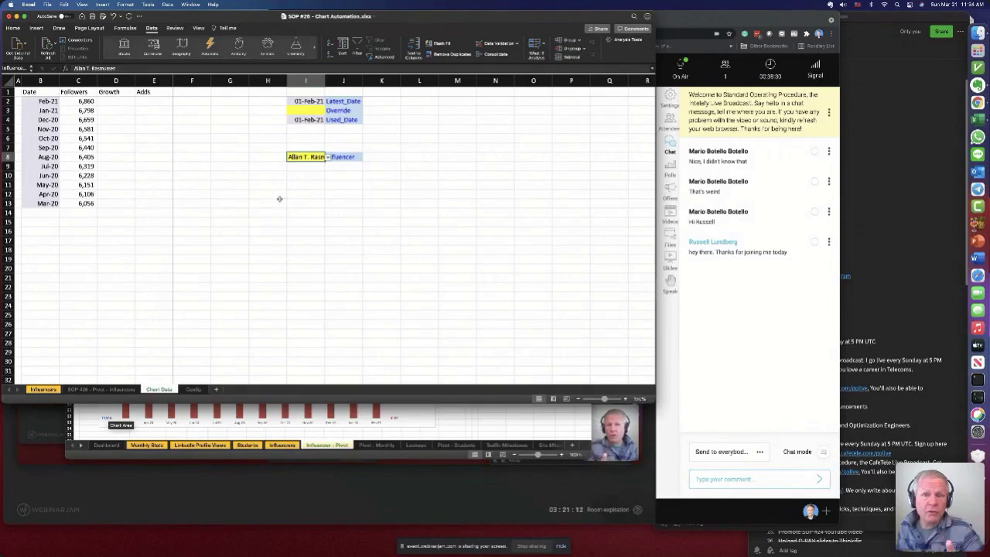
click(328, 157)
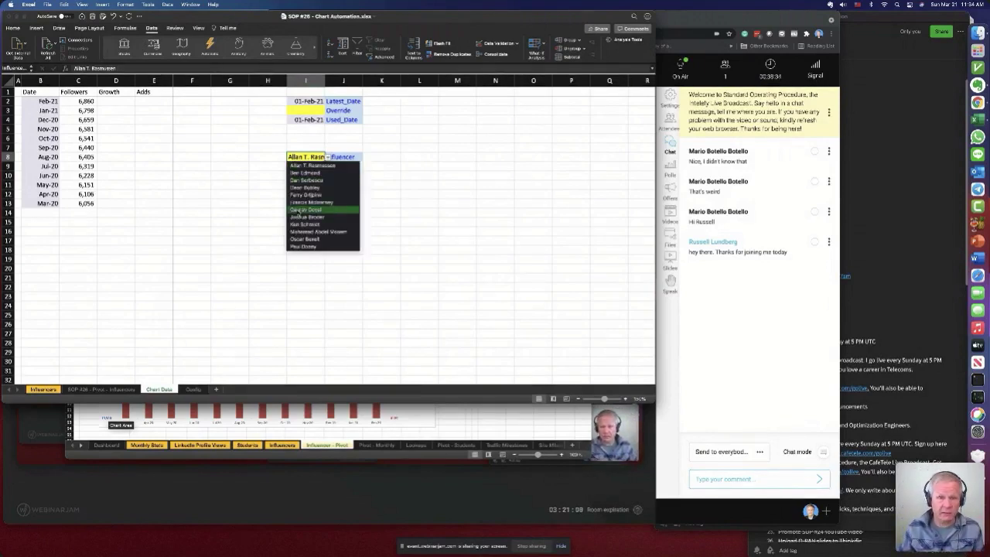
click(887, 188)
click(437, 179)
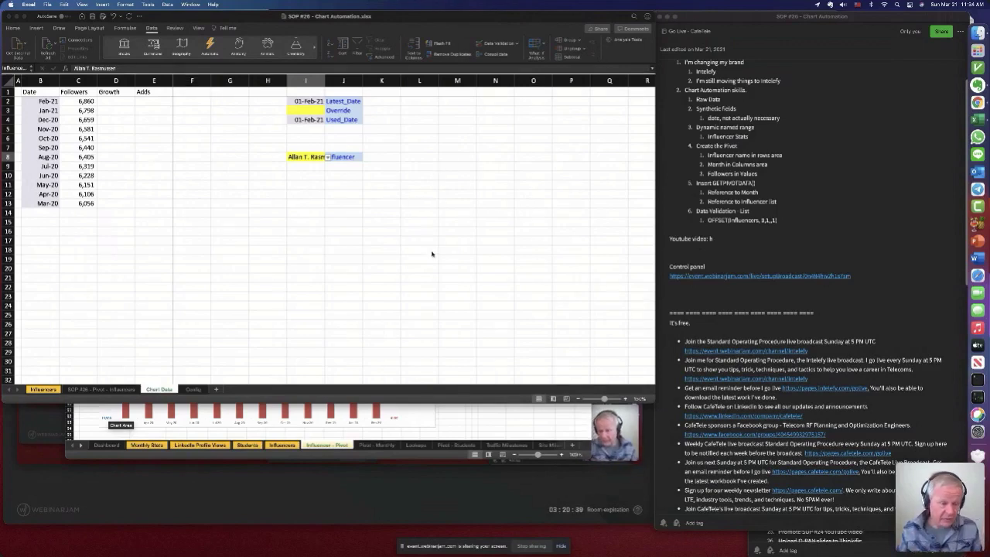
scroll(431, 253, right, 1)
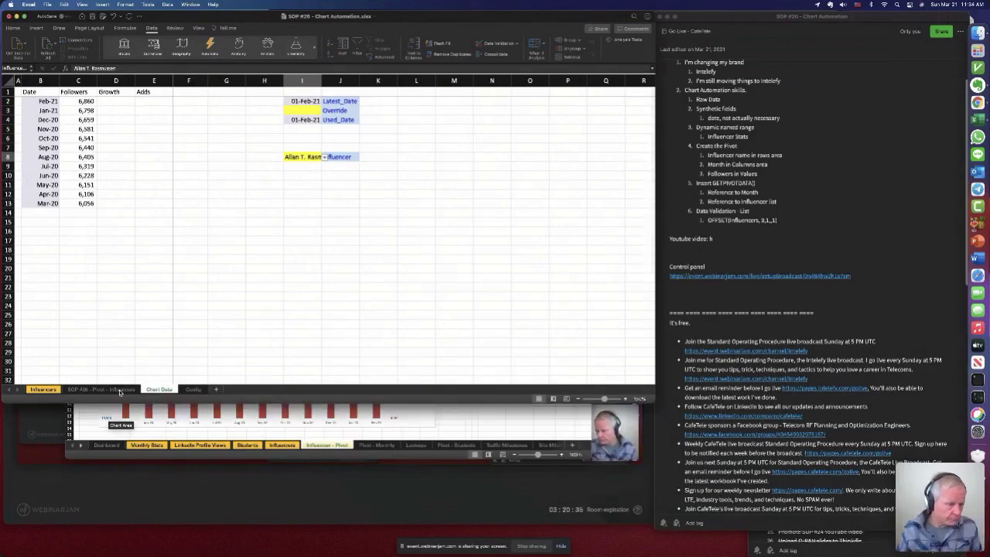
click(119, 390)
click(39, 390)
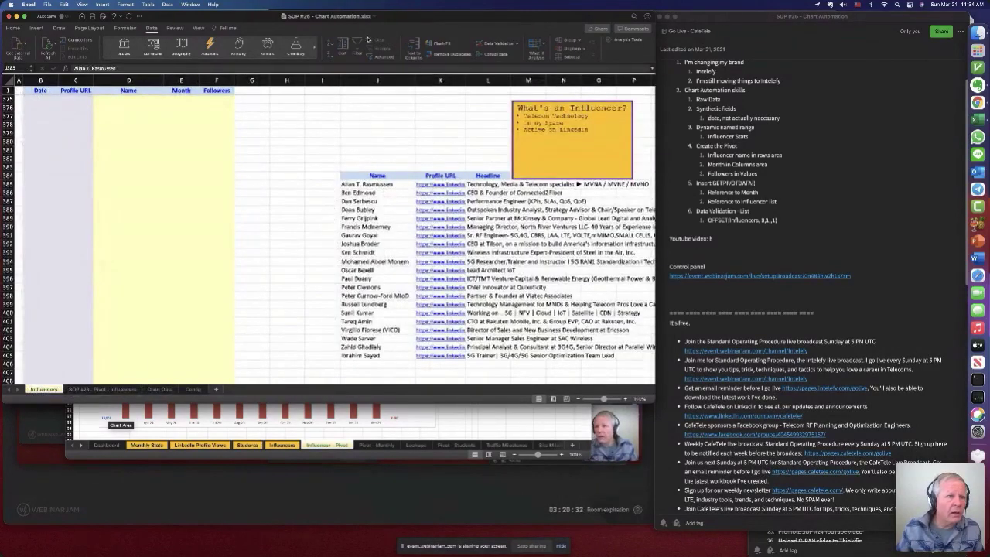
click(126, 29)
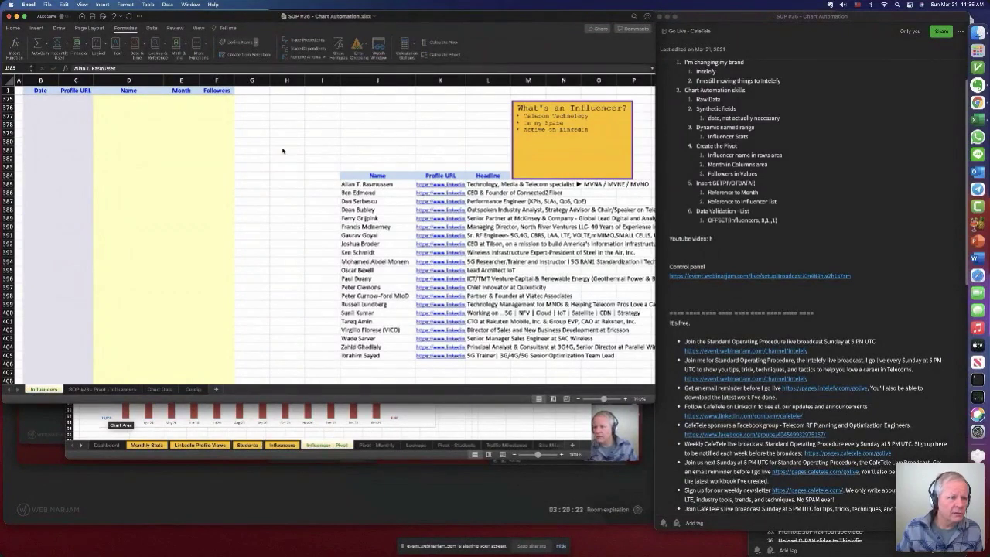
click(235, 43)
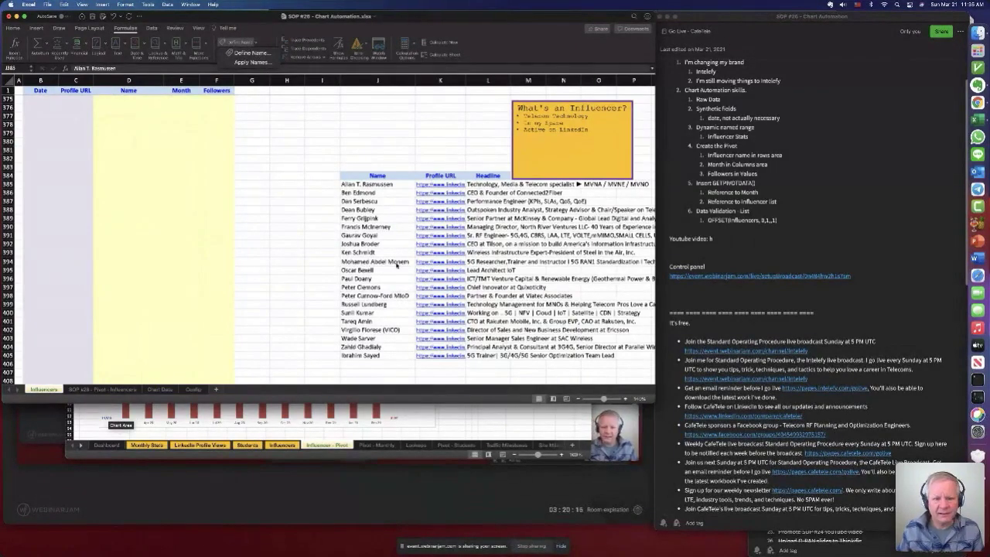
click(313, 242)
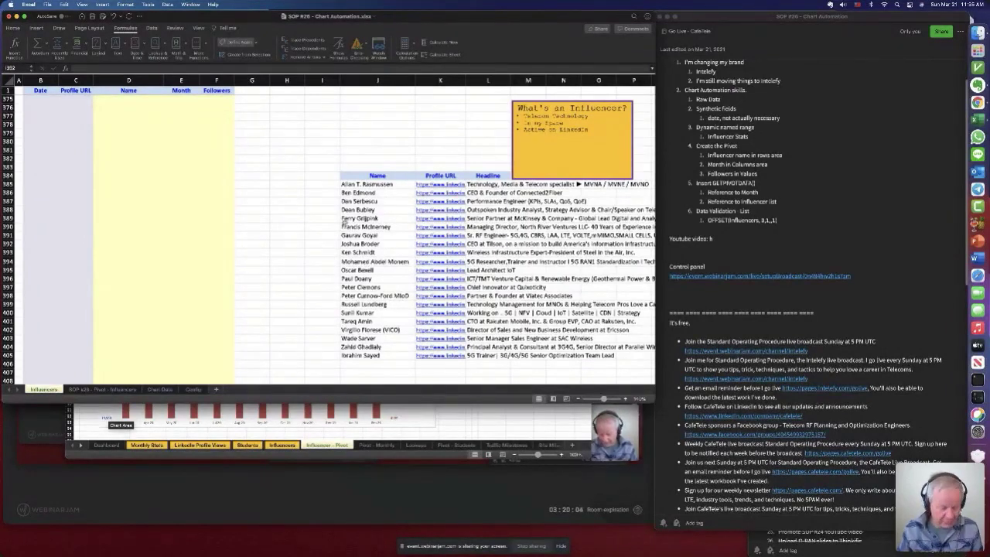
click(249, 201)
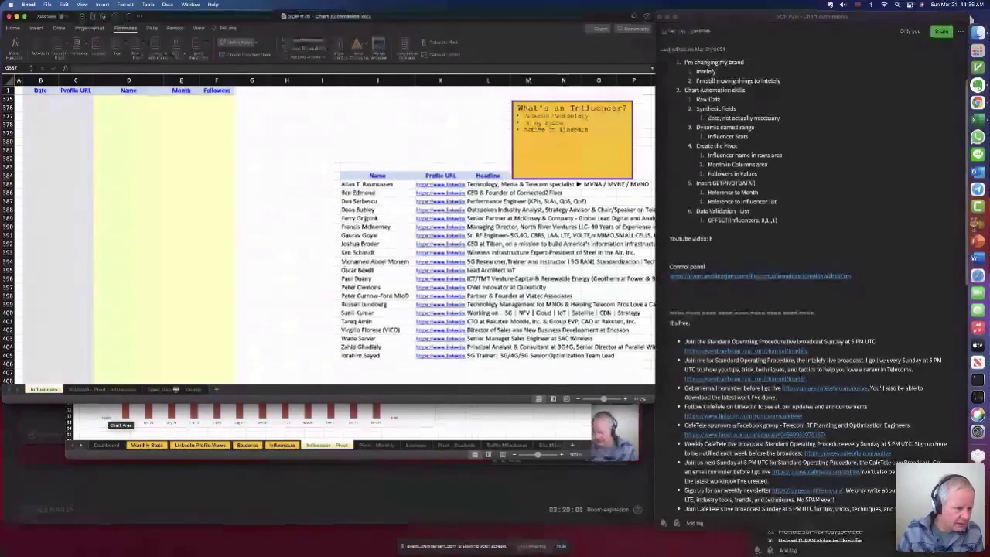
click(162, 389)
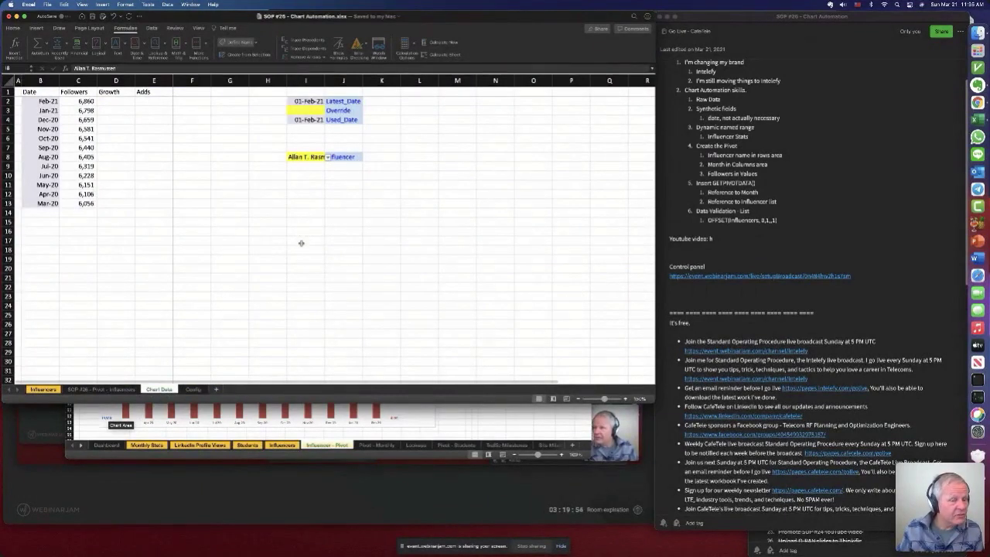
Check the Influencer cell I8 by stepping between it and its neighbouring cells
click(311, 157)
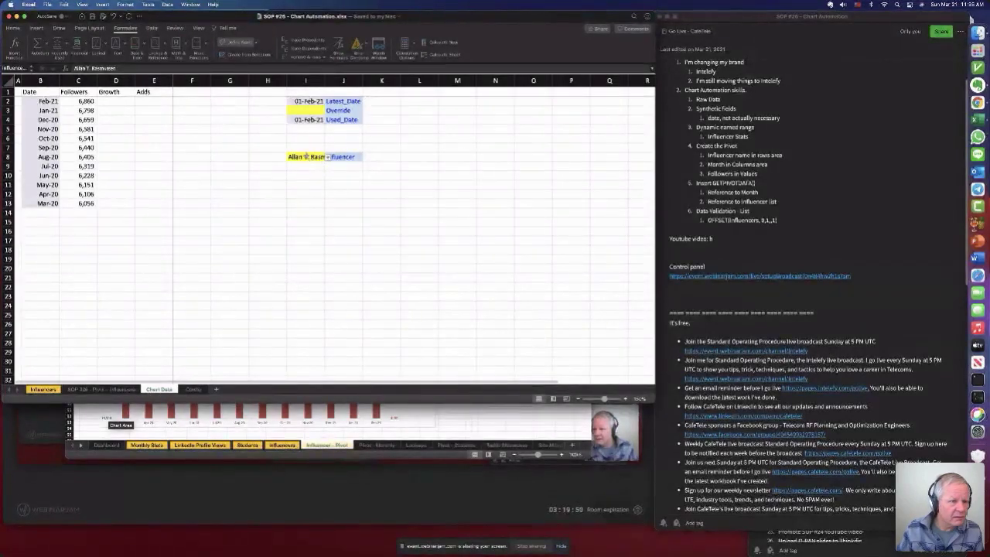
key(Left)
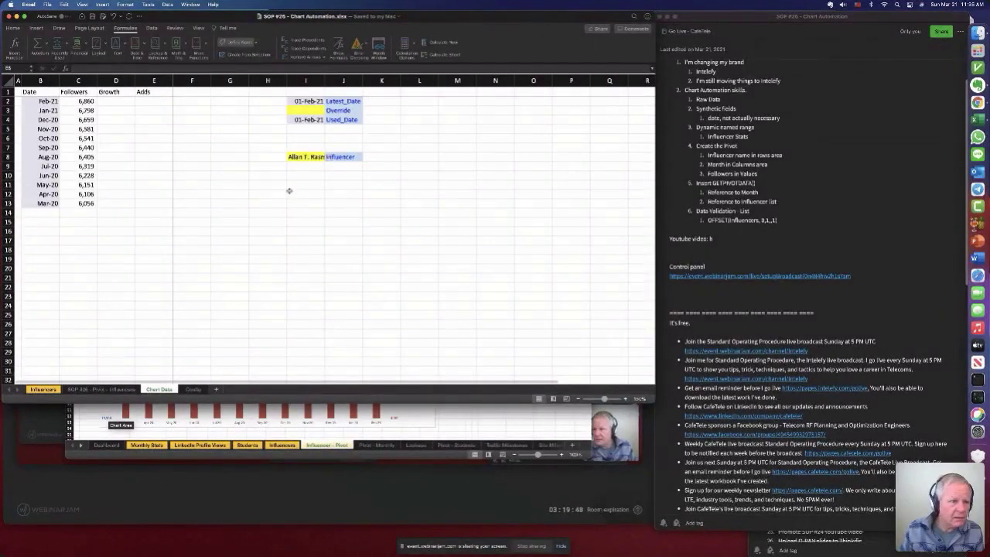
key(Right)
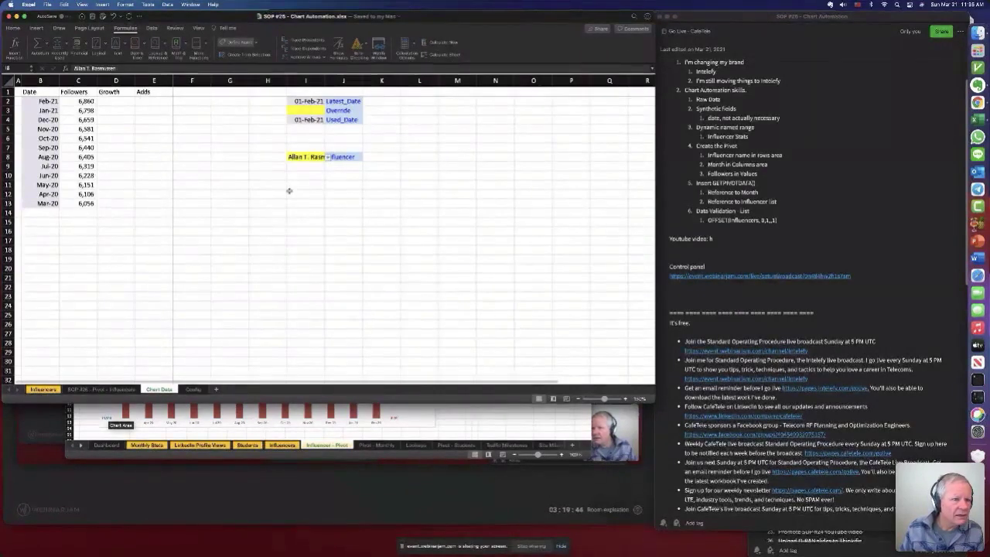
click(328, 157)
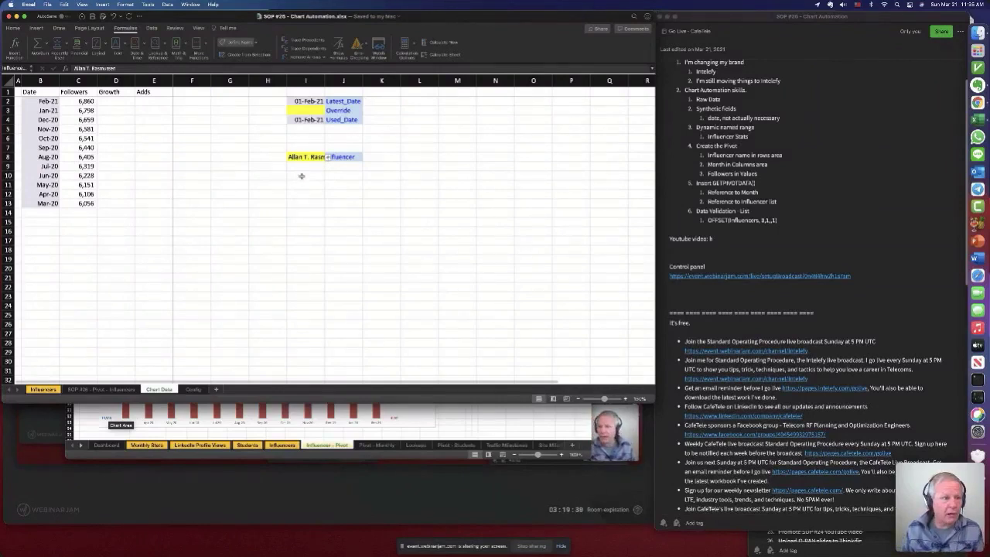
click(301, 176)
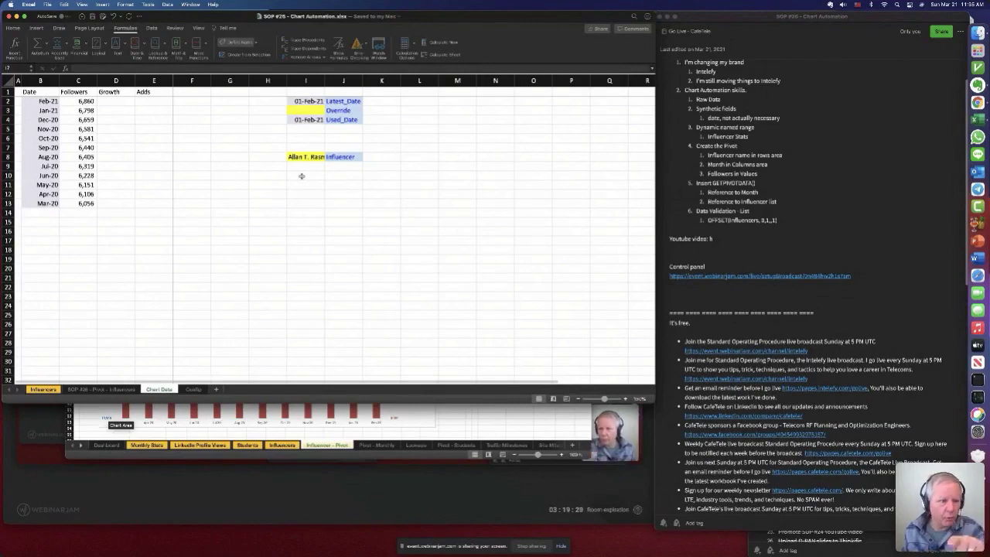
key(Down)
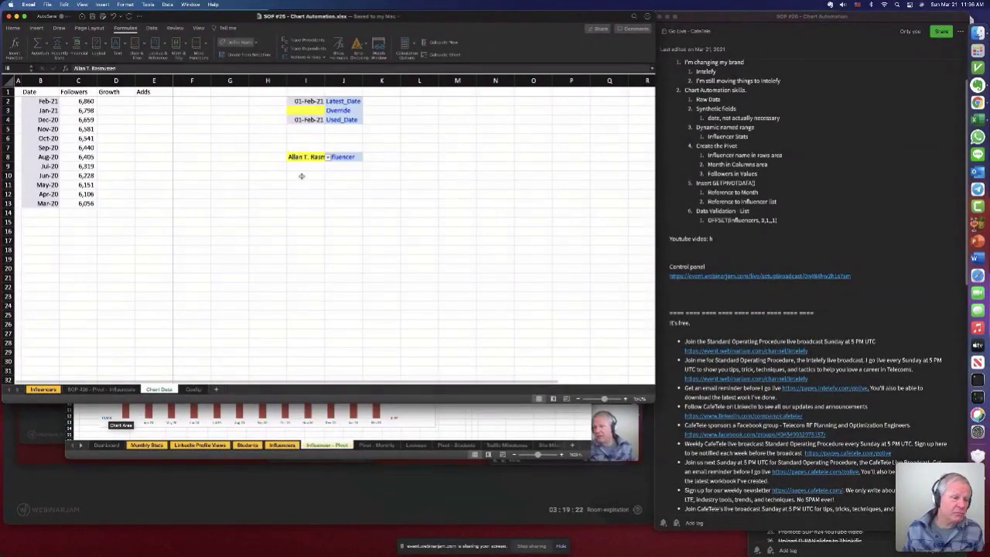
Widen column I to show the full influencer name, then close the Chart Automation workbook
scroll(302, 177, down, 3)
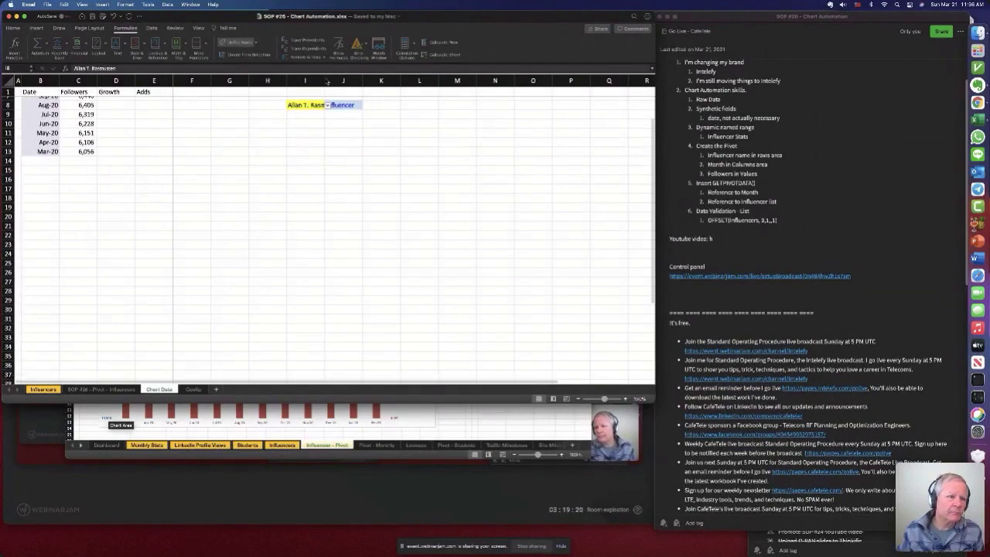
drag(325, 81, 348, 81)
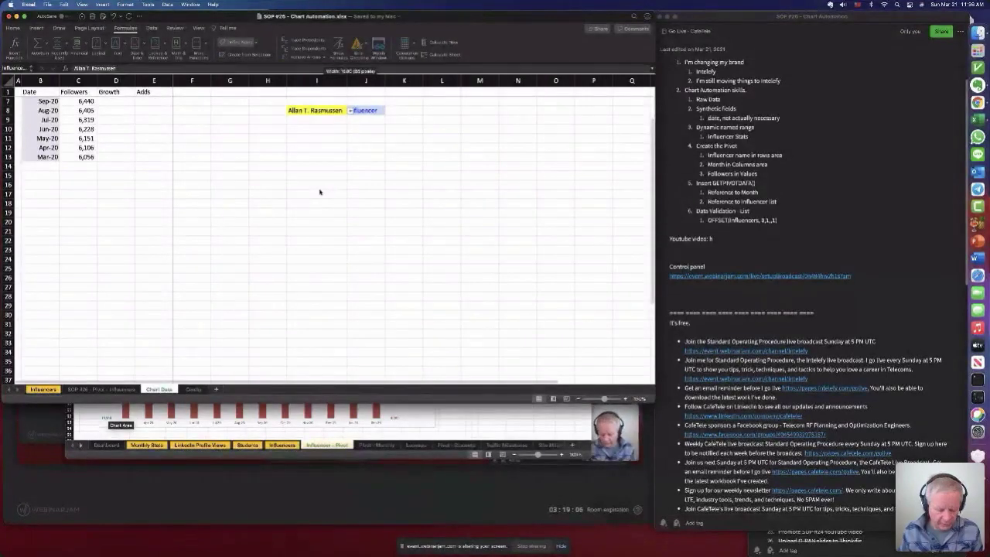
click(324, 120)
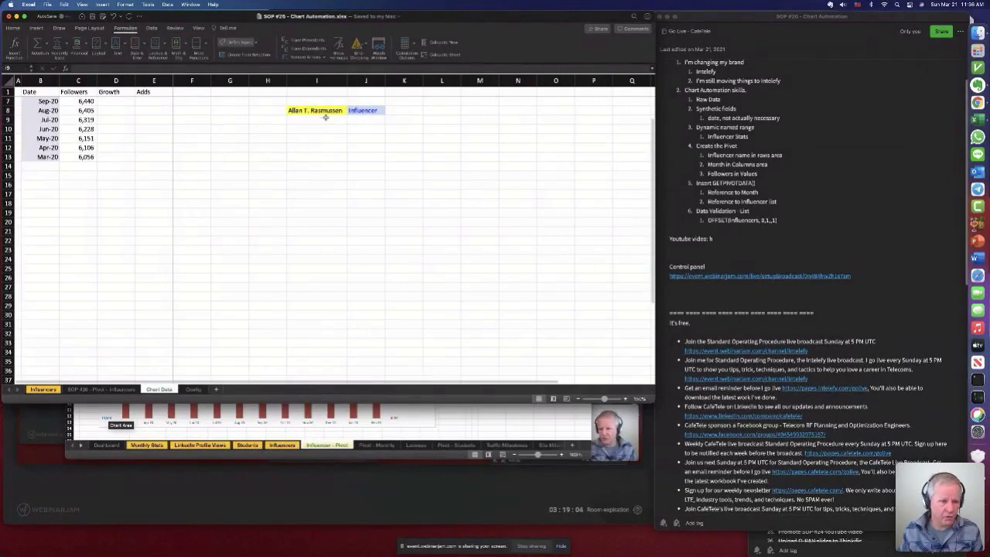
click(322, 110)
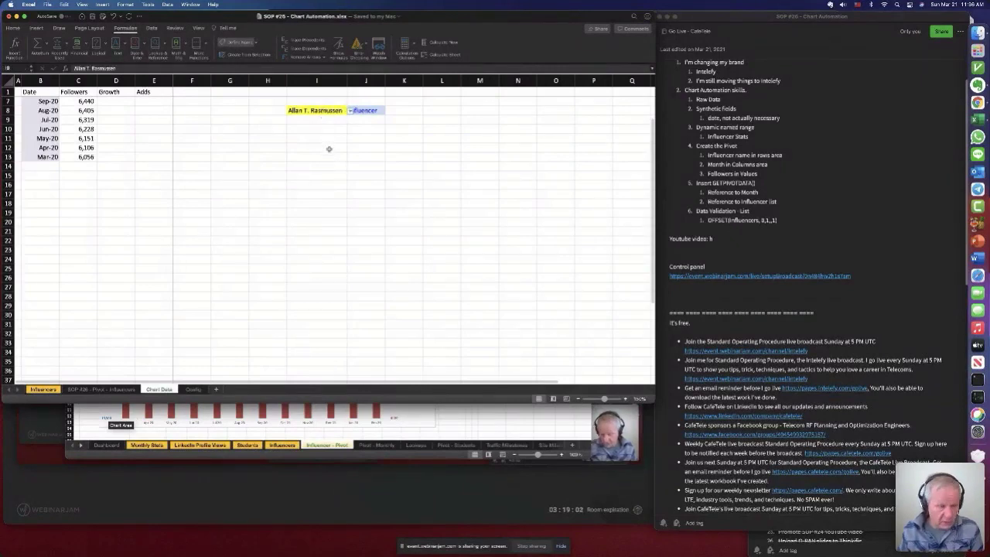
key(super+w)
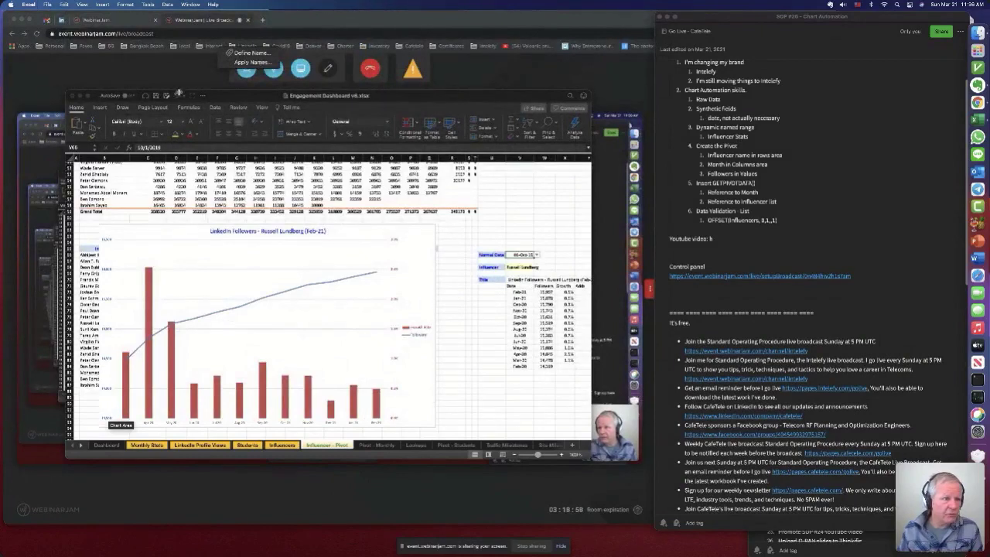
Save and close the Engagement Dashboard workbook, then quit Excel
click(465, 341)
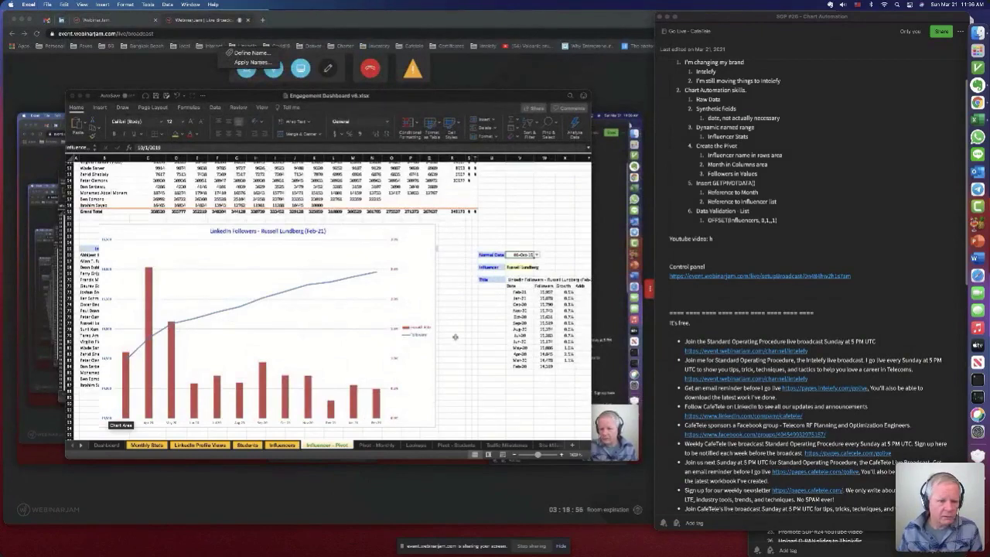
key(super+w)
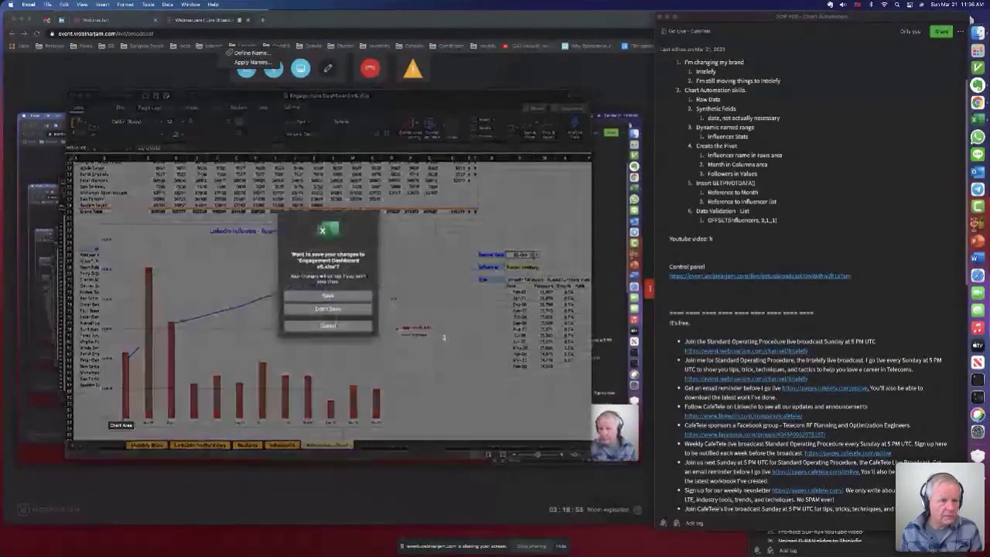
click(338, 296)
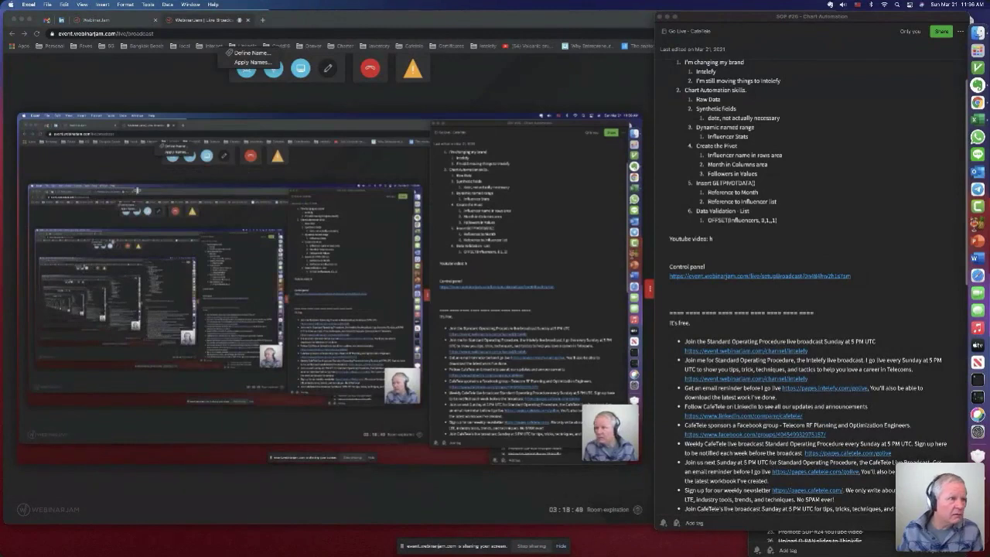
click(29, 4)
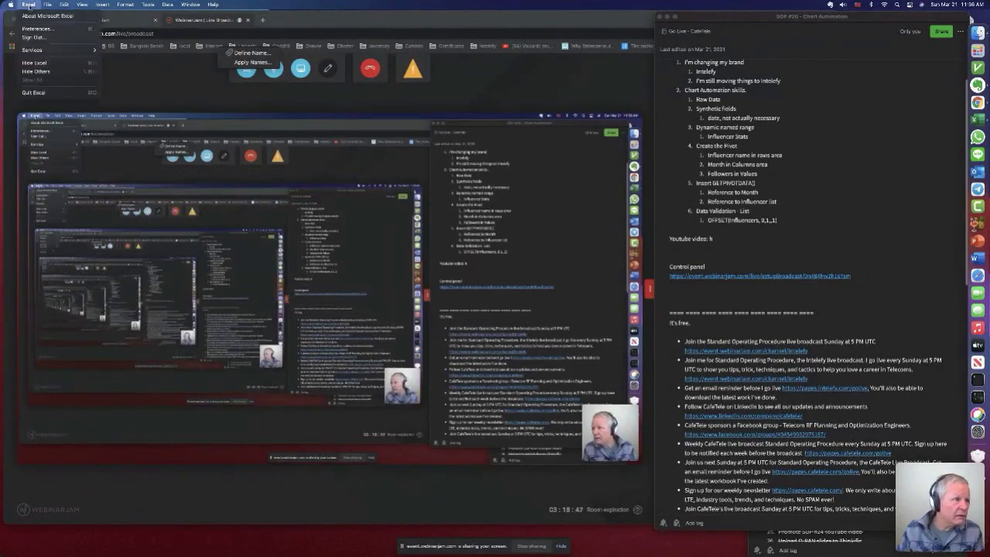
click(42, 93)
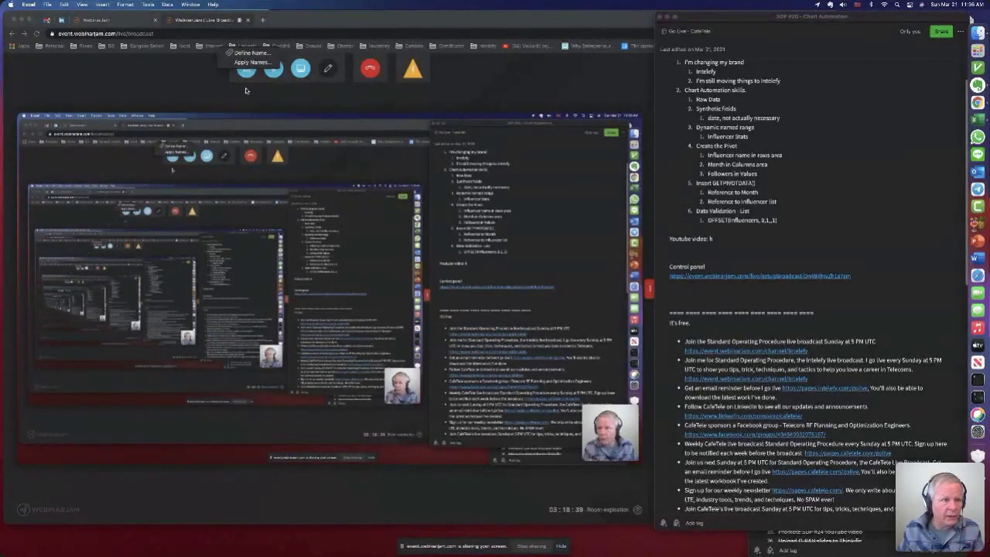
Bring the webinar browser window to the front and toggle the webcam off and on
click(29, 5)
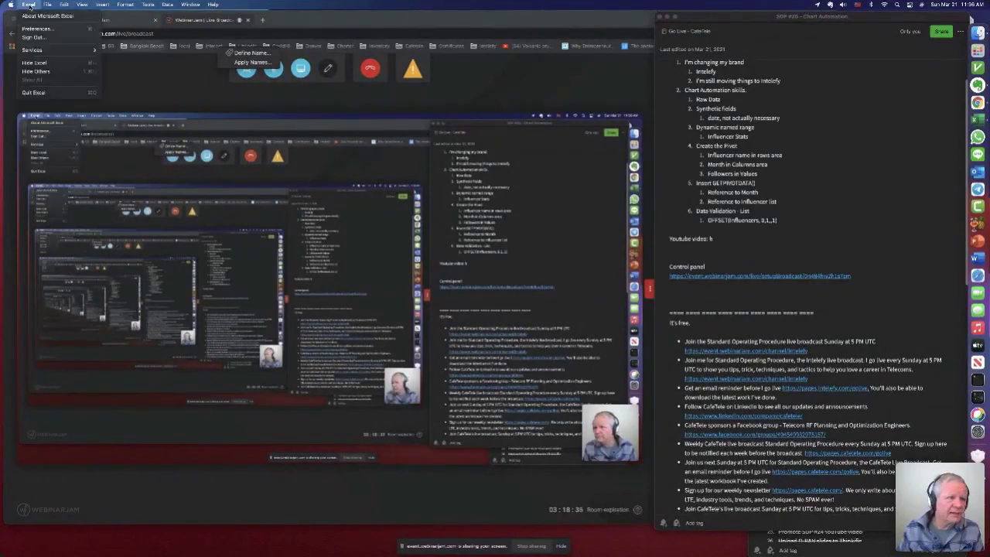
click(277, 78)
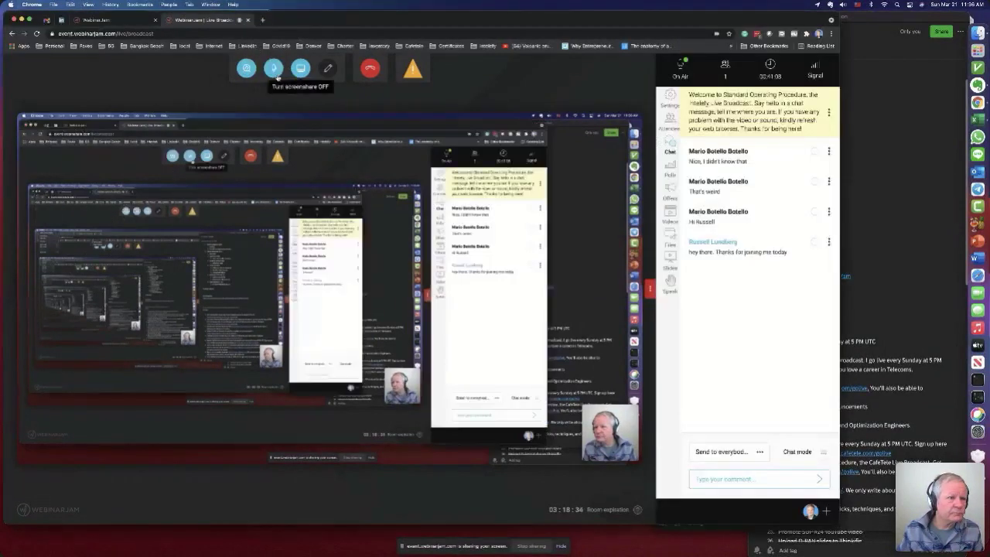
click(247, 69)
click(247, 69)
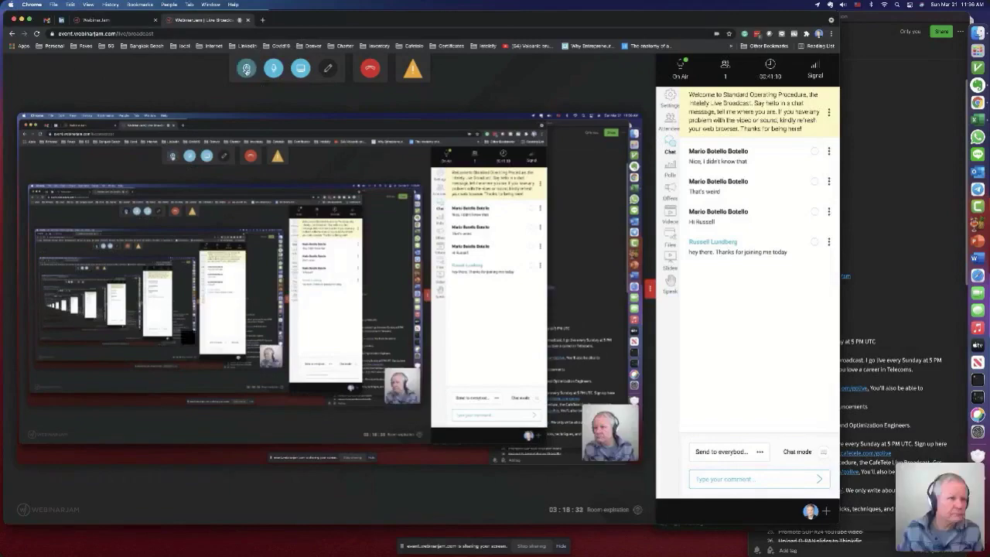
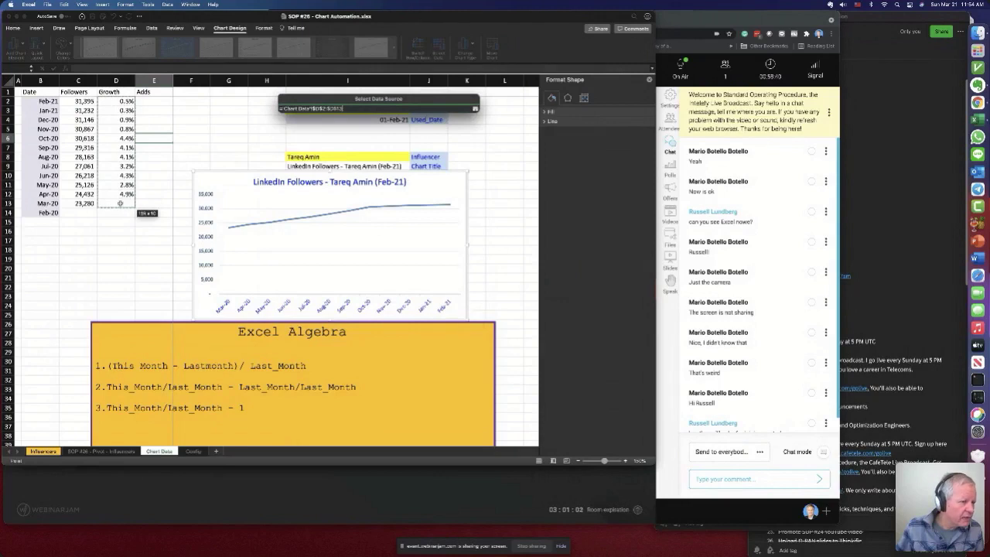
Set the Growth series to D2:D13, with the month dates in column B as horizontal axis labels
drag(120, 203, 120, 203)
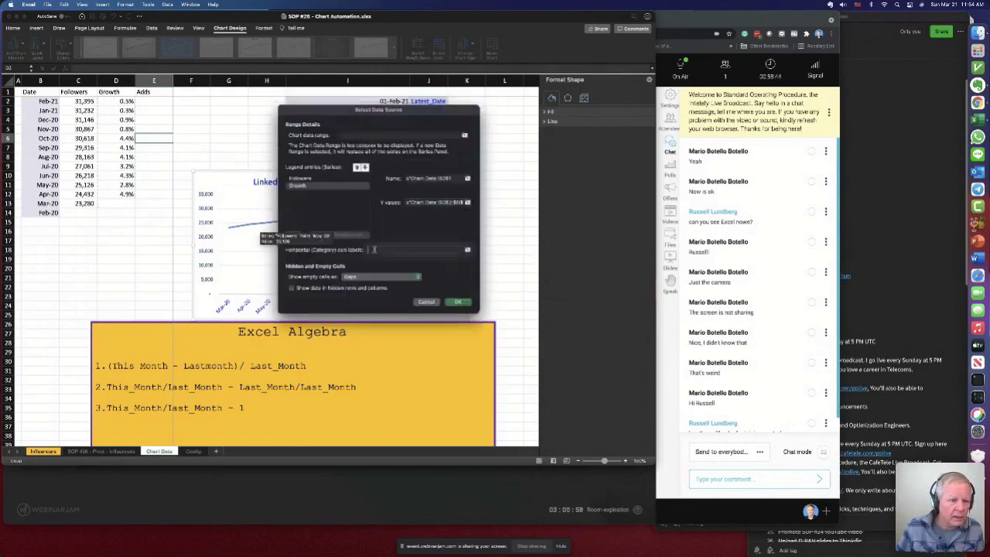
click(376, 250)
drag(48, 101, 48, 213)
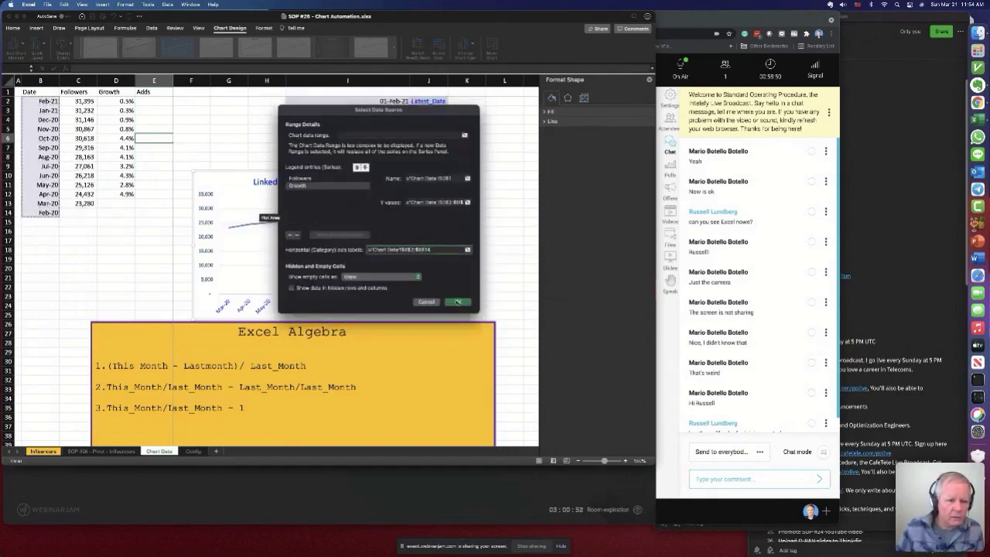
click(457, 302)
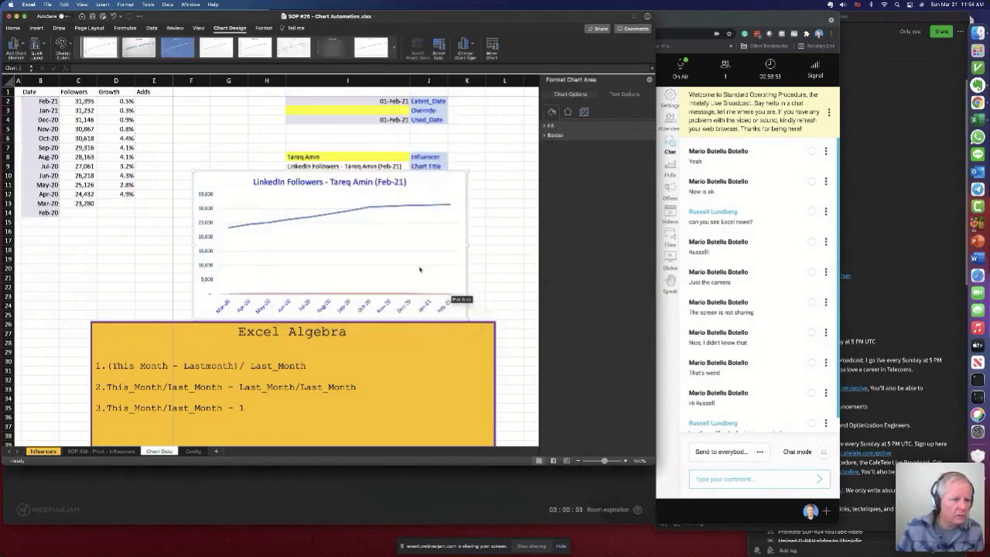
Plot the Growth series on a secondary axis and bring up the chart type choices
right_click(298, 294)
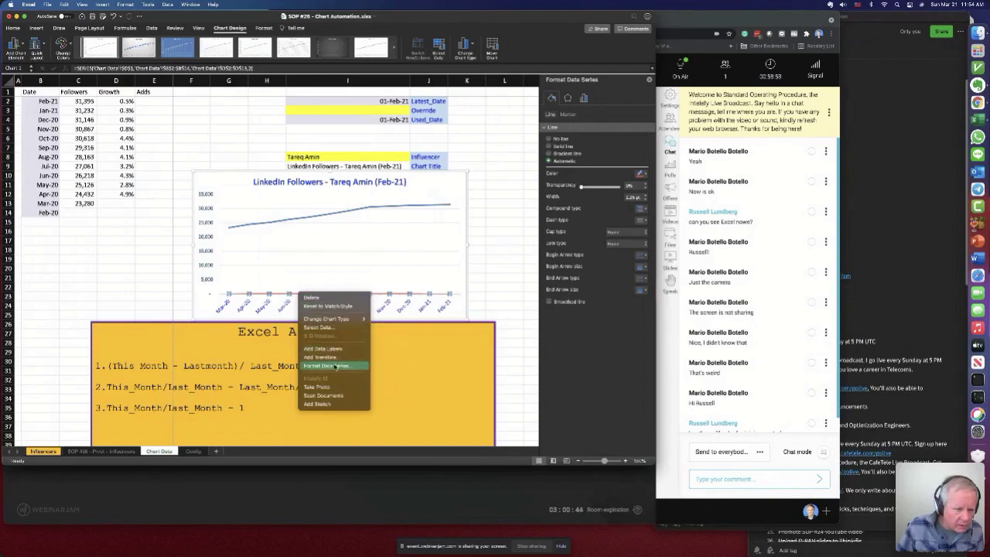
click(334, 366)
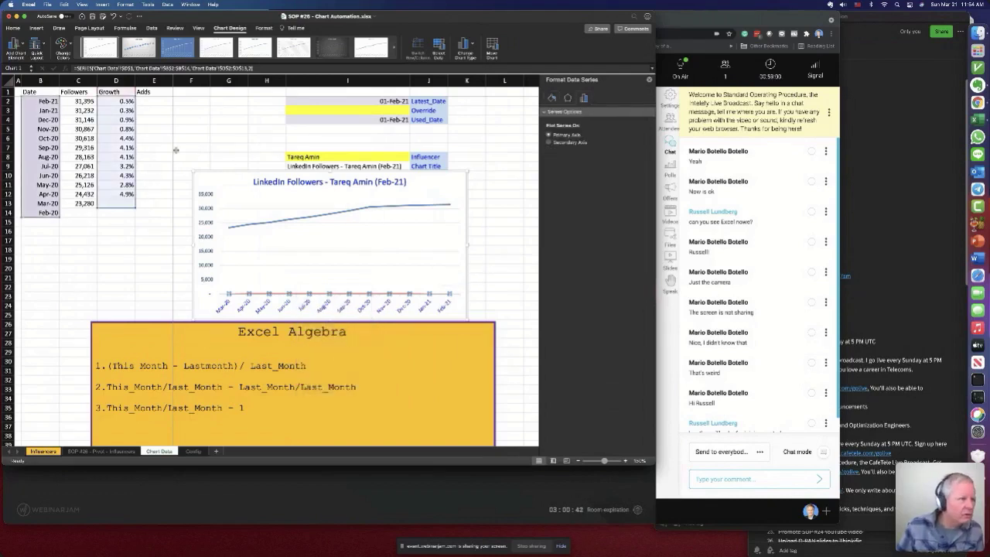
click(549, 143)
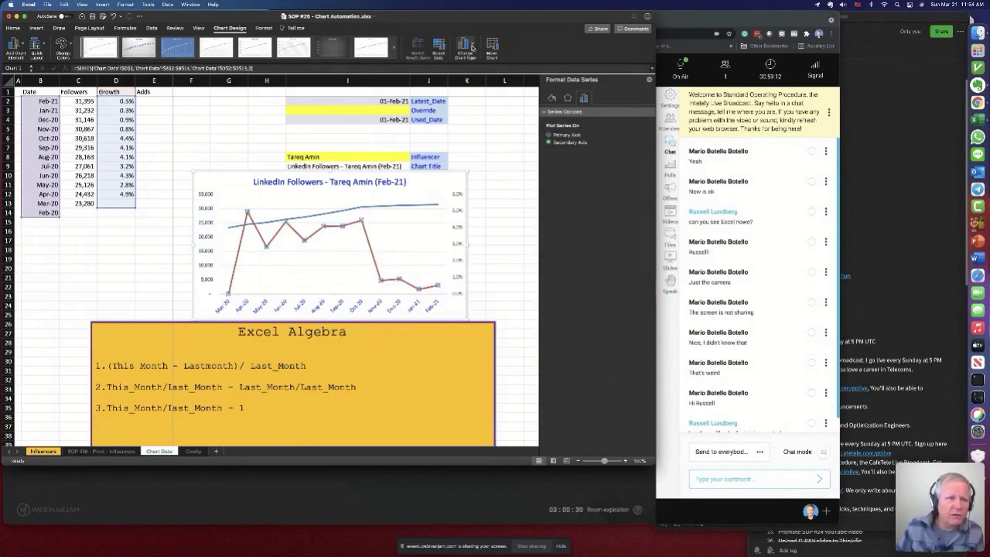
click(467, 46)
Show Growth as clustered columns and give the right-hand percentage axis labels a theme font colour
mouse_move(485, 56)
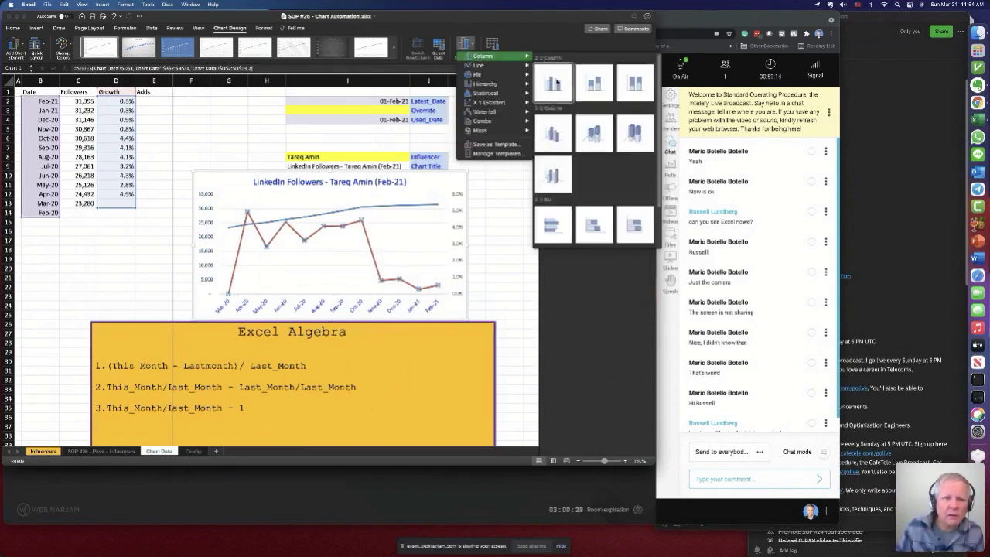
click(554, 83)
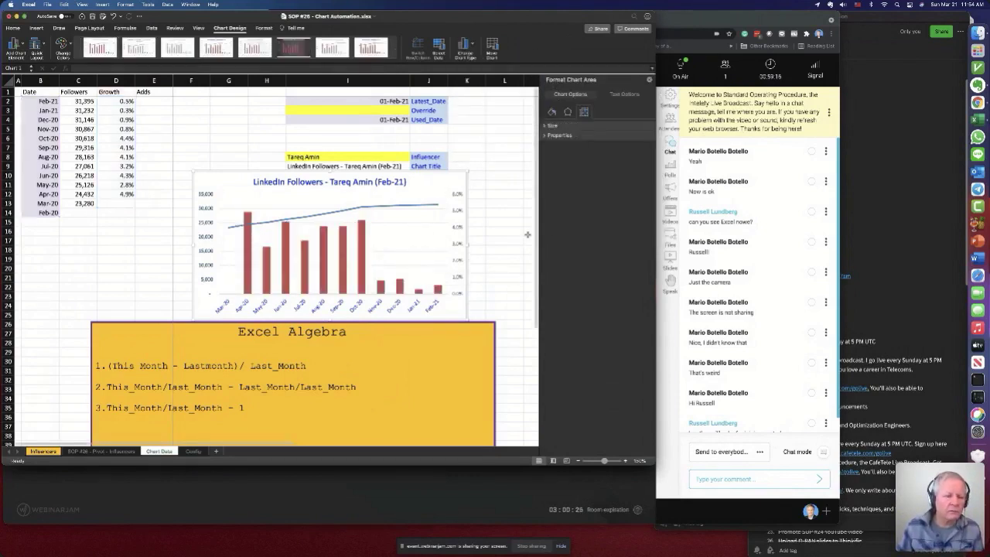
click(455, 229)
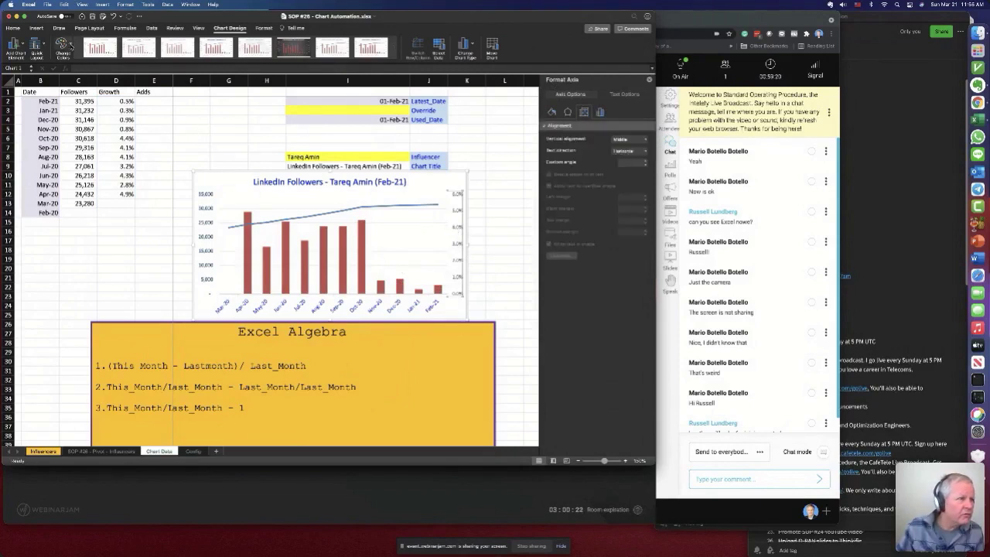
click(14, 29)
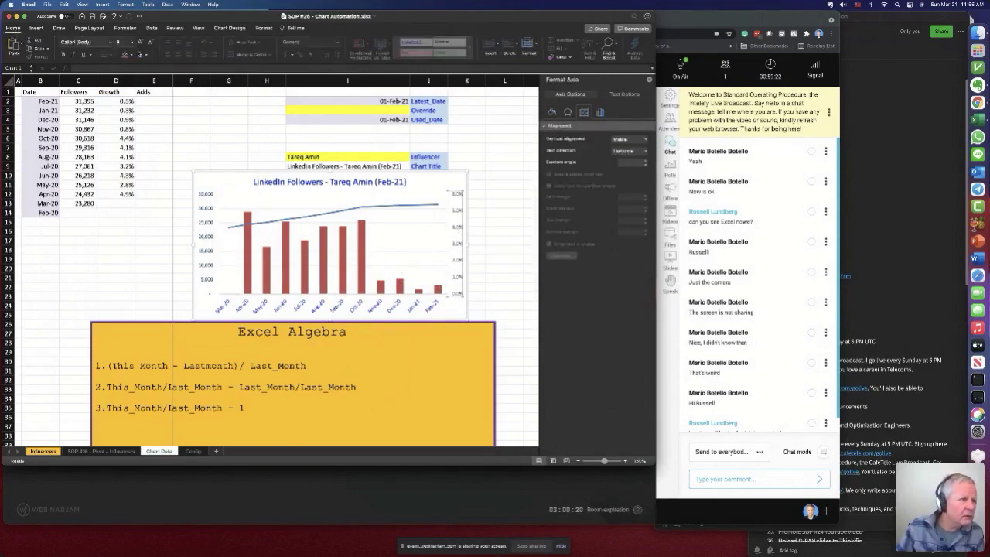
click(145, 55)
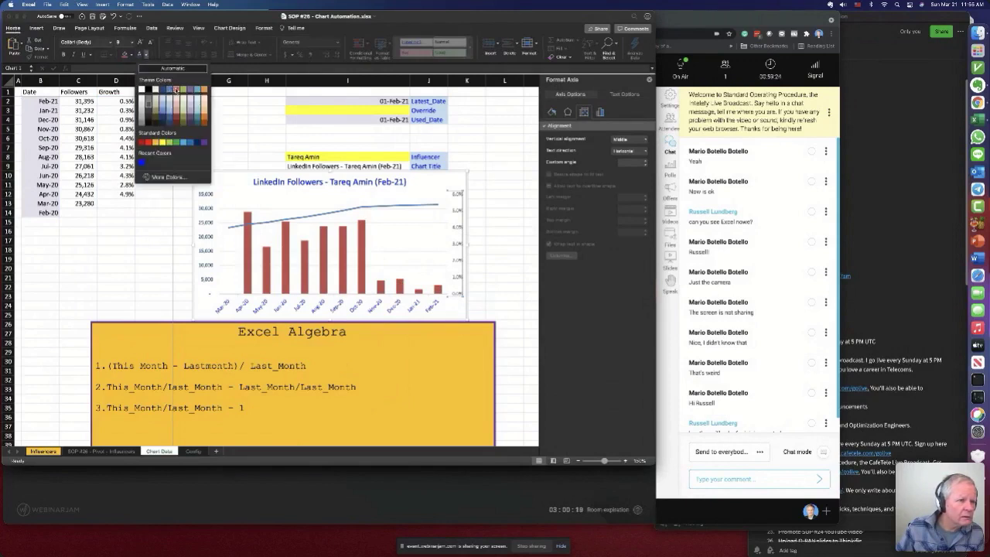
click(176, 89)
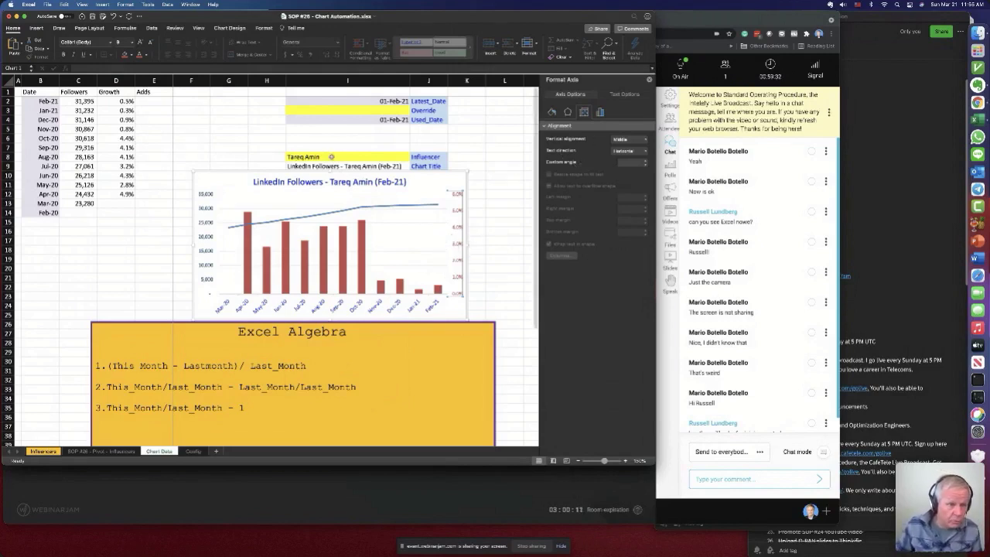
Switch to the Engagement Dashboard workbook window
key(super+Tab)
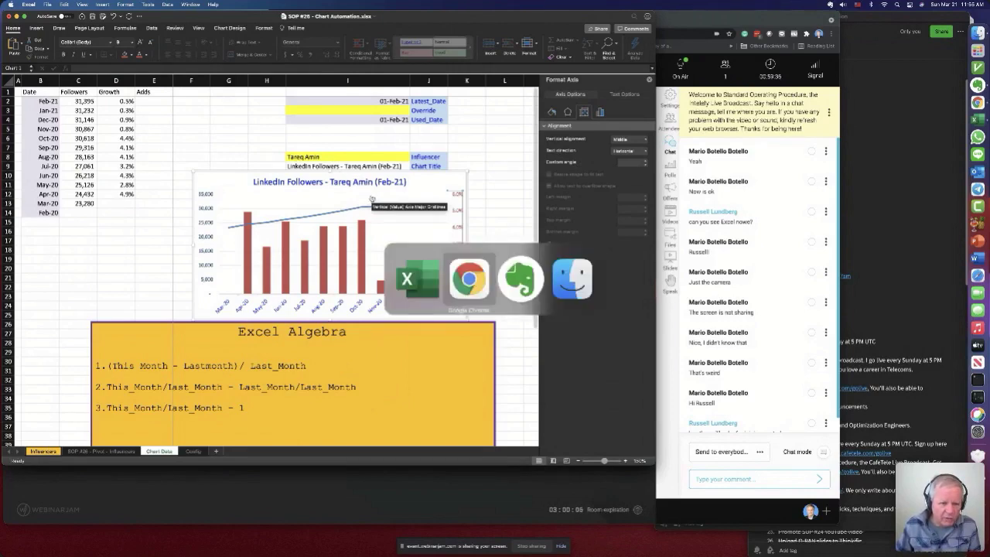
key(super+Tab)
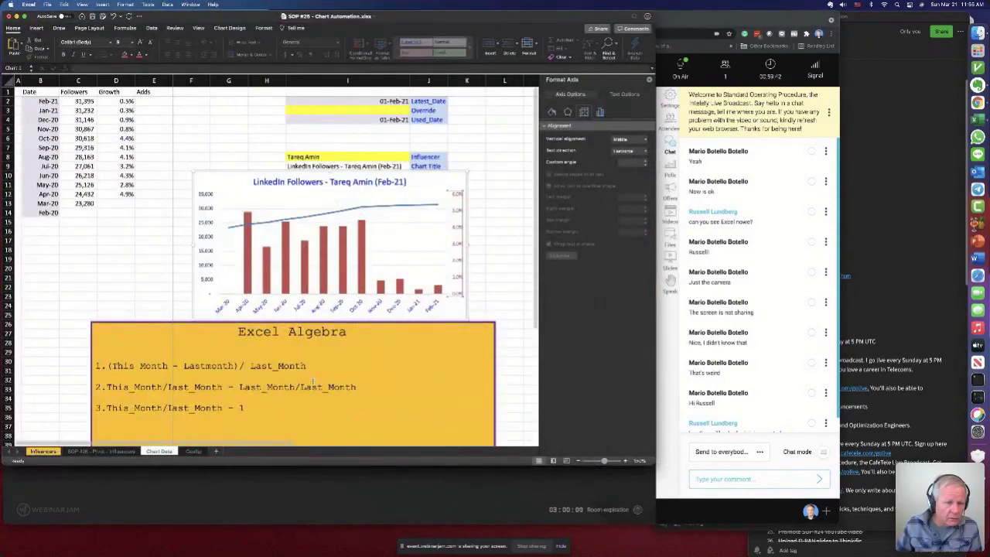
key(super+grave)
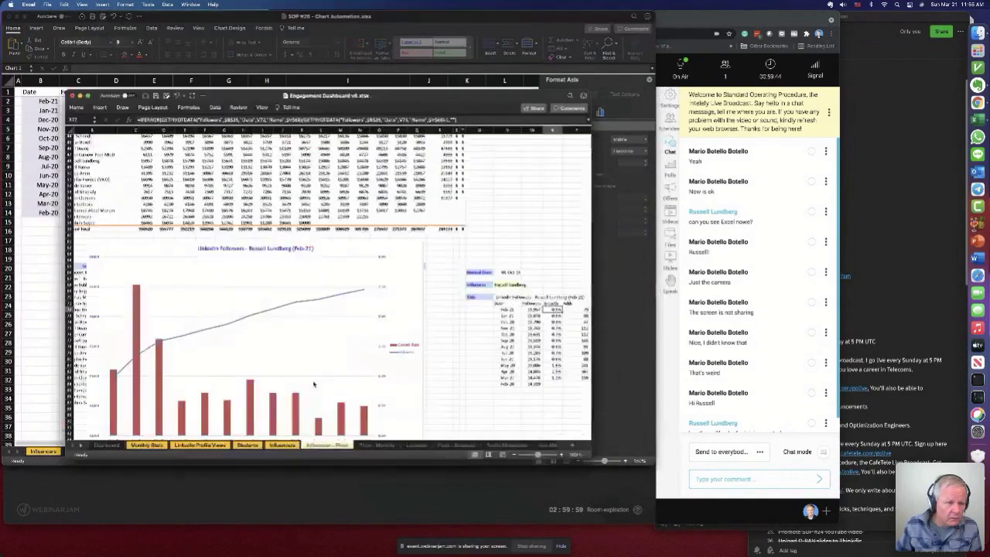
Choose a different influencer from the dashboard's Followers filter dropdown so its chart redraws
scroll(371, 370, down, 2)
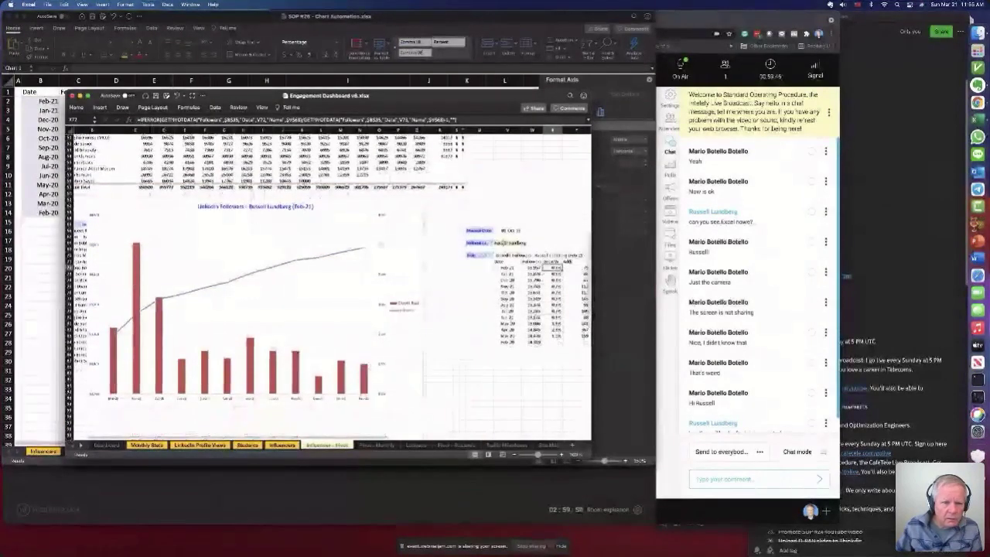
click(510, 243)
click(525, 243)
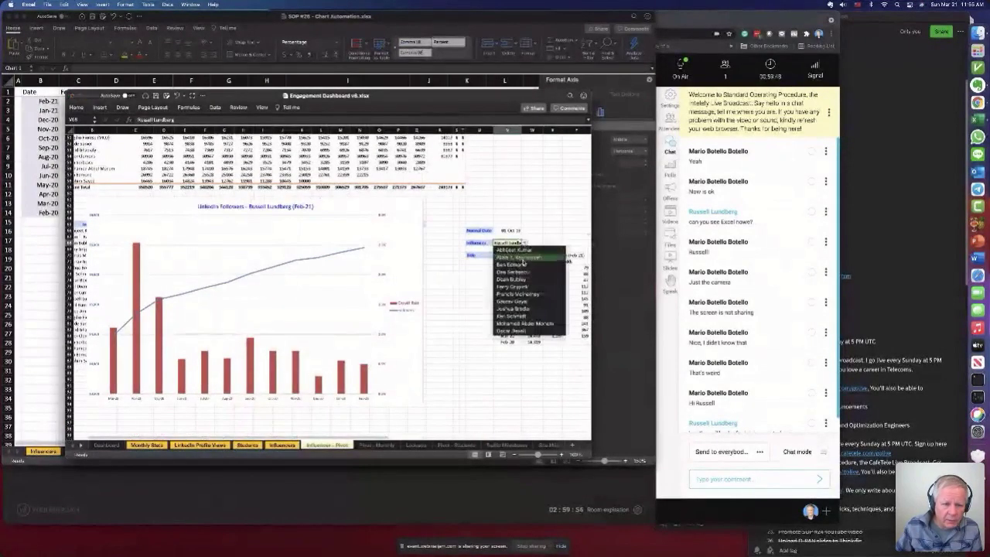
scroll(518, 309, down, 3)
scroll(515, 312, down, 3)
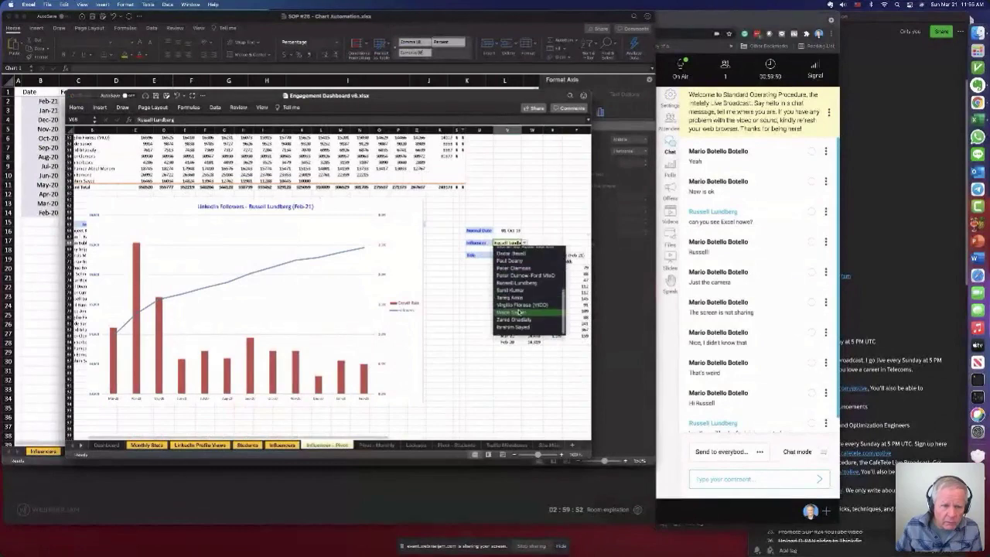
click(512, 311)
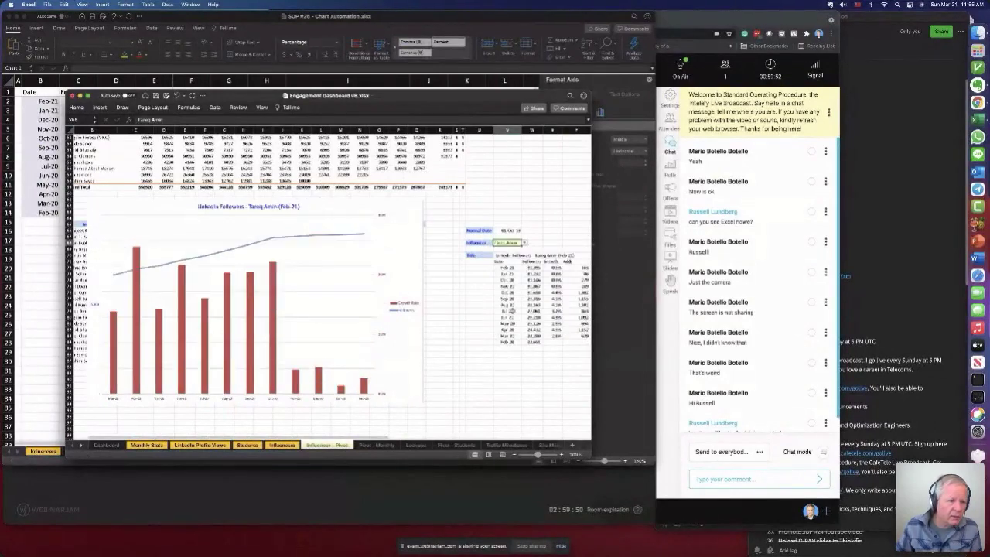
scroll(461, 312, down, 2)
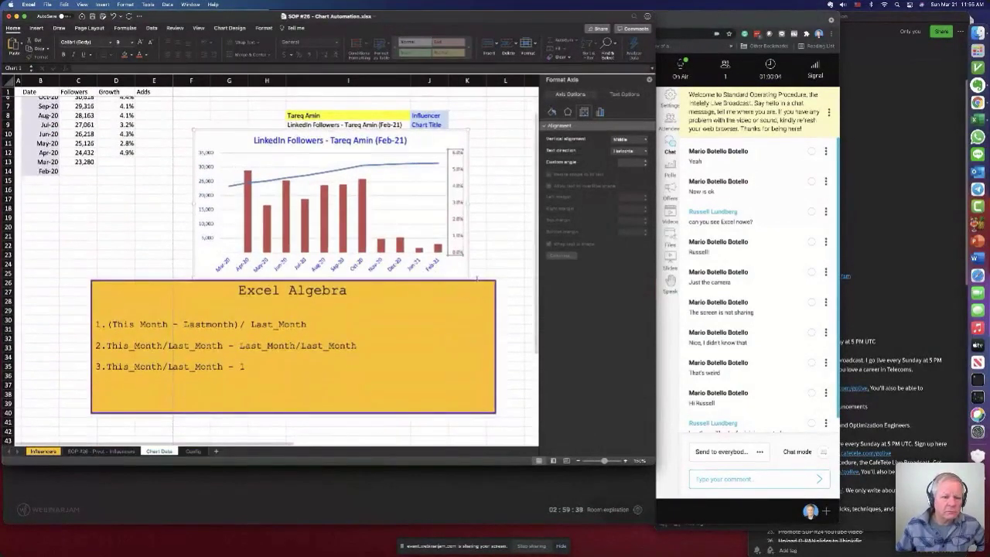
Nudge the followers chart slightly lower on the Chart Automation sheet and select it
drag(480, 281, 481, 299)
scroll(157, 167, up, 3)
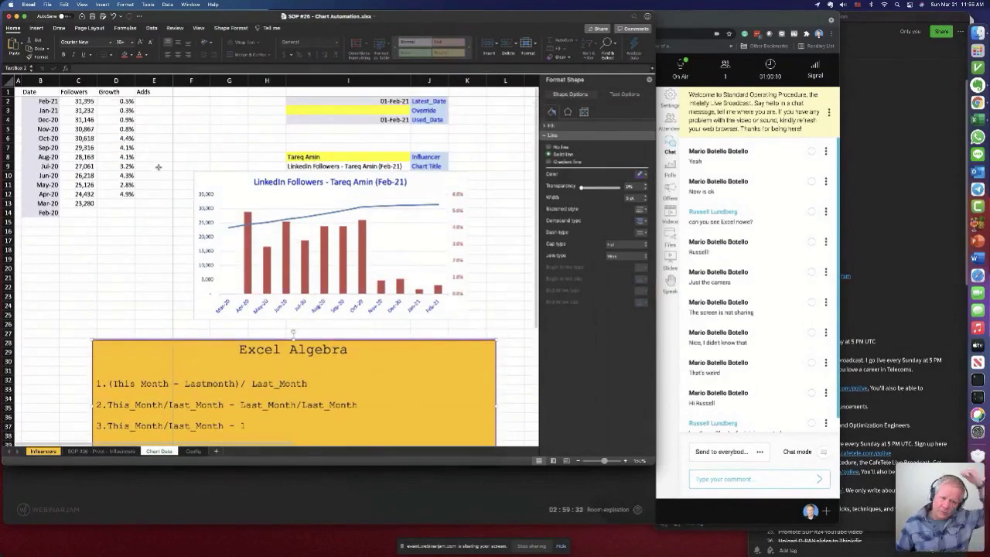
scroll(158, 167, down, 2)
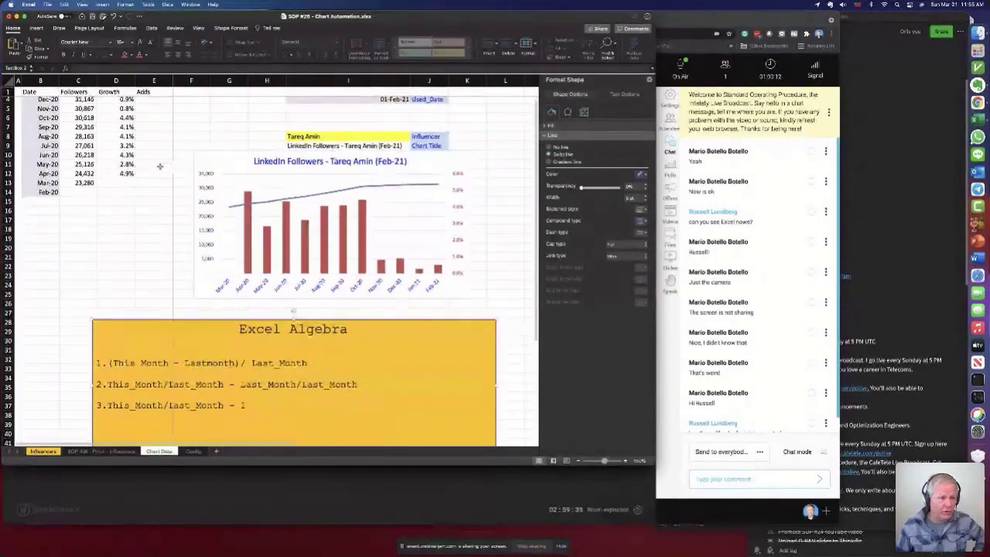
scroll(106, 117, up, 2)
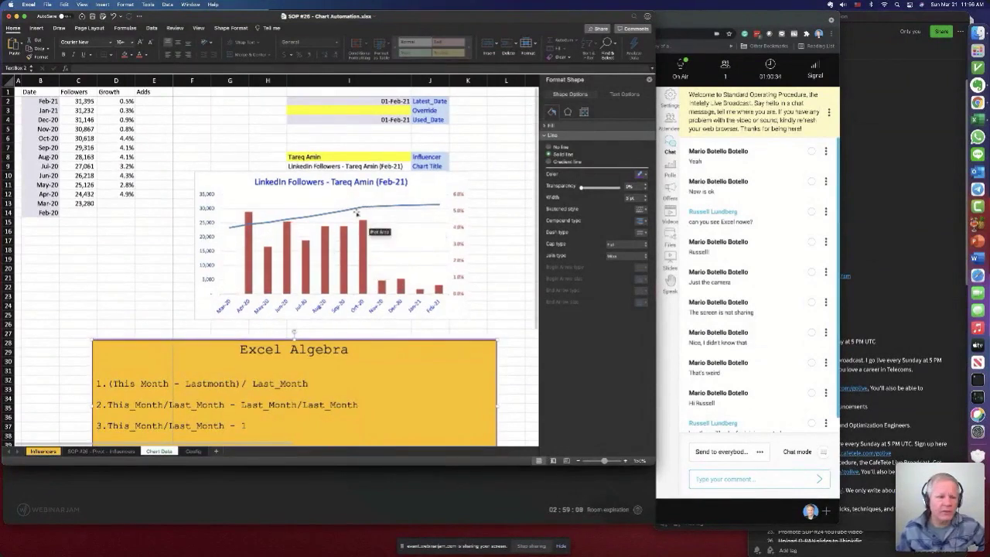
click(263, 174)
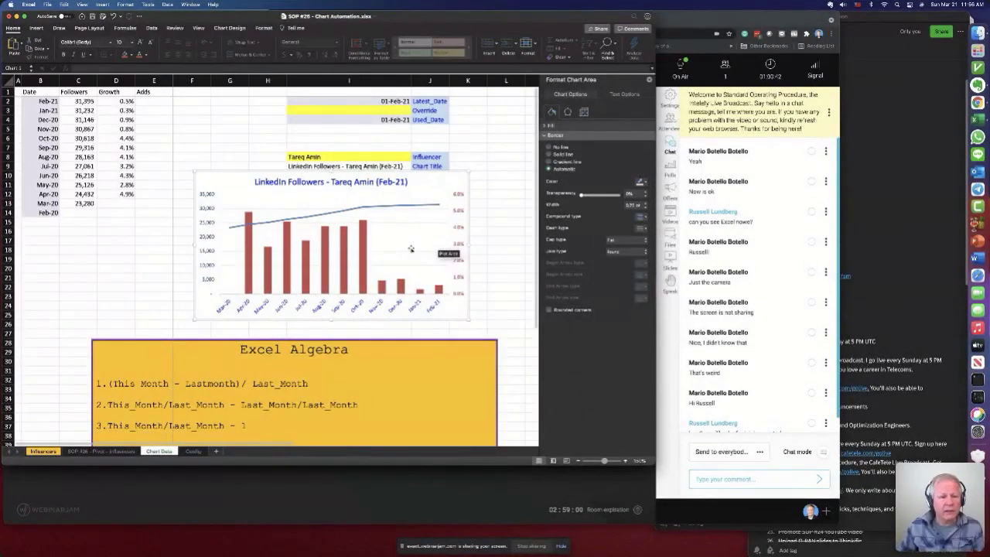
Bring the Evernote note alongside, then return to Excel and open the I8 influencer dropdown
click(909, 216)
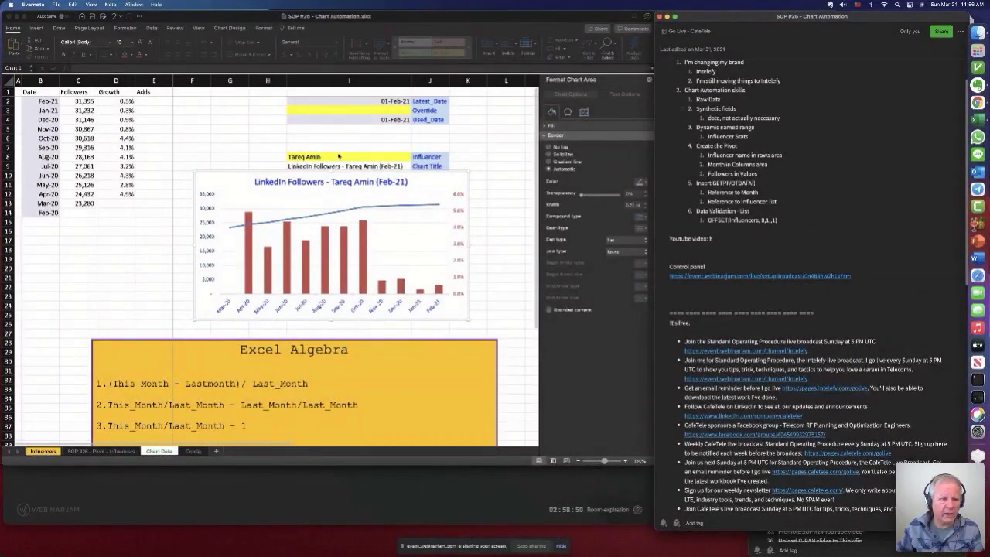
click(360, 177)
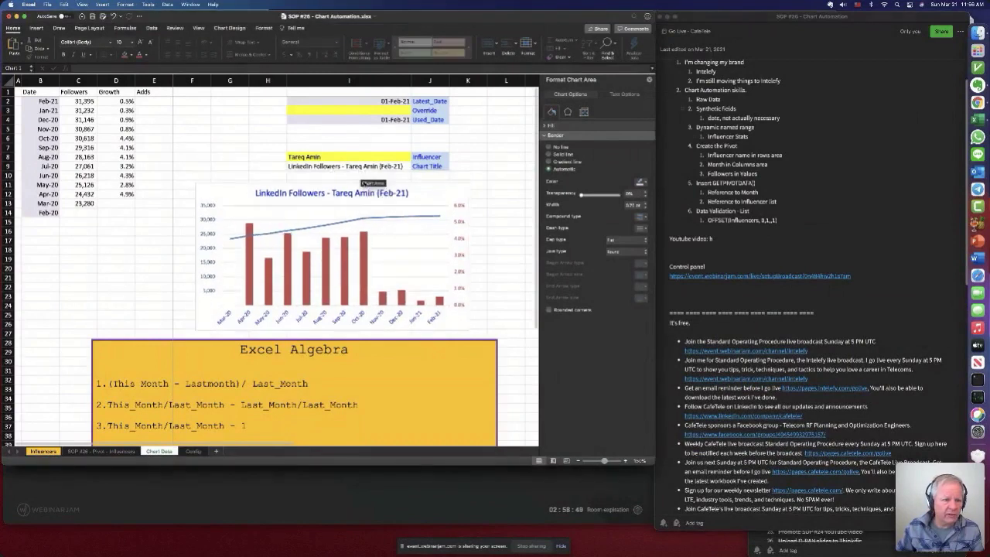
click(336, 157)
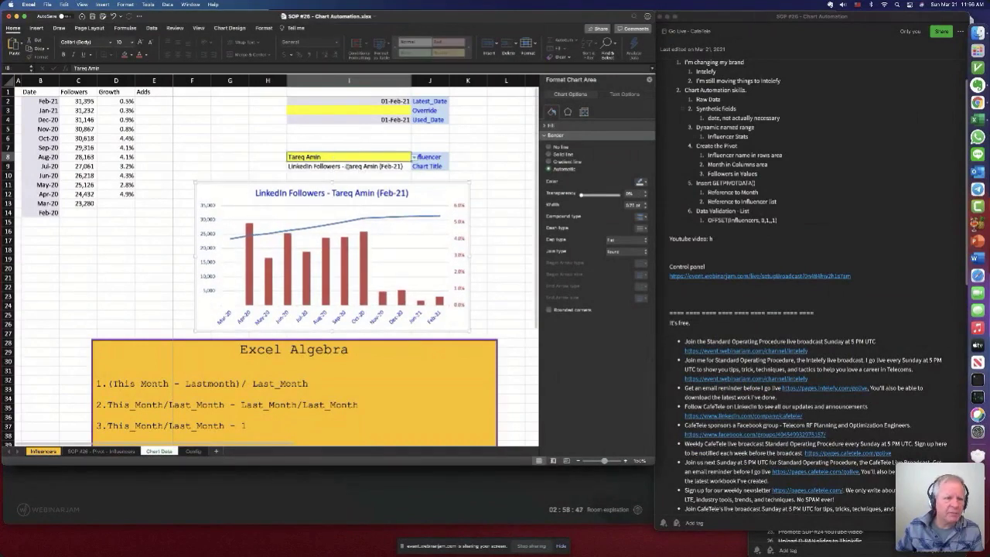
Pick an influencer in the I8 dropdown, try a second one, then switch back to the first
click(415, 162)
click(306, 180)
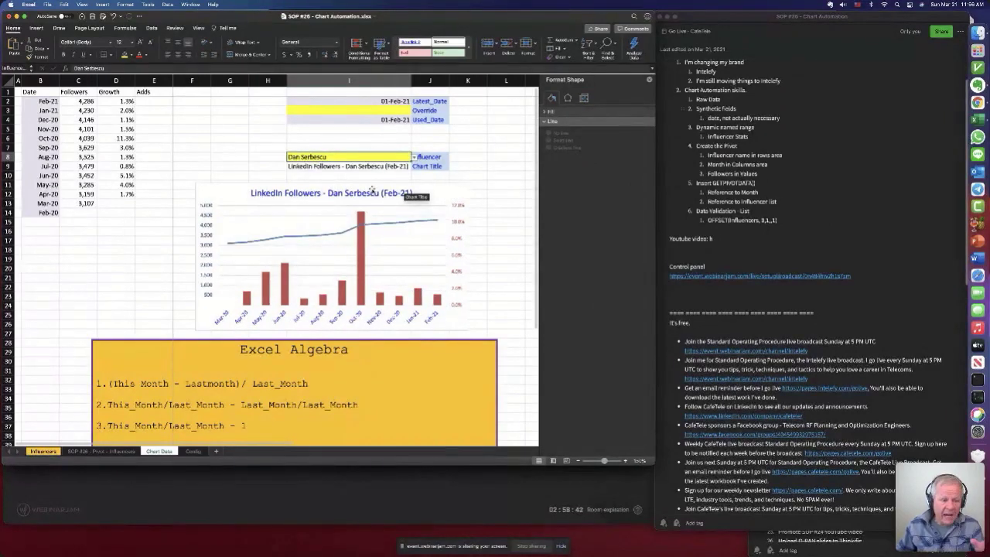
click(414, 158)
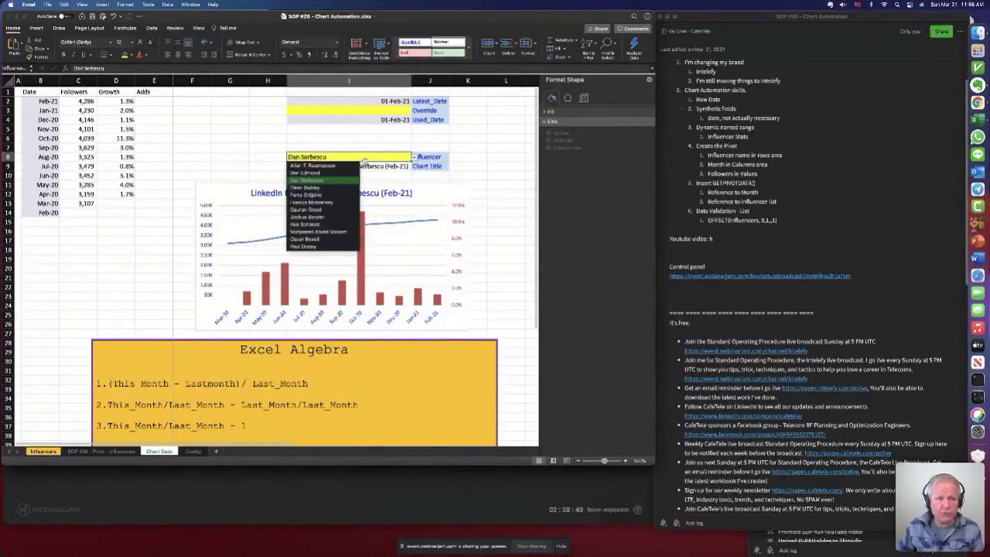
click(317, 181)
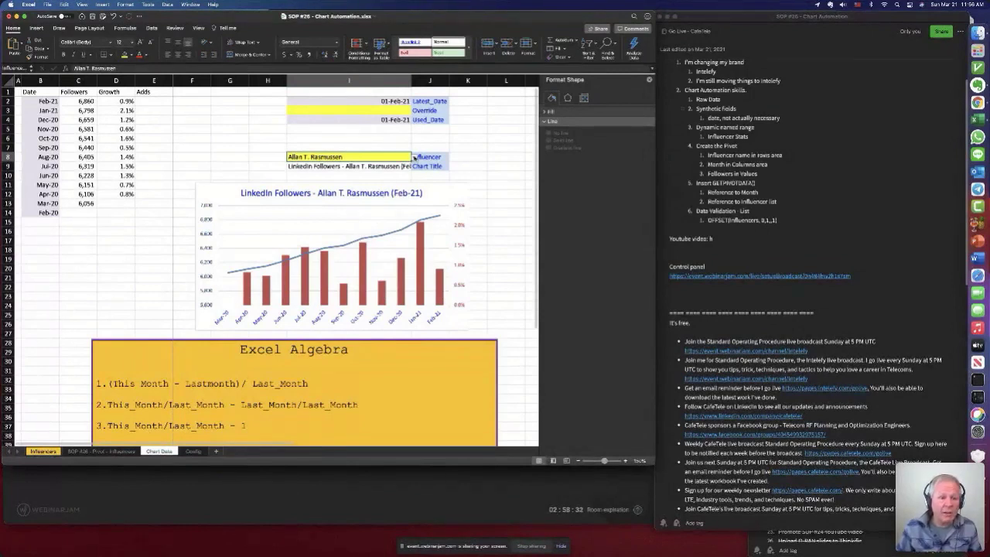
click(414, 157)
click(313, 181)
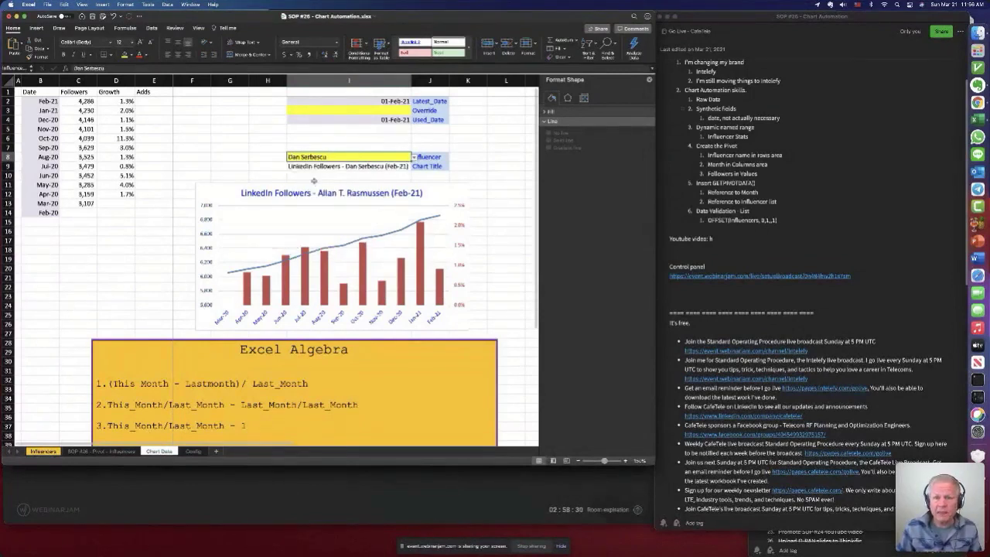
key(super+Tab)
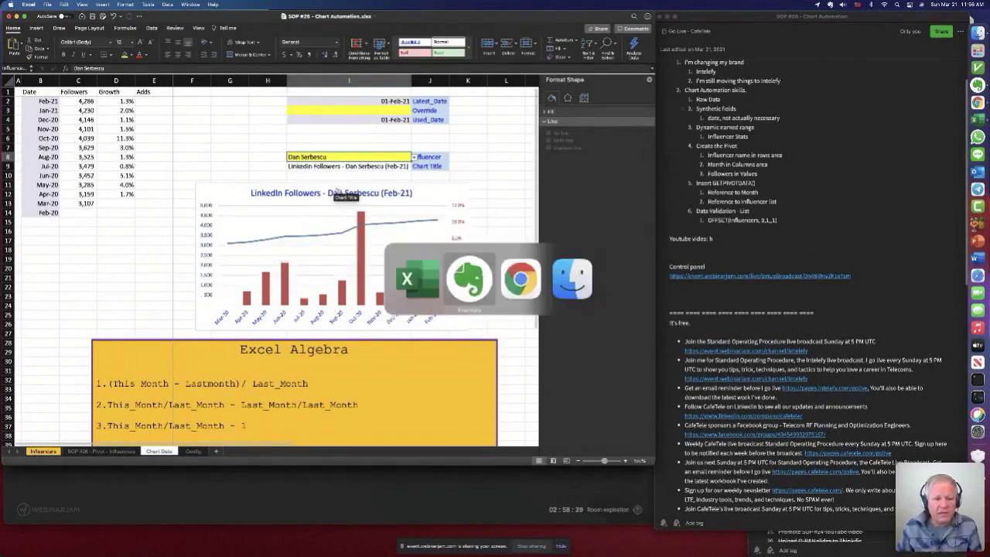
Check the WebinarJam broadcast chat, then return to the Excel followers chart
key(super+Tab)
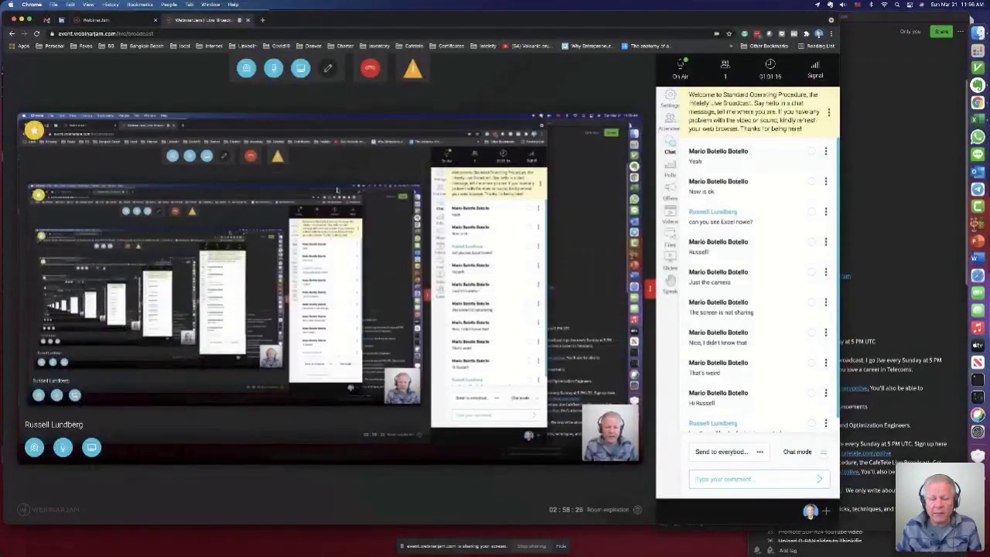
key(super+Tab)
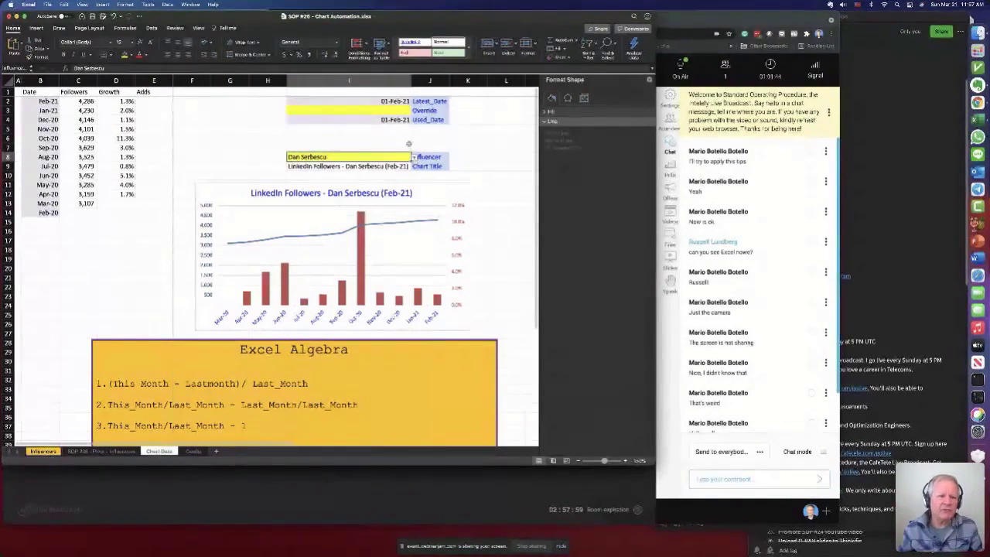
Show and close the I8 influencer list, keeping the current influencer, then go to the WebinarJam chat box
click(416, 158)
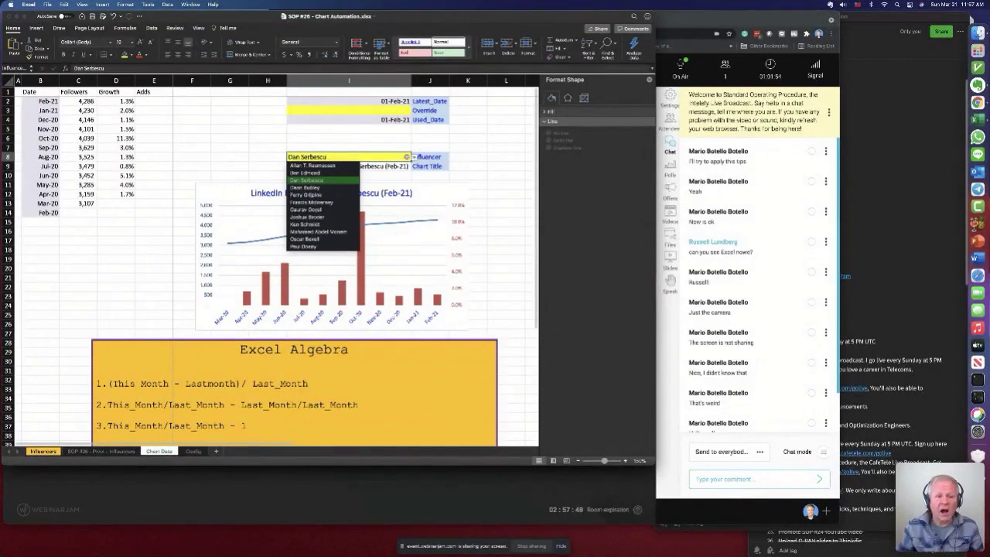
click(416, 158)
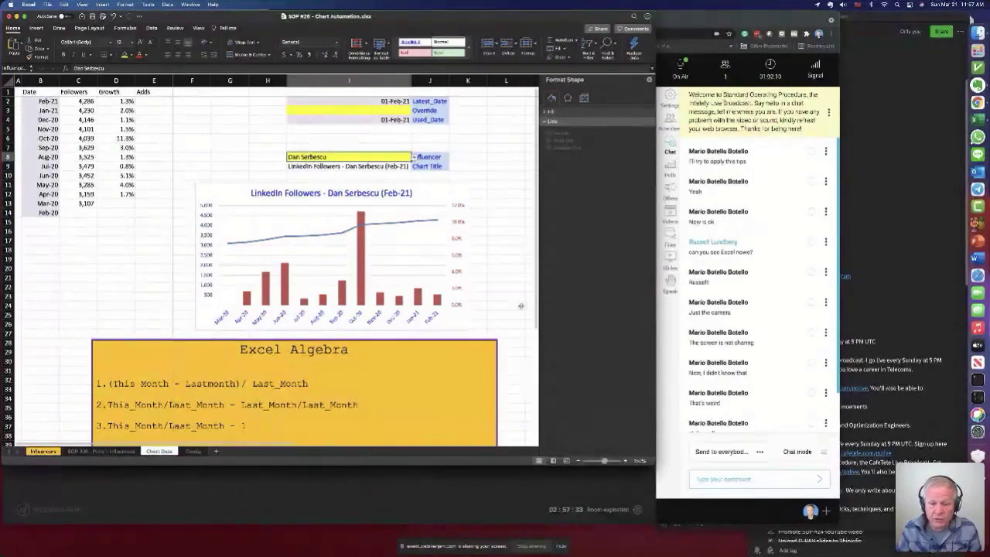
click(724, 476)
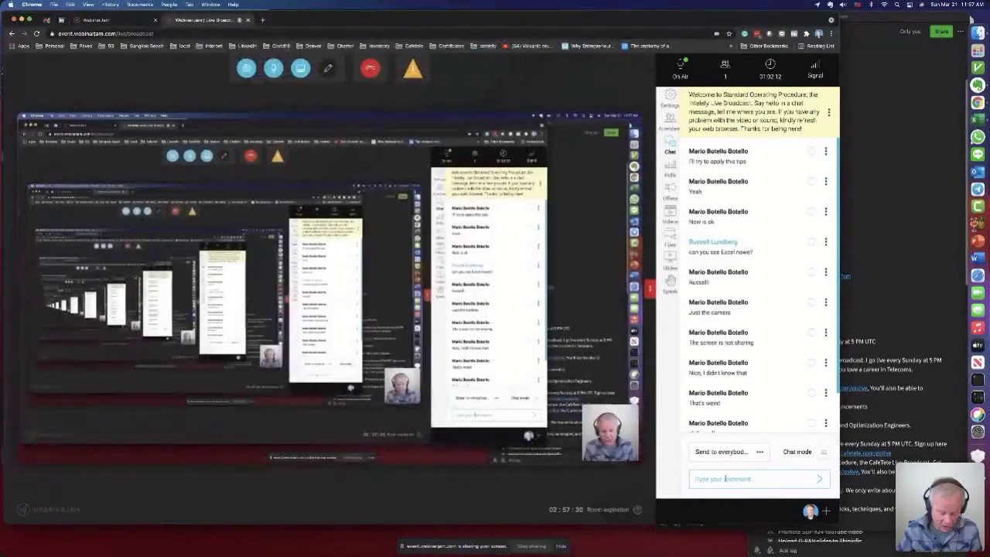
text(no)
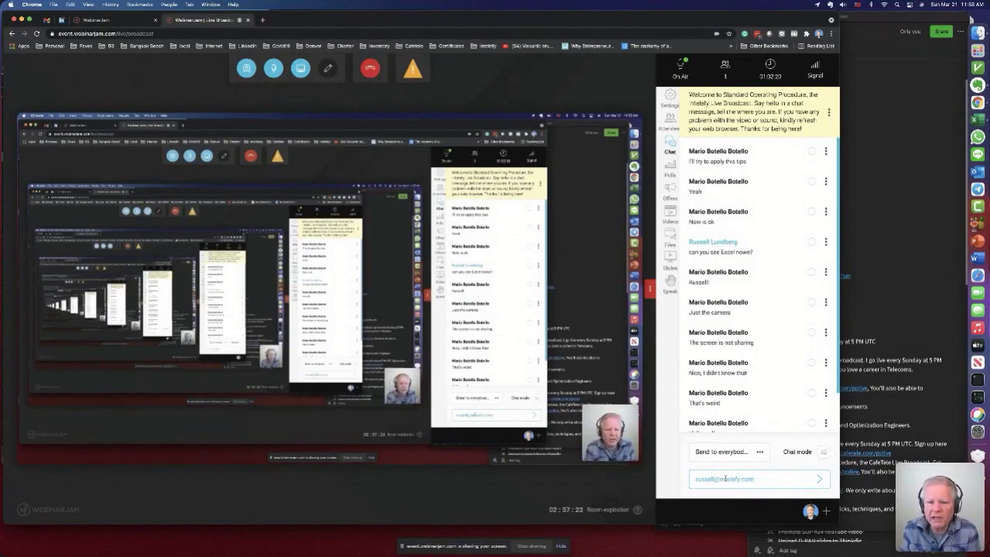
key(Return)
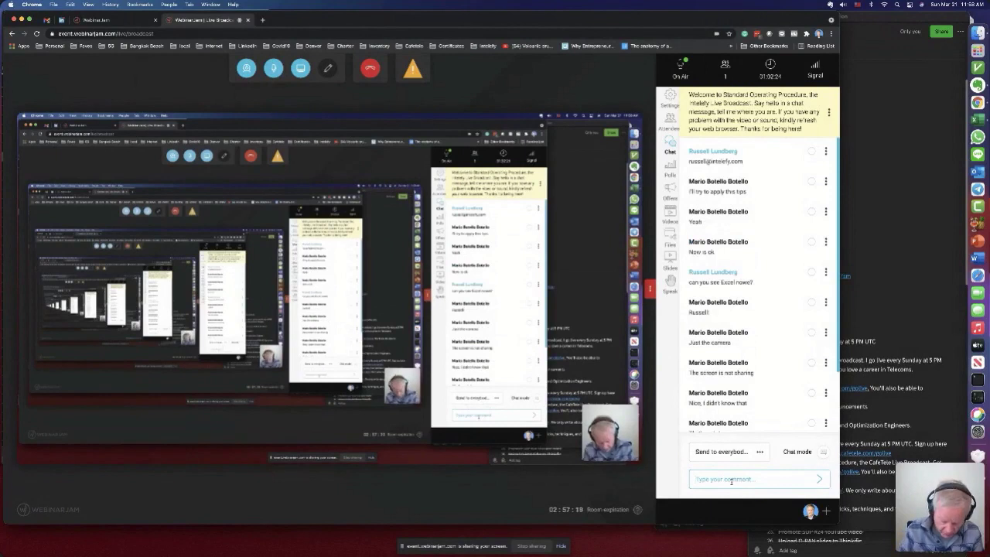
text(Ti)
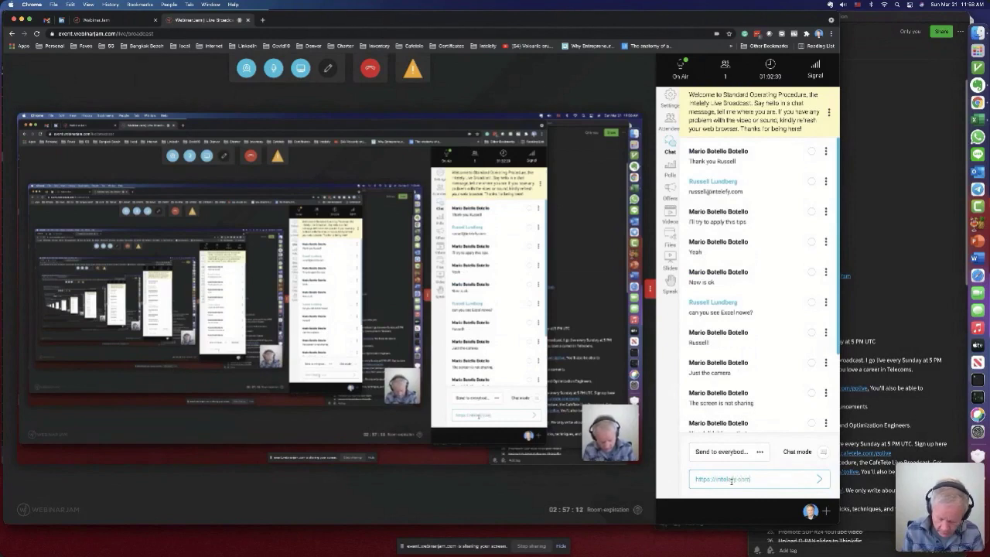
key(Return)
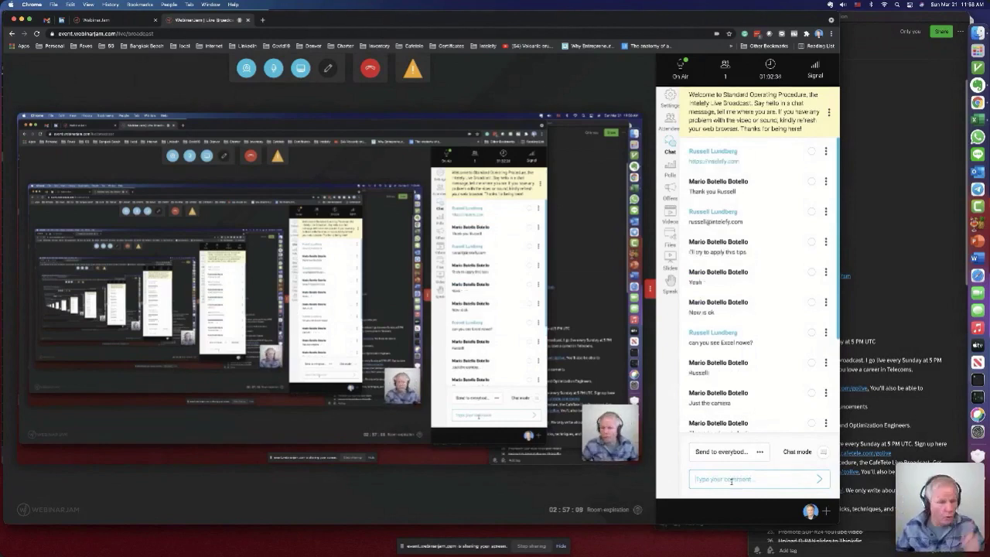
click(906, 271)
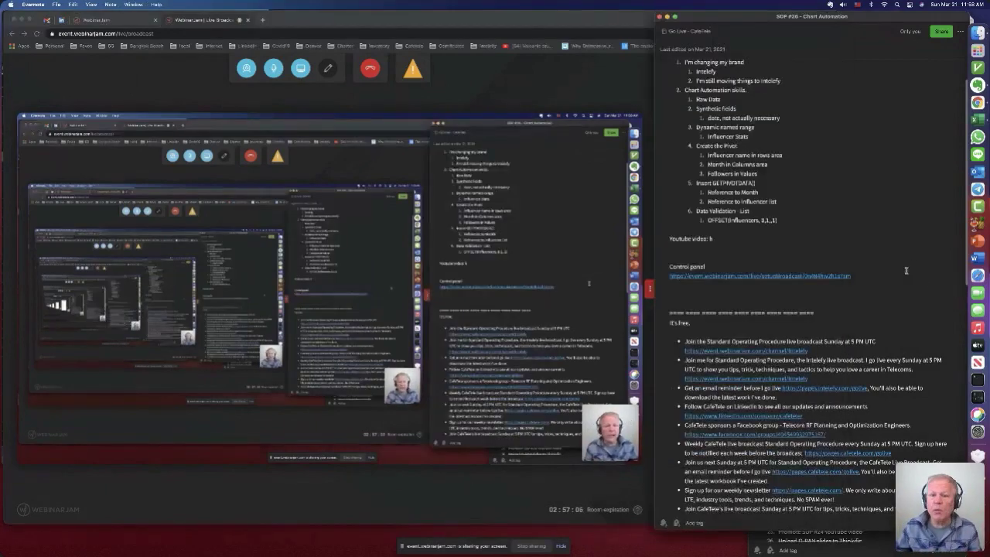
Review the promotional links in the SOP #26 note, then switch back to WebinarJam in Chrome
scroll(904, 294, up, 2)
scroll(899, 344, down, 3)
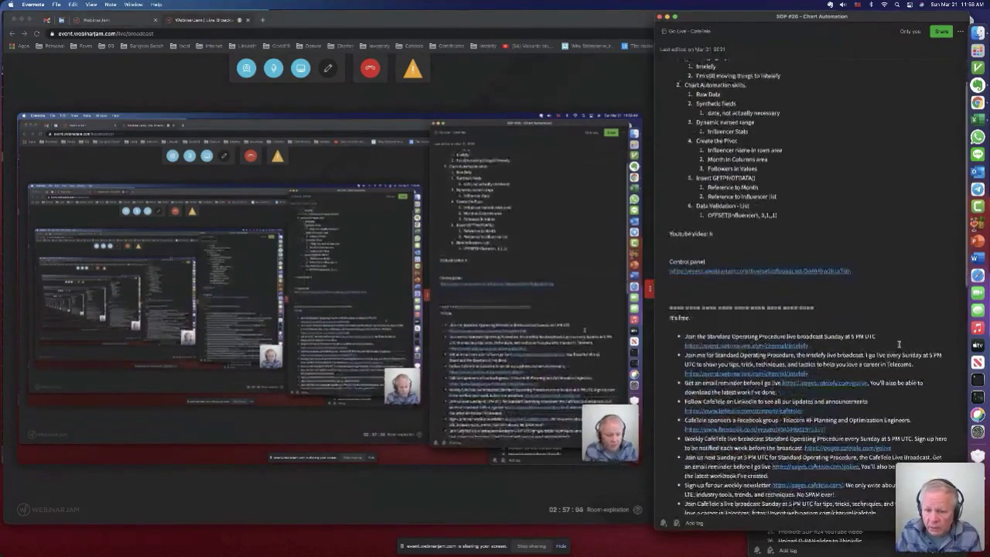
scroll(899, 345, up, 3)
scroll(899, 344, down, 5)
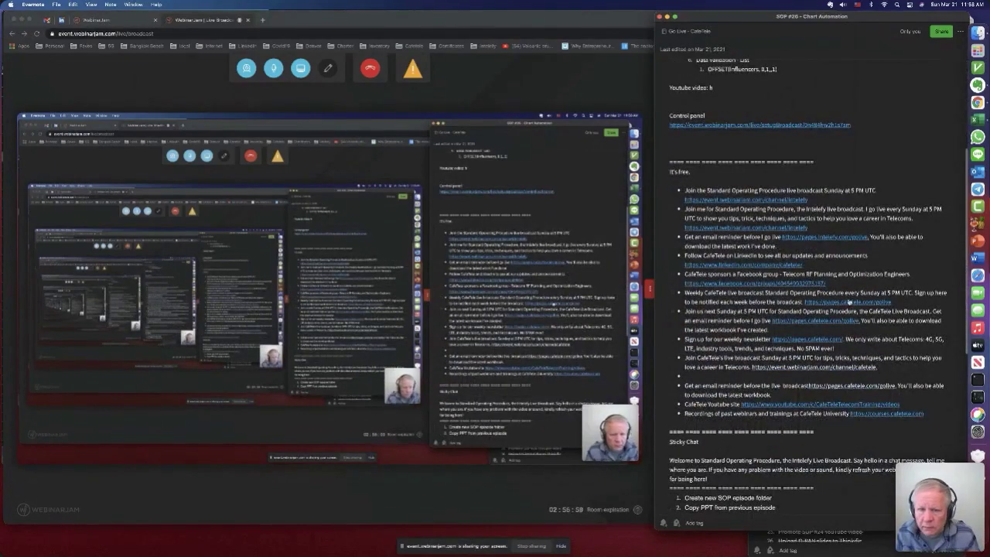
mouse_move(847, 301)
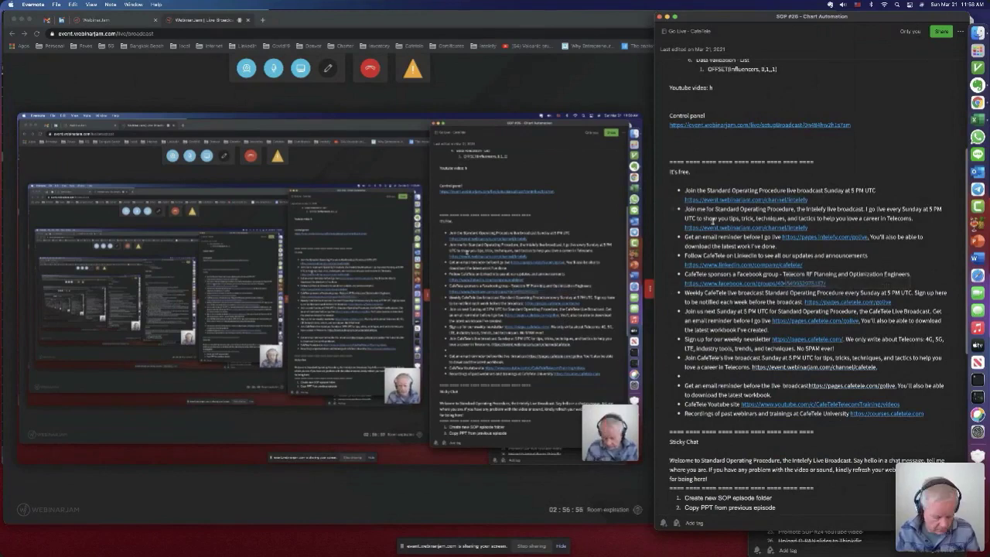
key(super+Tab)
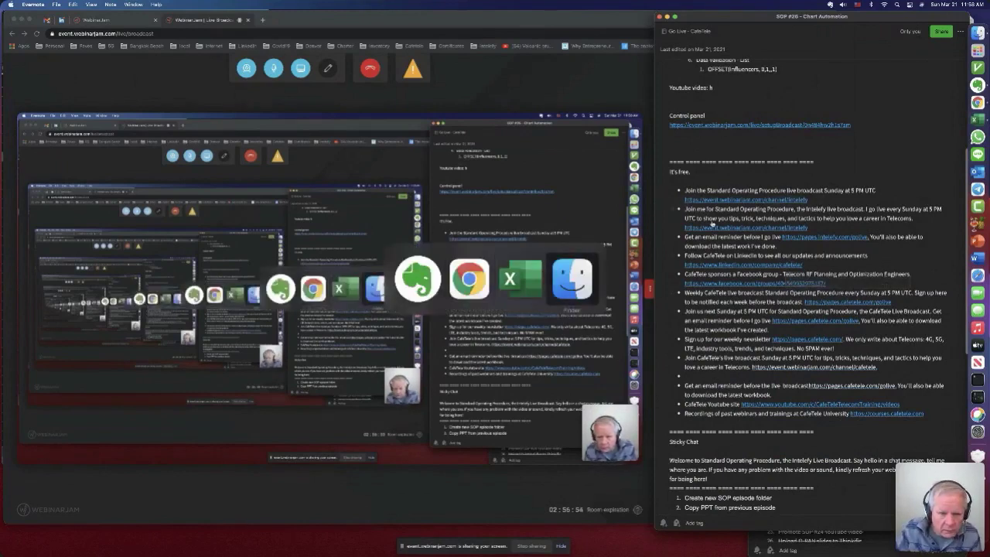
key(super+Tab)
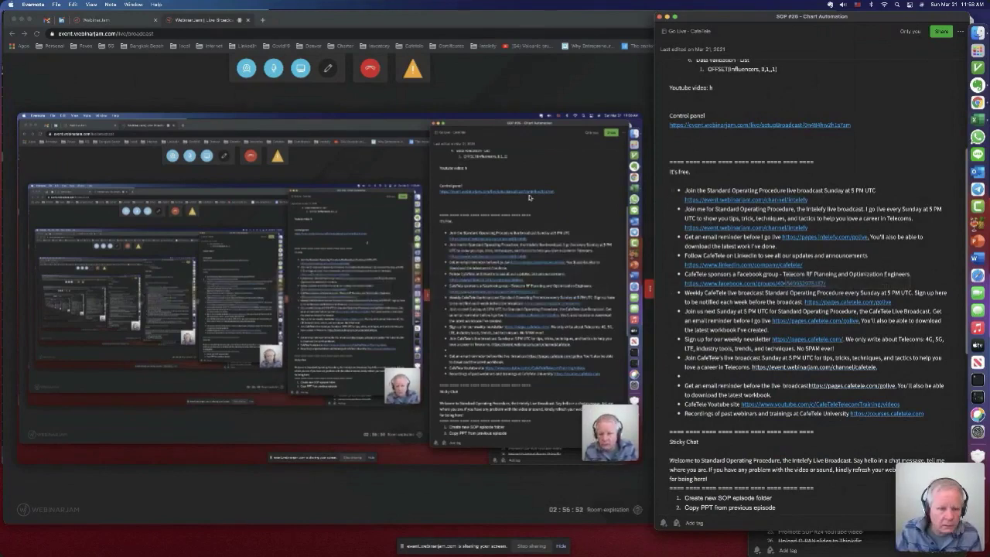
click(533, 144)
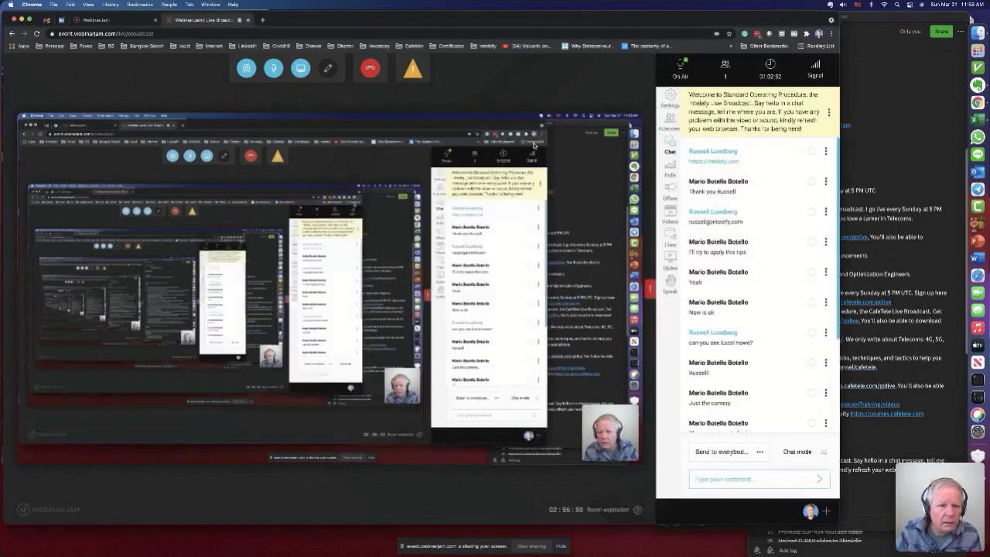